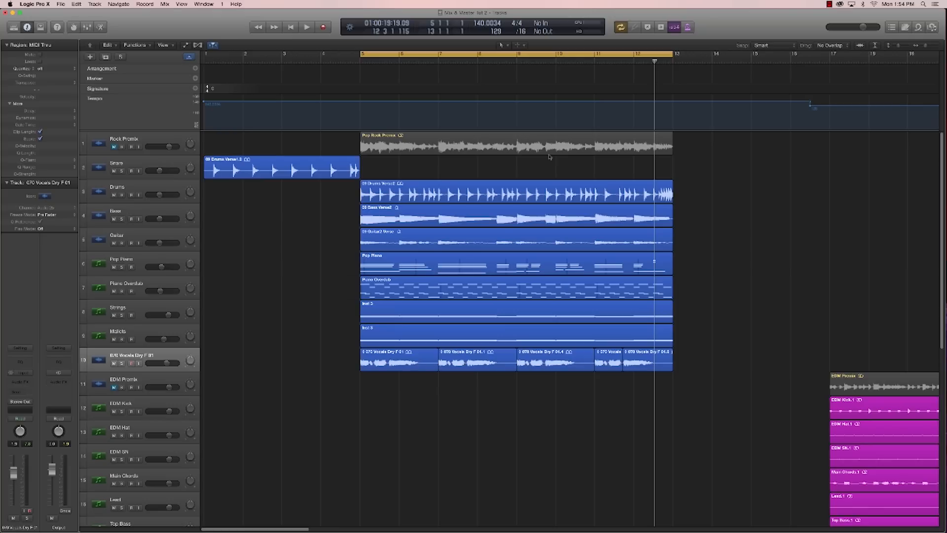
Step: Play the full mix through the cycle range, stop playback, and mute the 070 Vocals Dry F 01 track
key("space")
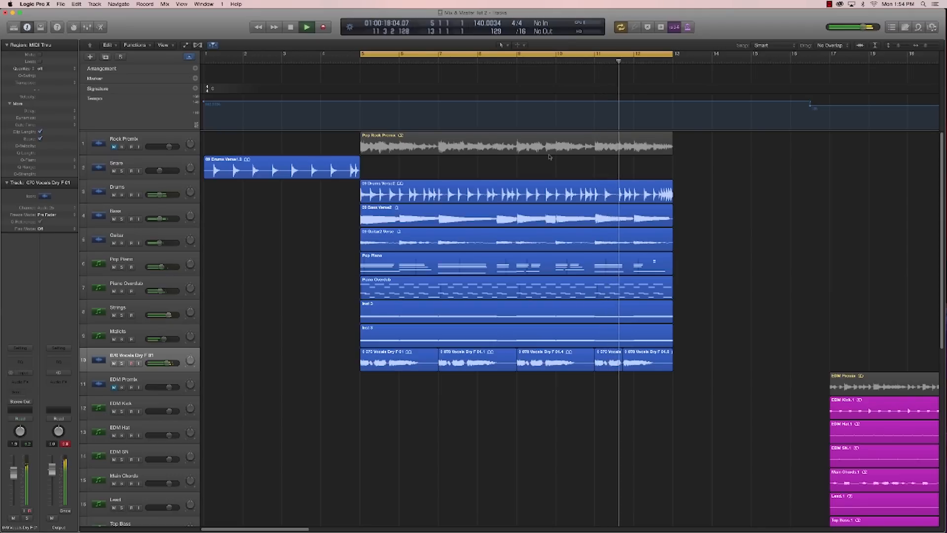
key("space")
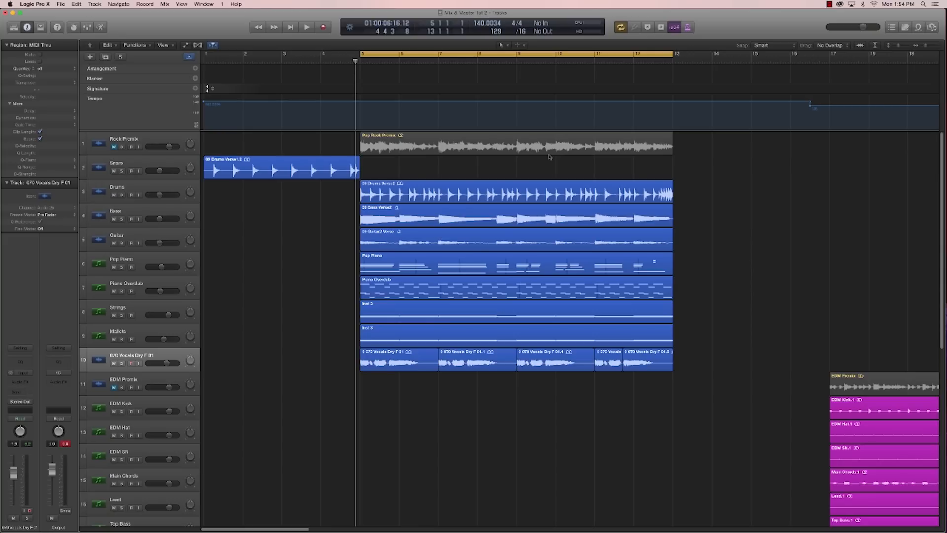
left_click(114, 364)
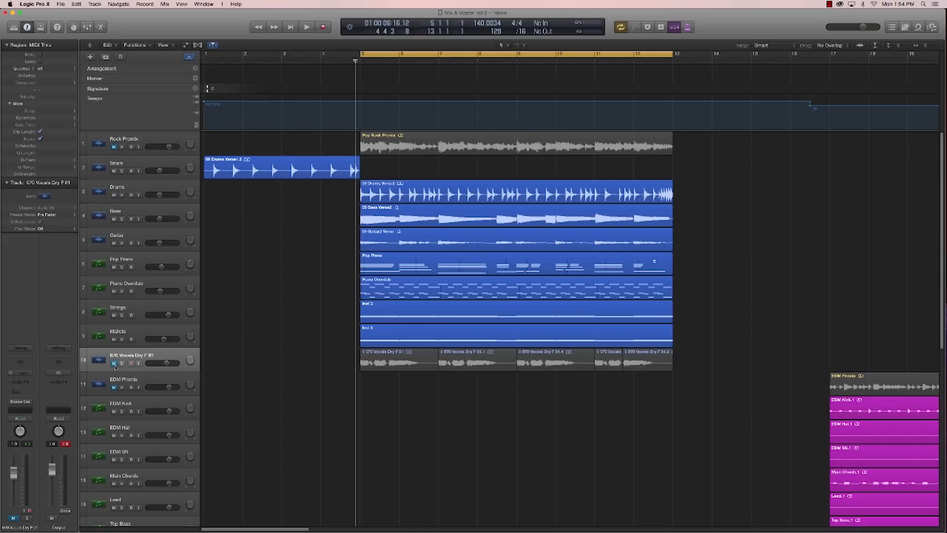
Step: Solo the Guitar track, listen to it alone in the cycle range, and turn its solo off again
left_click(122, 243)
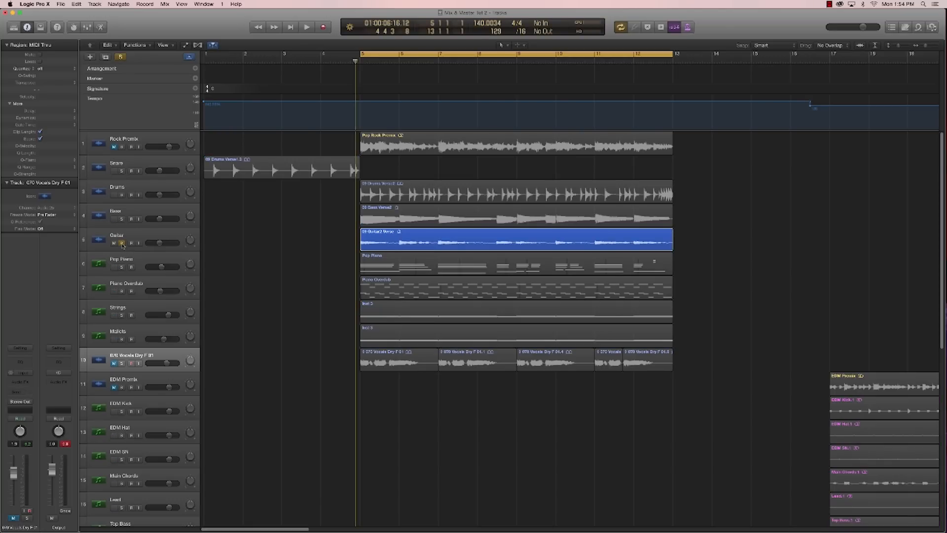
key("space")
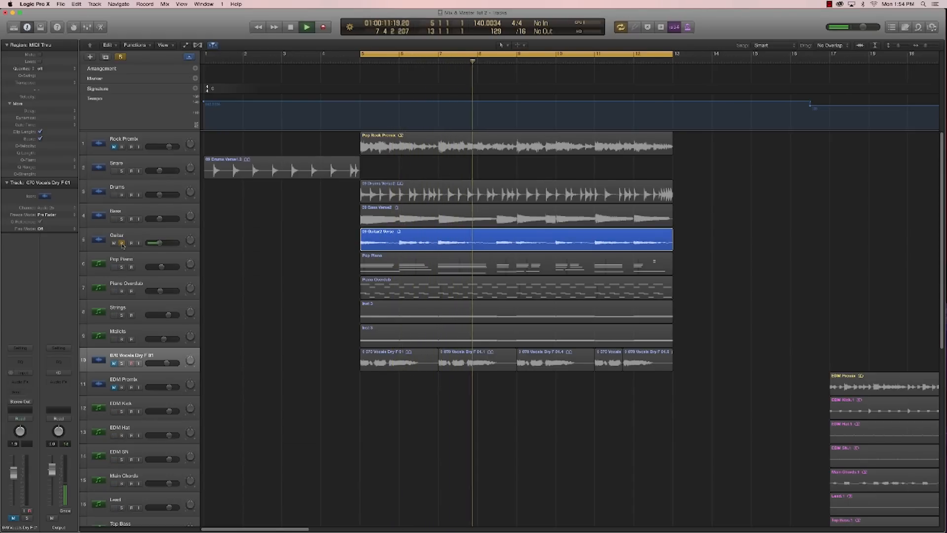
key("space")
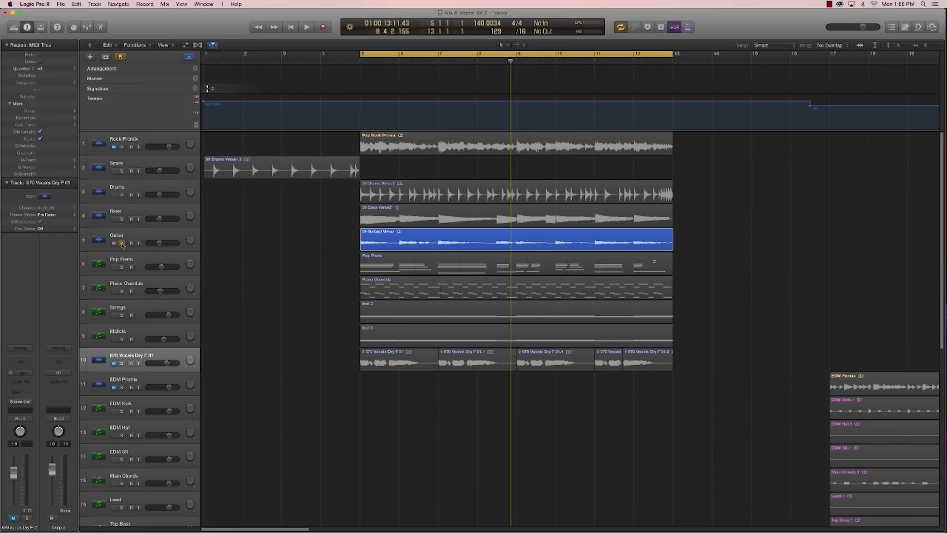
left_click(122, 243)
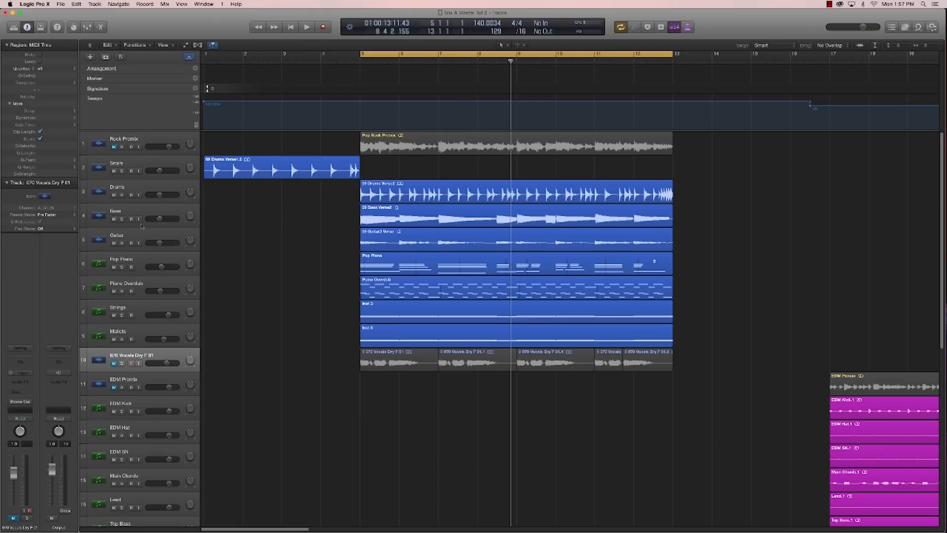
Step: Mute the Pop Piano, Piano Overdub, Strings, Mallets, Bass and Guitar tracks, leaving Drums active
left_click(146, 185)
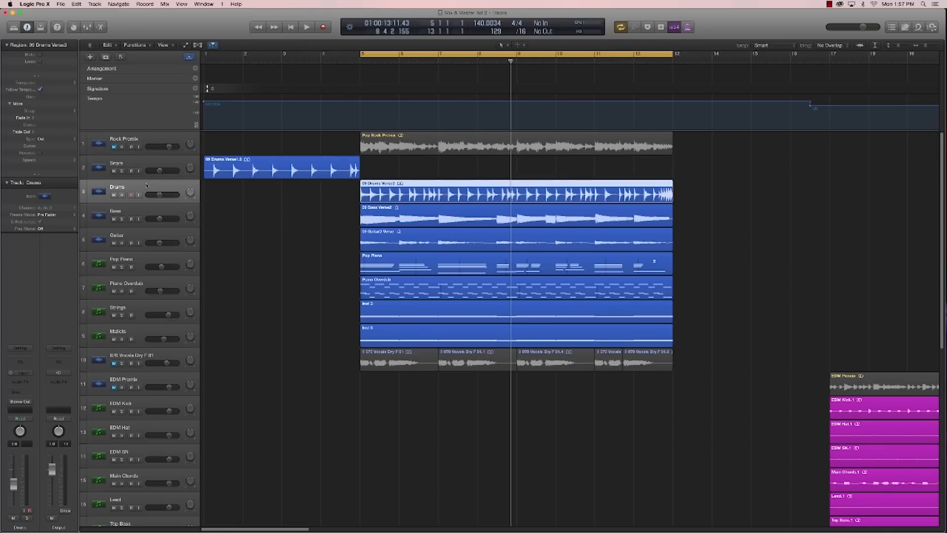
left_click(146, 217)
left_click(144, 237)
left_click_drag(114, 267, 115, 339)
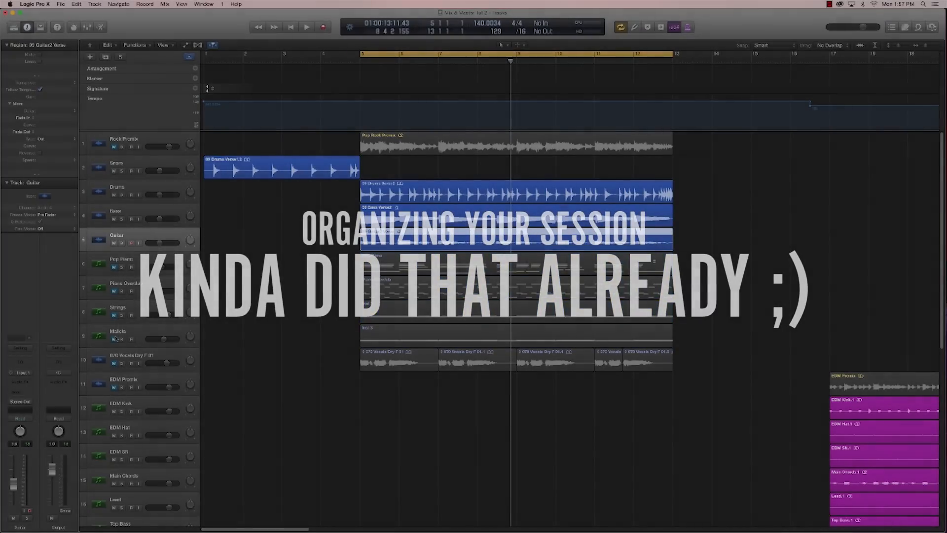
left_click(257, 295)
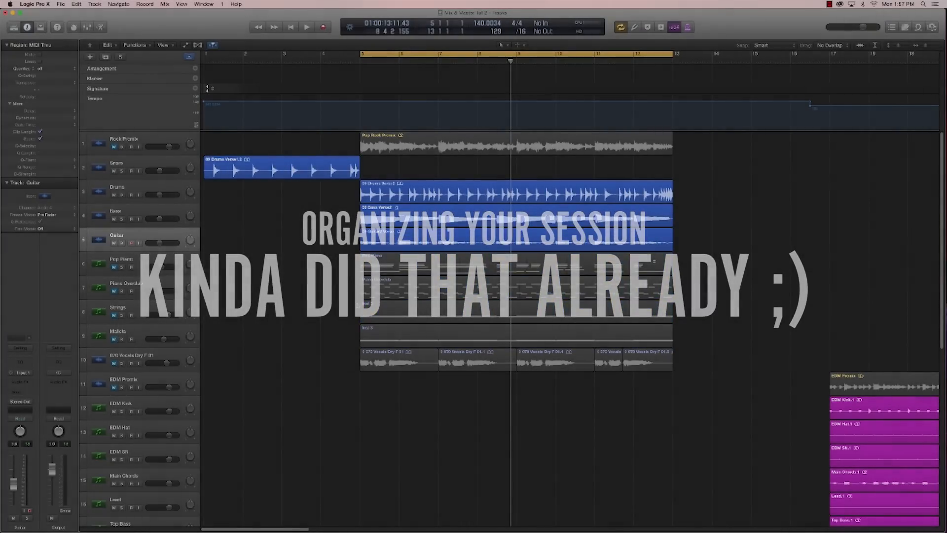
left_click(114, 218)
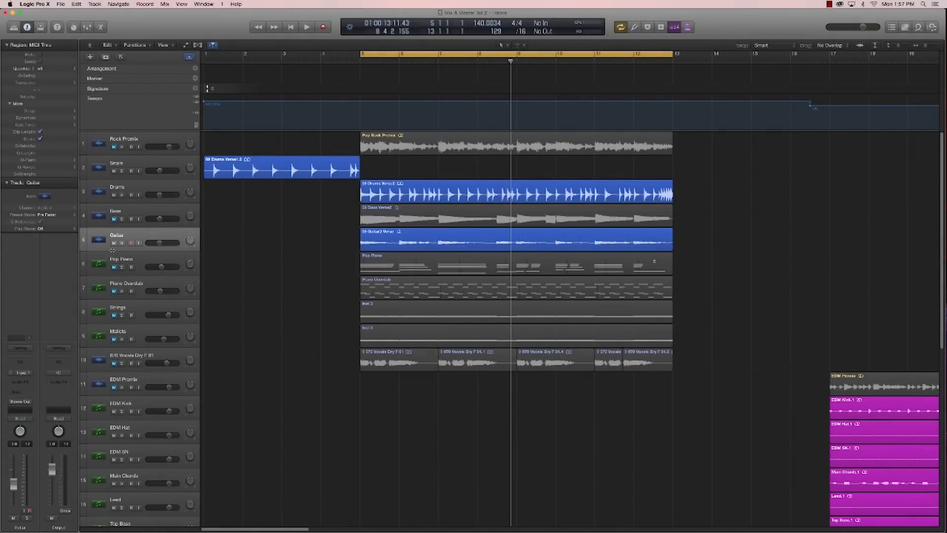
left_click(114, 243)
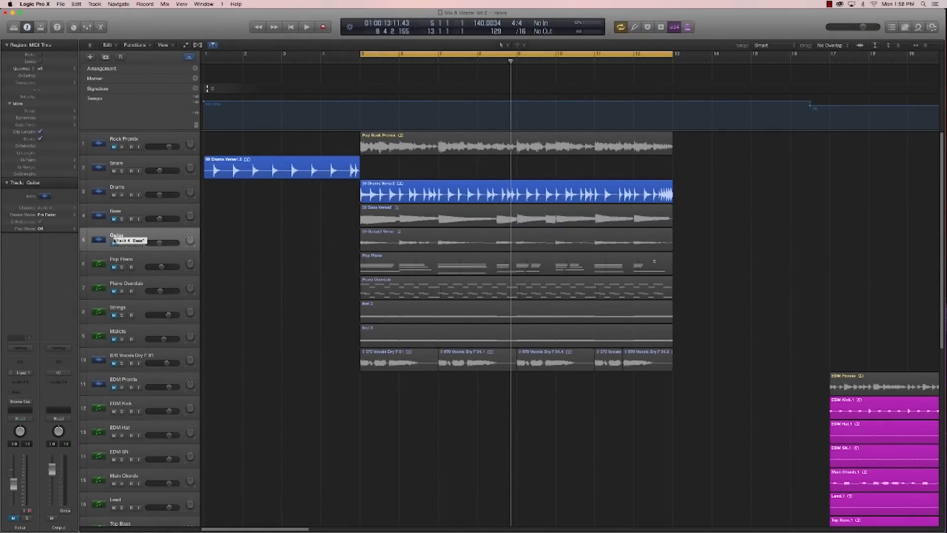
Step: Unmute the Bass track and play it together with the drums to judge its level
left_click(119, 213)
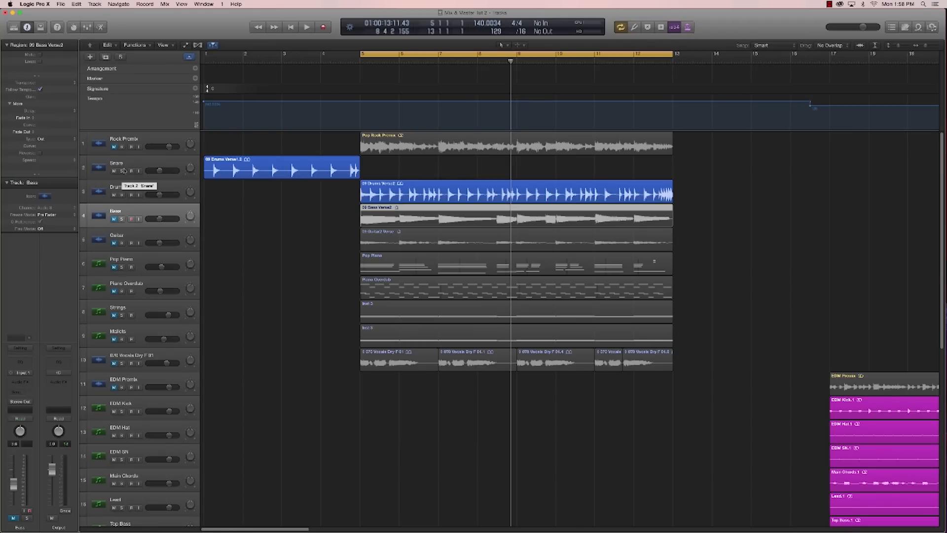
key("space")
left_click(114, 218)
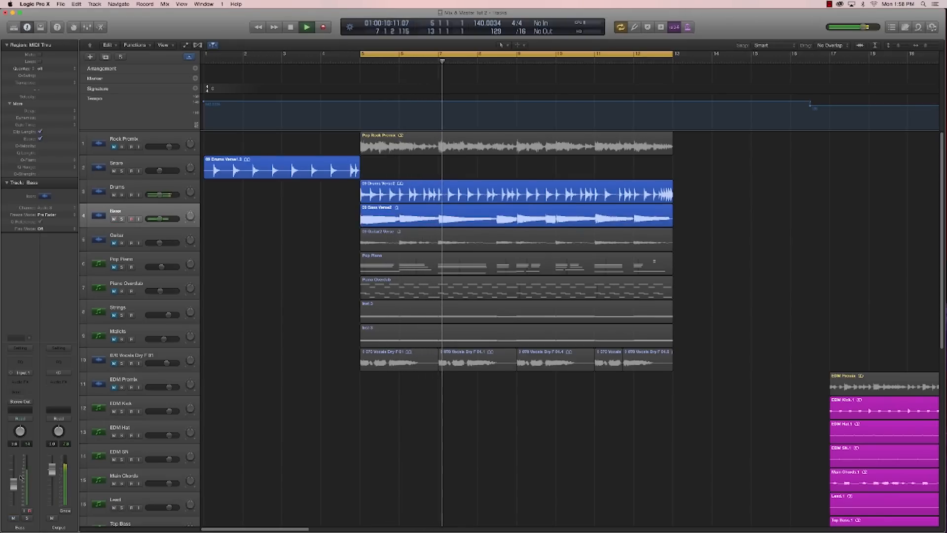
key("space")
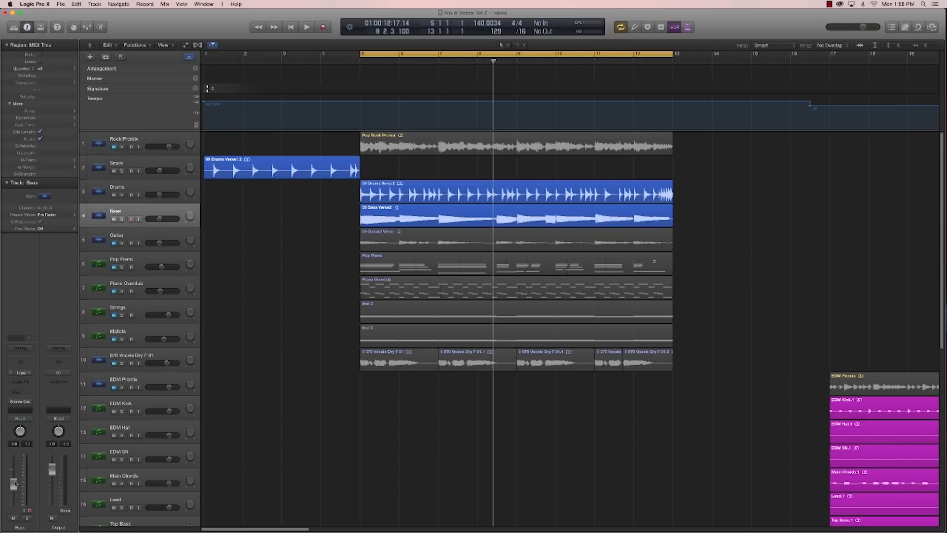
key("space")
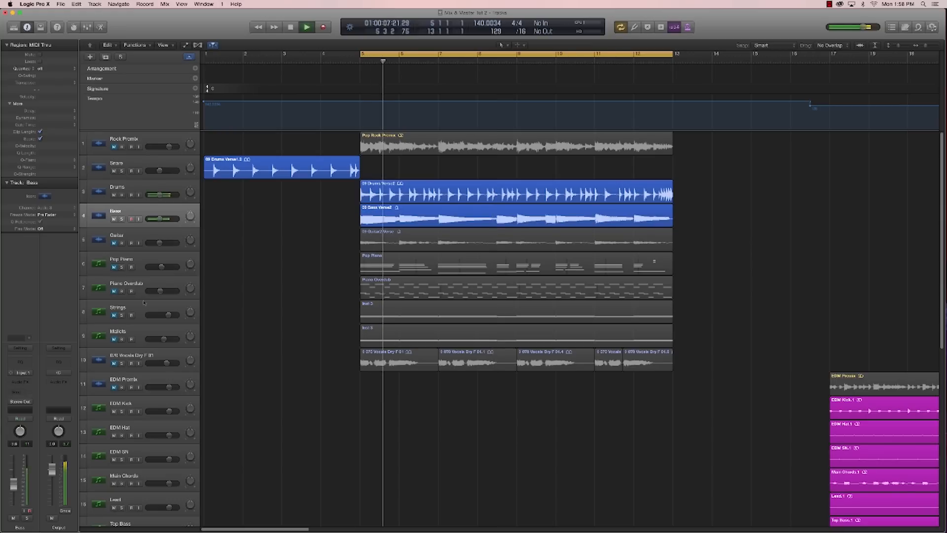
Step: Unmute the Guitar track during playback and raise its fader against the drums and bass
left_click(114, 243)
left_click(101, 240)
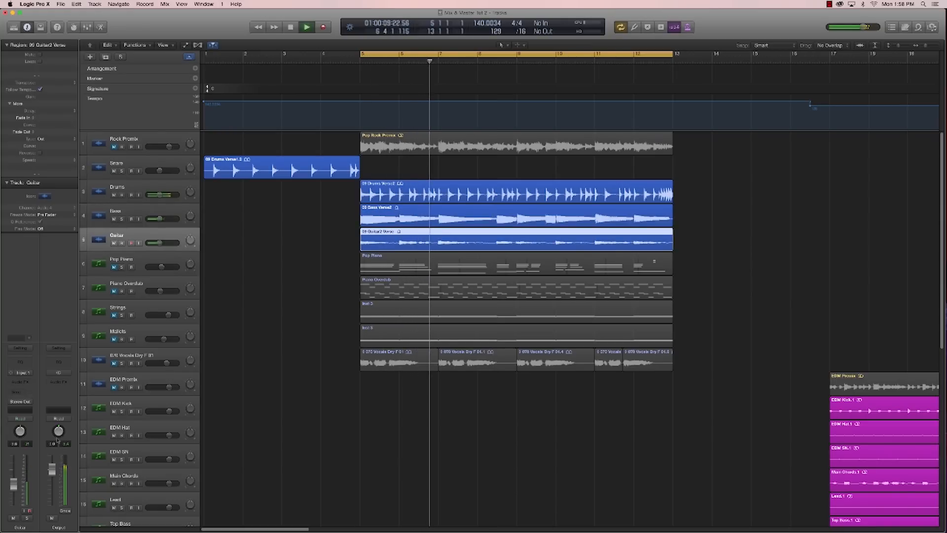
left_click_drag(14, 484, 14, 476)
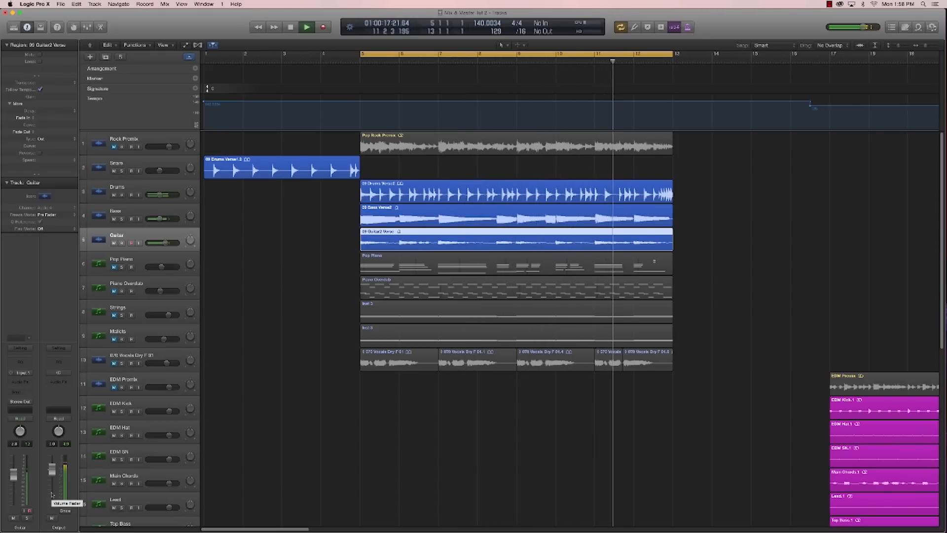
key("space")
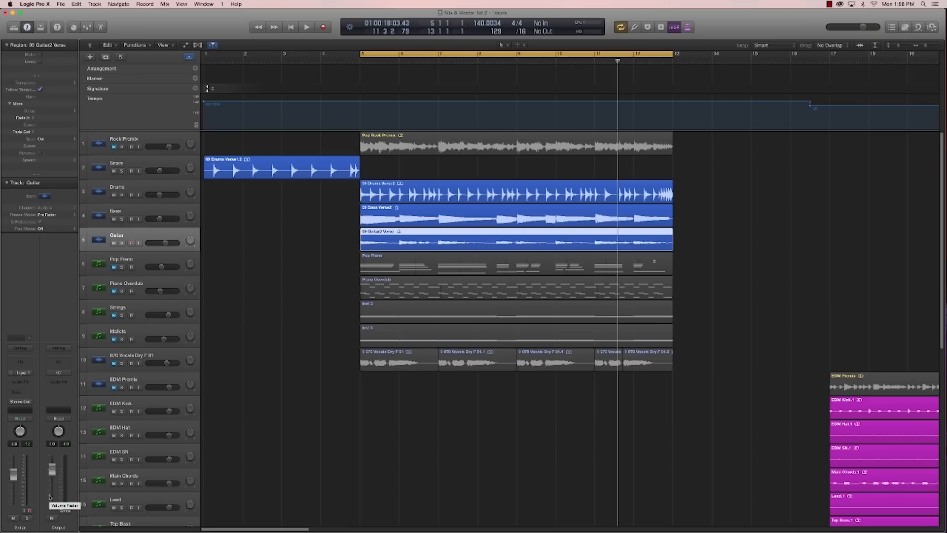
Step: Play the drums, bass and guitar with the Output fader pulled far down, checking and fine-tuning each track's balance
key("shift+space")
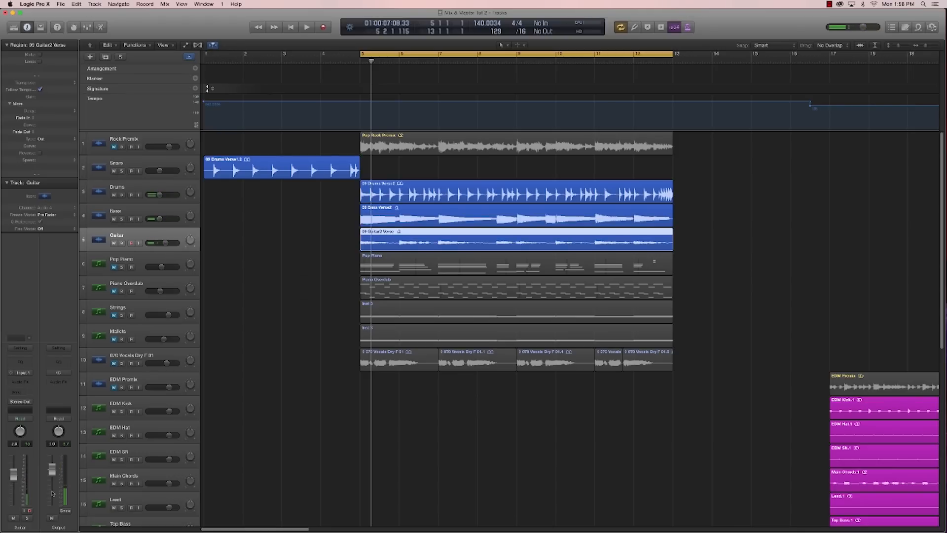
key("space")
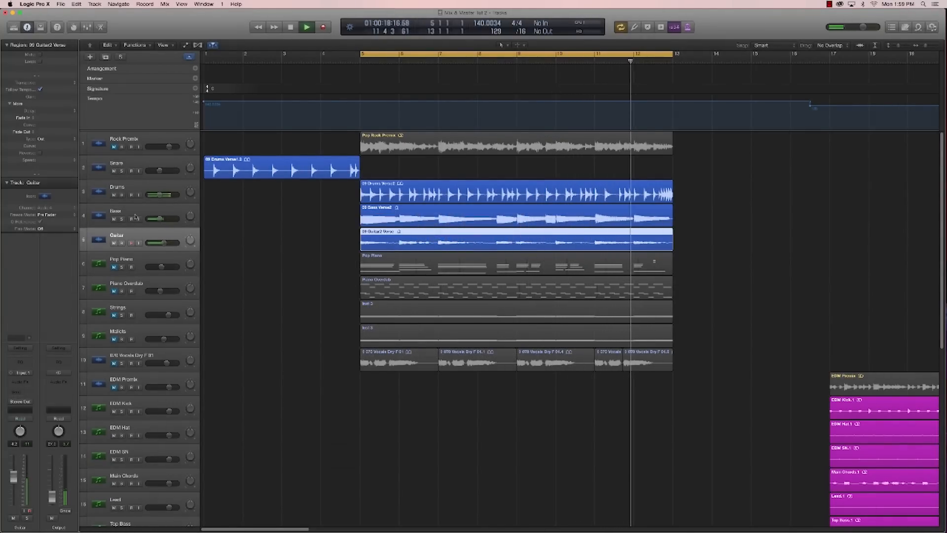
left_click(135, 191)
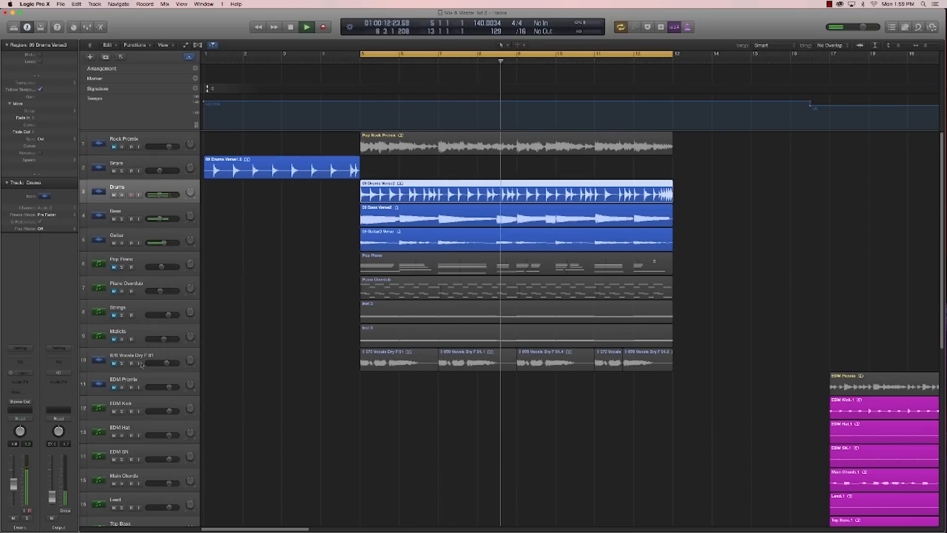
key("Down")
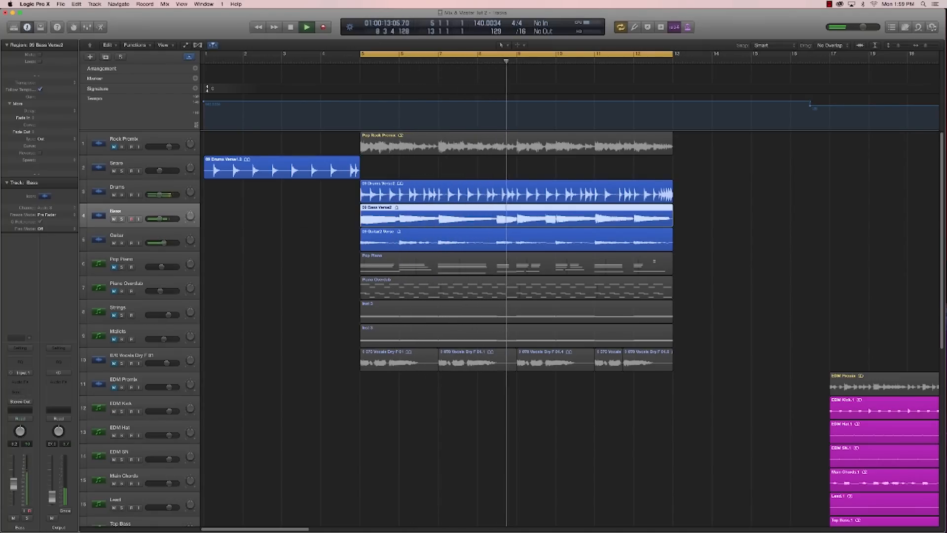
key("space")
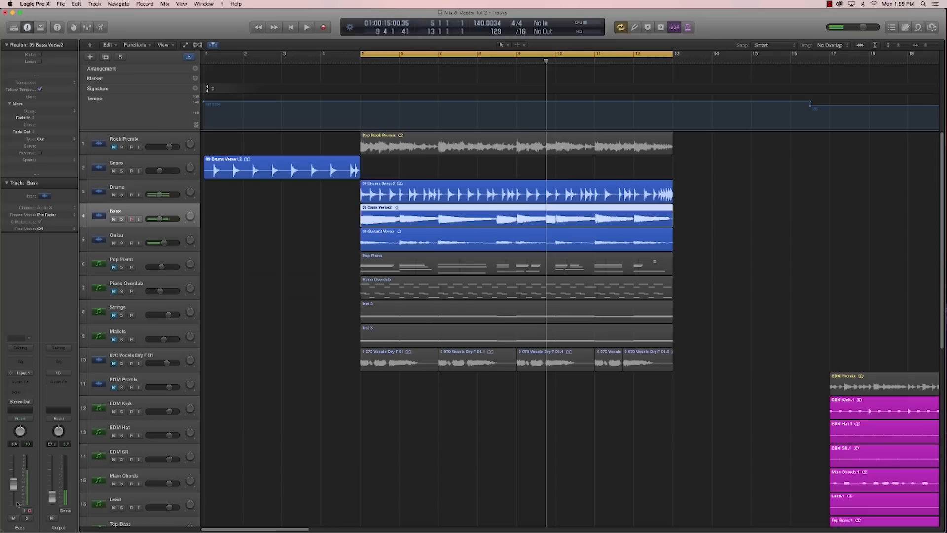
Step: Return the Output fader to its earlier level by entering the value
left_click(53, 444)
type("3")
key("Return")
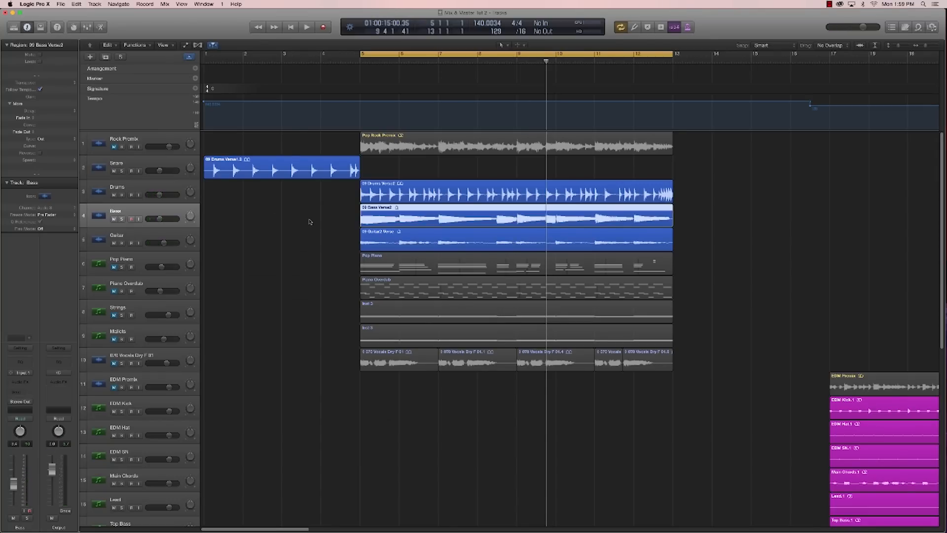
Step: Show the mixer and select the Snare, Drums and Bass channel strips together
left_click(310, 222)
left_click(86, 26)
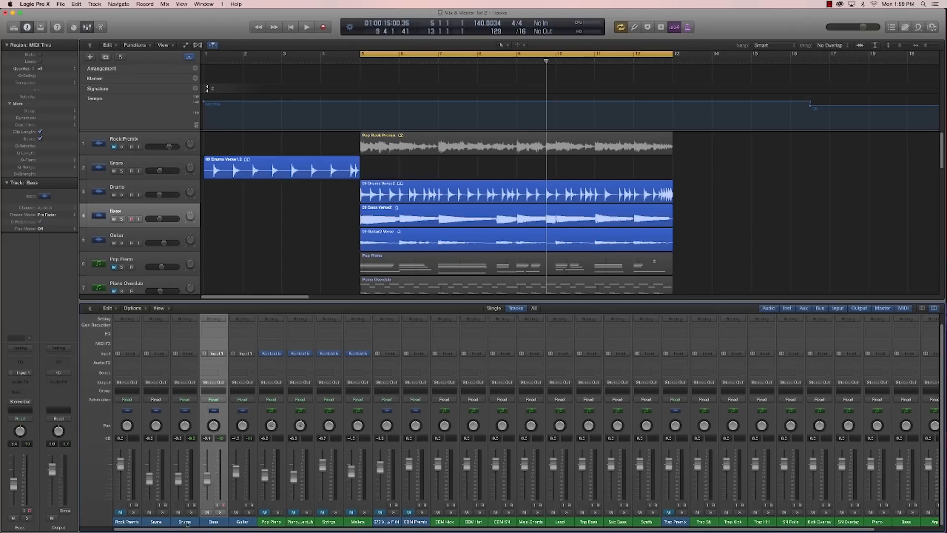
left_click_drag(156, 522, 205, 524)
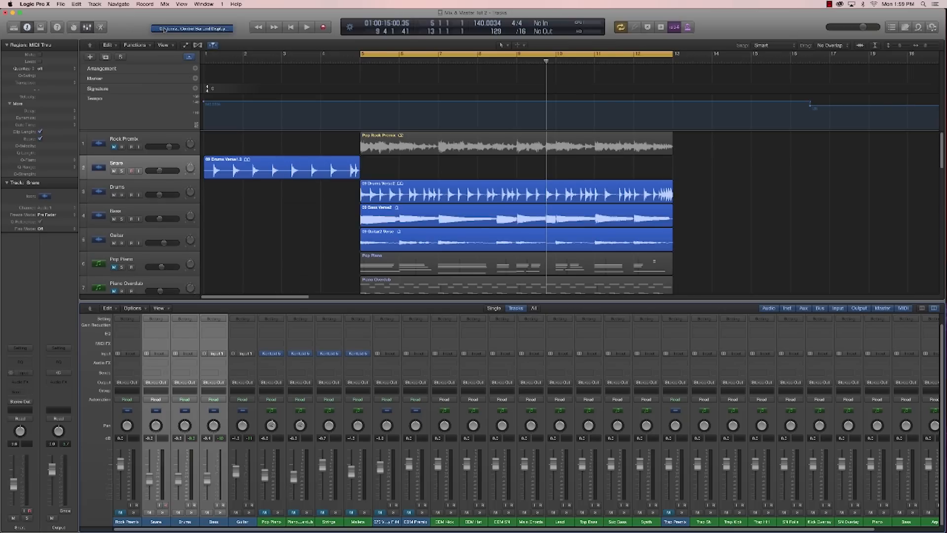
Step: Show and hide the Library, and switch its control bar button off and back on in the control bar customization
left_click(165, 30)
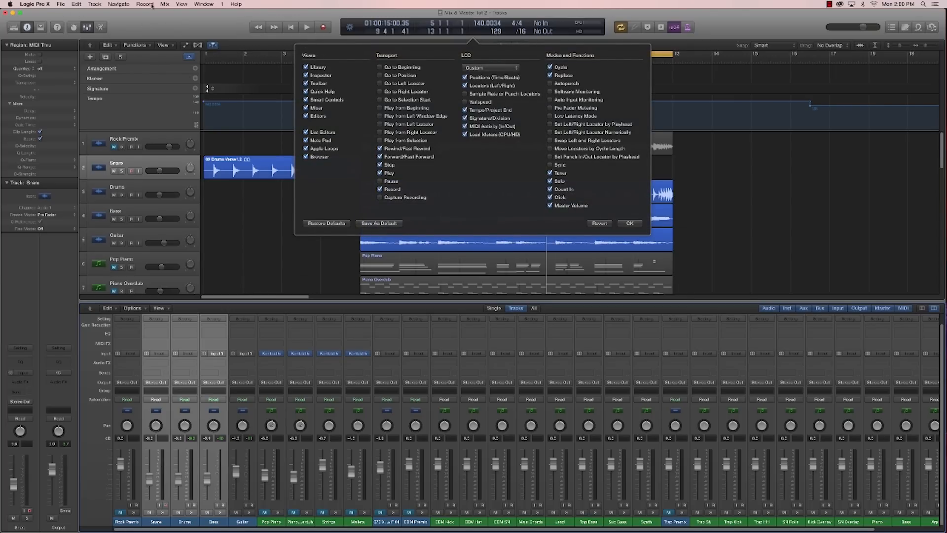
key("Return")
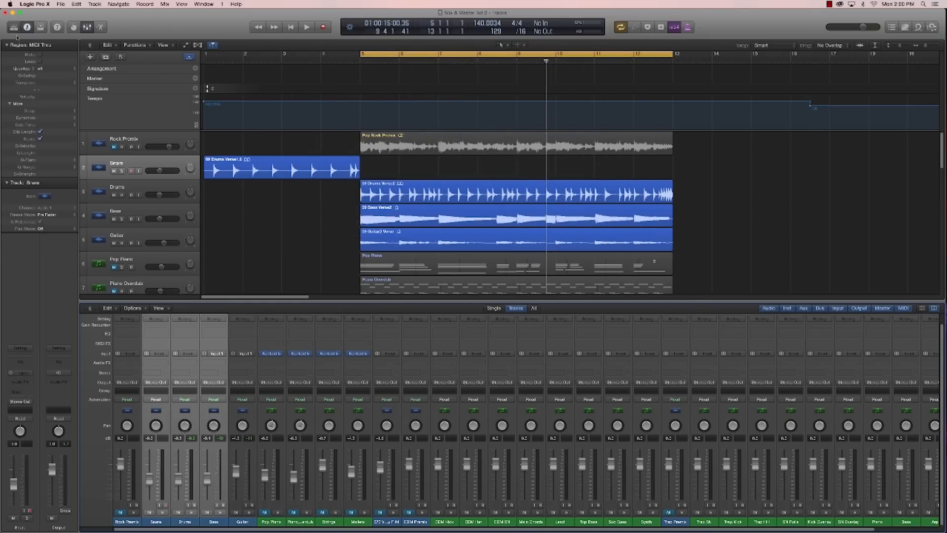
left_click(13, 27)
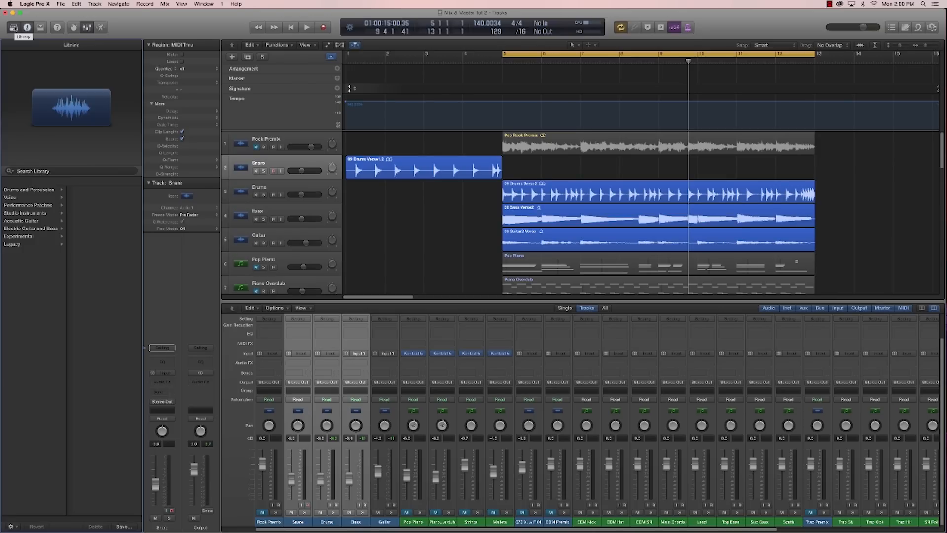
right_click(142, 20)
left_click(153, 24)
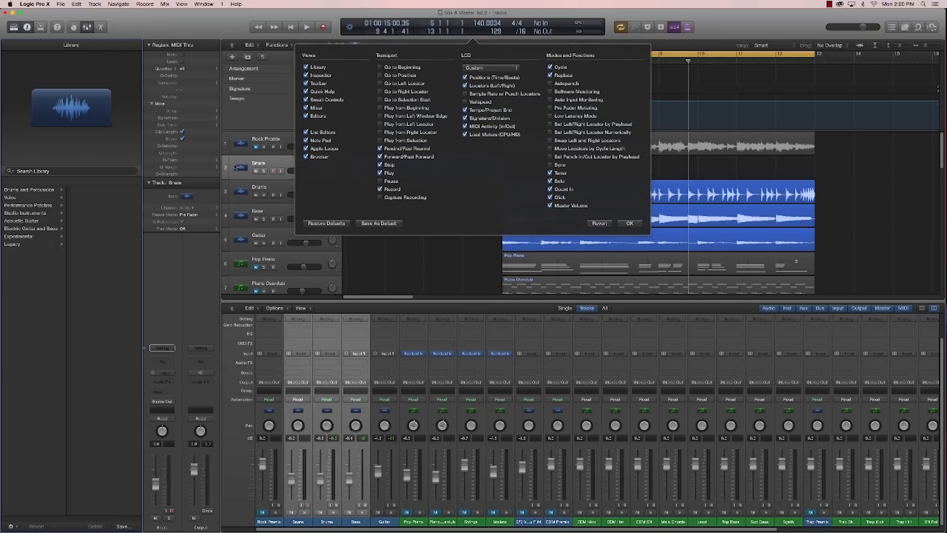
left_click(306, 67)
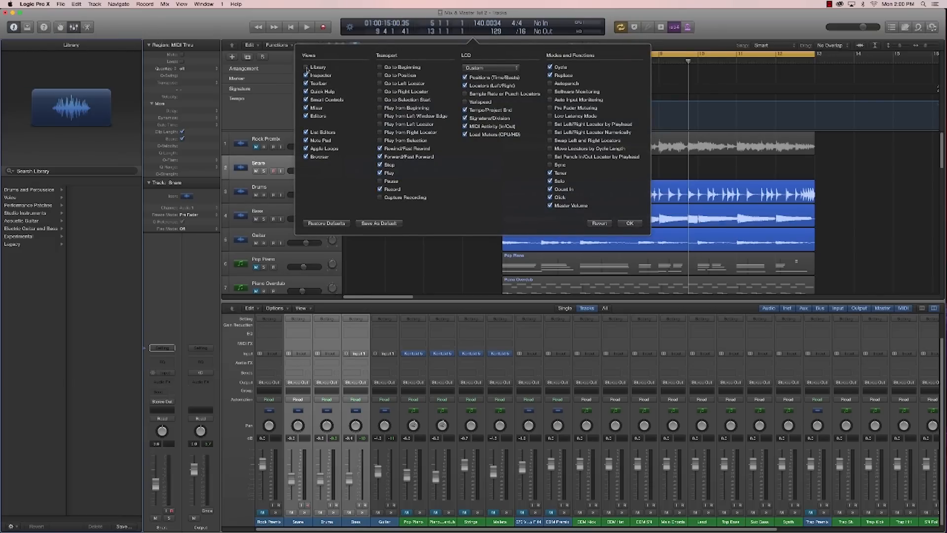
left_click(306, 67)
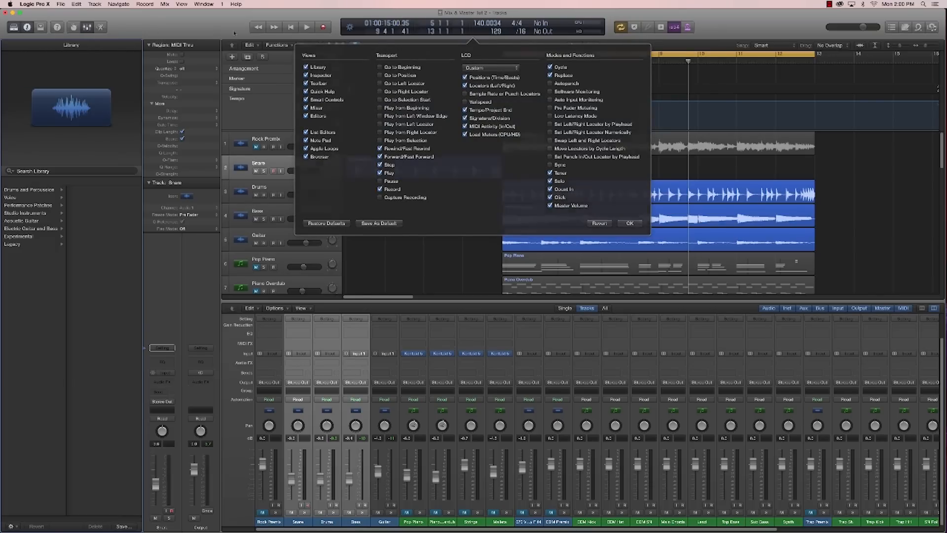
key("Return")
left_click(13, 27)
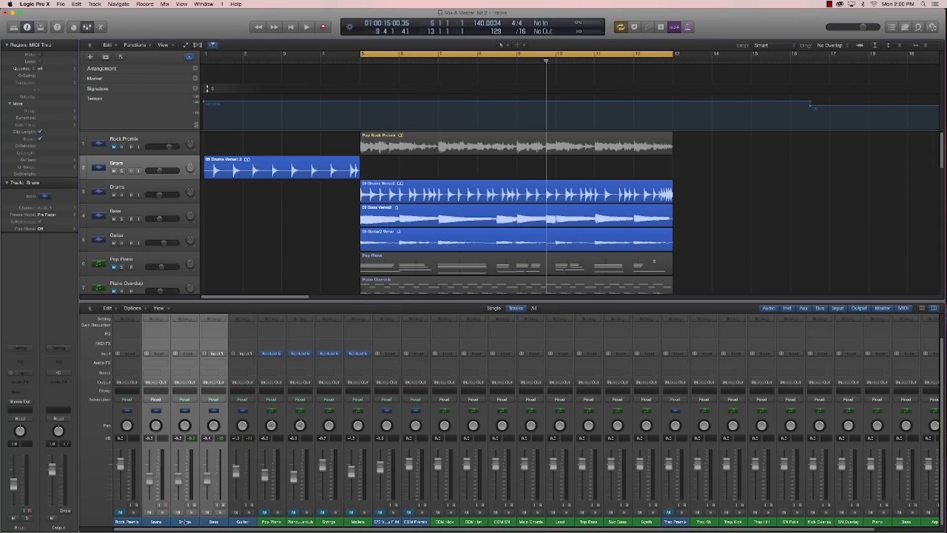
Step: Reselect the Snare through Bass channel strips together and play a short part of the loop
left_click(225, 522)
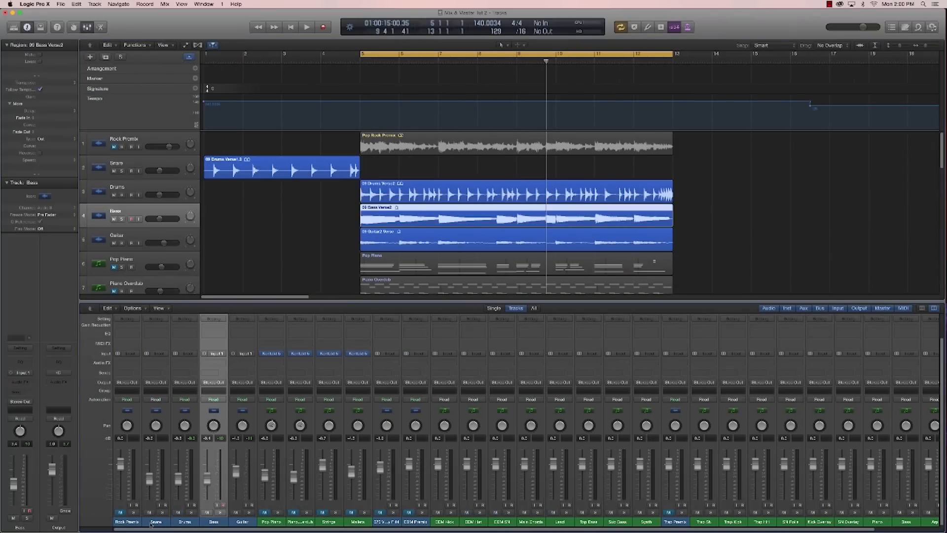
left_click(152, 523)
left_click(207, 523, "shift")
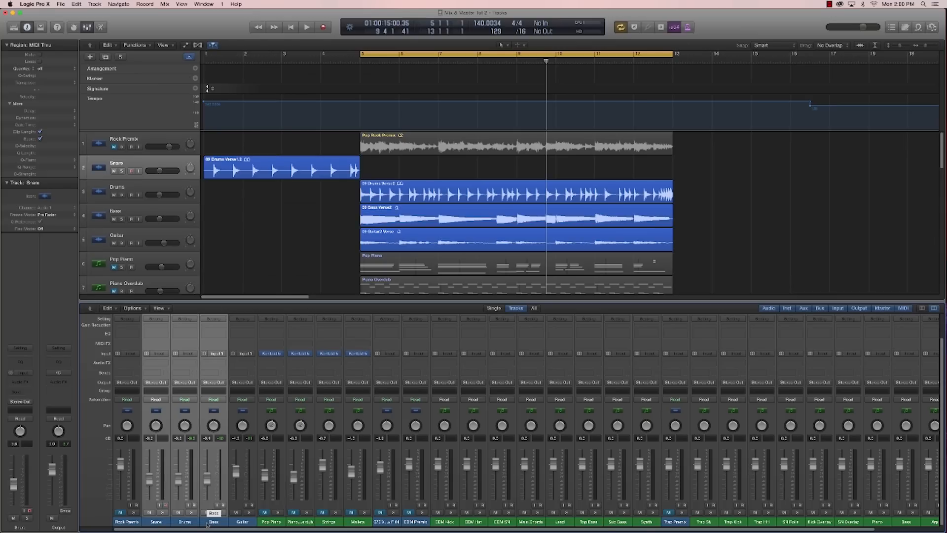
key("space")
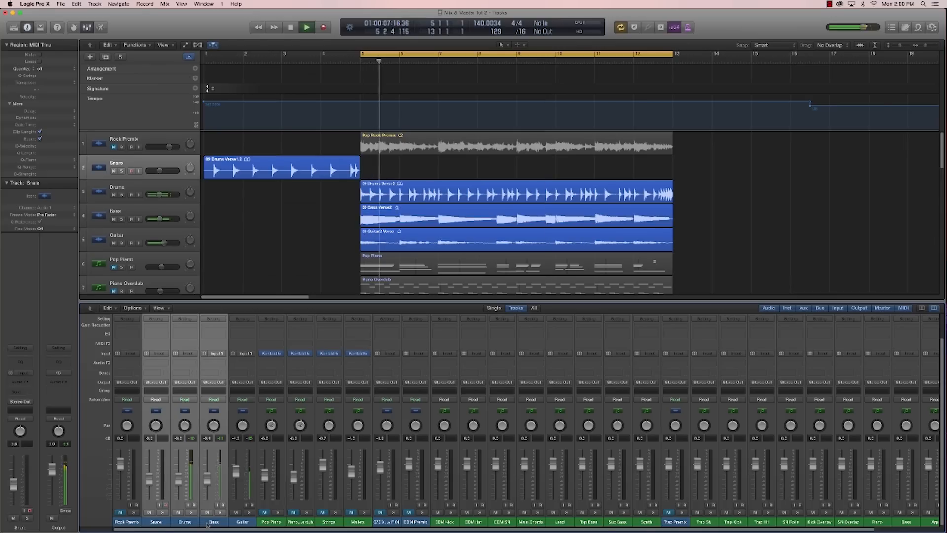
key("space")
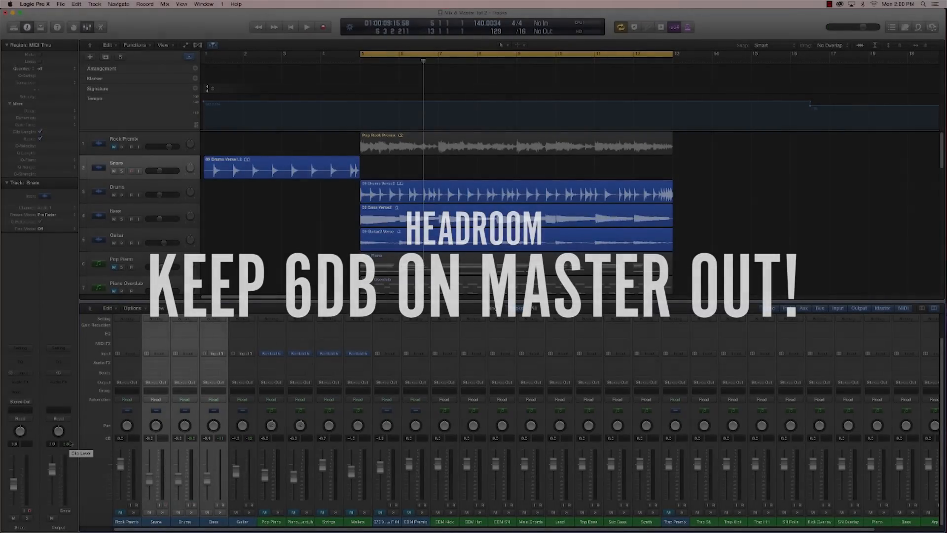
Step: Play the loop while moving the linked Snare, Drums and Bass faders down and up, resetting the Output clip level between passes
key("space")
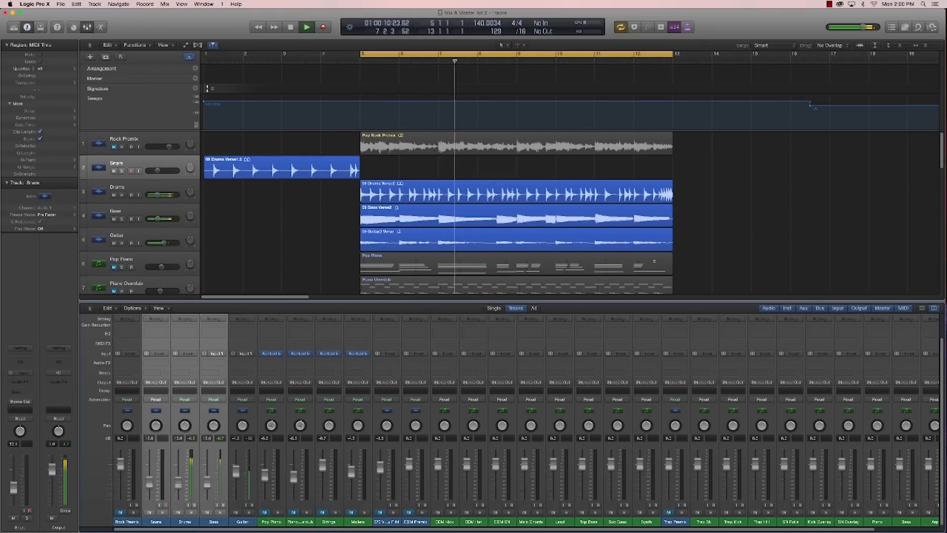
key("space")
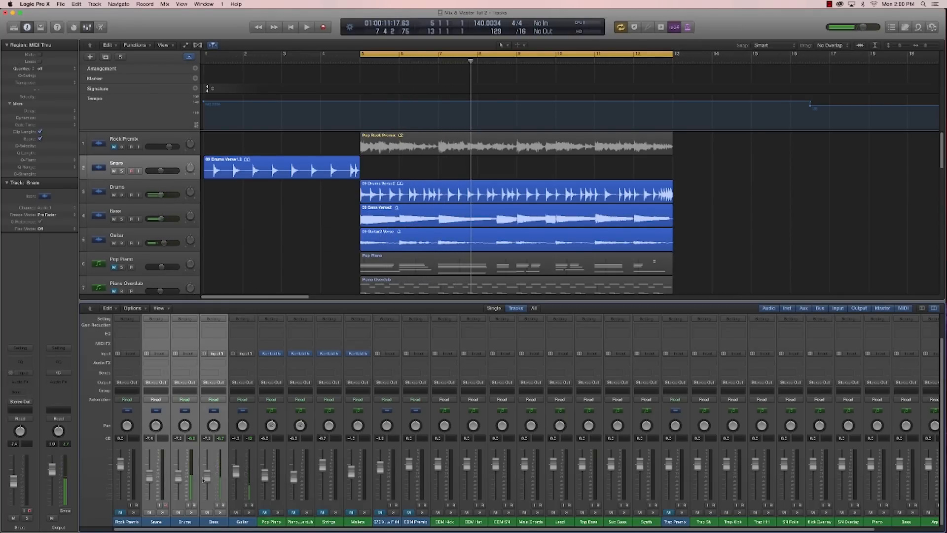
left_click_drag(206, 477, 208, 502)
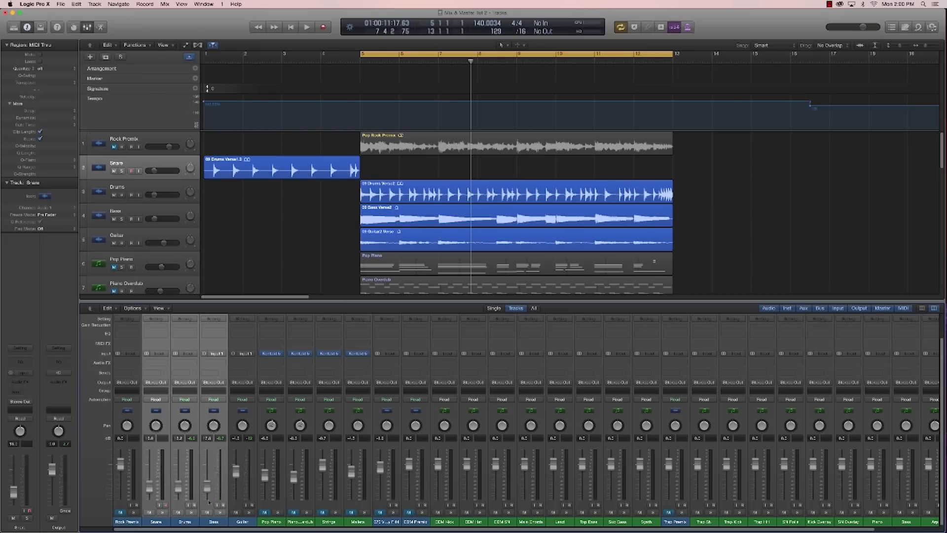
left_click(66, 444)
key("space")
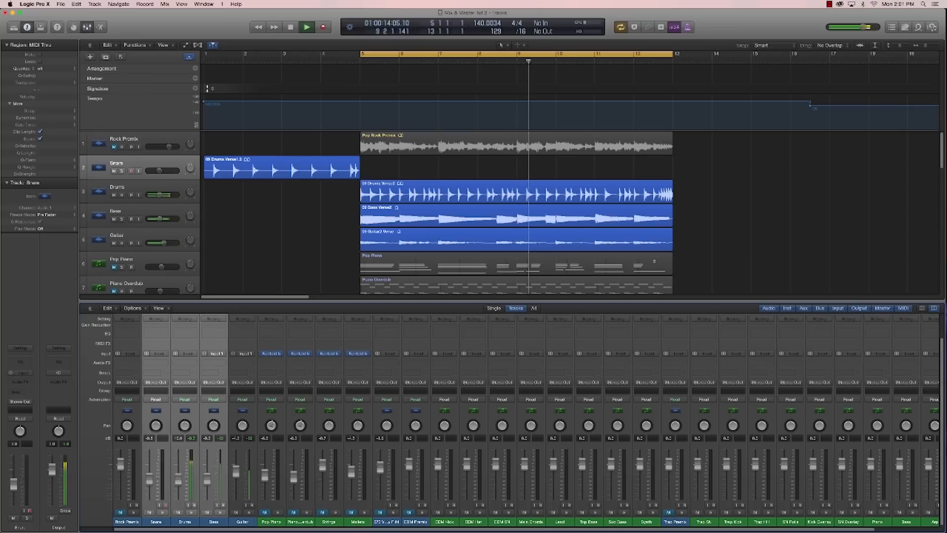
key("space")
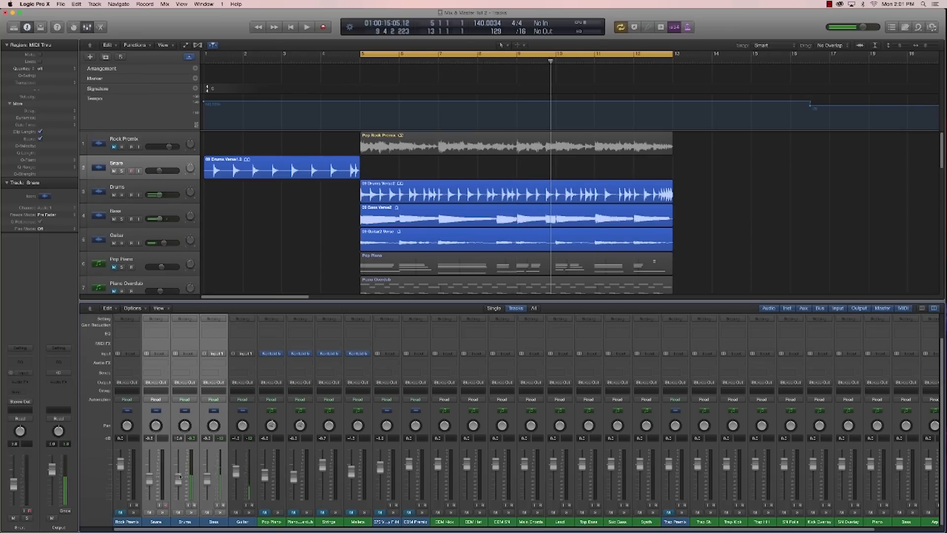
Step: Select the Snare and Drums channel strips in turn and browse the legacy Logic channel strip settings without loading one
left_click(162, 522)
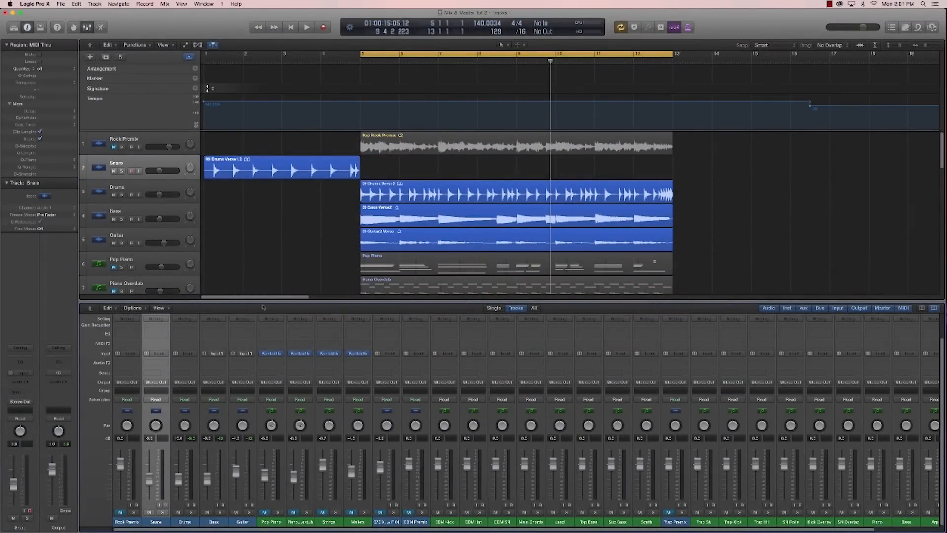
left_click(218, 321)
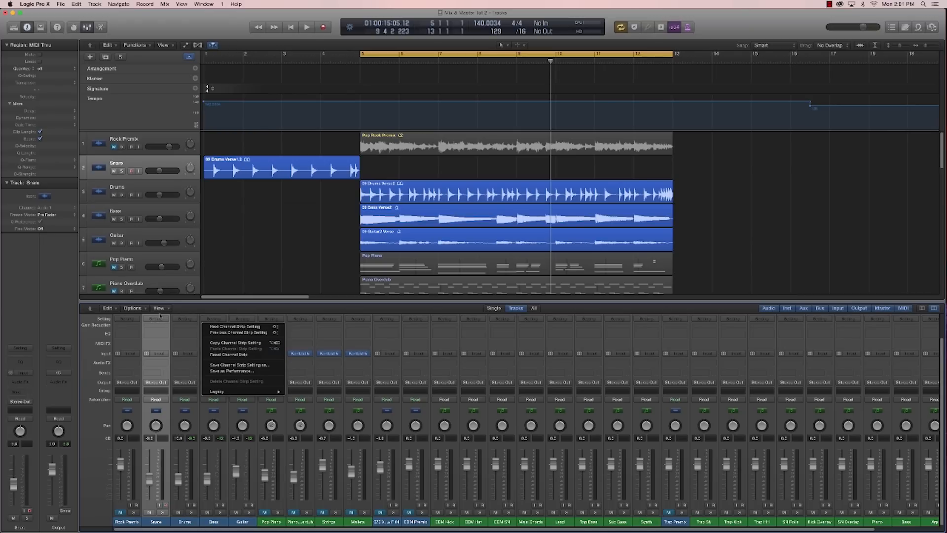
left_click(163, 530)
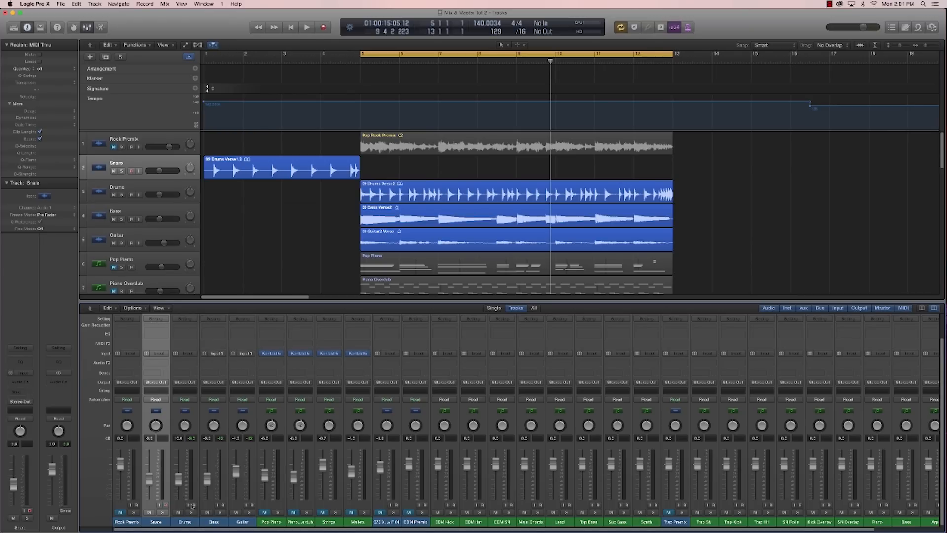
left_click(185, 523)
left_click(185, 319)
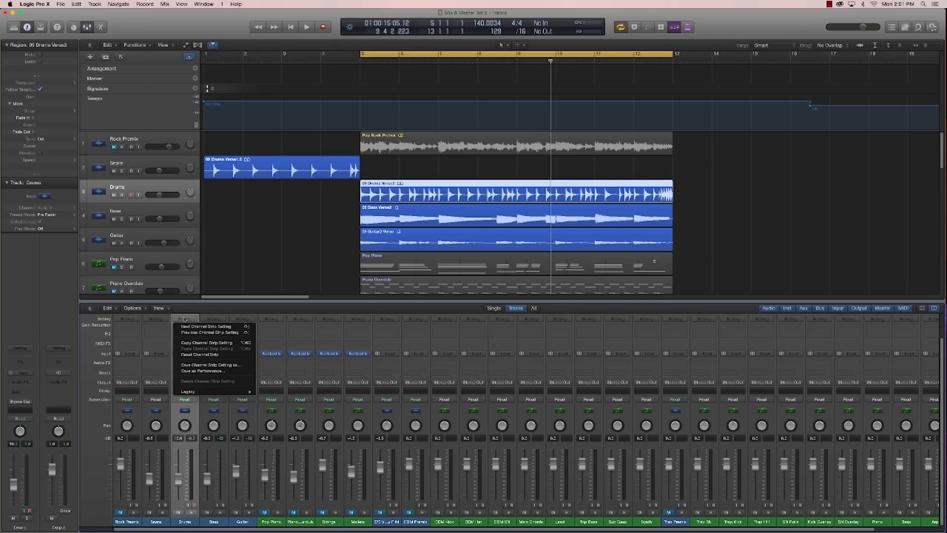
mouse_move(187, 392)
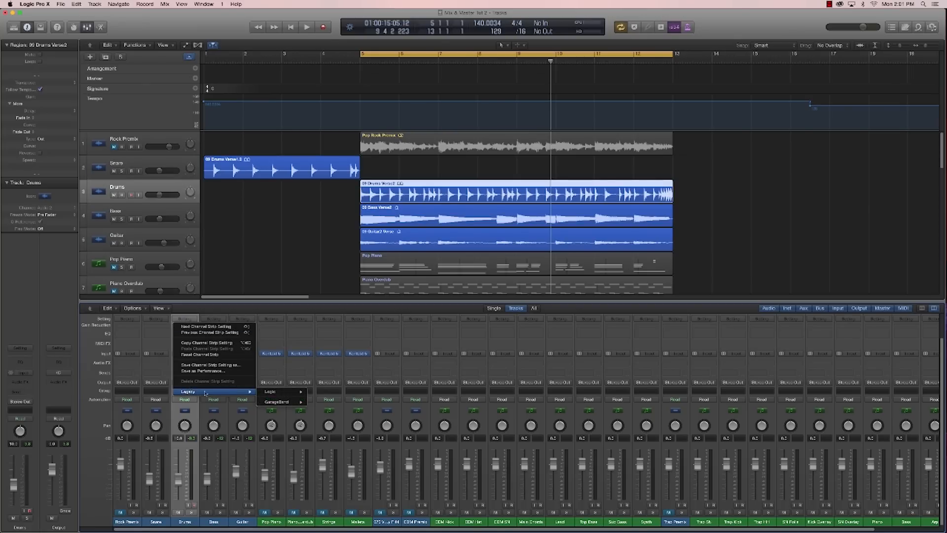
mouse_move(270, 392)
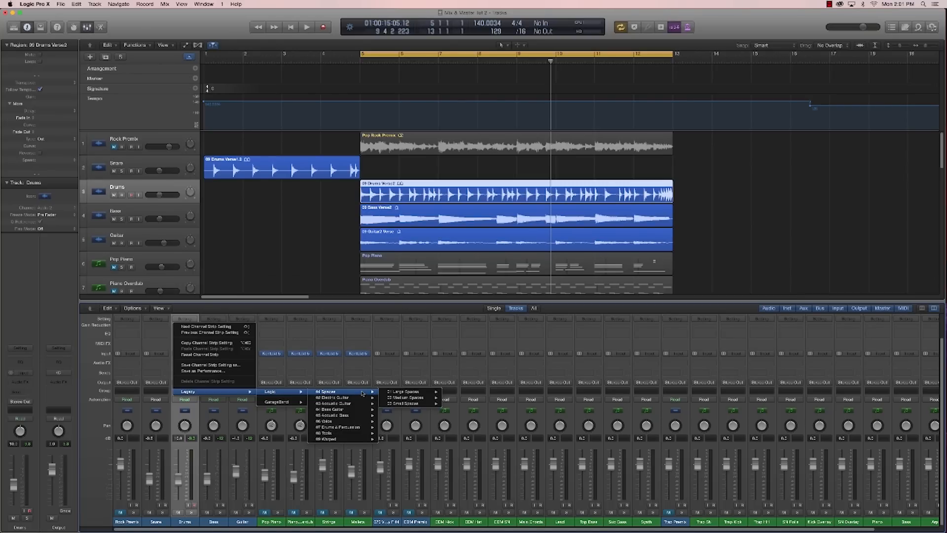
left_click(273, 305)
Step: Check the Legacy and Compatibility package in the additional content list, and close the list without installing anything
left_click(33, 4)
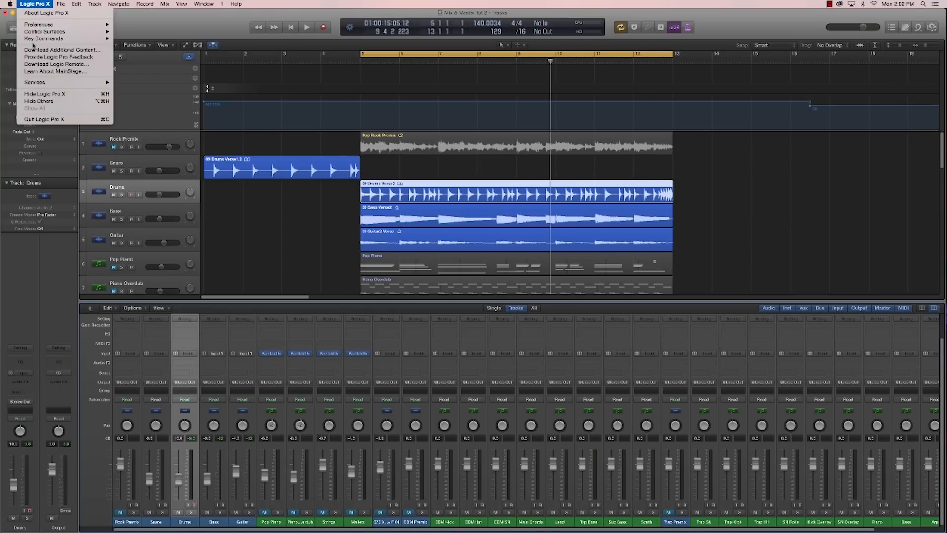
left_click(61, 51)
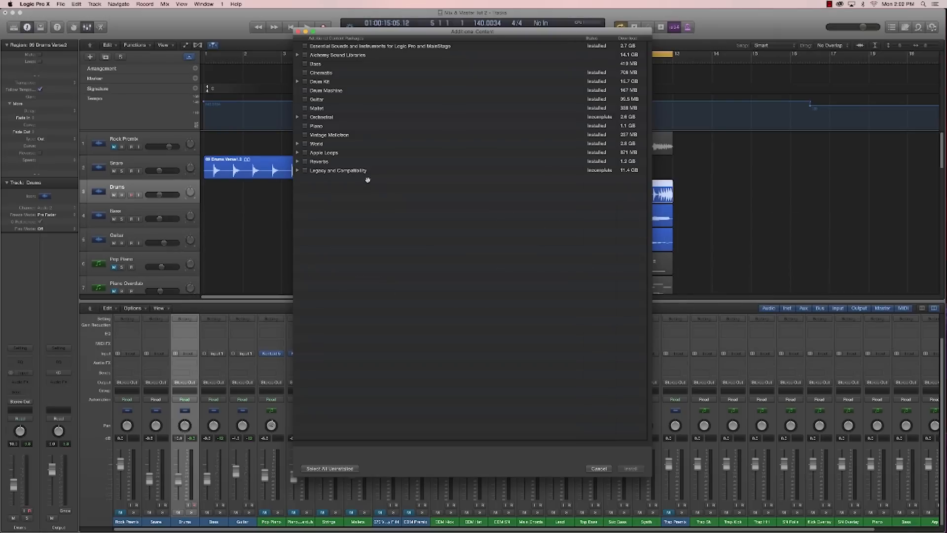
left_click(599, 470)
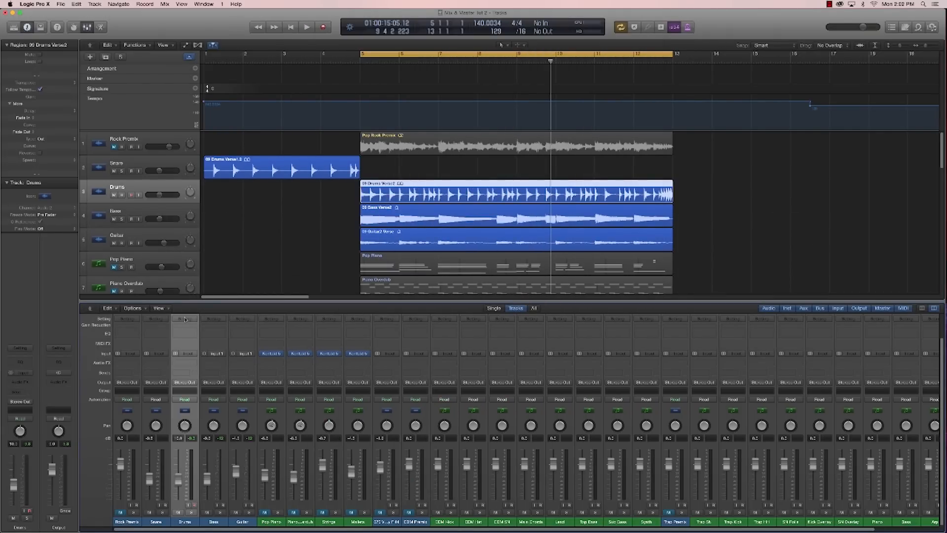
Step: Briefly solo the Drums, load the legacy Logic setting Acoustic Kit 01 on their channel strip, and enlarge the mixer
left_click(191, 512)
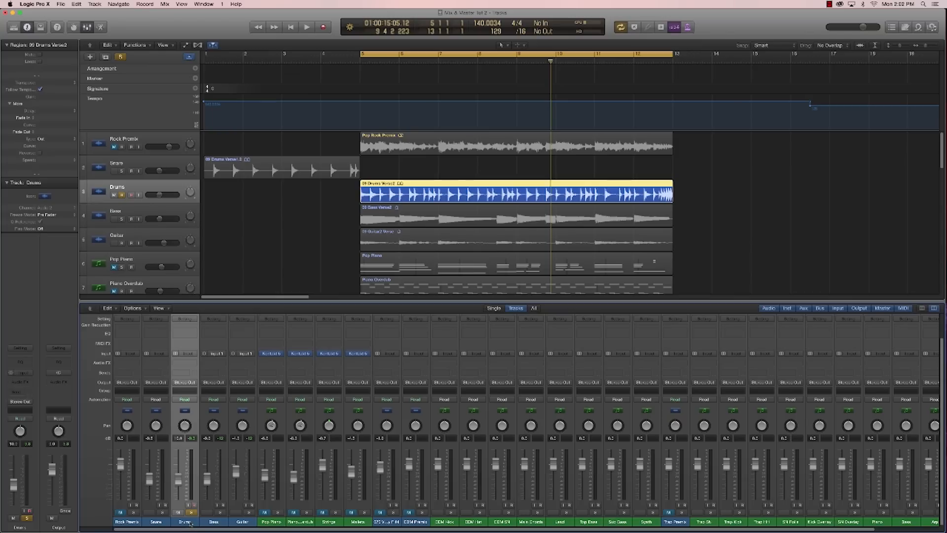
left_click(191, 513)
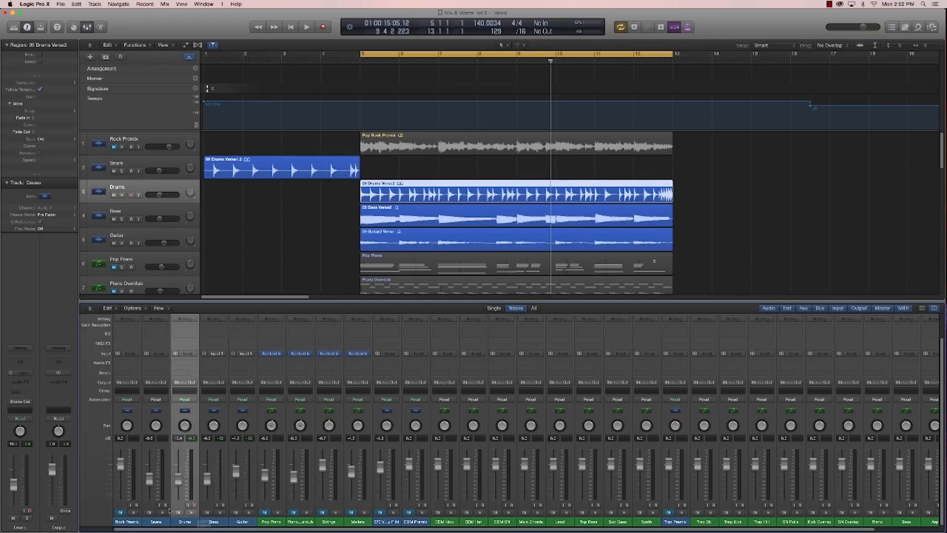
left_click(185, 319)
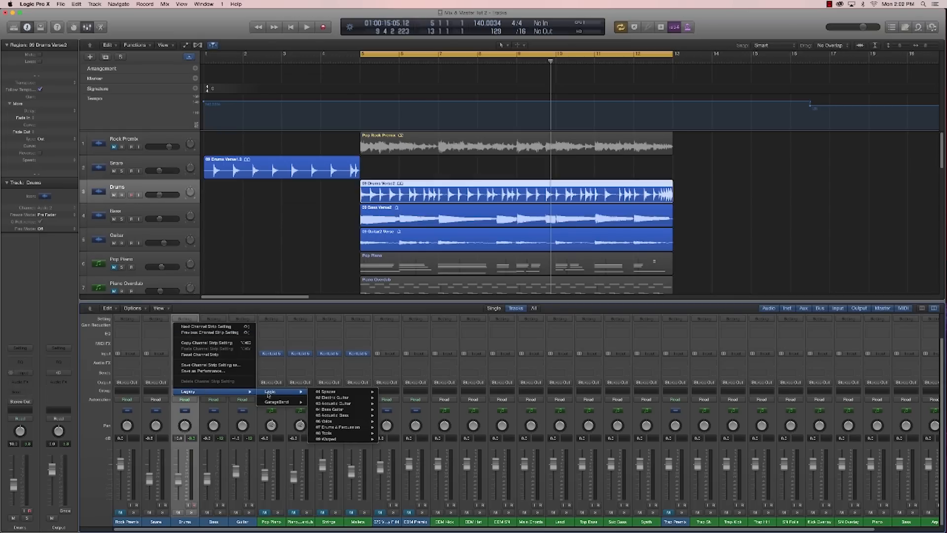
mouse_move(341, 392)
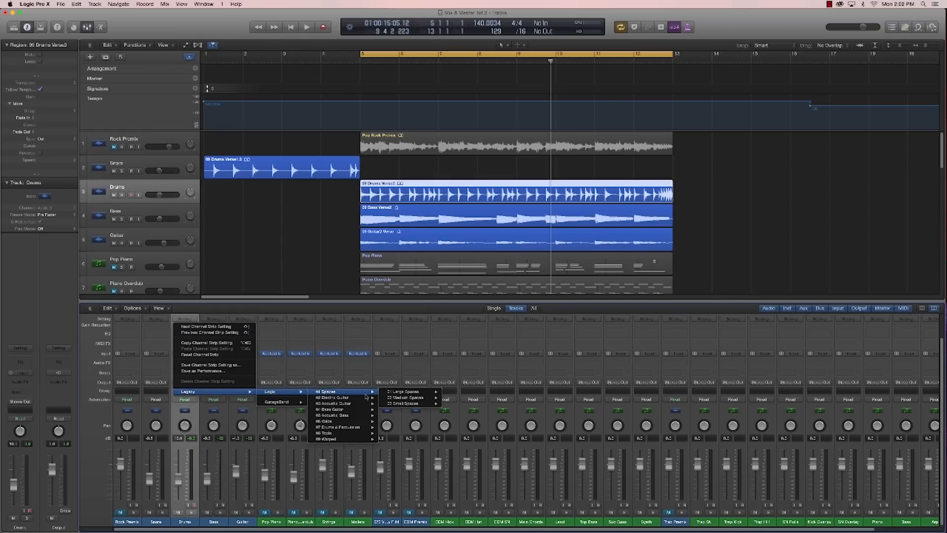
mouse_move(346, 427)
mouse_move(386, 427)
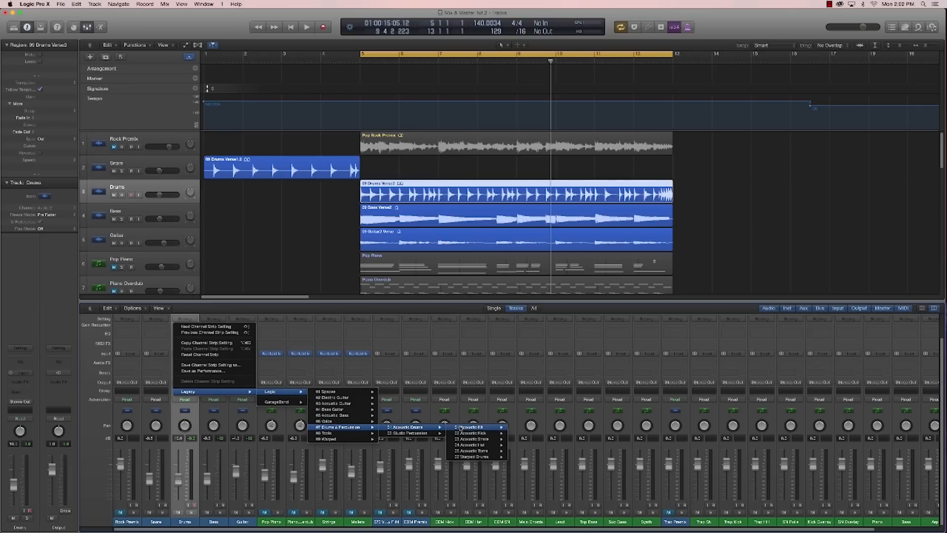
mouse_move(460, 428)
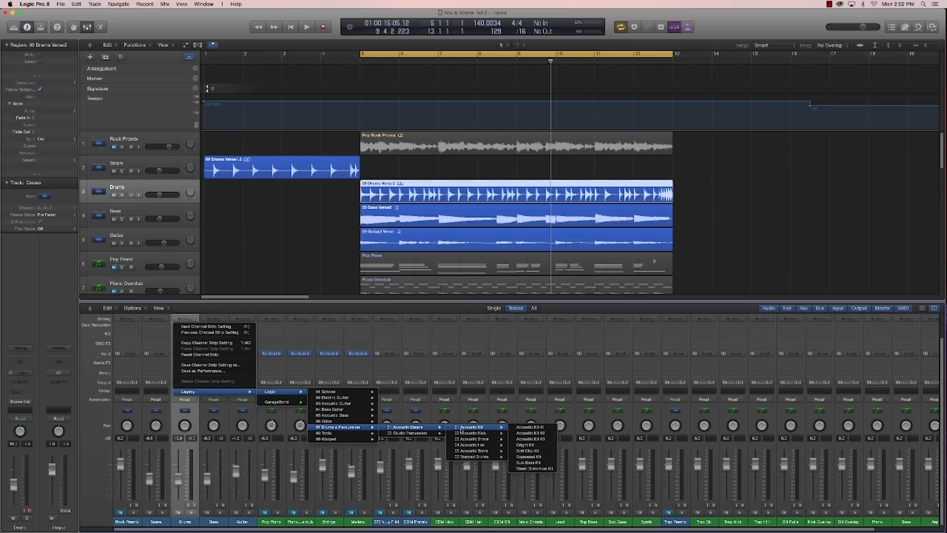
left_click(527, 428)
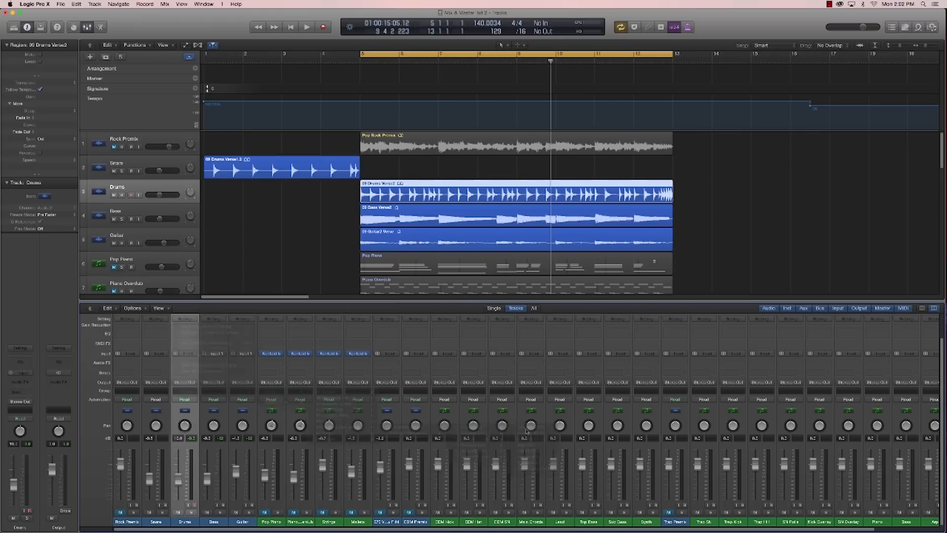
left_click_drag(191, 300, 191, 275)
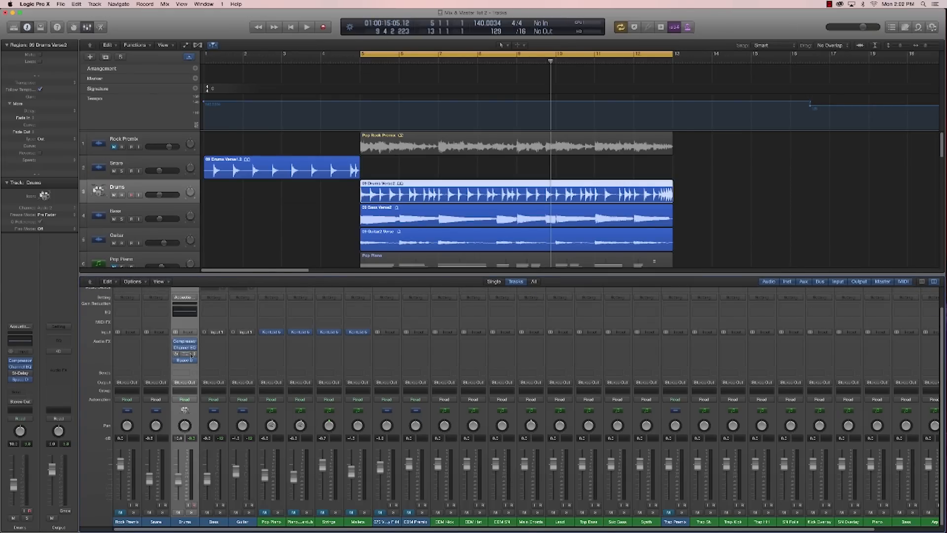
Step: Play the loop while comparing the Drums with their plug-ins bypassed and enabled, and briefly view the Channel EQ
mouse_move(176, 356)
key("space")
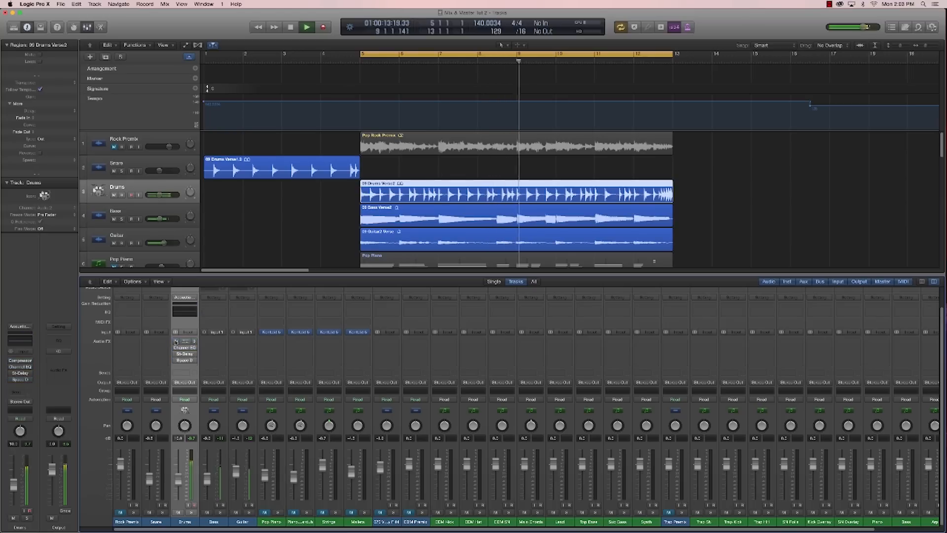
left_click(176, 342)
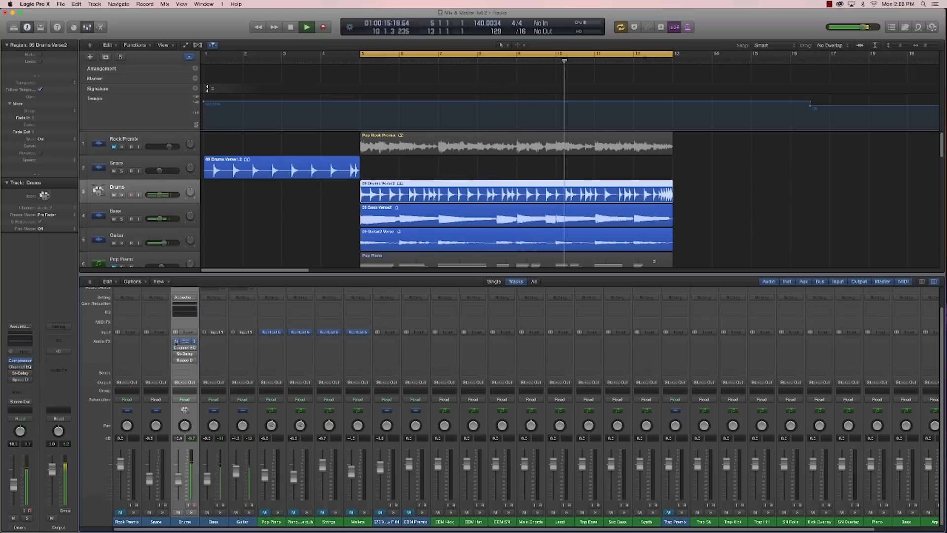
key("space")
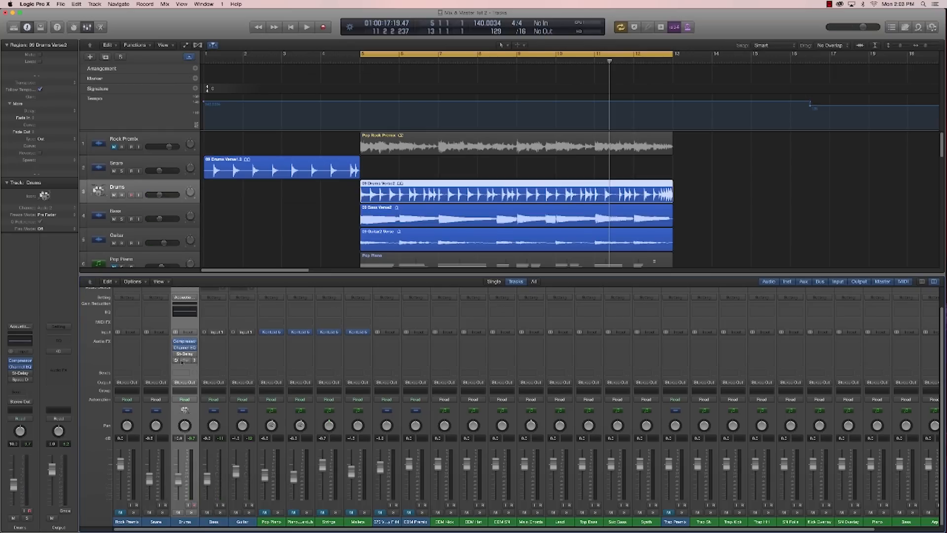
left_click(185, 349)
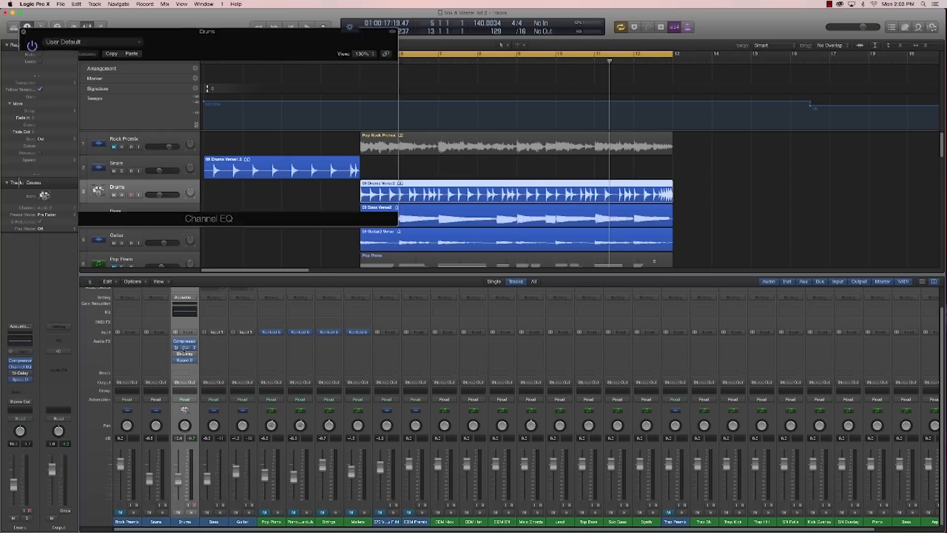
left_click(23, 33)
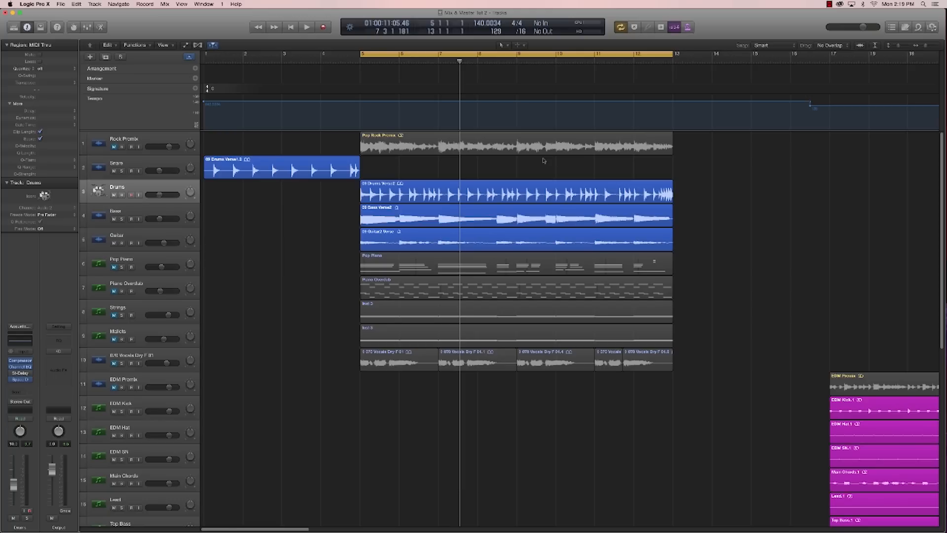
Step: Show the Drums Compressor, audition the loop, and raise the threshold to about 0 dB
key("v")
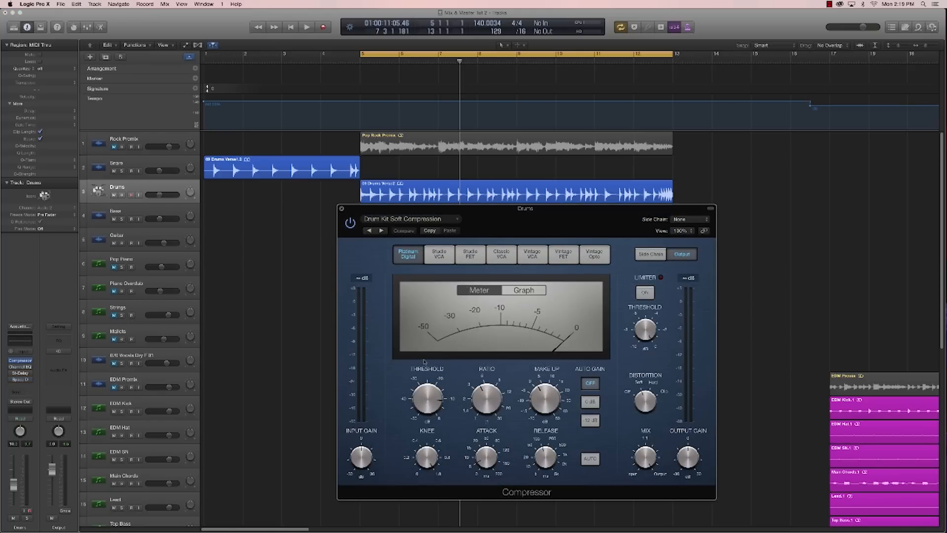
mouse_move(428, 384)
key("space")
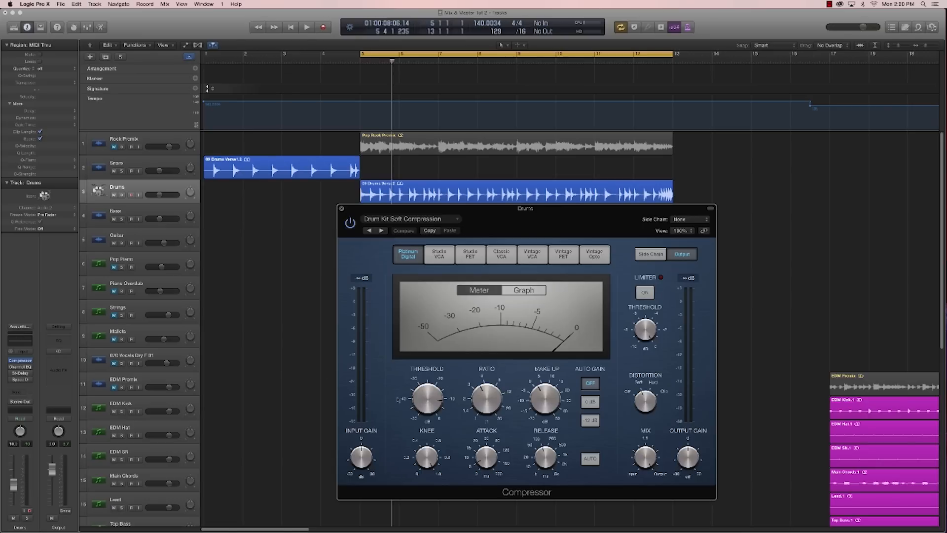
left_click_drag(428, 414, 429, 387)
Step: Lower the Drums Compressor threshold by ear while the loop plays, and stop playback
mouse_move(432, 416)
key("space")
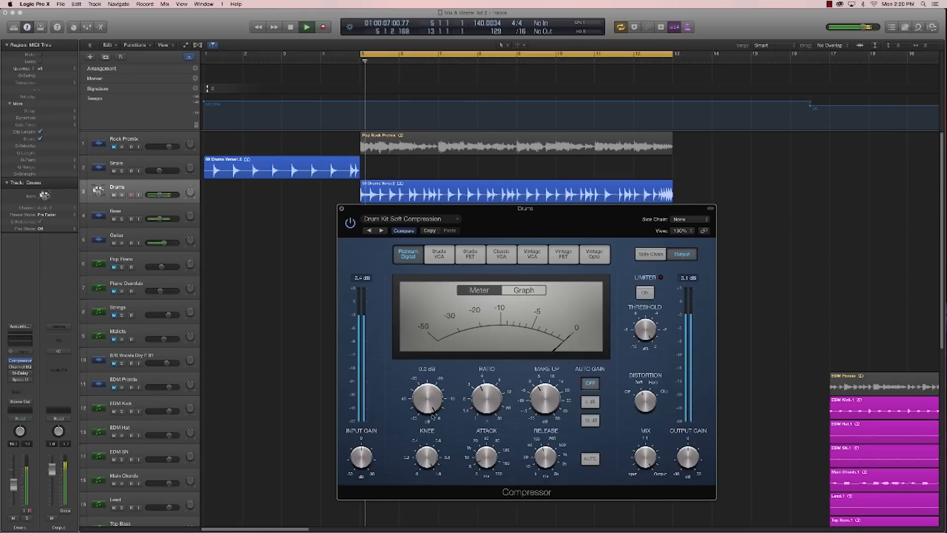
left_click_drag(428, 399, 422, 413)
key("space")
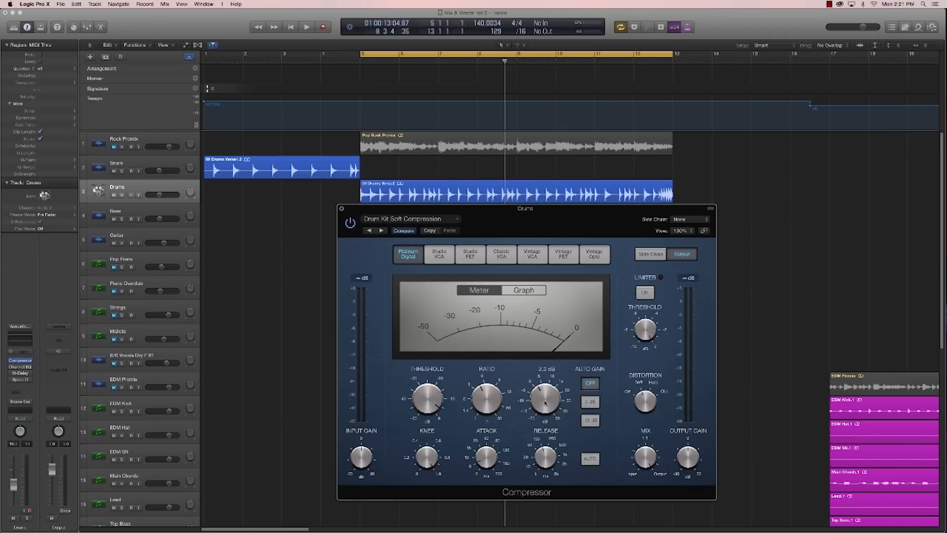
Step: Lower the Drums Compressor make-up gain to about 0.5 dB while the loop plays, and stop playback
key("space")
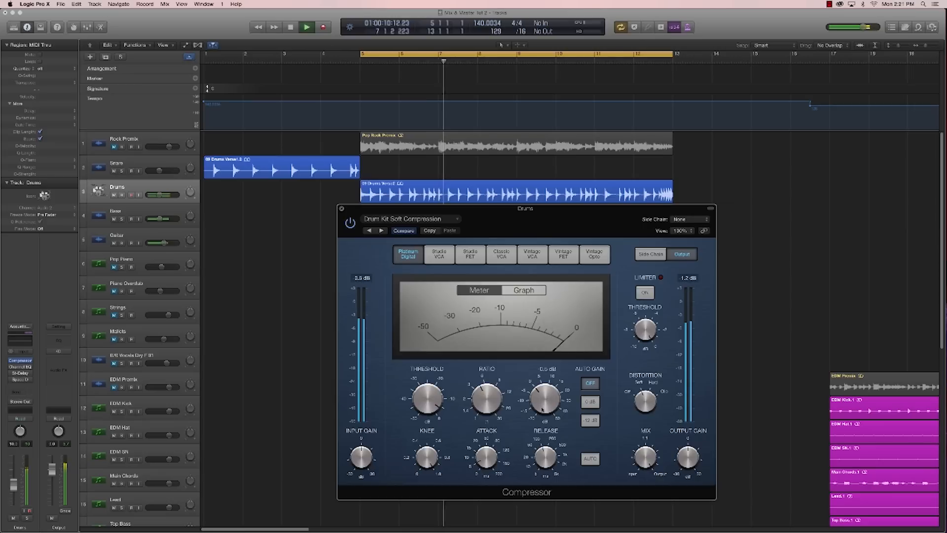
key("space")
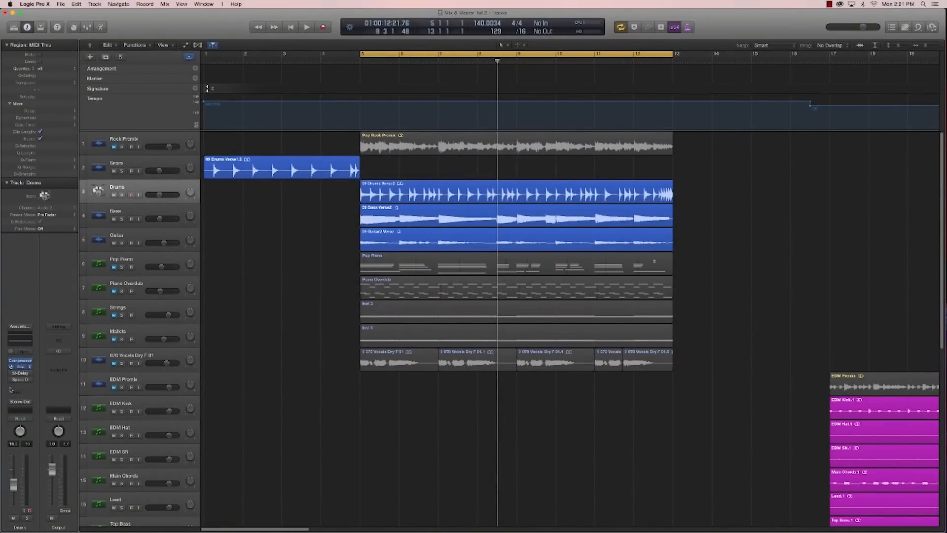
Step: Show the Drums Channel EQ over the arrangement, enable its analyzer, and audition the loop to examine the drum spectrum
left_click(20, 367)
left_click_drag(195, 39, 590, 265)
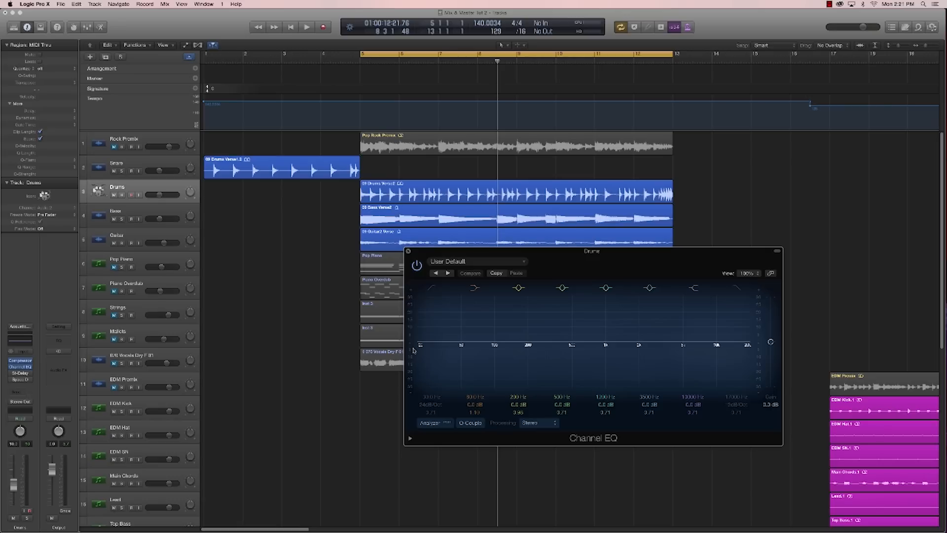
left_click(433, 424)
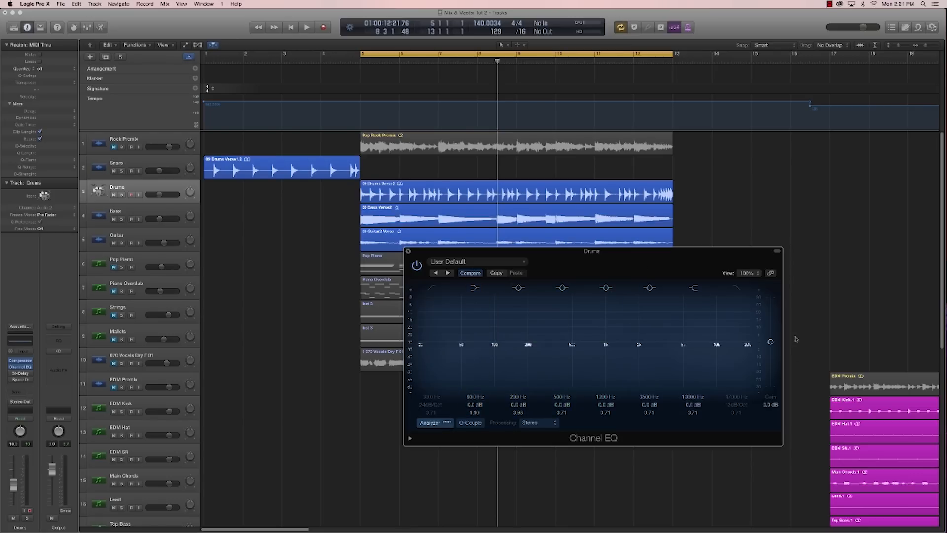
key("space")
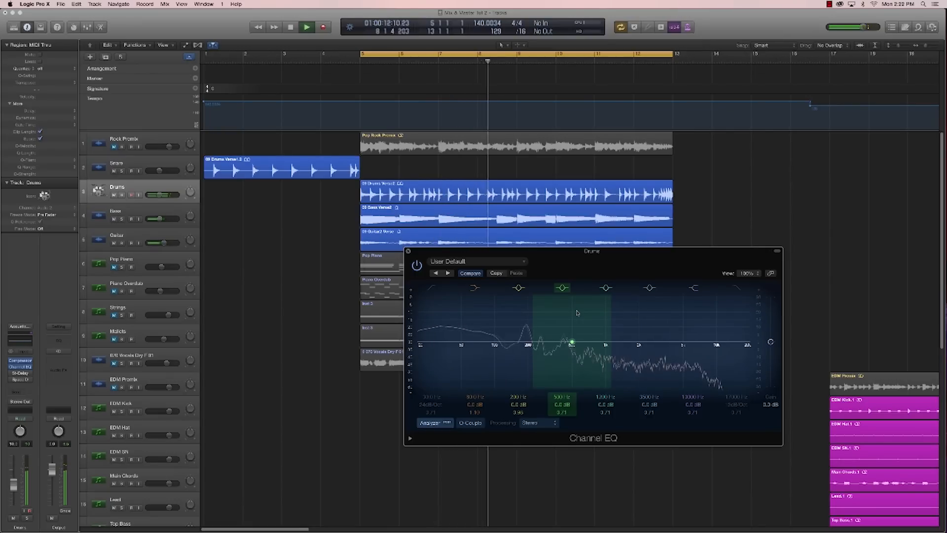
key("space")
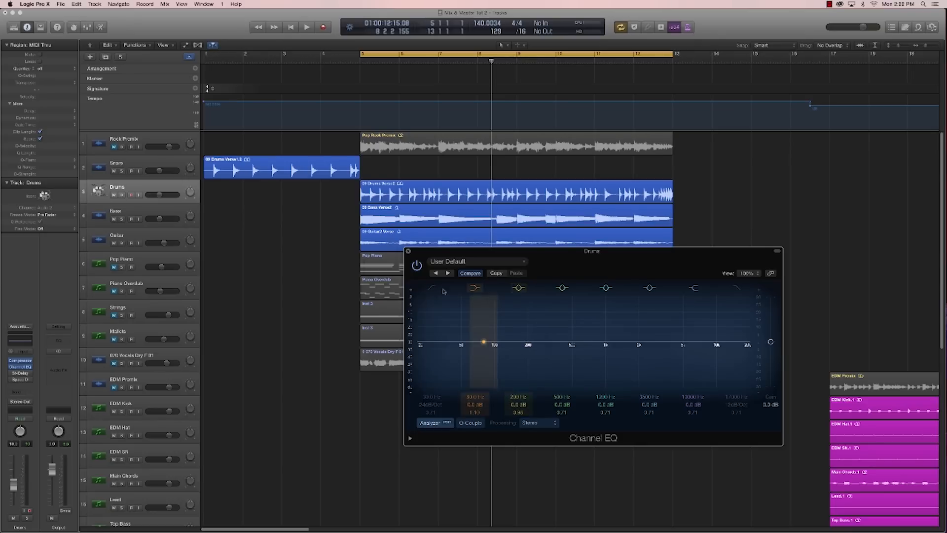
Step: Add a low cut to the Drums Channel EQ with a 48 dB/Oct slope and a cutoff just below 50 Hz
left_click(440, 351)
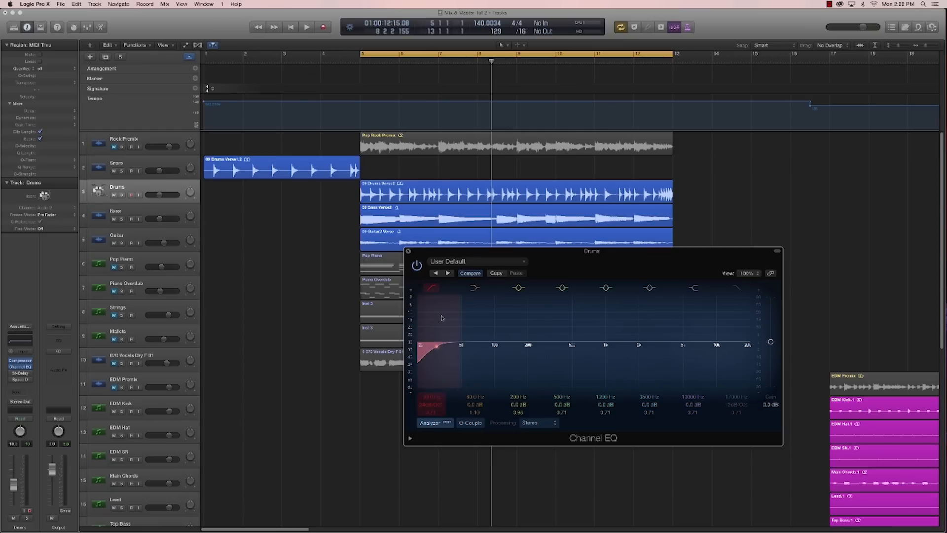
left_click_drag(427, 404, 427, 395)
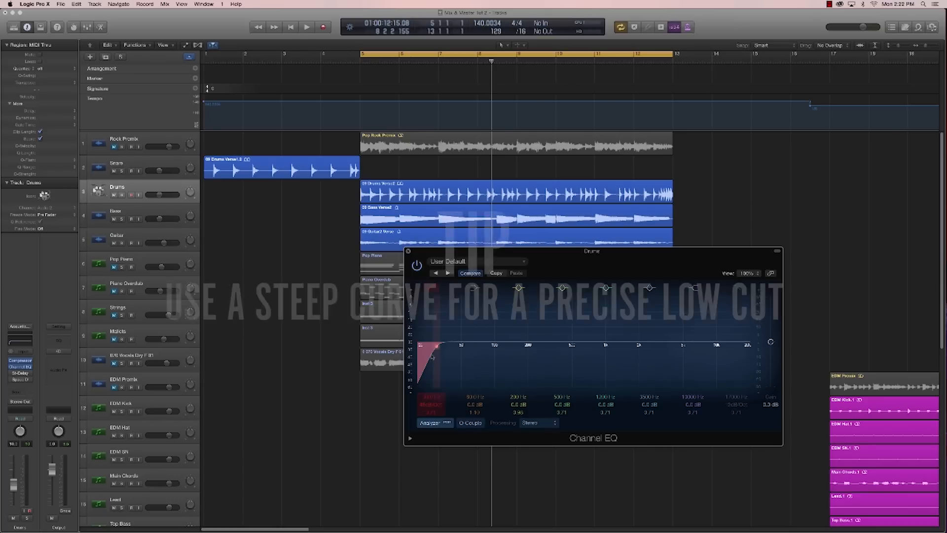
left_click_drag(433, 374, 456, 372)
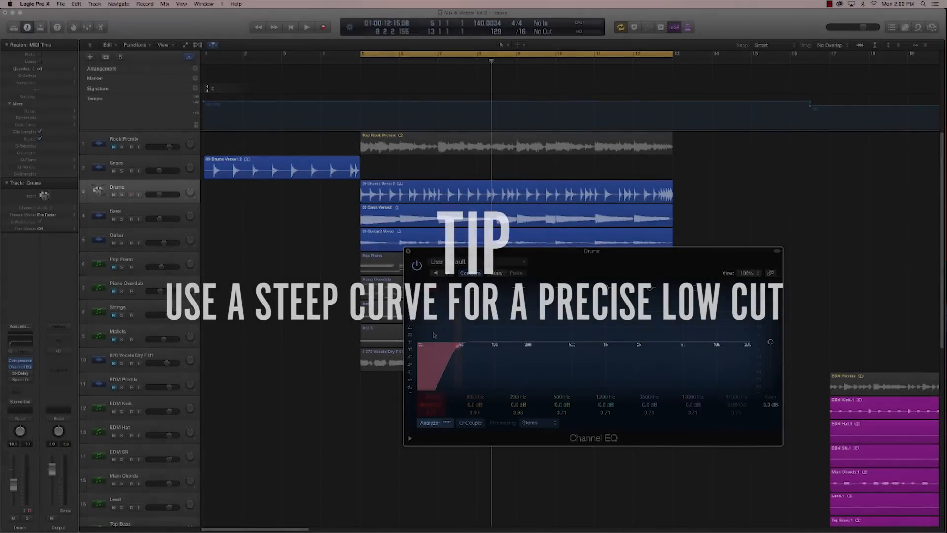
Step: Play the loop while comparing the Drums with the low cut off and on, and check the result on the analyzer
key("space")
left_click(433, 424)
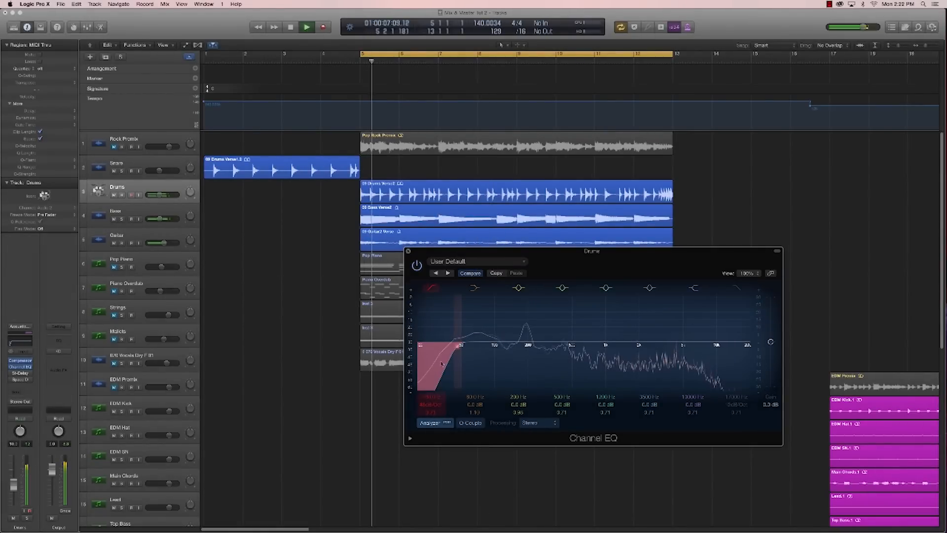
left_click(432, 289)
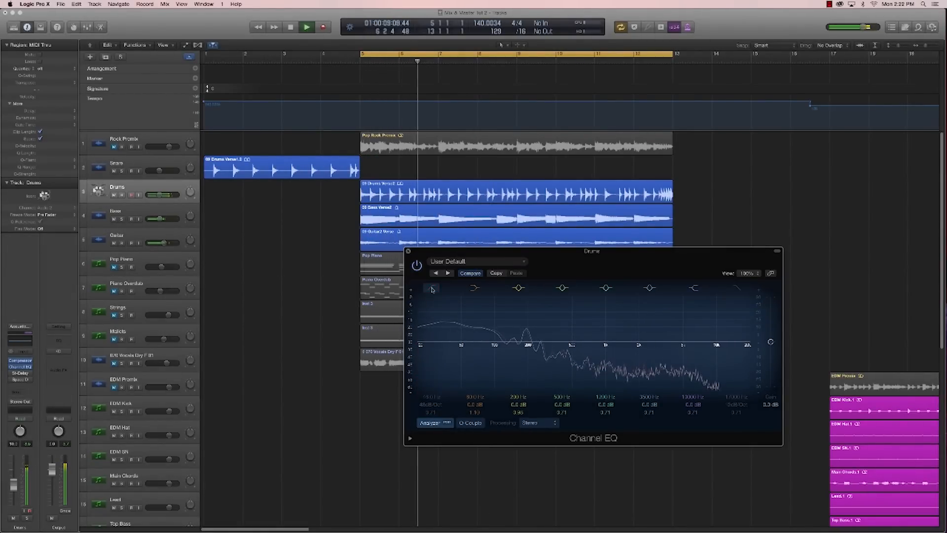
left_click(430, 288)
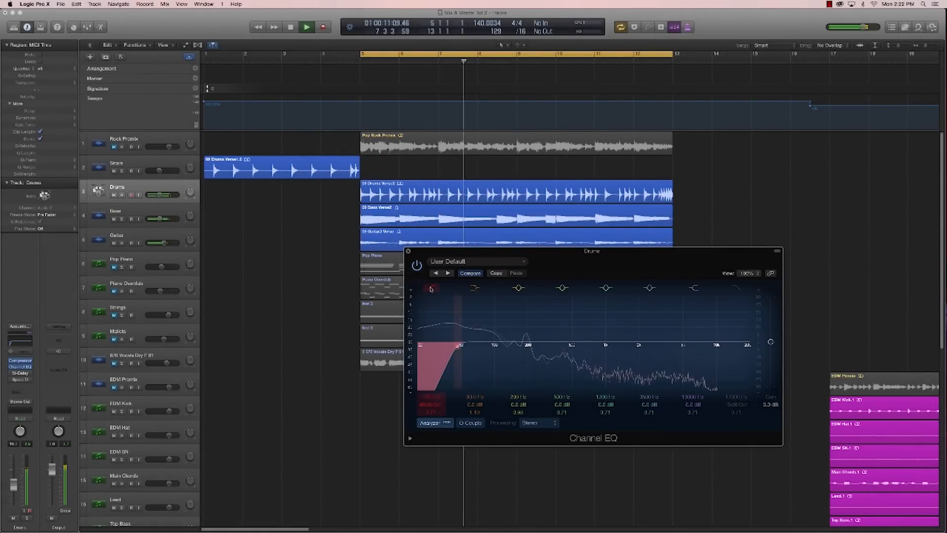
key("space")
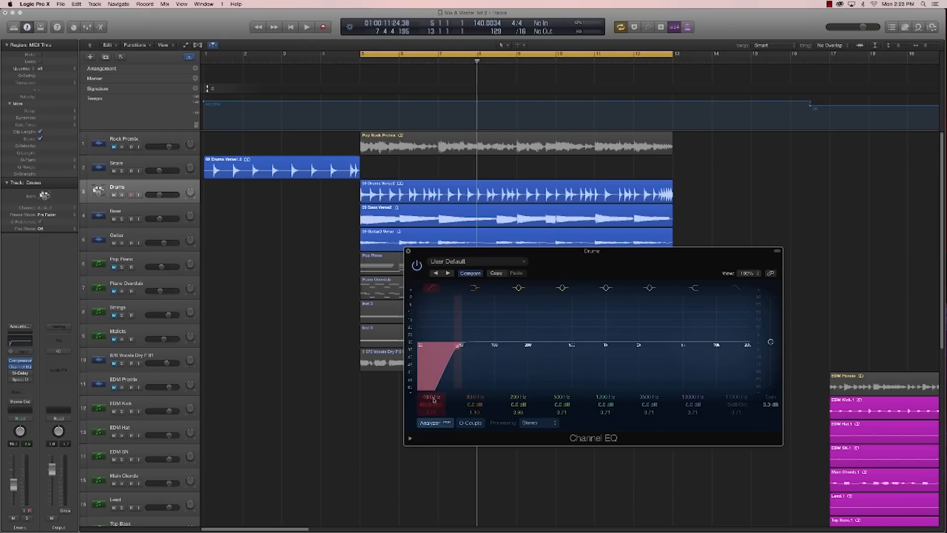
key("space")
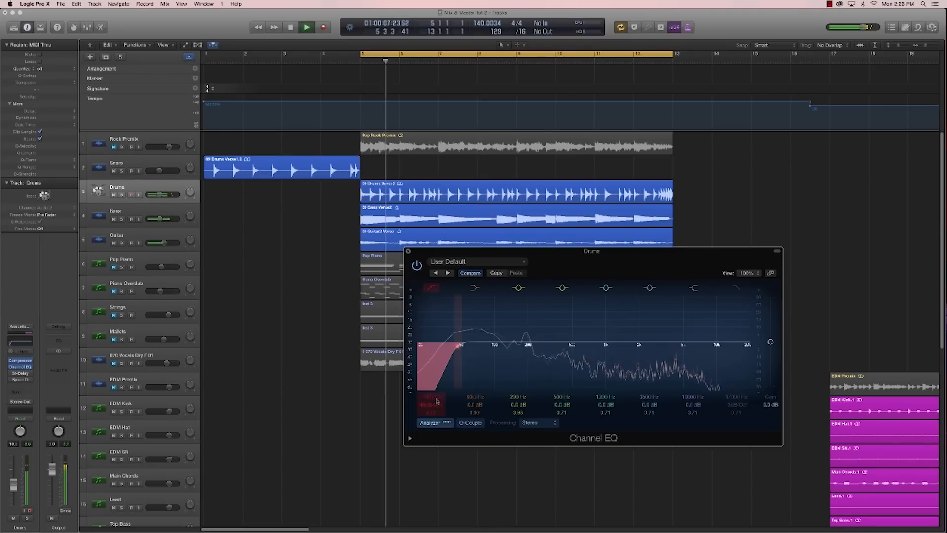
key("space")
Step: Cut the low-mid peak near 196 Hz on the Drums Channel EQ and narrow its Q to match the peak on the analyzer
left_click_drag(529, 343, 528, 348)
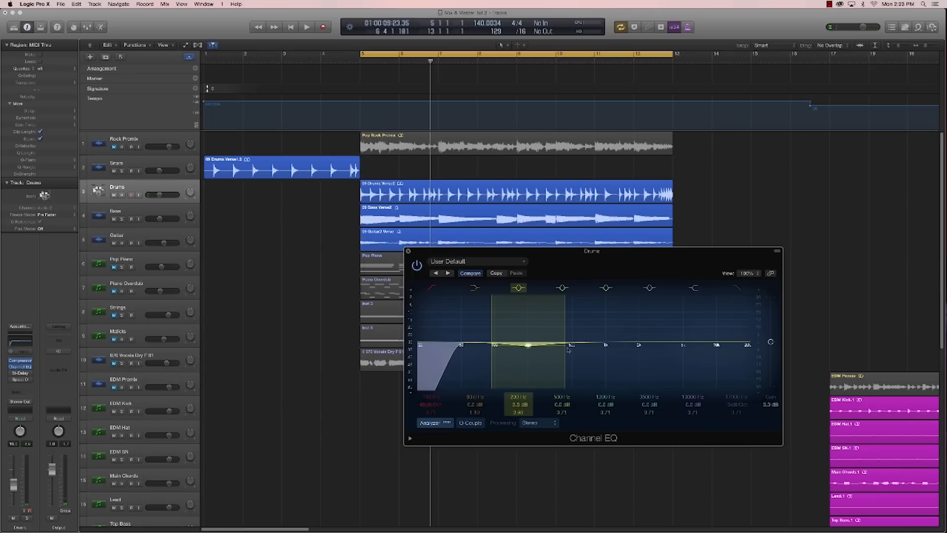
left_click_drag(614, 341, 617, 337)
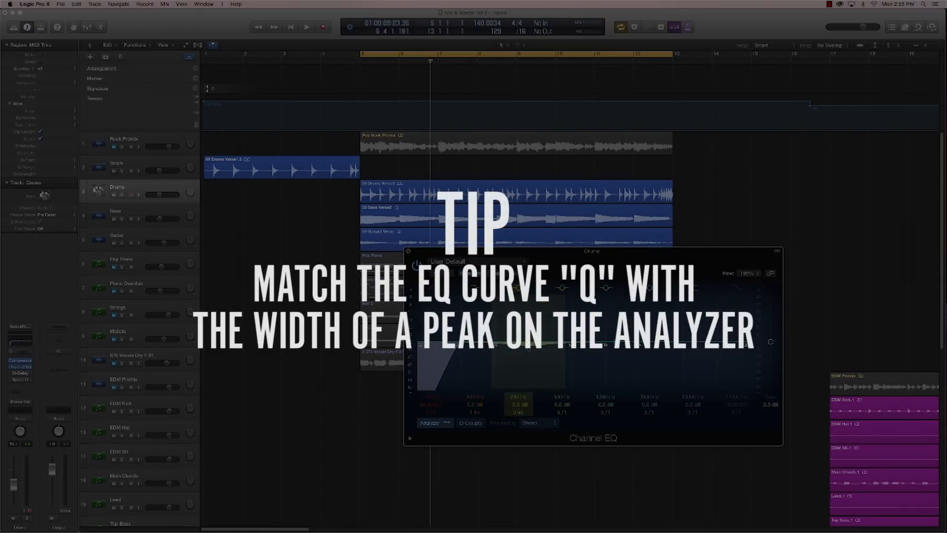
left_click_drag(528, 348, 529, 349)
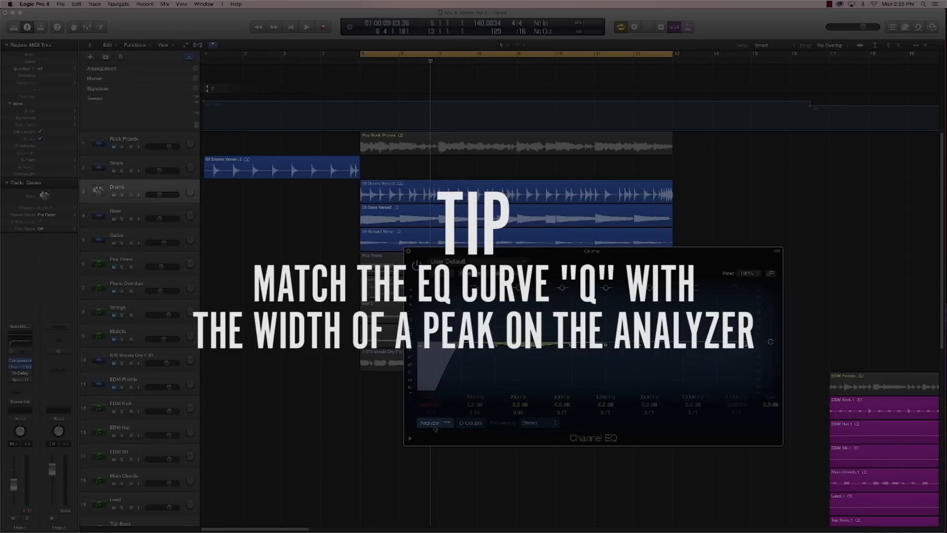
left_click_drag(518, 412, 511, 380)
key("space")
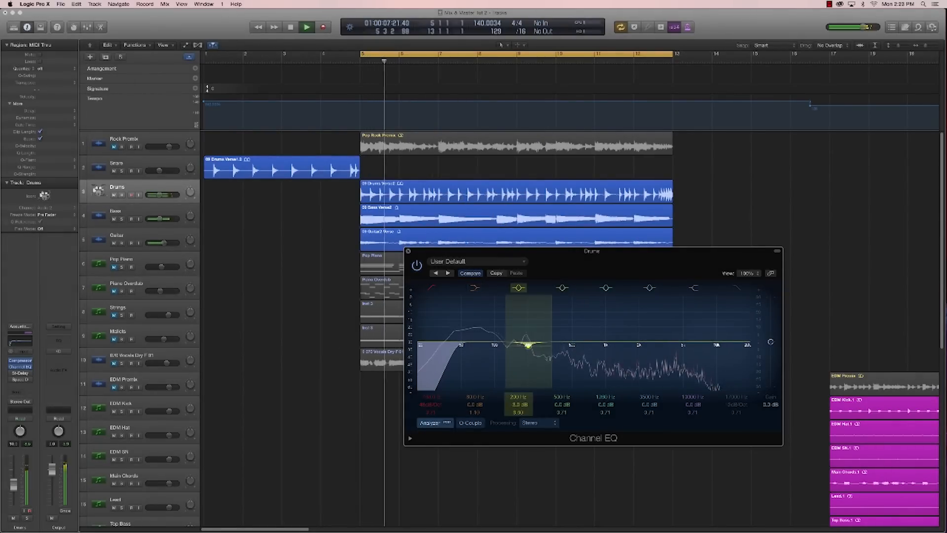
left_click_drag(529, 348, 527, 348)
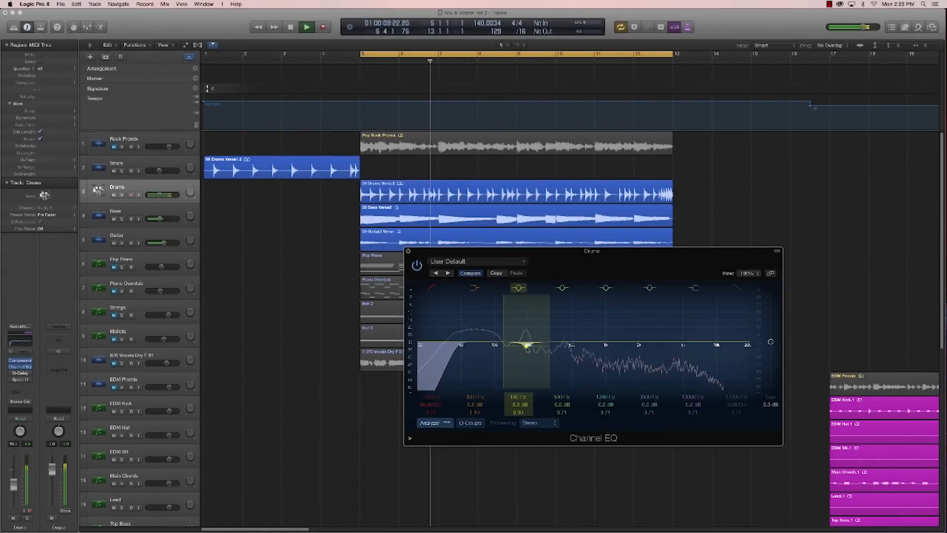
key("space")
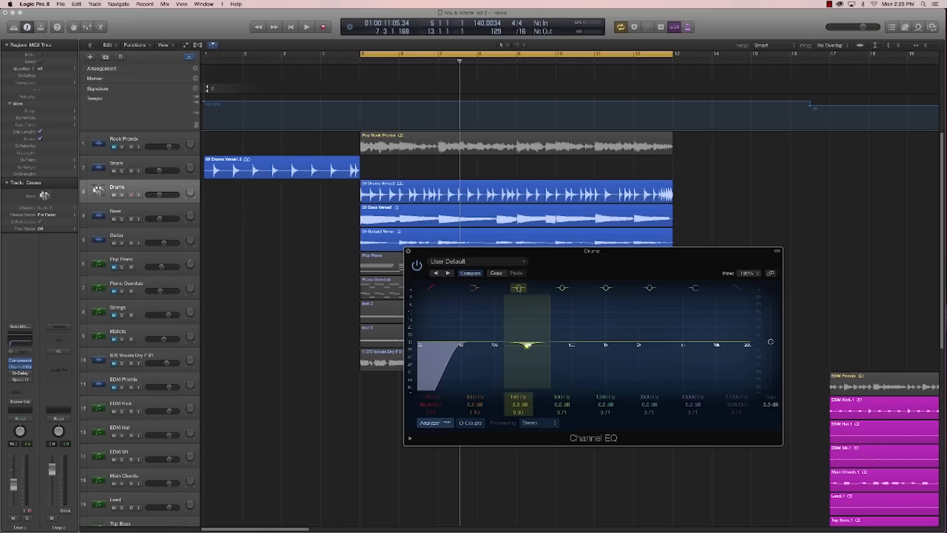
Step: Play the loop and compare the Drums with the narrow low-mid EQ band off and on
key("space")
left_click(519, 289)
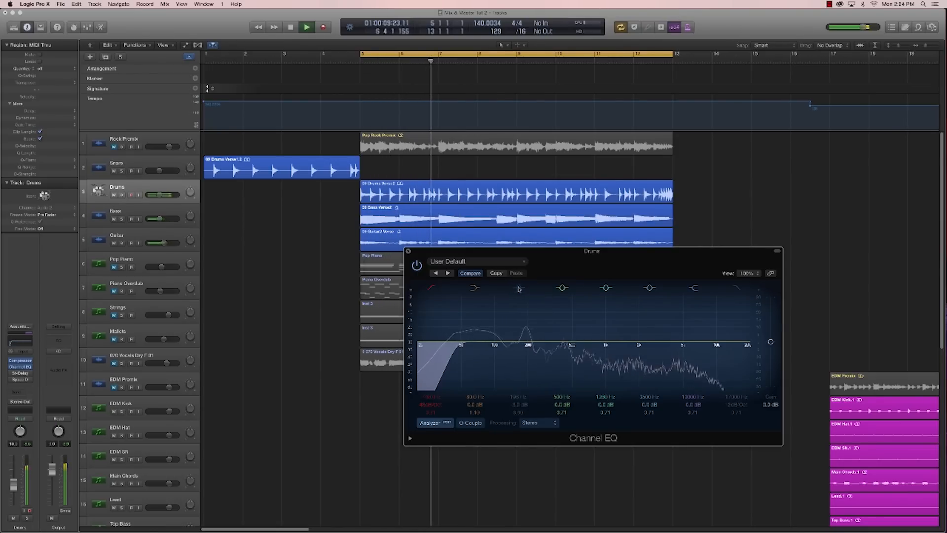
left_click(518, 288)
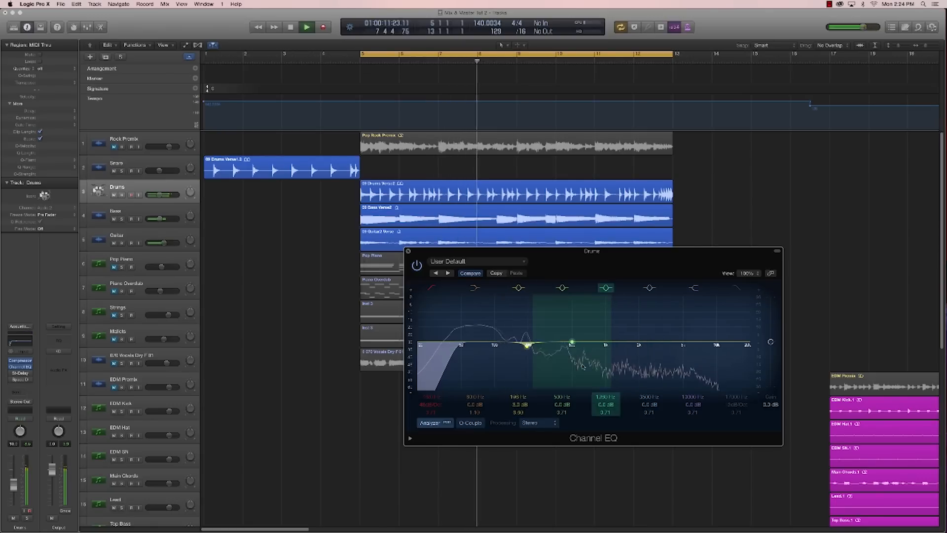
Step: Move the 500 Hz band of the Drums Channel EQ to about 1360 Hz and cut it by 4 dB
left_click_drag(567, 363, 616, 365)
key("space")
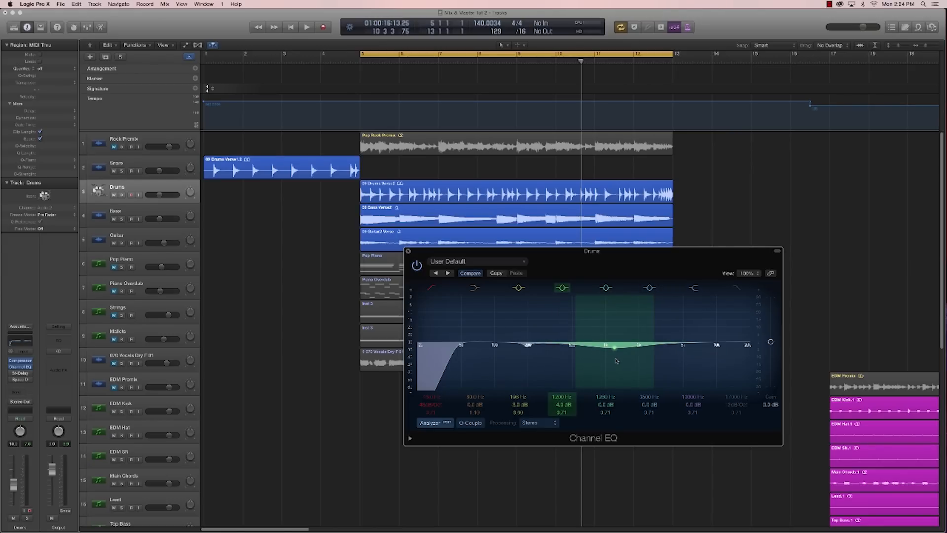
left_click_drag(616, 360, 624, 362)
Step: Audition the loop with the Drums Channel EQ bypassed and enabled, close the EQ, and stop playback
key("space")
left_click(417, 265)
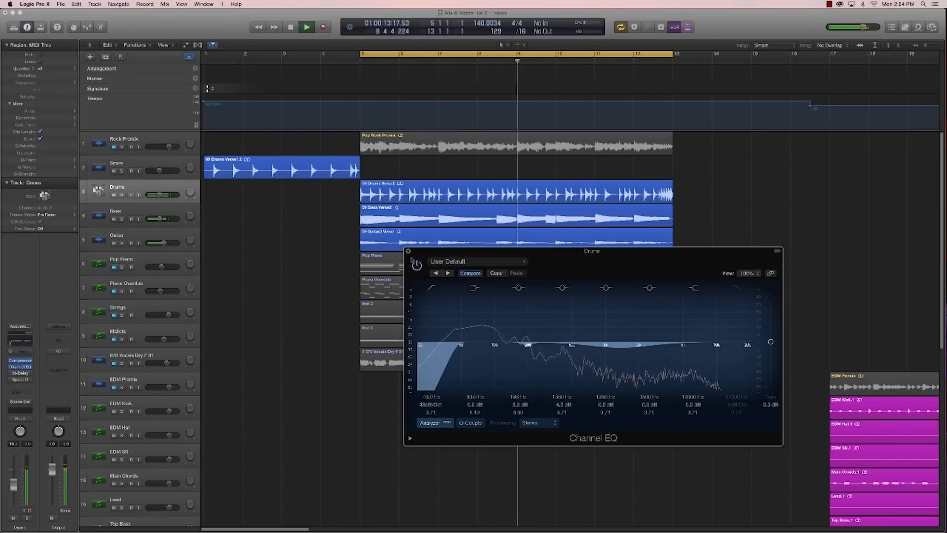
left_click(408, 251)
key("space")
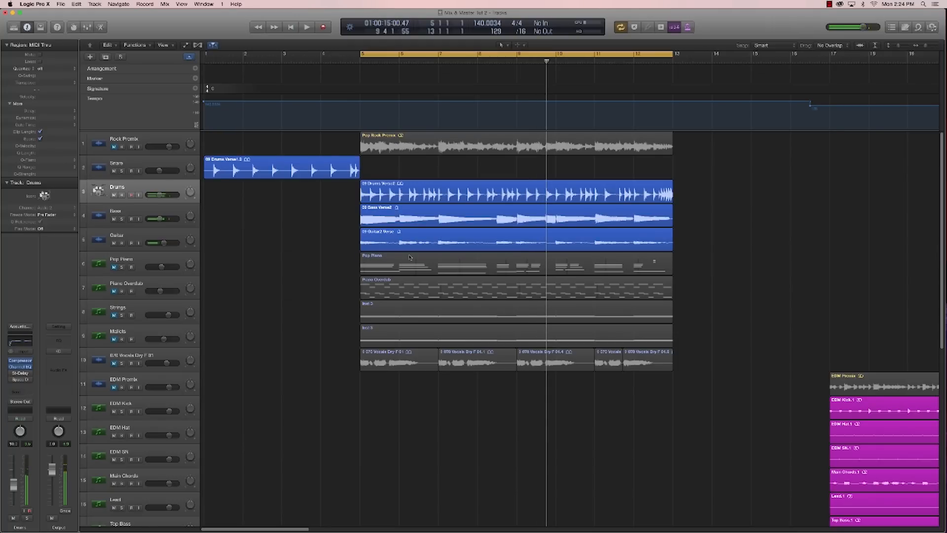
Step: Show the Drums Space Designer over the arrangement, slightly adjust its wet level, and audition the loop
left_click(19, 380)
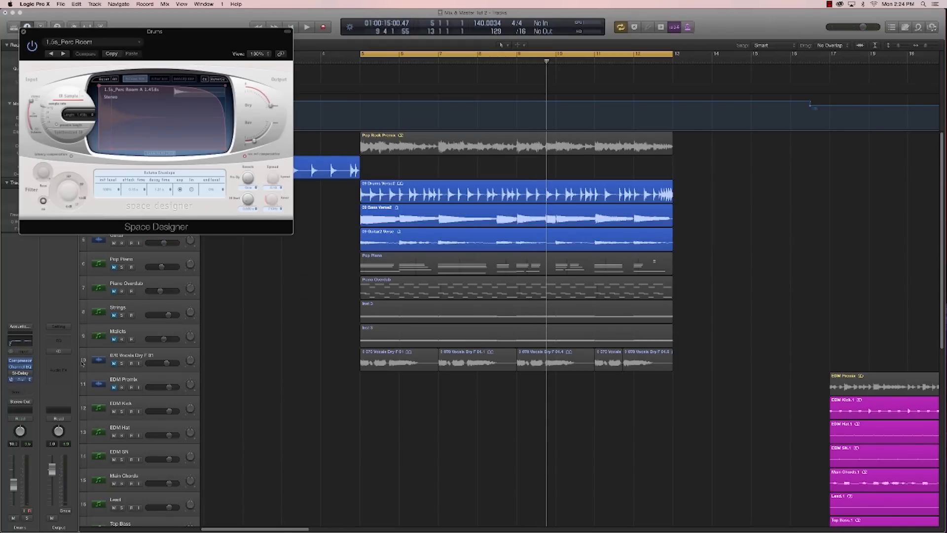
left_click_drag(198, 29, 664, 248)
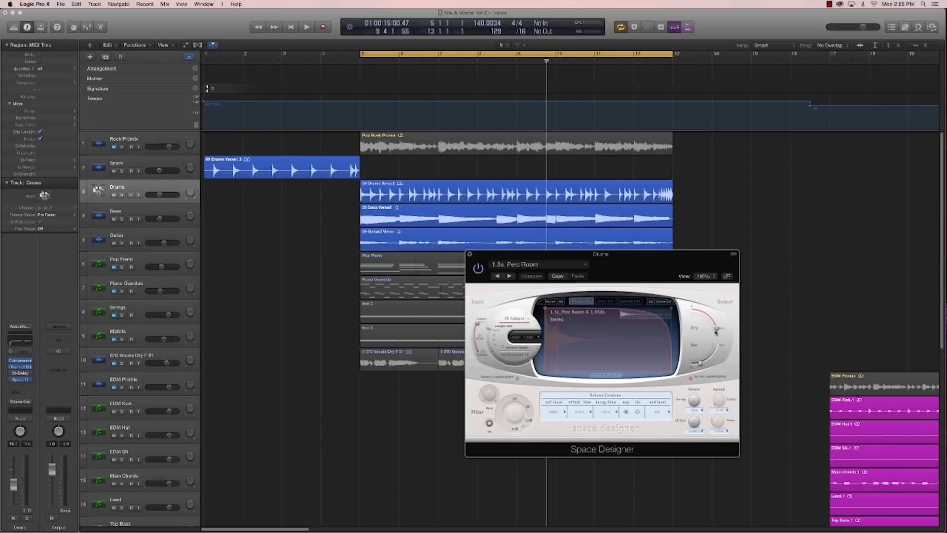
mouse_move(701, 366)
left_mouse_down()
mouse_move(714, 358)
mouse_move(704, 367)
left_mouse_up()
key("space")
key("space")
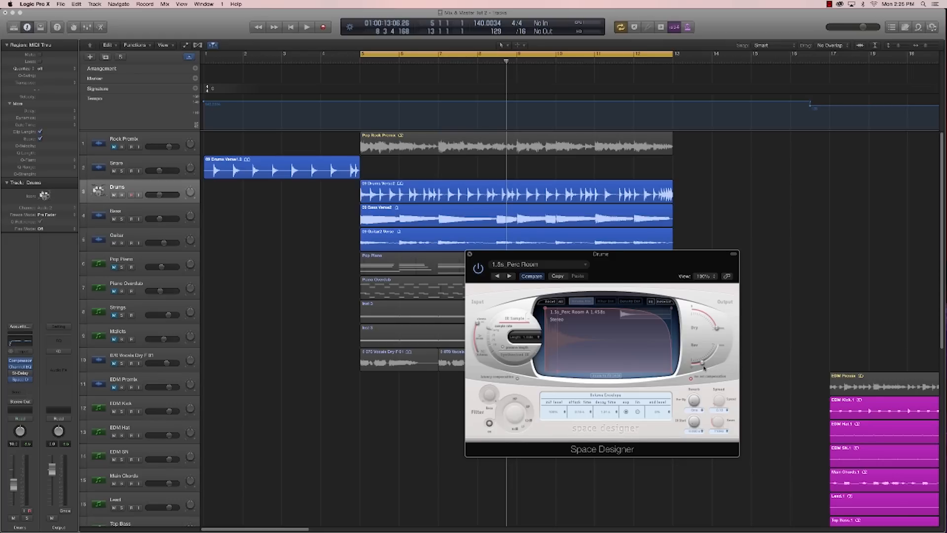
Step: Raise the Space Designer wet level, lower it again by ear while the loop plays, and close the reverb with playback stopped
left_click_drag(703, 365, 710, 362)
key("space")
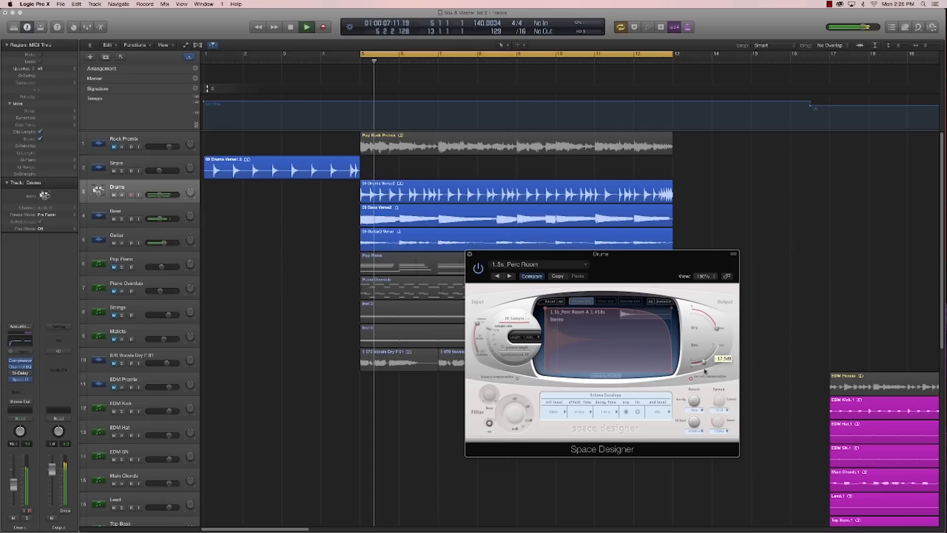
left_click_drag(710, 363, 704, 372)
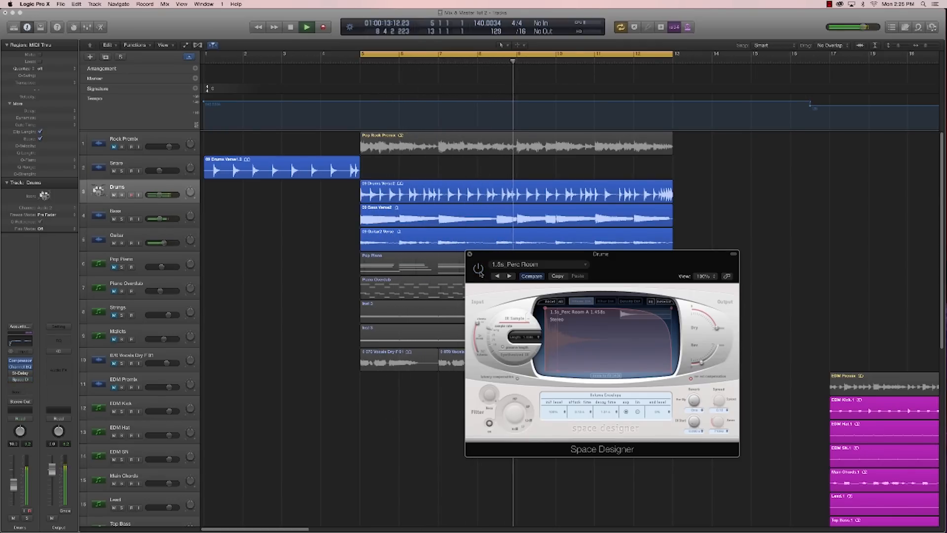
left_click(470, 254)
key("space")
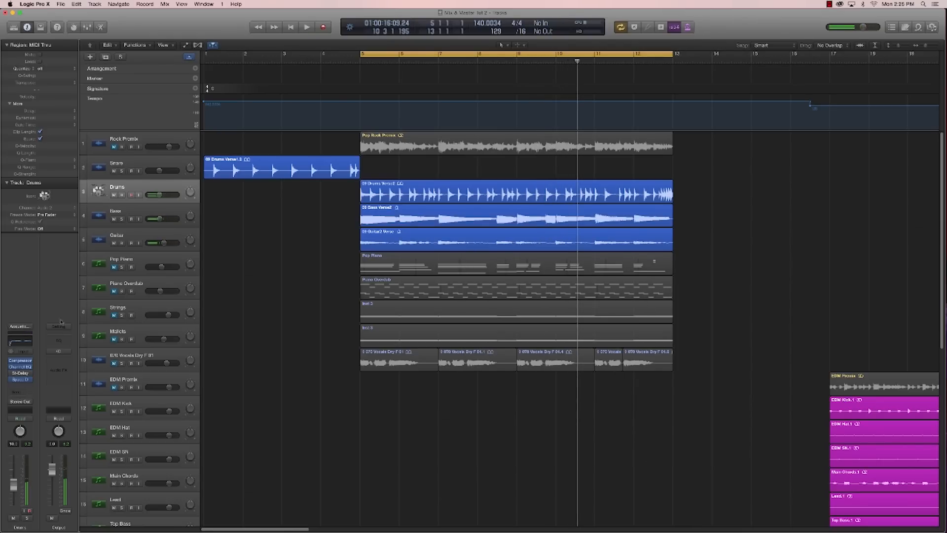
Step: Reopen the Drums Channel EQ and move the 1200 Hz band down into the low bass with a boost of about 7 dB
left_click(16, 368)
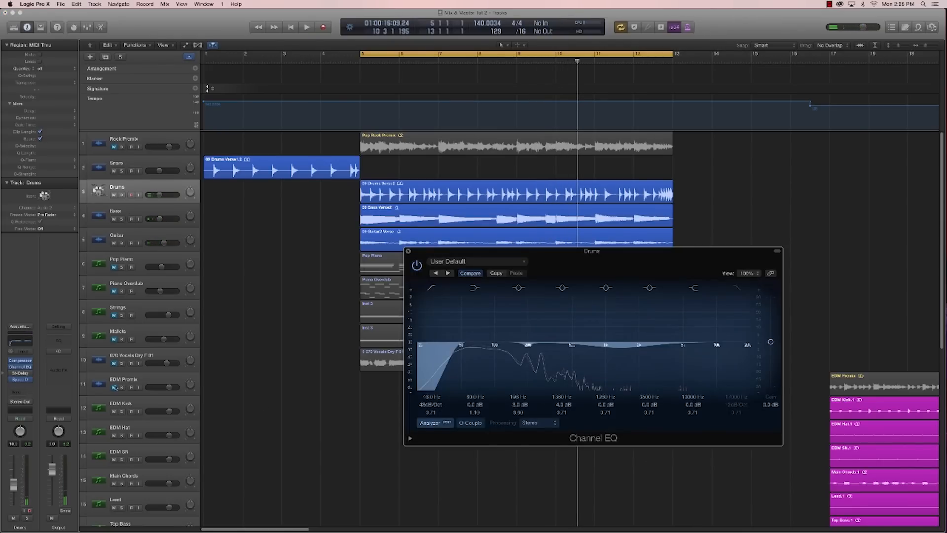
left_click_drag(550, 253, 495, 275)
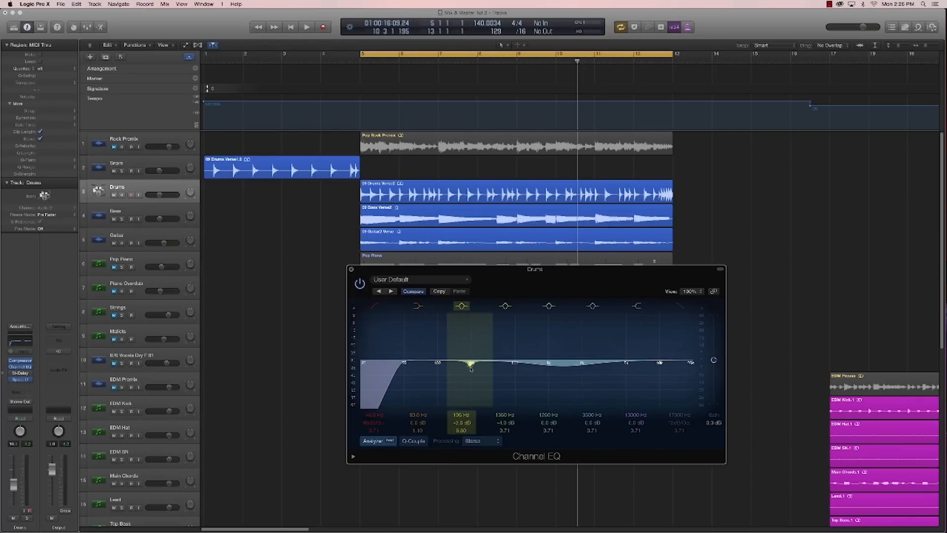
left_click_drag(470, 365, 471, 365)
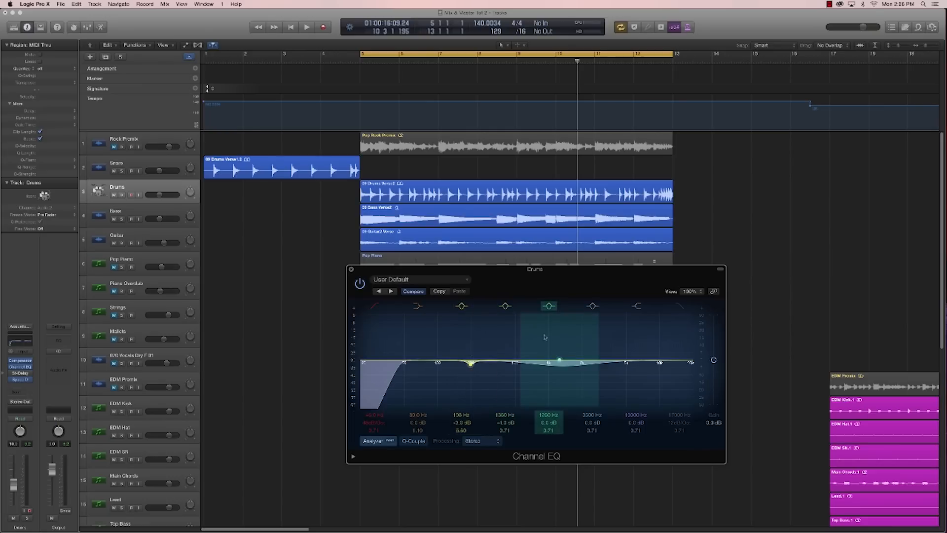
left_click_drag(557, 362, 402, 347)
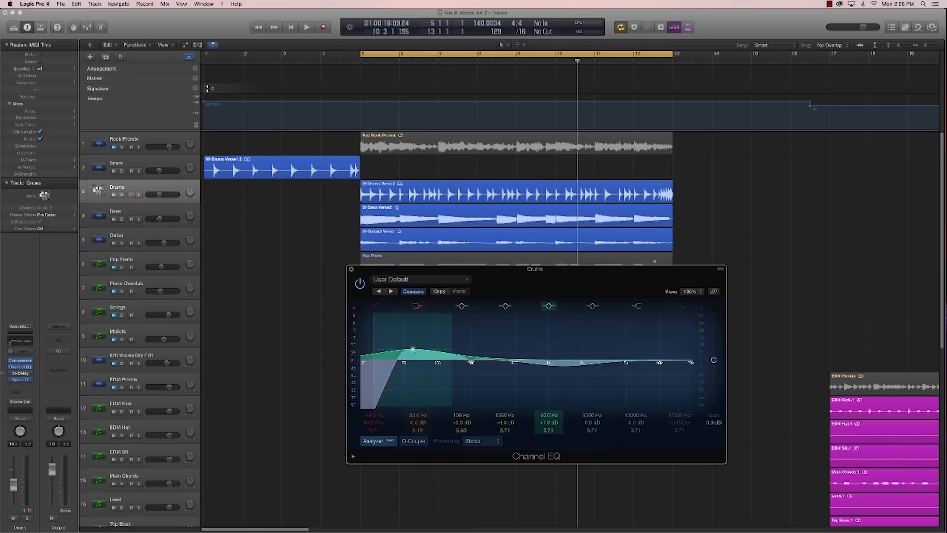
Step: Narrow the Drums EQ's boosted low-bass band to a Q of 7.00 and raise its gain to 24 dB
left_click_drag(451, 375, 413, 354)
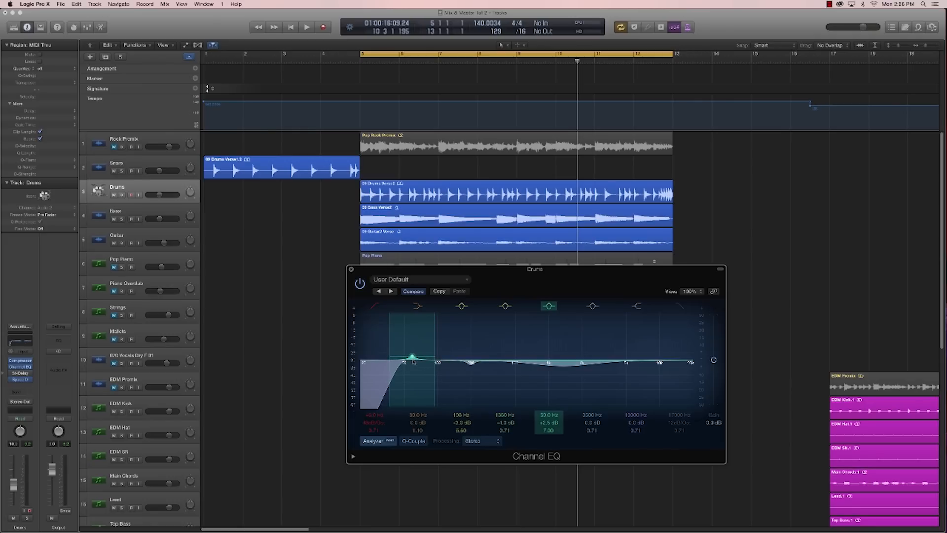
key("space")
left_click_drag(413, 353, 413, 324)
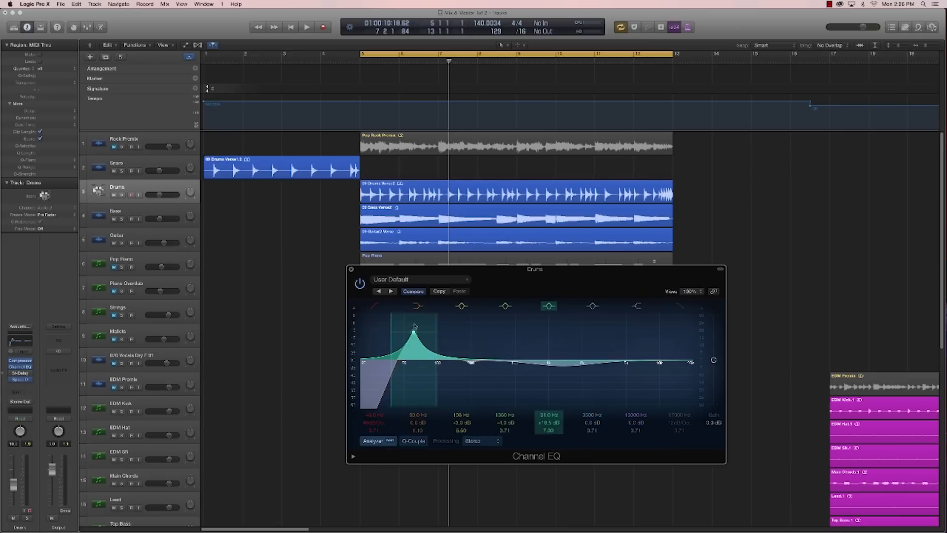
left_click_drag(413, 330, 412, 327)
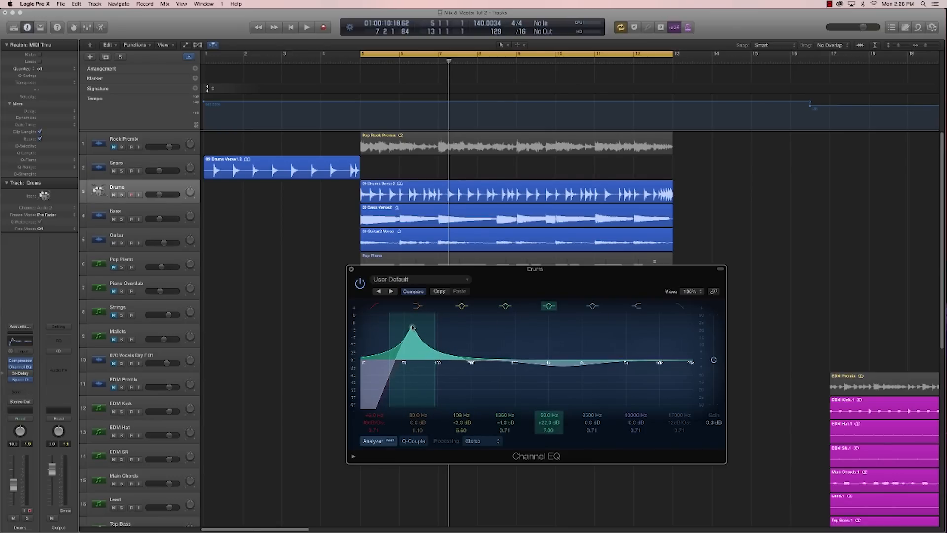
left_click_drag(413, 327, 413, 318)
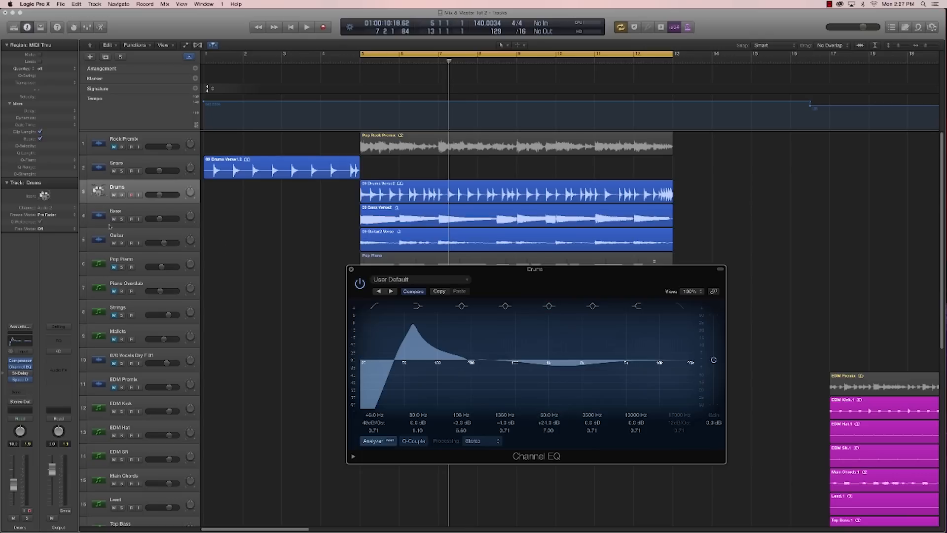
Step: Sweep the narrow 24 dB low boost across the bass range by ear while the loop plays, settling near 48 Hz
key("space")
left_click_drag(414, 325, 405, 323)
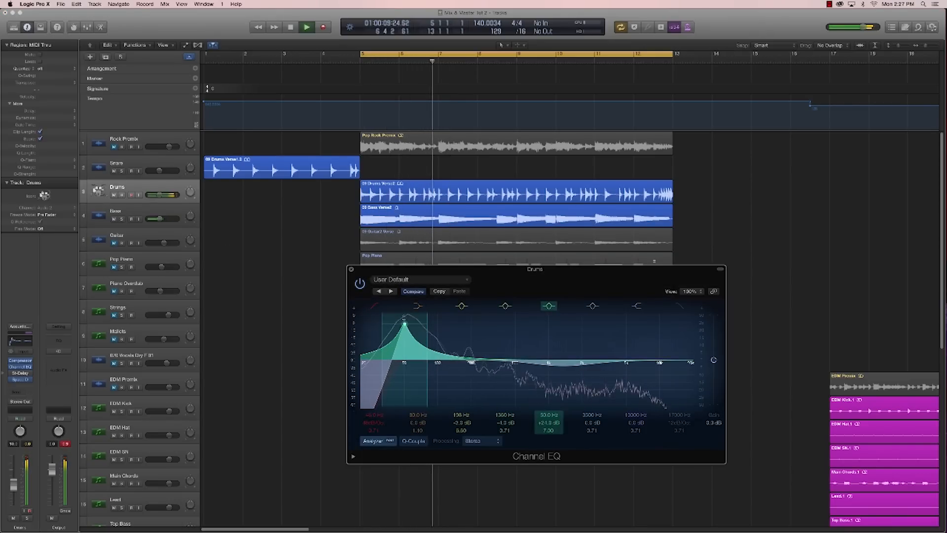
left_click_drag(404, 323, 433, 323)
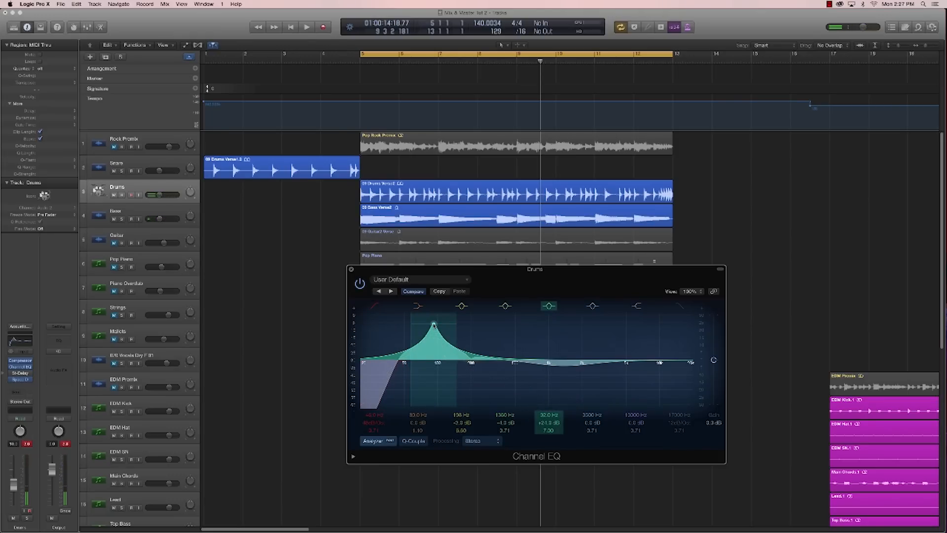
left_click_drag(435, 325, 396, 319)
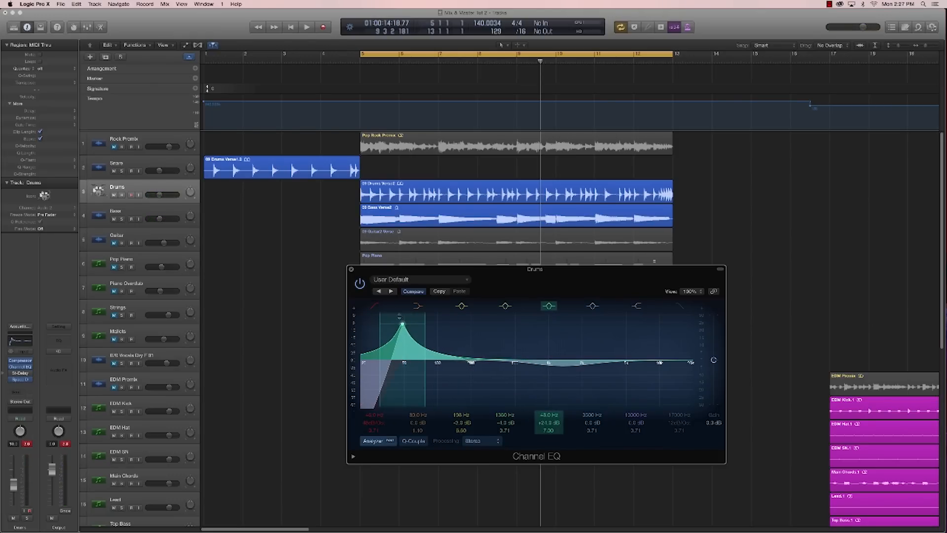
Step: Reduce the low boost to about 10 dB at 47 Hz during playback and close the Drums Channel EQ
left_click_drag(403, 326, 401, 352)
key("space")
left_click_drag(400, 352, 401, 346)
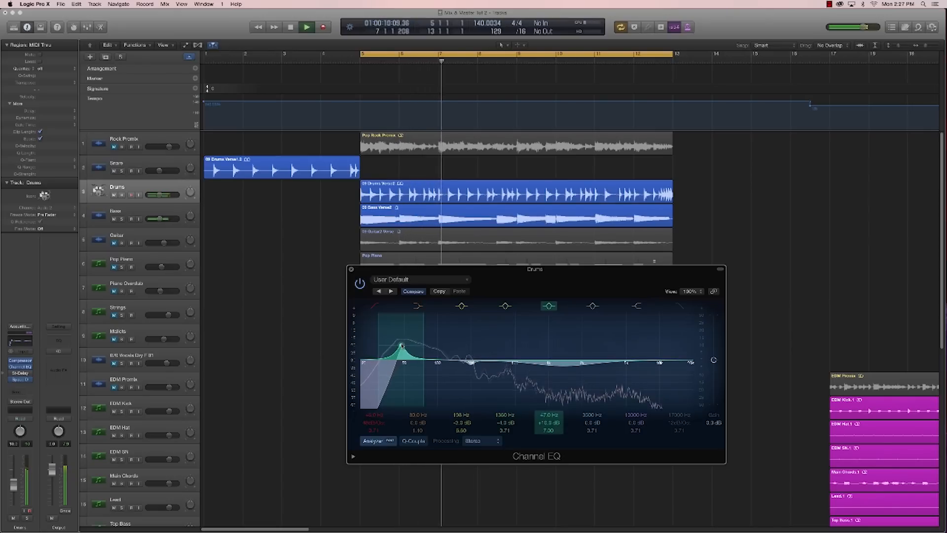
key("space")
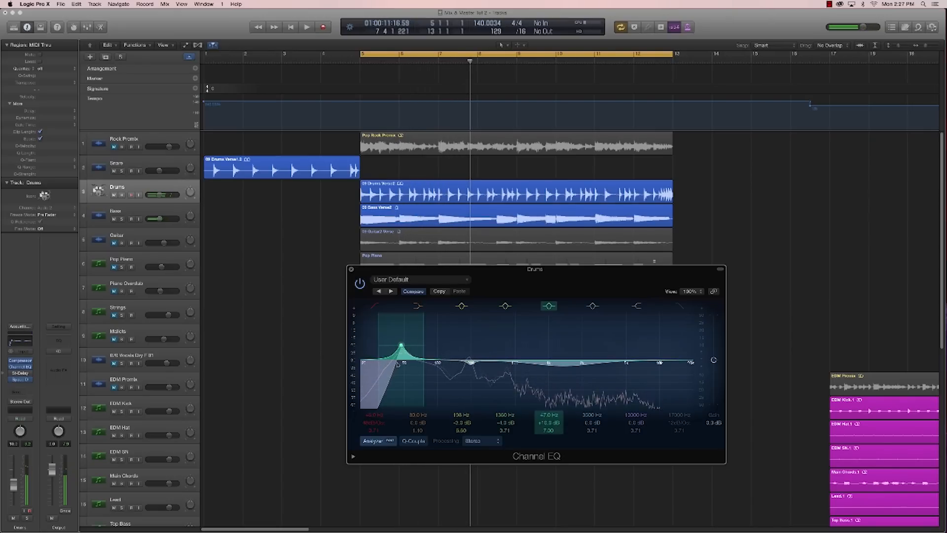
left_click(360, 283)
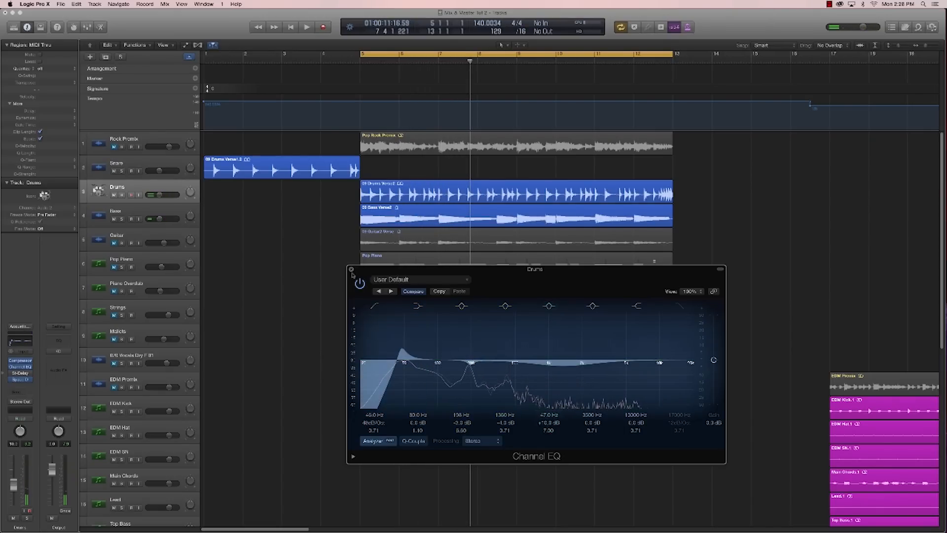
left_click(350, 269)
Step: Open the Drums Compressor, readjust its threshold slightly by ear while the loop plays, and close it with playback stopped
left_click(20, 360)
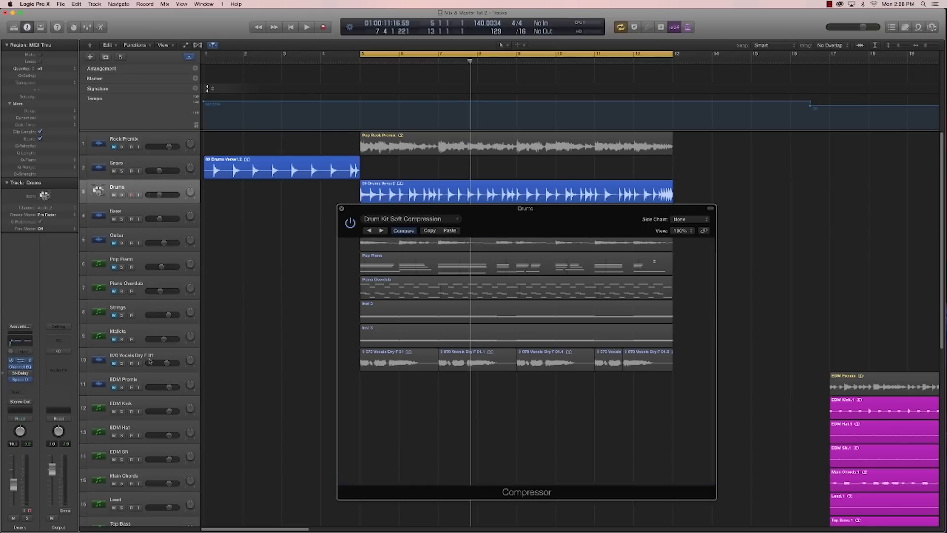
key("space")
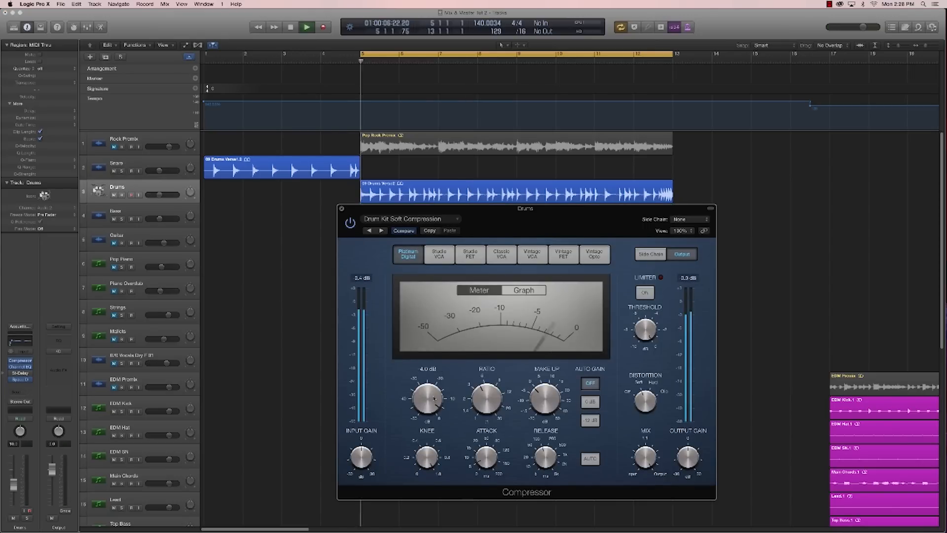
left_click_drag(434, 398, 429, 416)
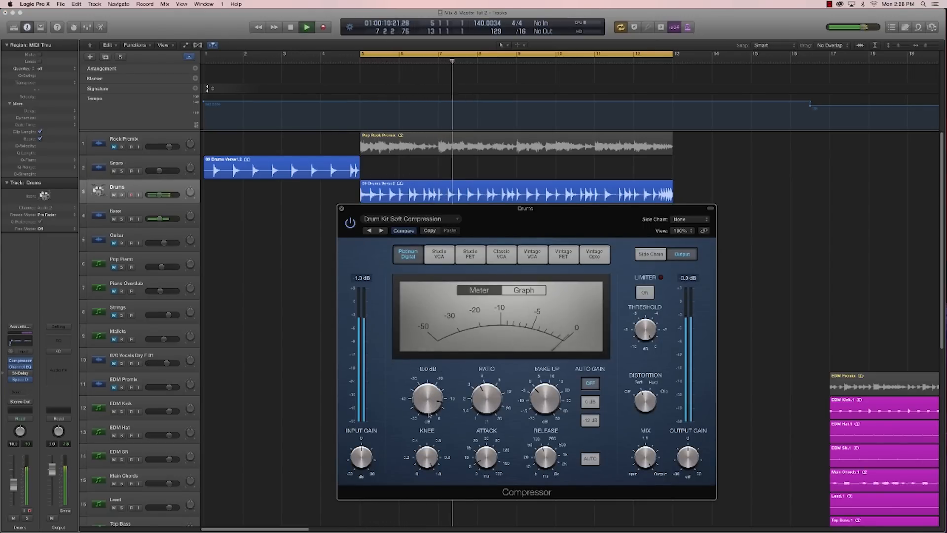
key("space")
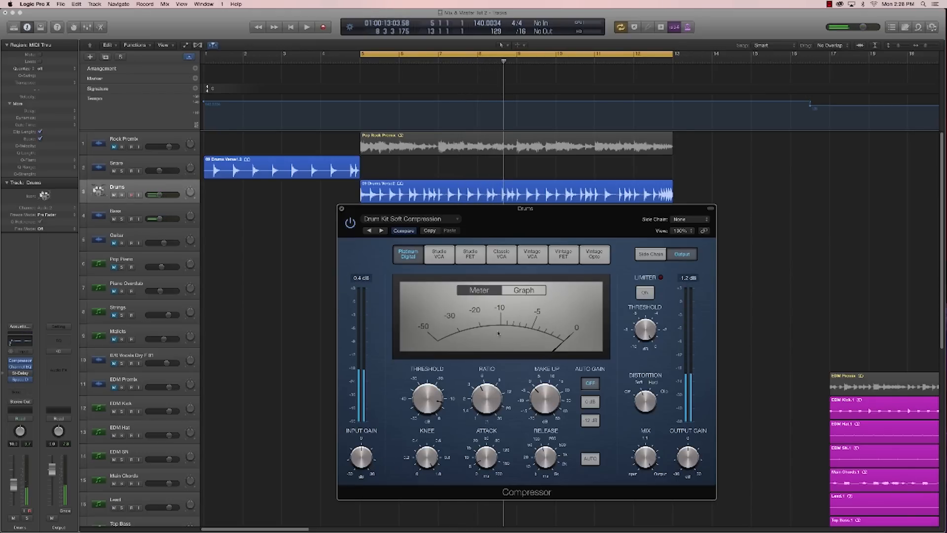
left_click(341, 208)
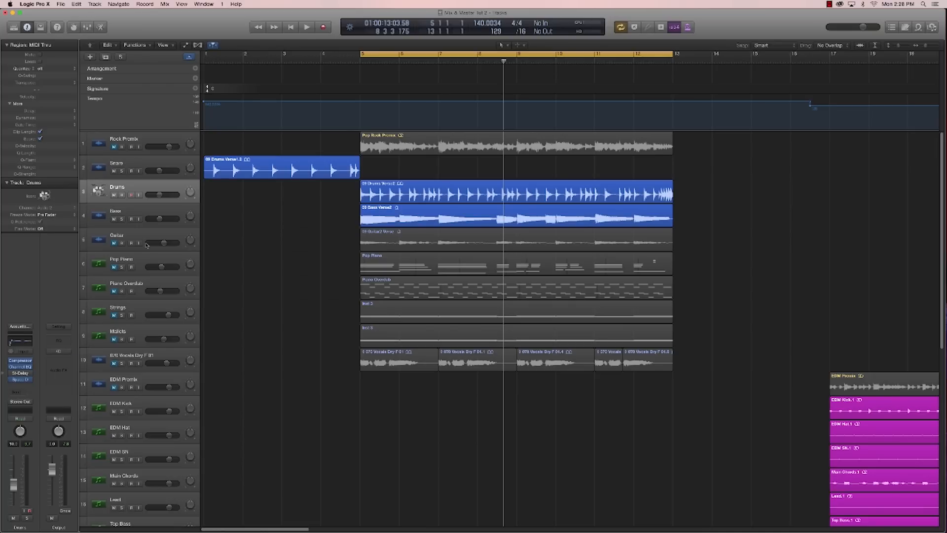
Step: Reopen the Drums Channel EQ, lower the 47 Hz boost to about 6 dB while auditioning the loop, and close it
key("space")
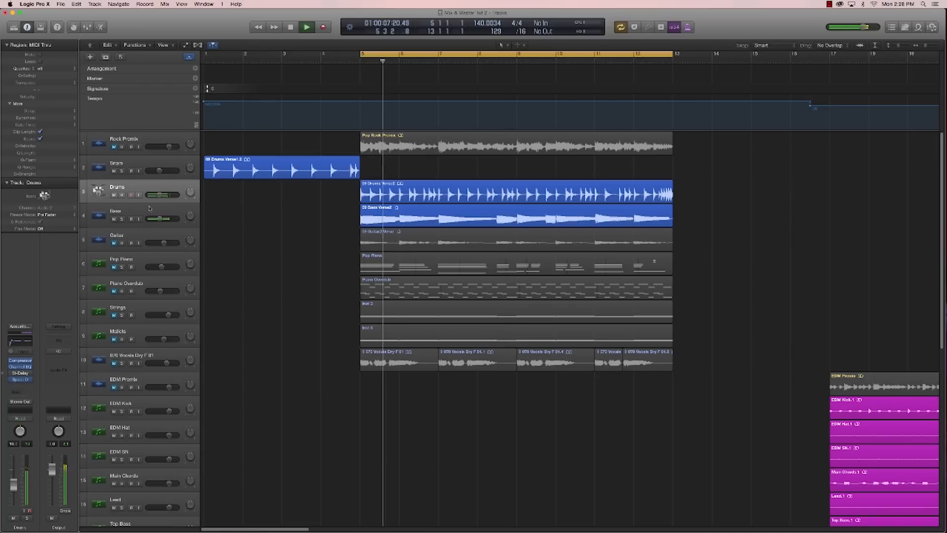
left_click(21, 367)
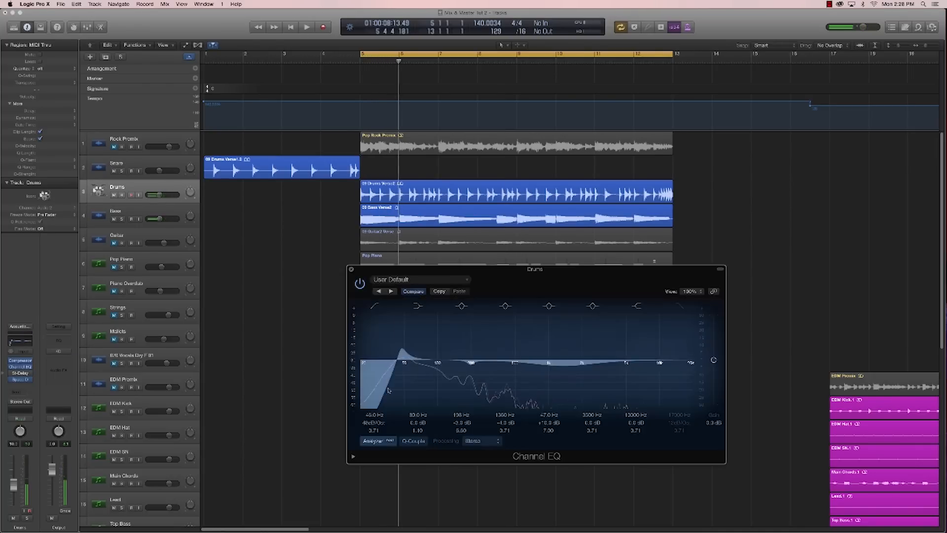
left_click_drag(401, 346, 402, 353)
key("space")
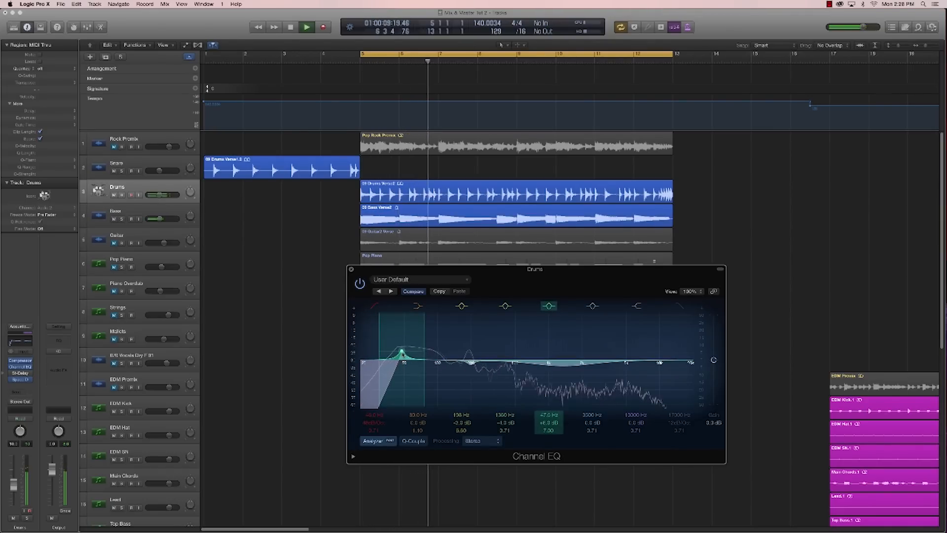
left_click(351, 269)
key("space")
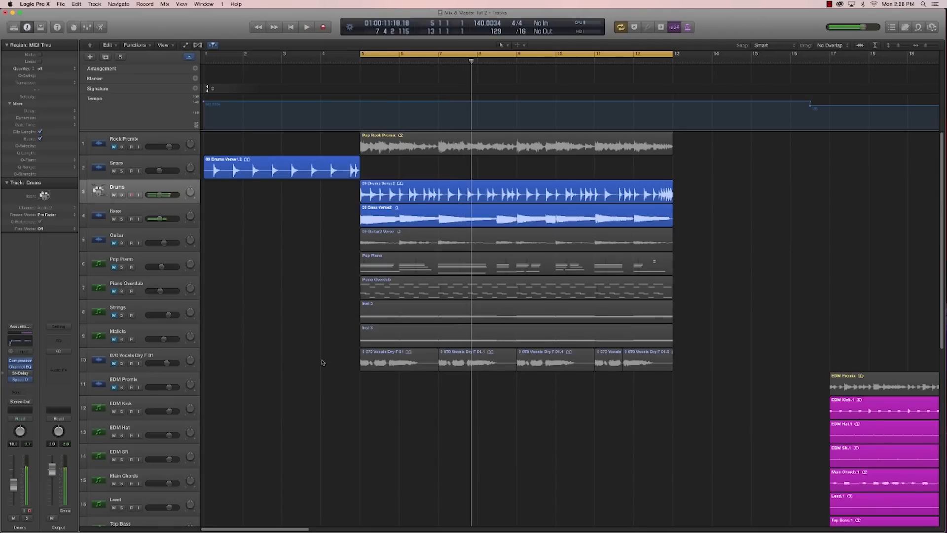
Step: Load the third legacy Logic bass guitar channel strip preset onto the Bass track
left_click(143, 221)
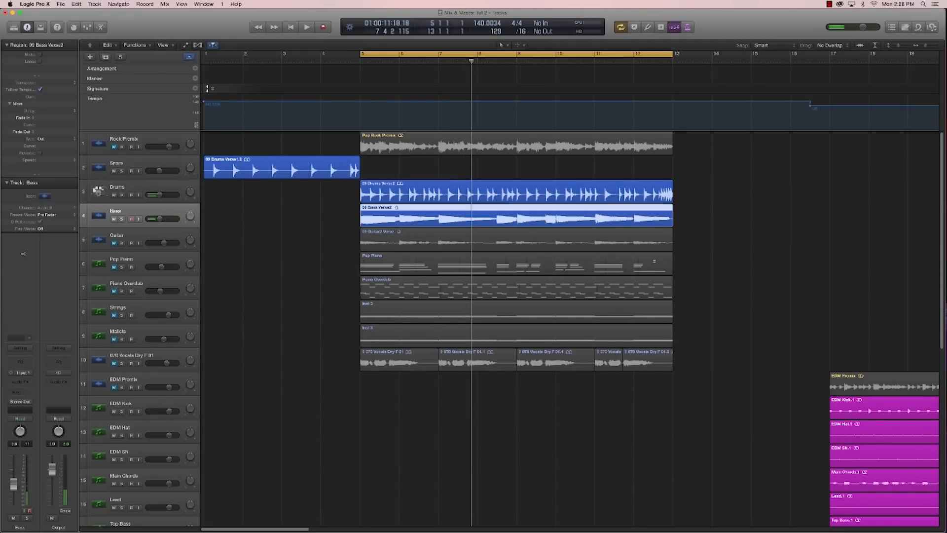
left_click(21, 348)
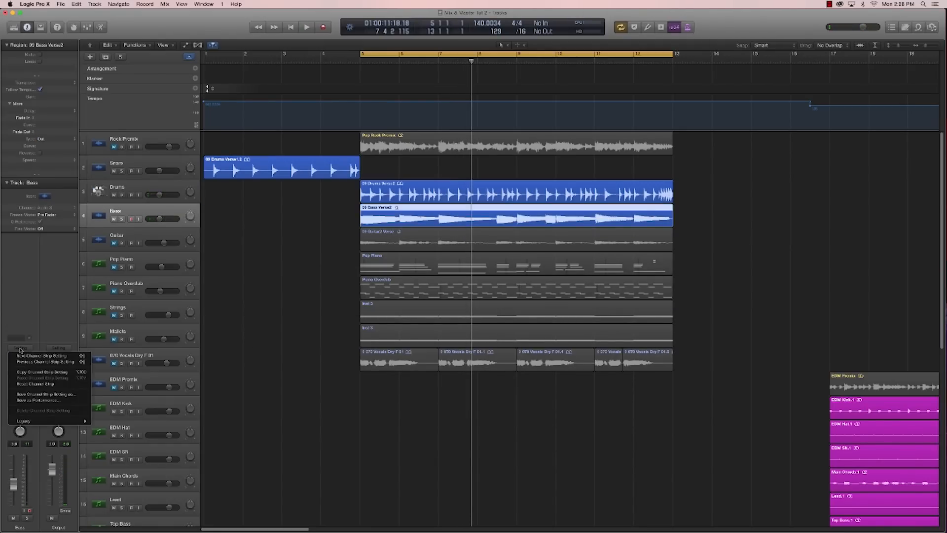
mouse_move(40, 422)
mouse_move(126, 423)
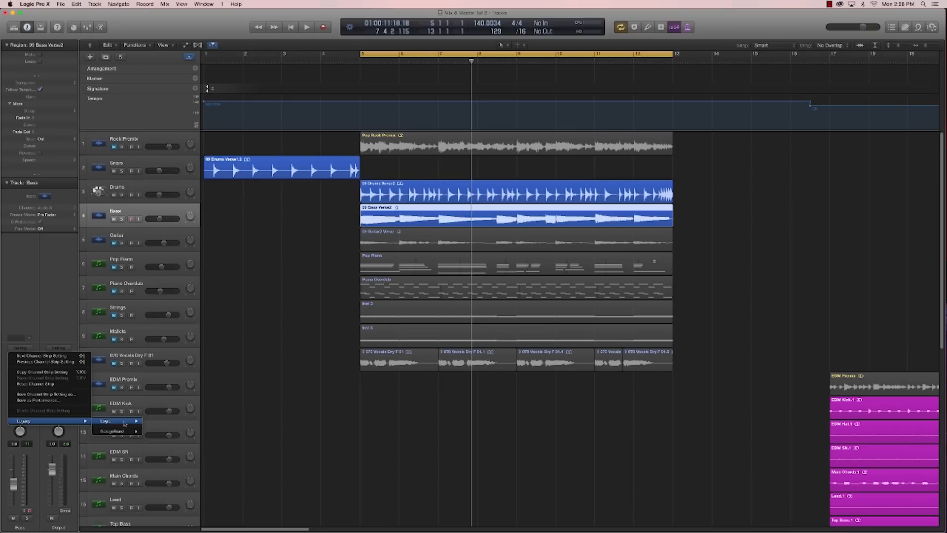
mouse_move(168, 438)
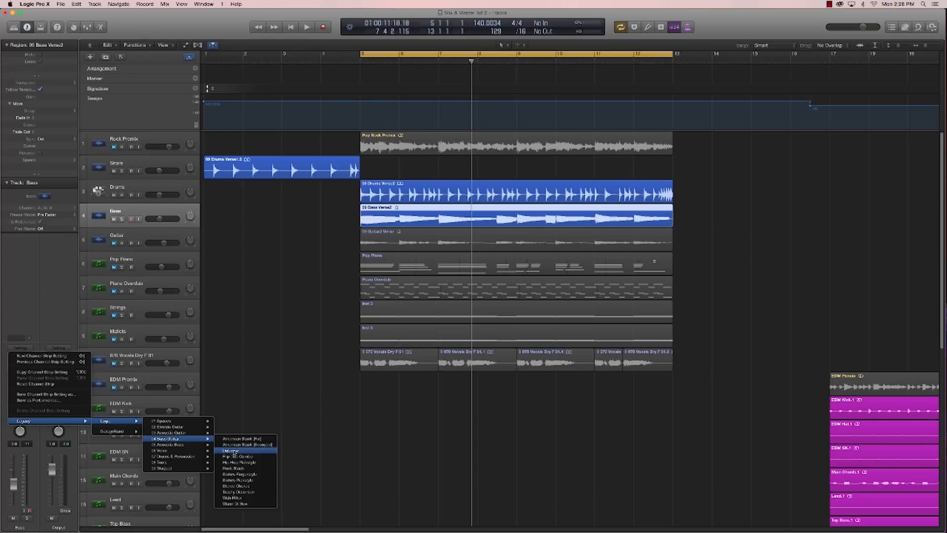
left_click(232, 451)
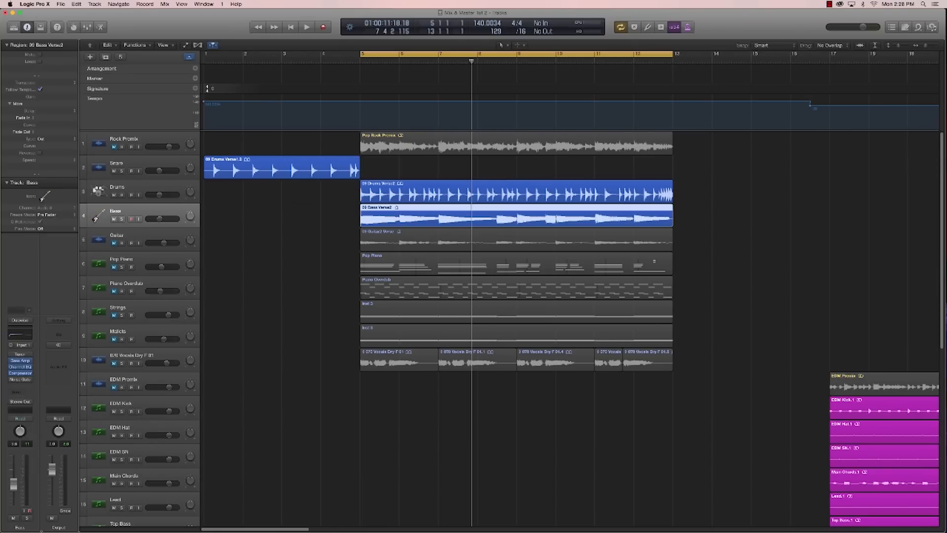
Step: Lower the Bass level slightly and solo the track, bypassing its Compressor and Channel EQ while the loop plays
left_click_drag(10, 495, 14, 500)
key("space")
left_click(28, 518)
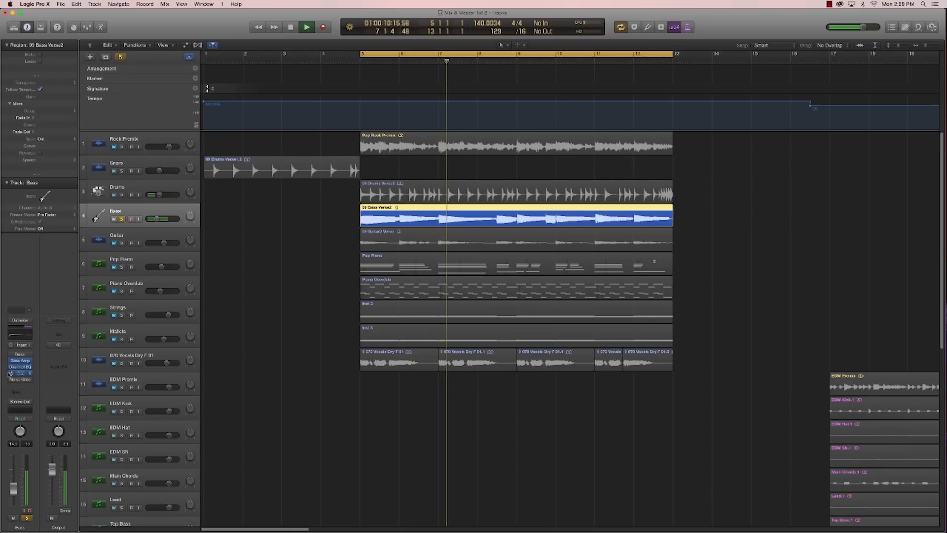
key("space")
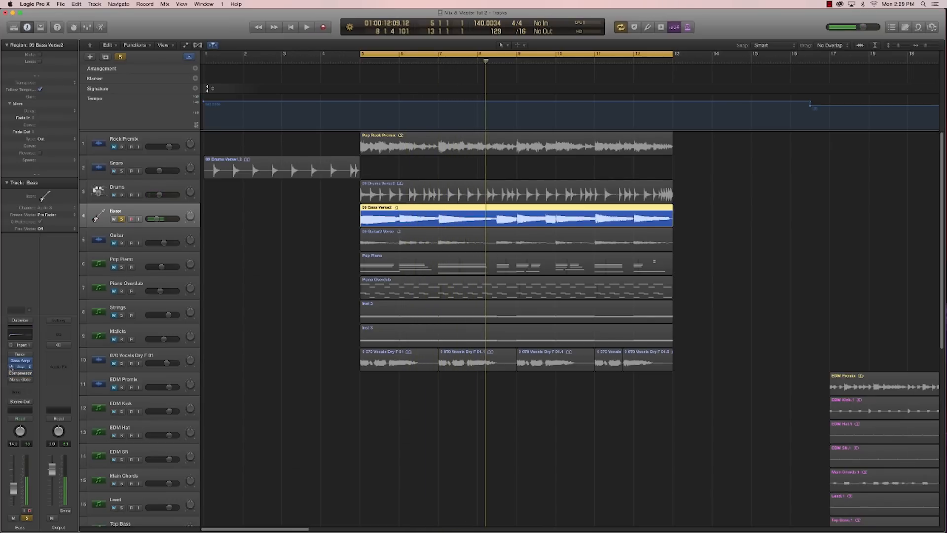
Step: Show the Bass Amp over the arrangement and audition the soloed bass with the amp bypassed and enabled
left_click(18, 362)
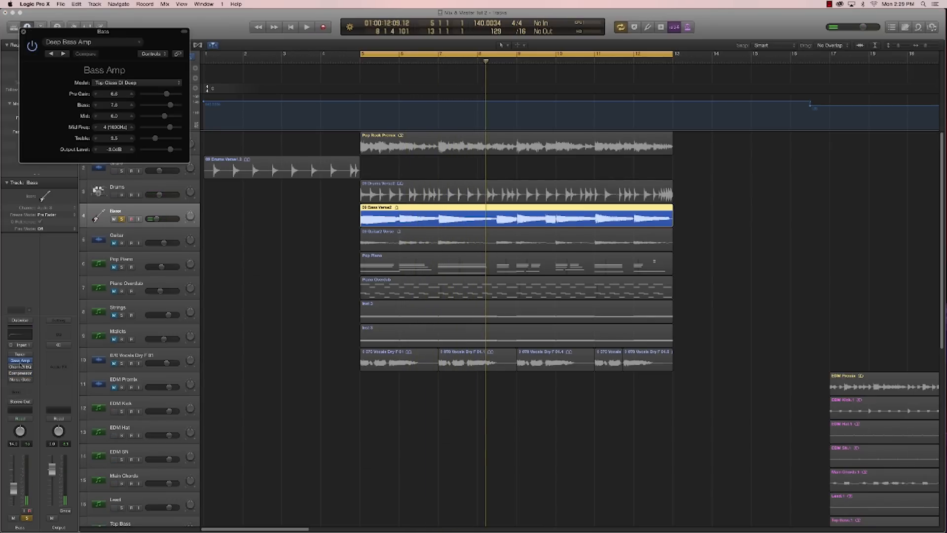
left_click_drag(123, 11, 319, 112)
key("space")
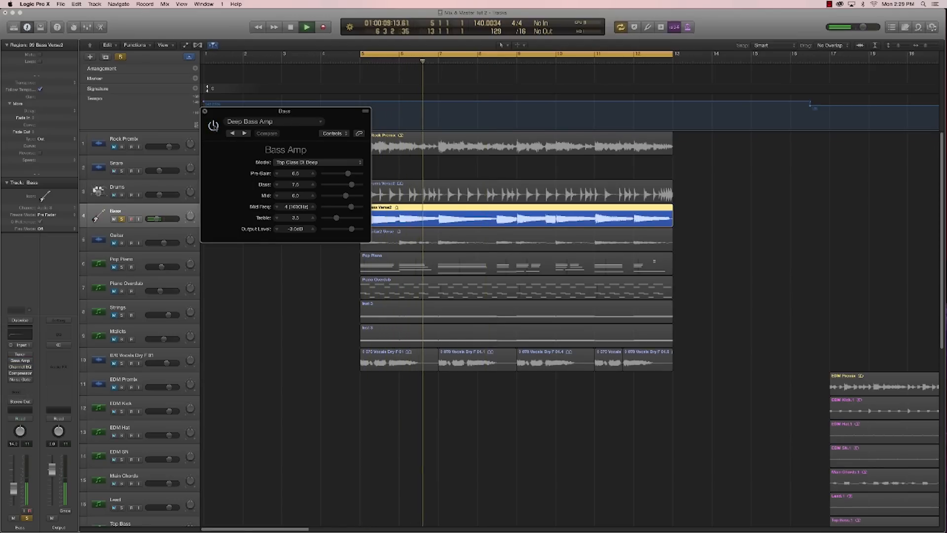
key("space")
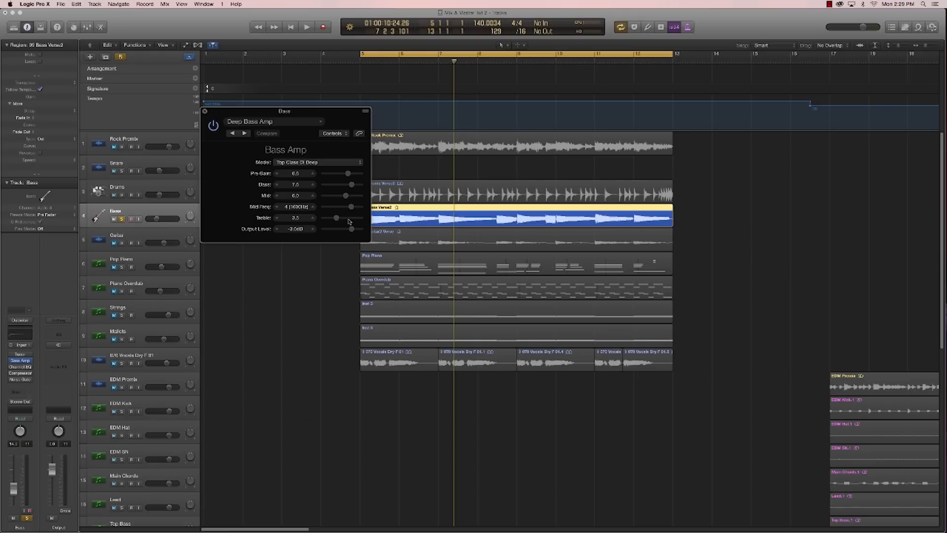
Step: Set the Bass Amp treble to 0.0 and mid frequency to 1 (200Hz) during playback, and compare with the amp bypassed
key("space")
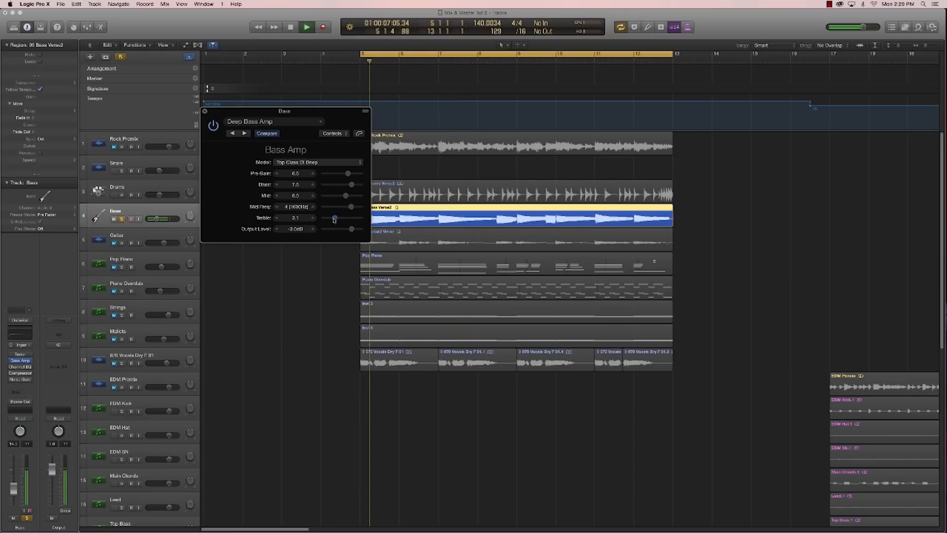
left_click_drag(352, 208, 312, 208)
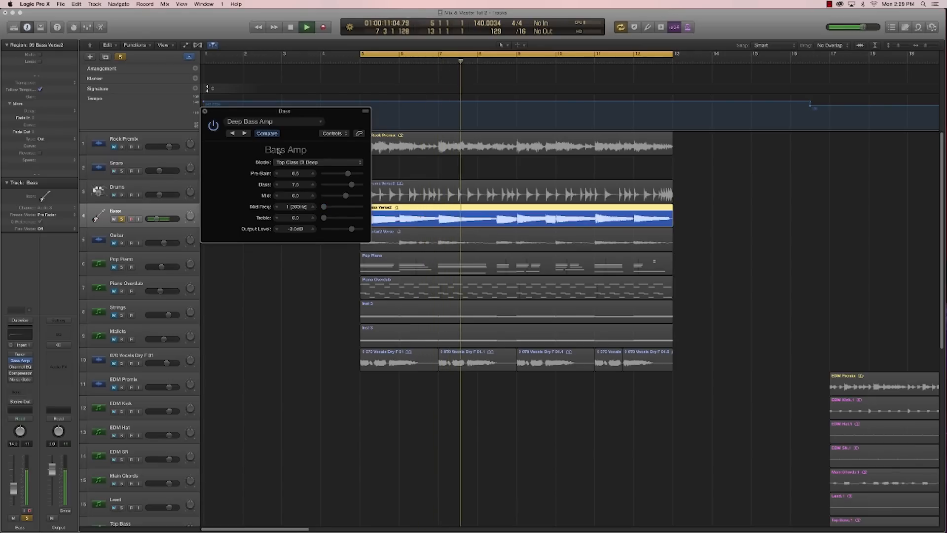
left_click(215, 125)
Step: Adjust the Bass Amp mid to about 3.5 and mid frequency to 3 (800Hz) by ear, and close the amp
mouse_move(346, 197)
left_mouse_down()
mouse_move(329, 197)
mouse_move(339, 198)
left_mouse_up()
key("space")
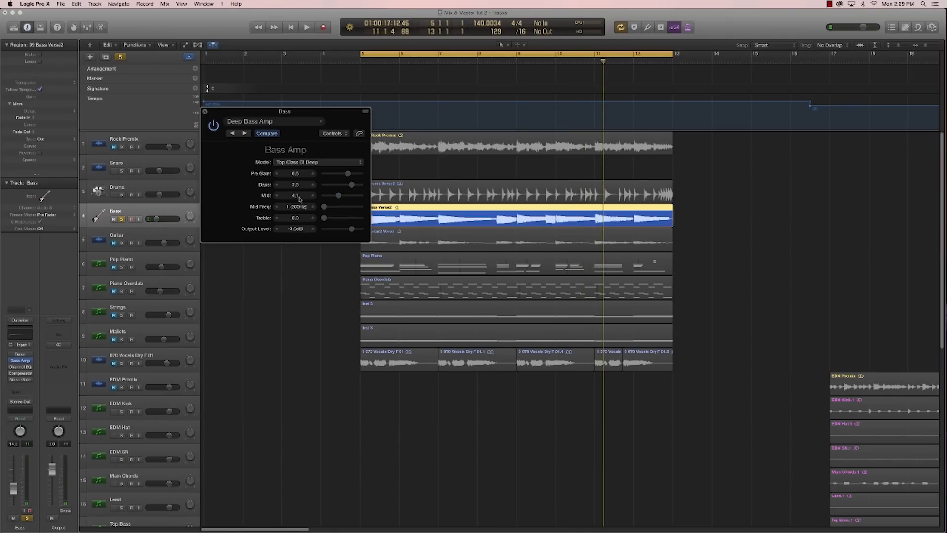
left_click_drag(338, 197, 336, 197)
key("space")
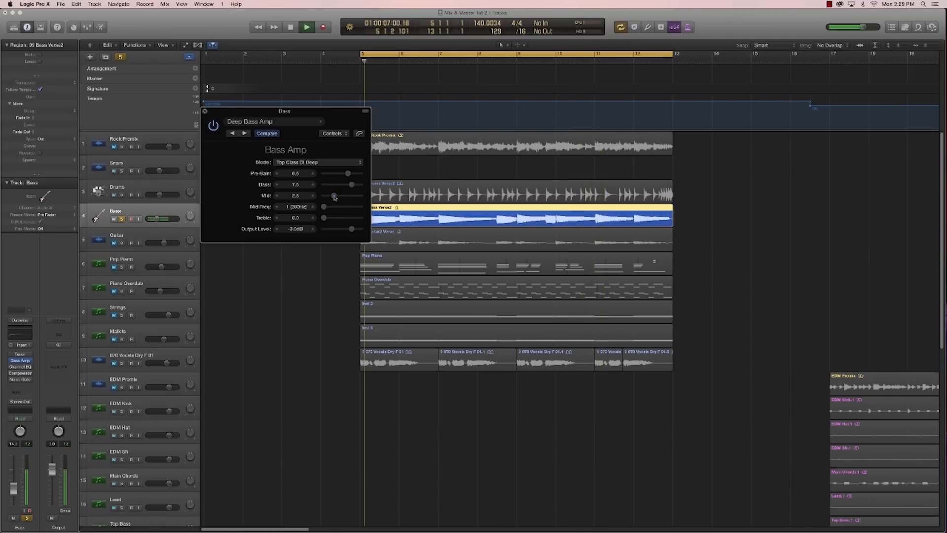
mouse_move(324, 207)
left_mouse_down()
mouse_move(351, 210)
mouse_move(340, 210)
left_mouse_up()
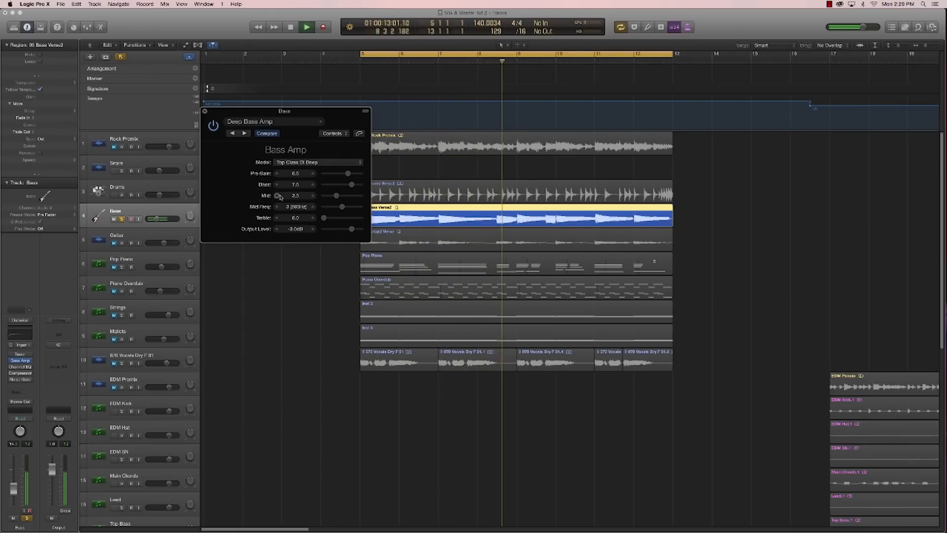
left_click(204, 111)
key("space")
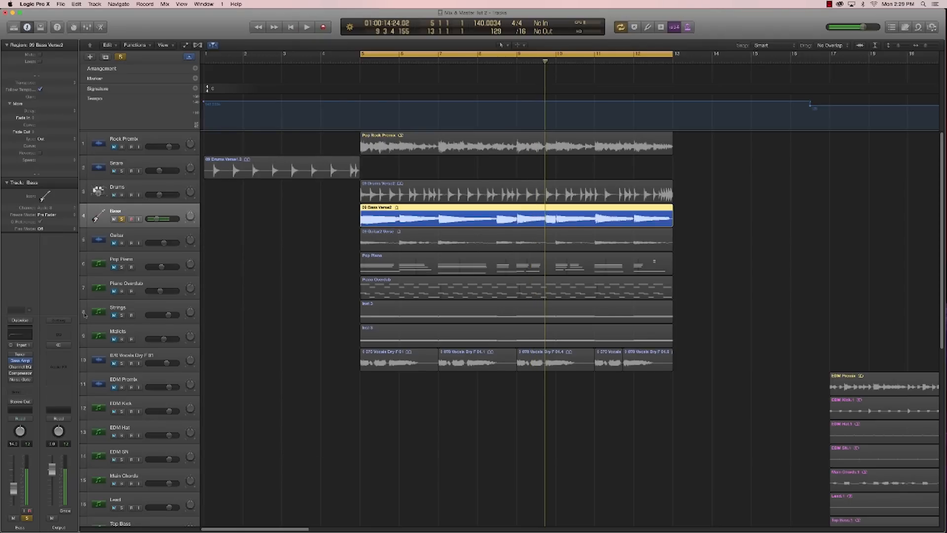
Step: Show the Bass and Drums Channel EQs side by side, turn on the Bass EQ's analyzer, and play both soloed tracks
left_click(20, 366)
left_click_drag(192, 51, 518, 251)
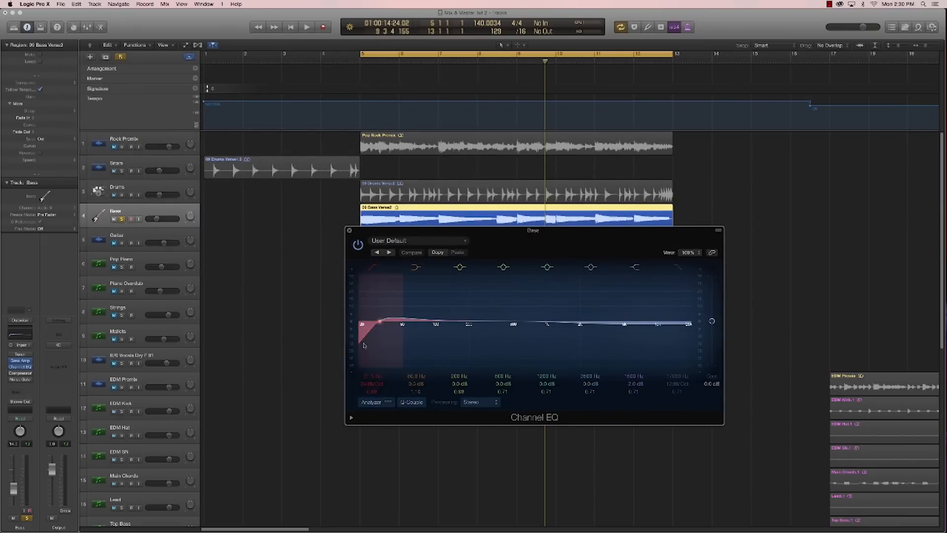
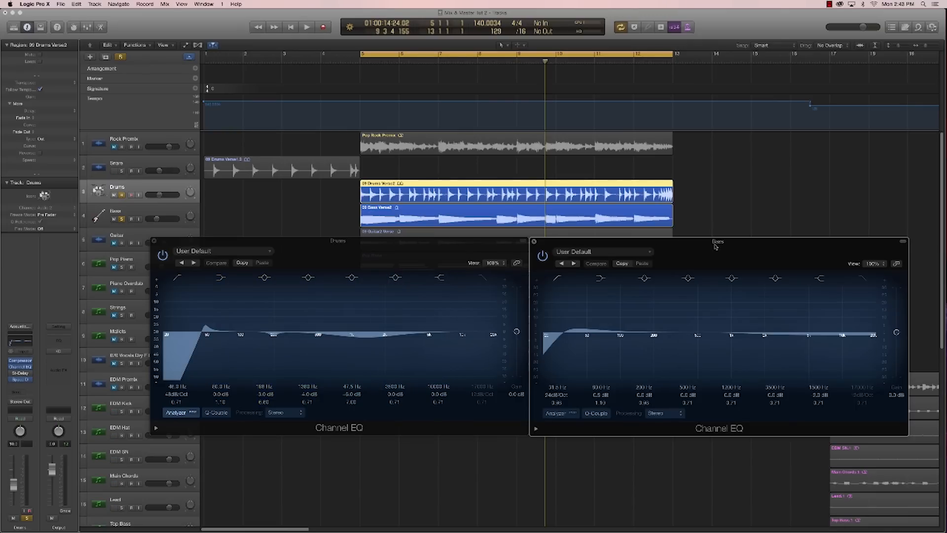
left_click(555, 413)
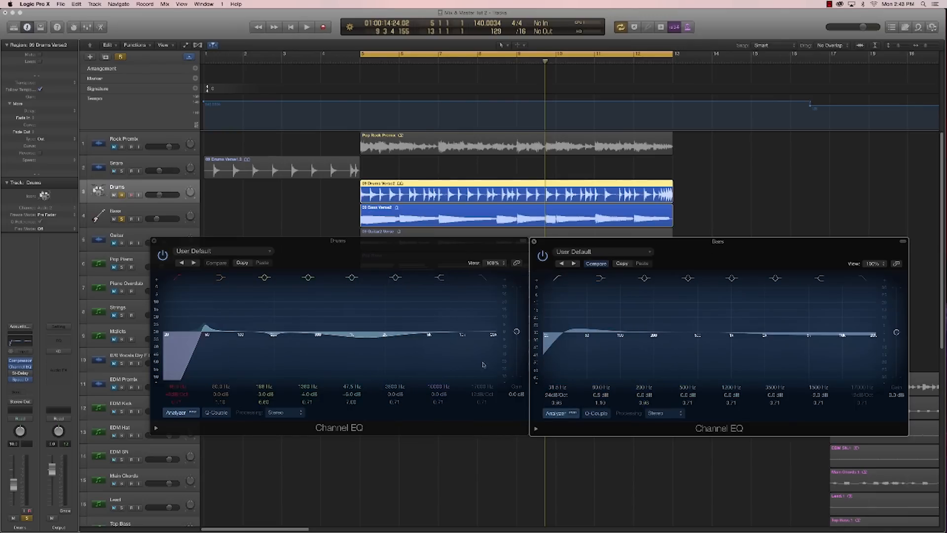
left_click_drag(646, 243, 644, 244)
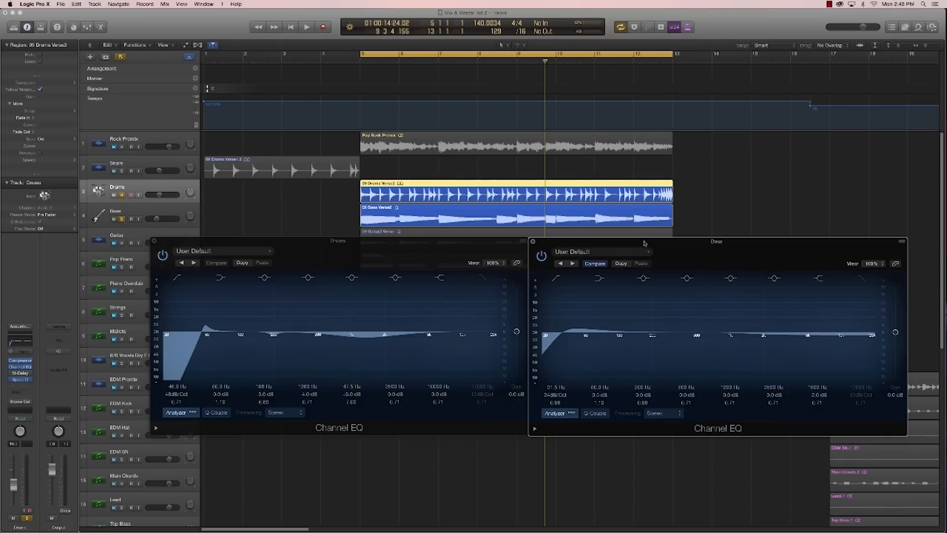
key("space")
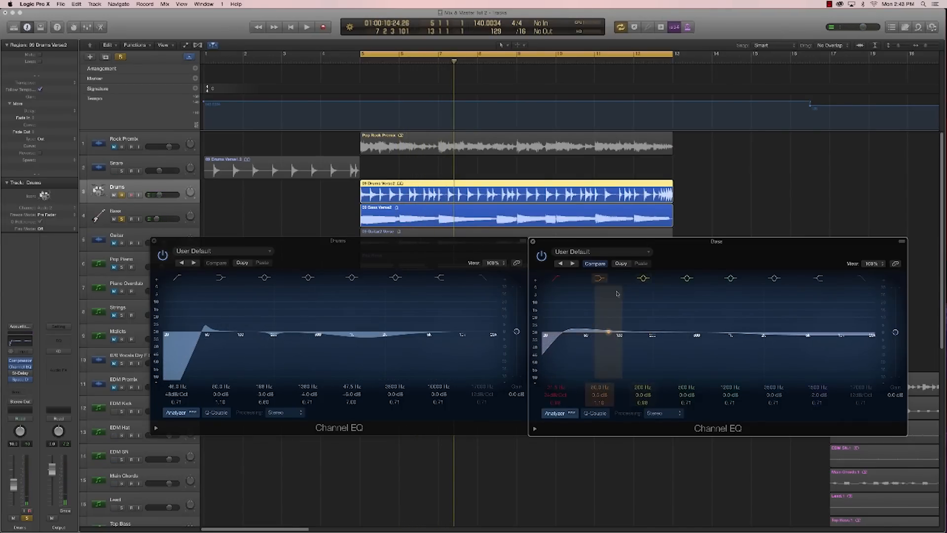
Step: In the Bass Channel EQ, move the second band to about 160 Hz, raise the low cut to about 70 Hz, and audition it
left_click_drag(610, 333, 642, 335)
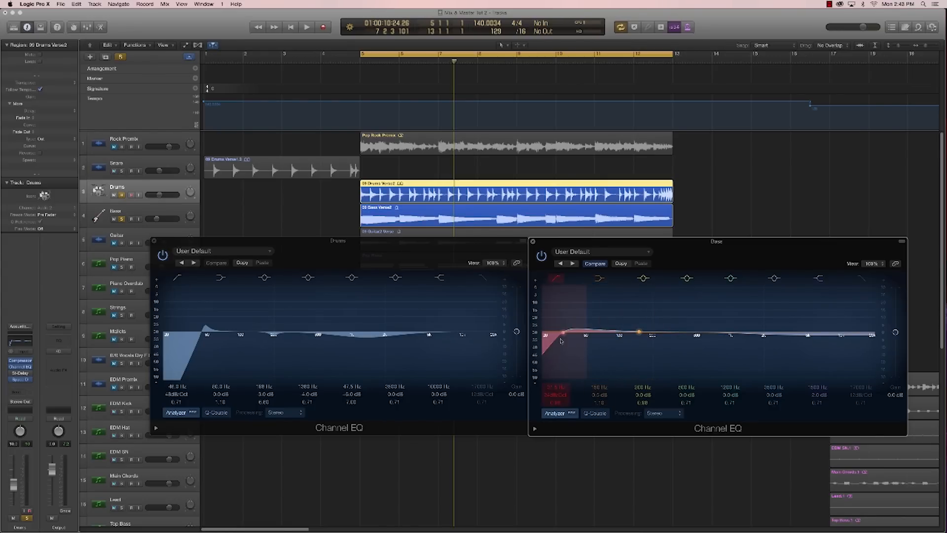
left_click_drag(554, 396, 592, 365)
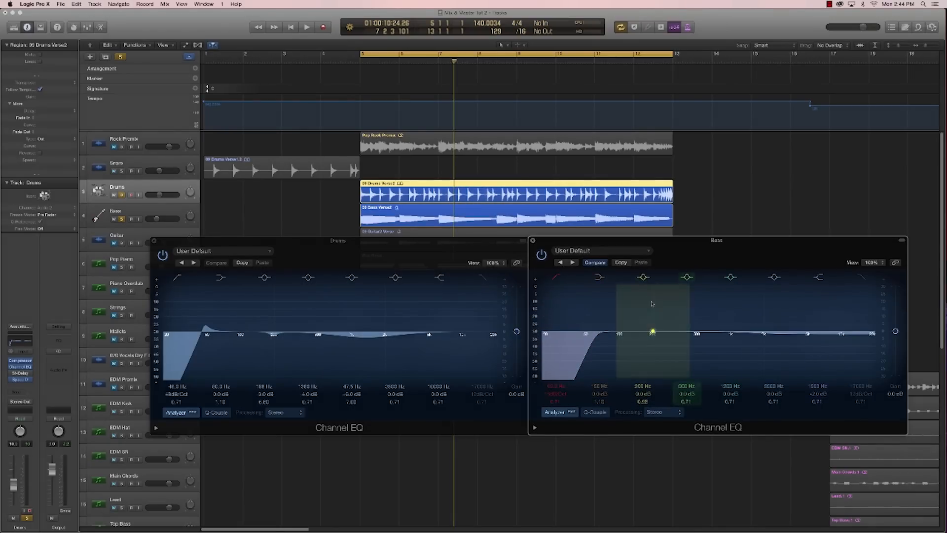
key("space")
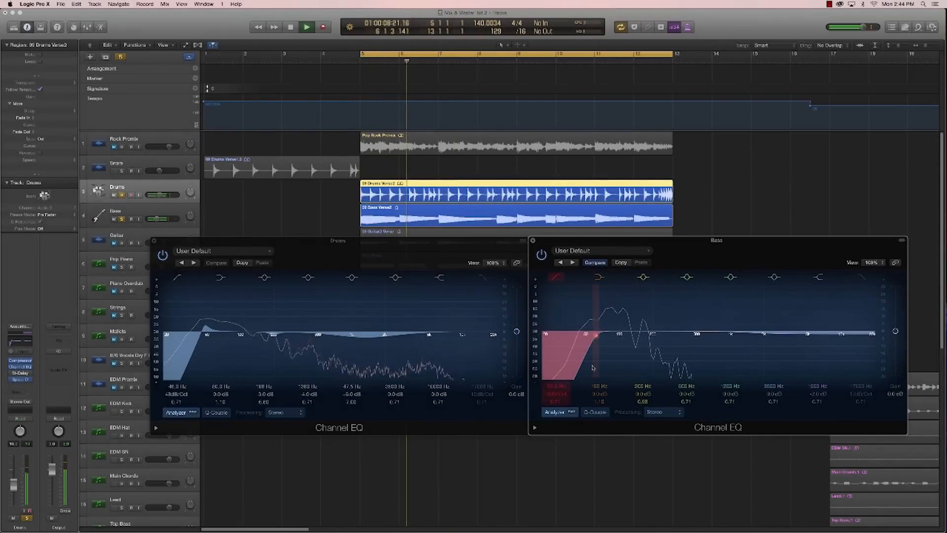
key("space")
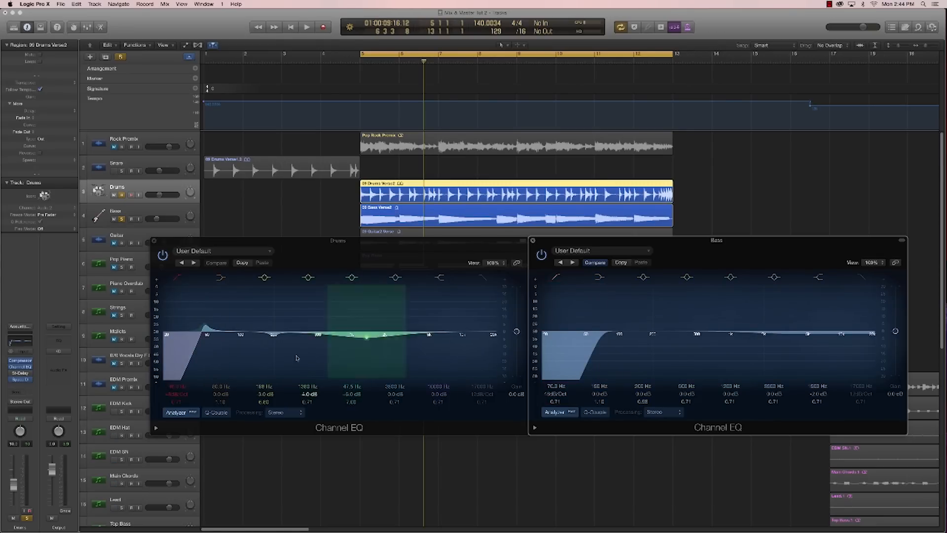
Step: Lower the Bass level slightly while it plays with the drums, and close both Channel EQs
left_click(116, 208)
key("space")
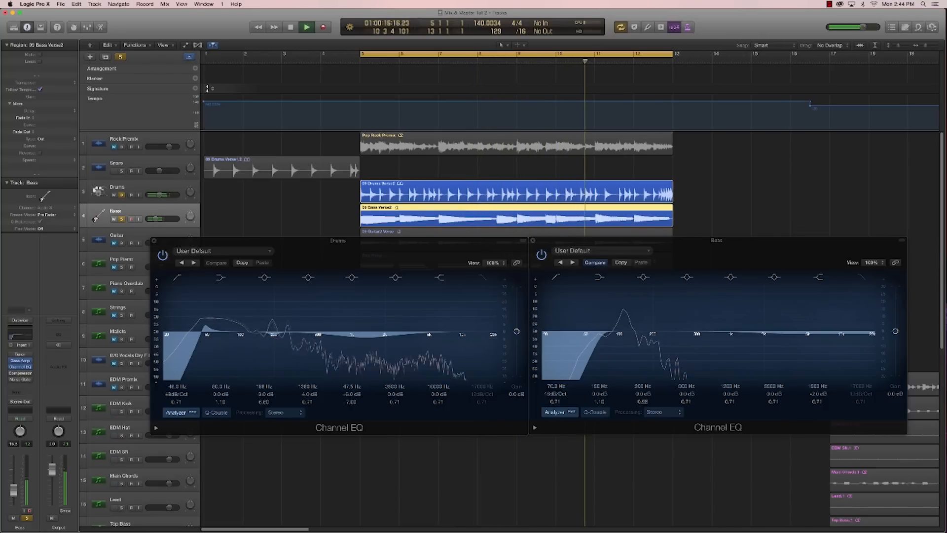
key("space")
key("super+w")
left_click(154, 241)
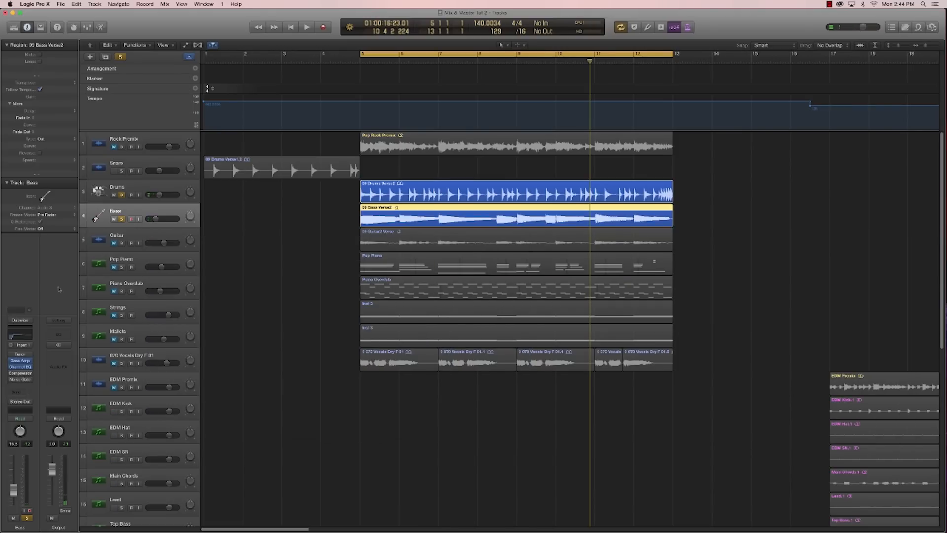
Step: Enable the Bass Compressor over the arrangement and sweep its threshold from 0.0 to -17.0 dB during playback
left_click(20, 373)
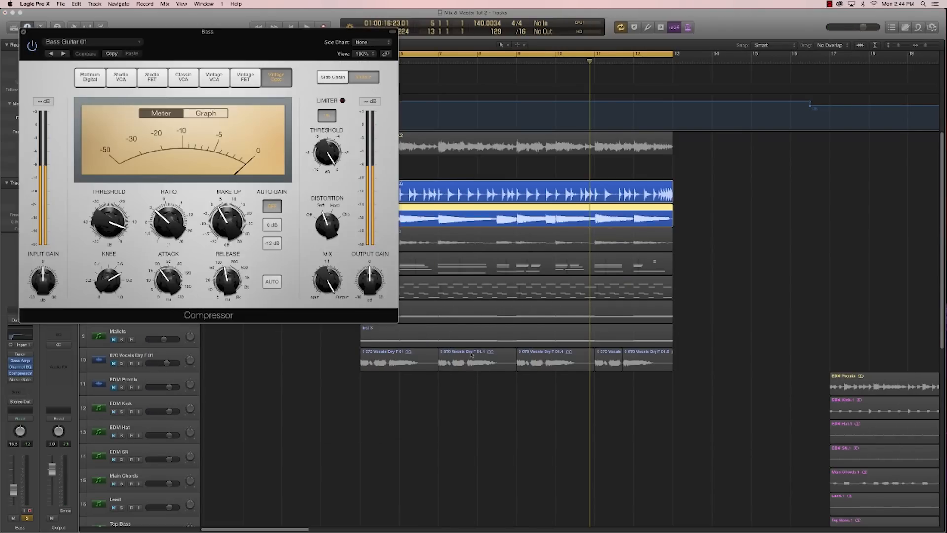
left_click_drag(242, 39, 549, 180)
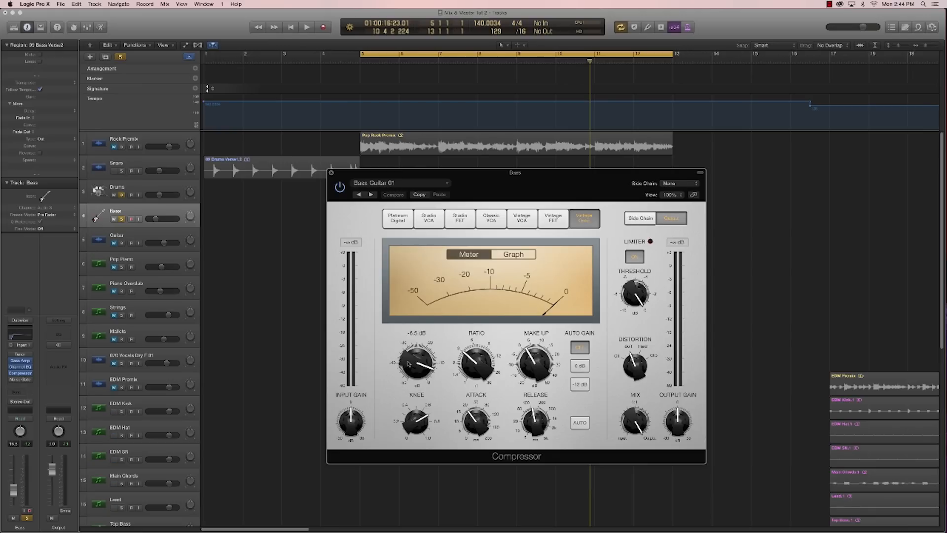
left_click_drag(408, 363, 414, 323)
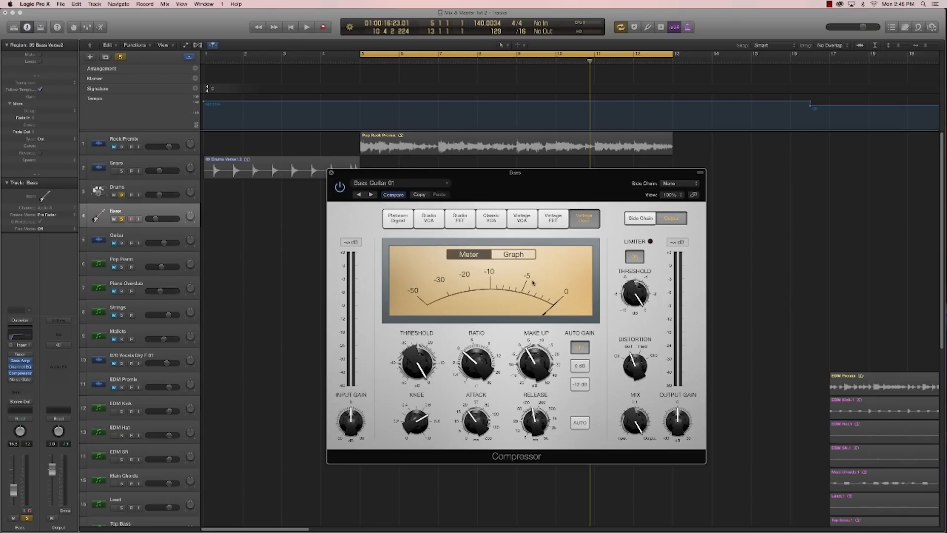
key("space")
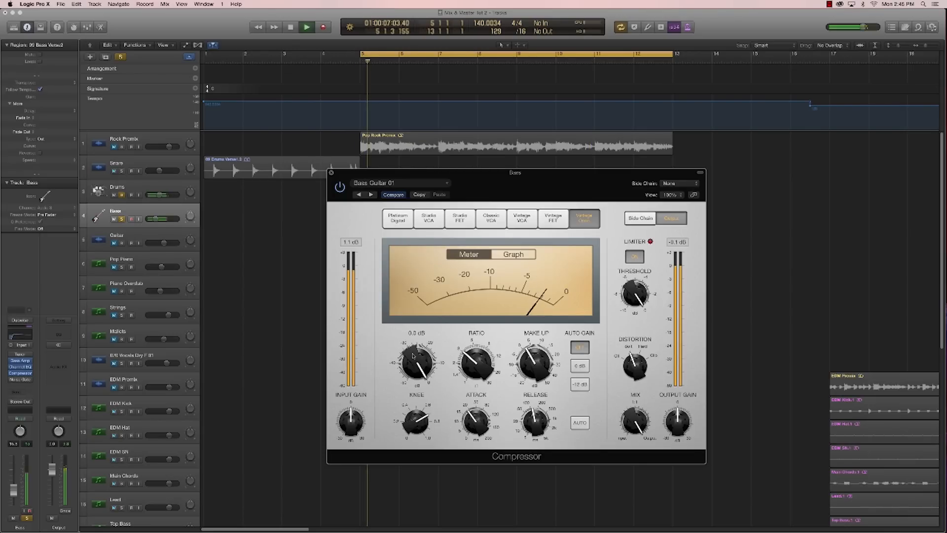
left_click_drag(413, 353, 390, 421)
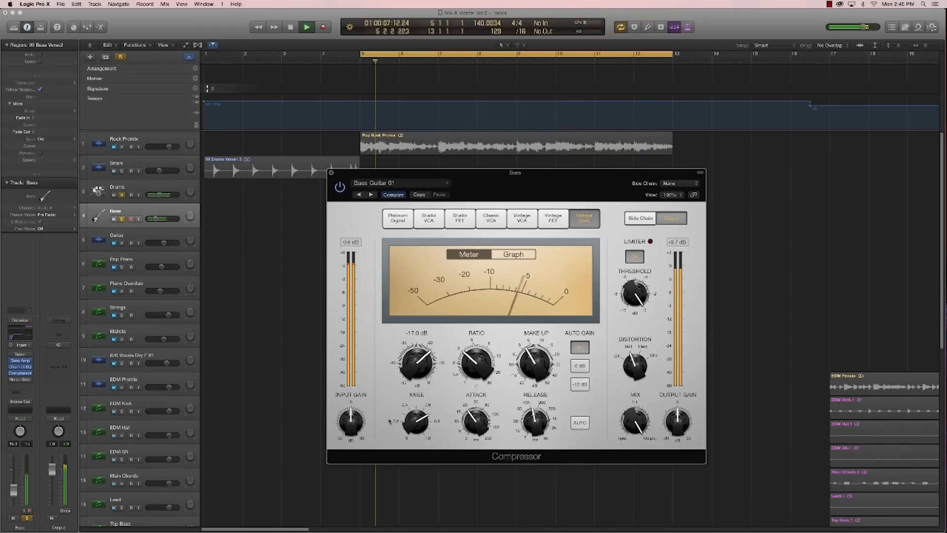
key("space")
Step: Set the Bass Compressor's make-up to 0.0 dB, adjust its threshold to -15.5 dB by ear, and close it
left_click_drag(530, 359, 527, 361)
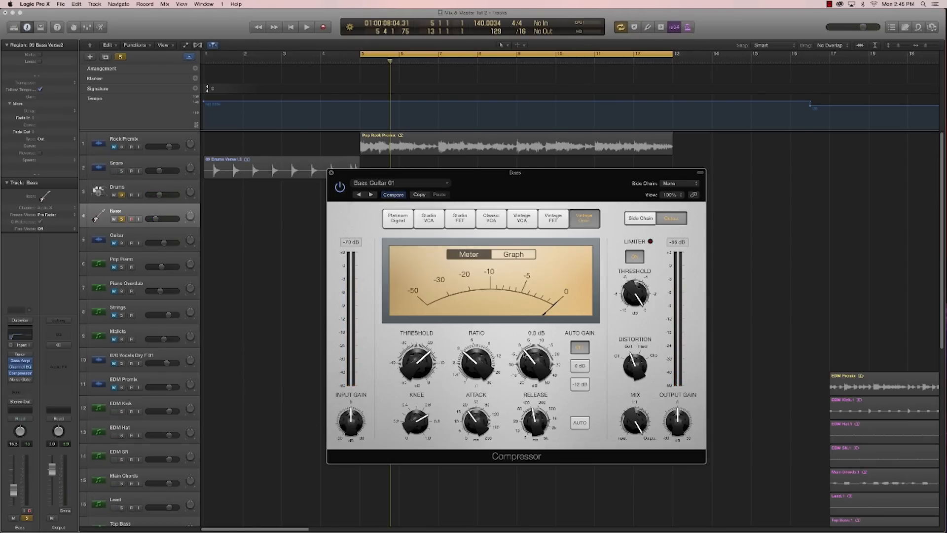
key("space")
left_click_drag(417, 363, 420, 355)
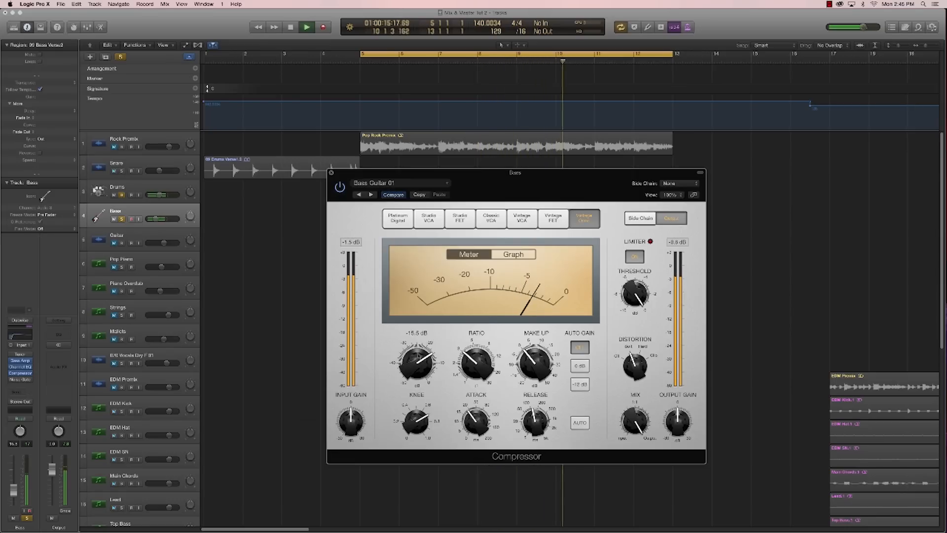
left_click(331, 173)
Step: Audition the drums and bass with the output fader lowered temporarily to judge their balance at low volume
key("space")
key("space")
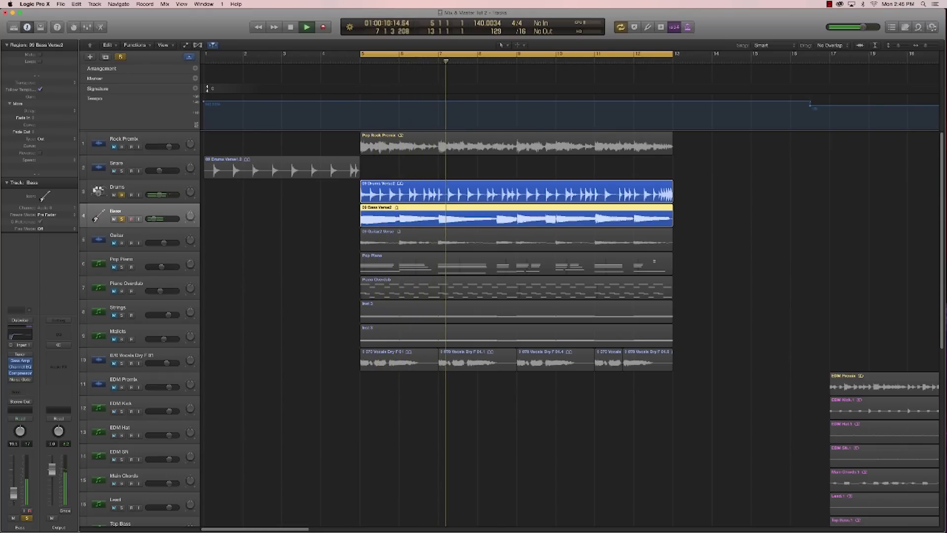
left_click_drag(52, 475, 51, 496)
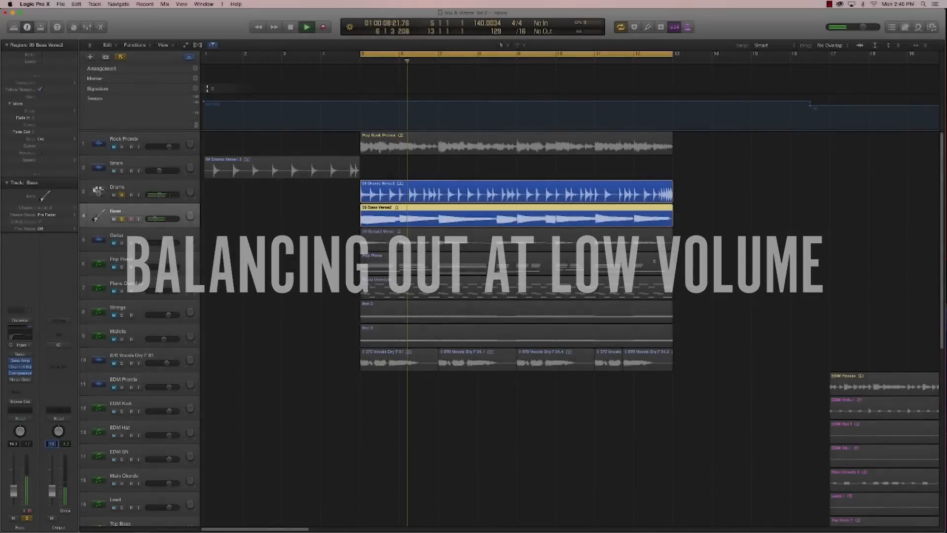
left_click(288, 434)
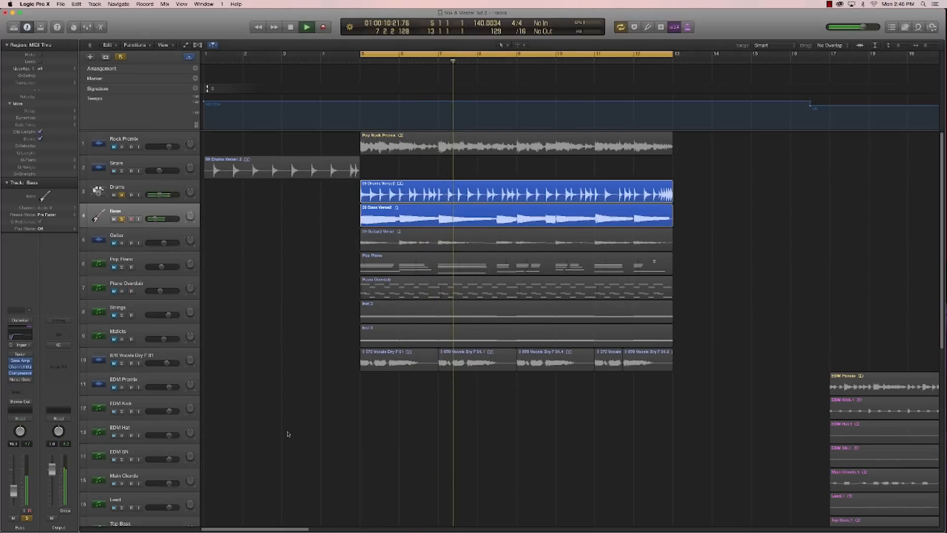
key("space")
Step: Turn off solo on the Drums and Bass tracks and unmute the Guitar track
left_click(121, 195)
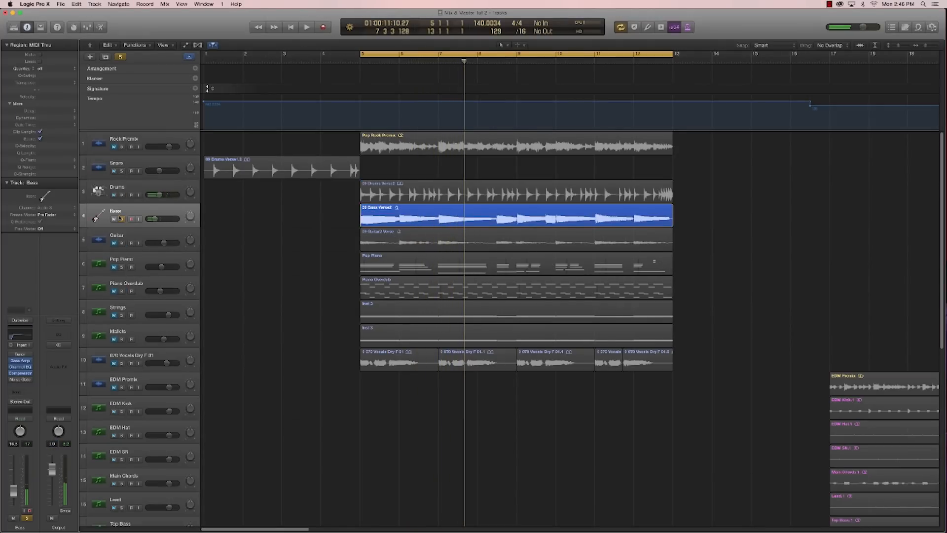
left_click(121, 219)
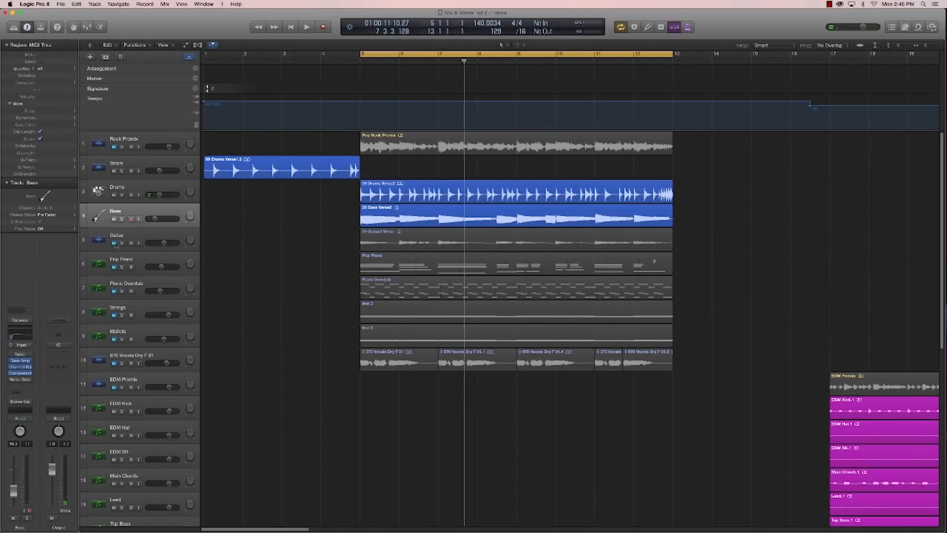
left_click(117, 240)
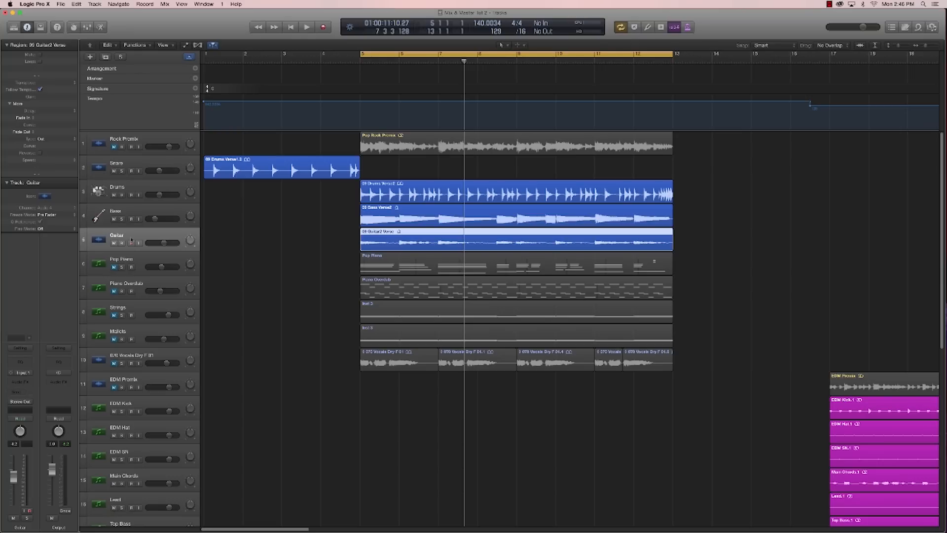
Step: Load the legacy Logic channel strip setting Clean Stereo Chorus on the Guitar, from the Electric Guitar Complete Rigs for Rock
left_click(19, 348)
mouse_move(37, 422)
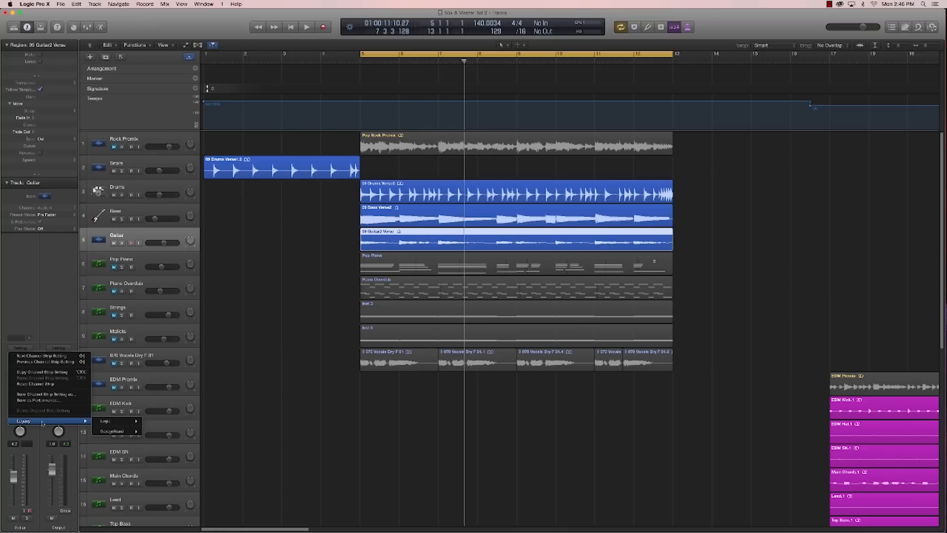
mouse_move(120, 423)
mouse_move(165, 427)
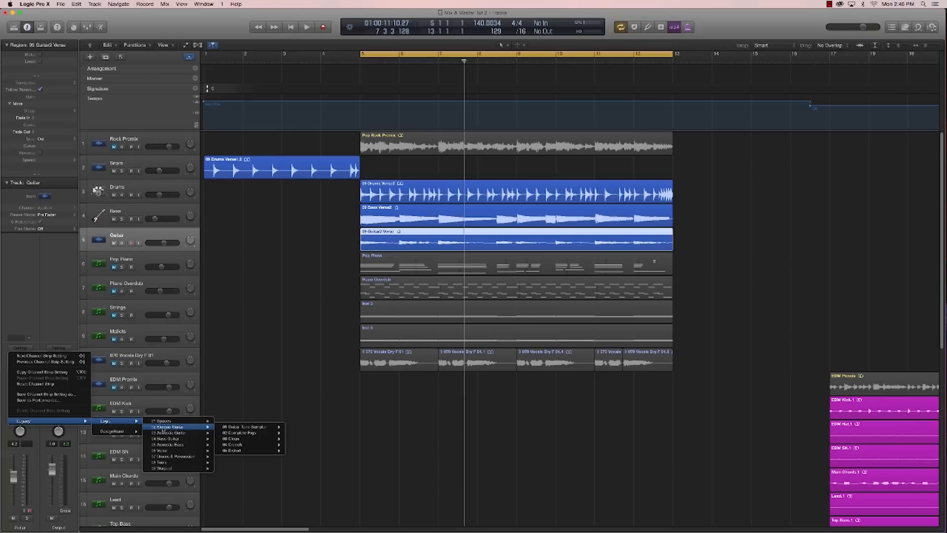
mouse_move(268, 429)
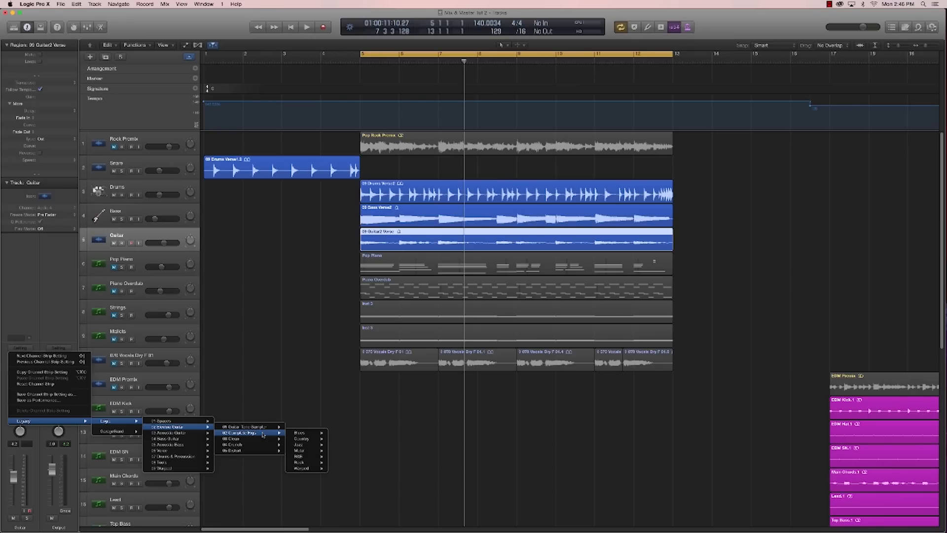
mouse_move(306, 464)
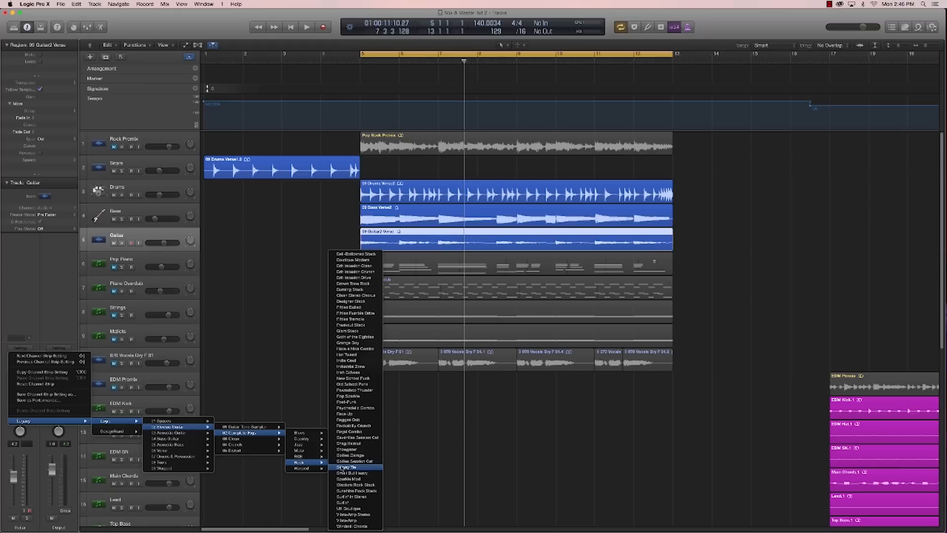
left_click(367, 295)
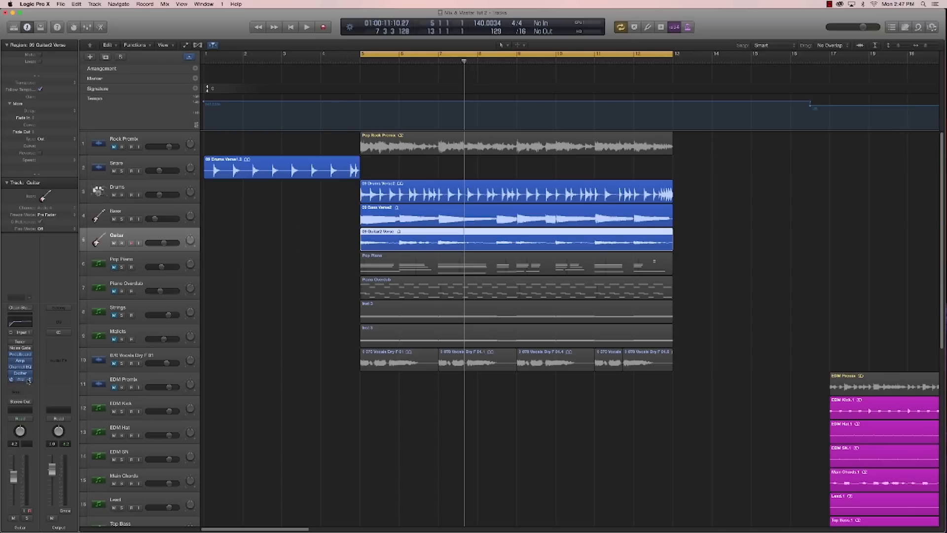
Step: Bypass the Guitar's Amp, Channel EQ, Exciter and Compressor, and show the Pedalboard over the arrangement
left_click_drag(11, 367, 11, 379)
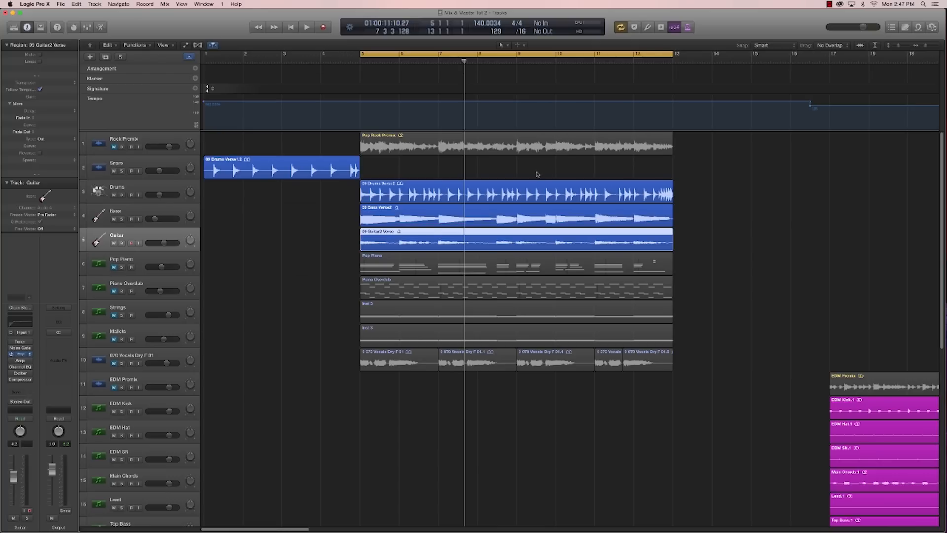
left_click_drag(273, 45, 569, 247)
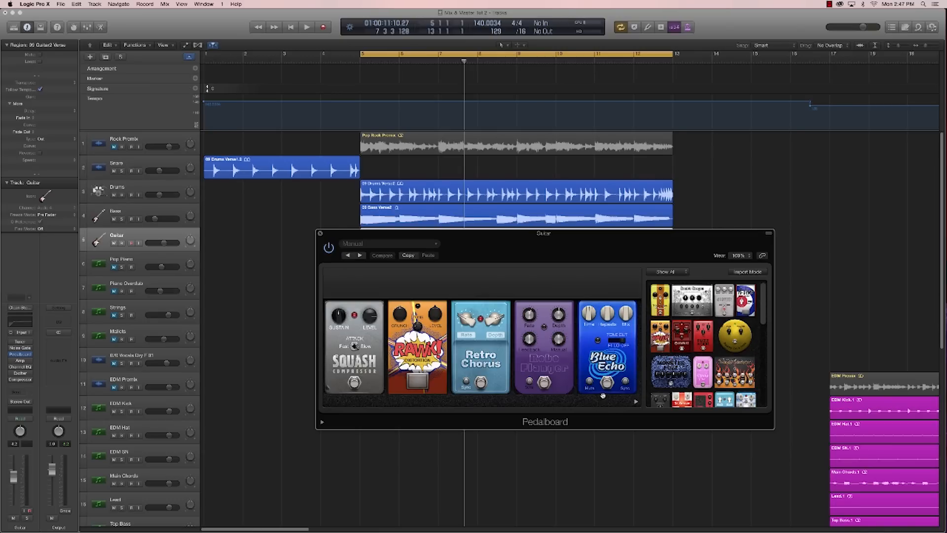
Step: Toggle the Blue Echo, Robo Flanger and Retro Chorus pedals and audition the guitar in the mix
left_click(607, 382)
left_click(543, 384)
left_click(481, 382)
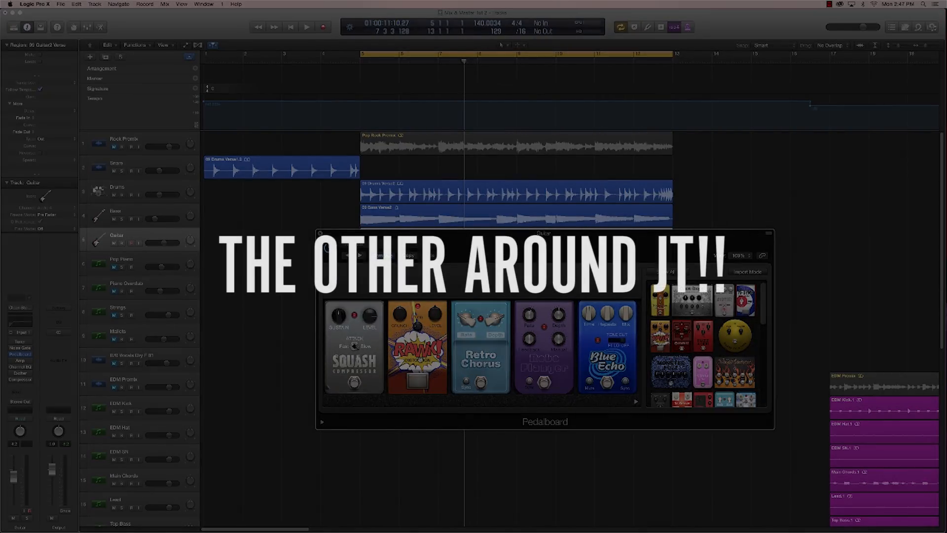
key("space")
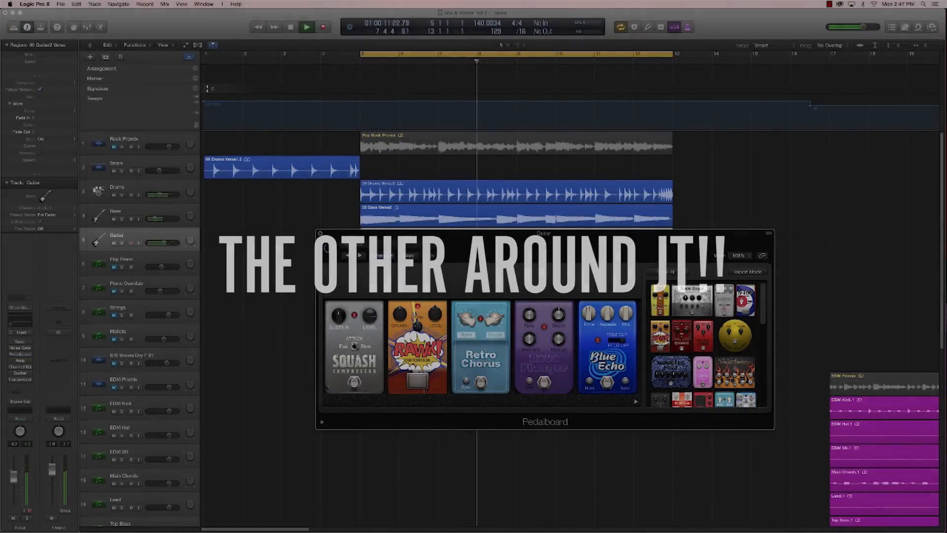
key("space")
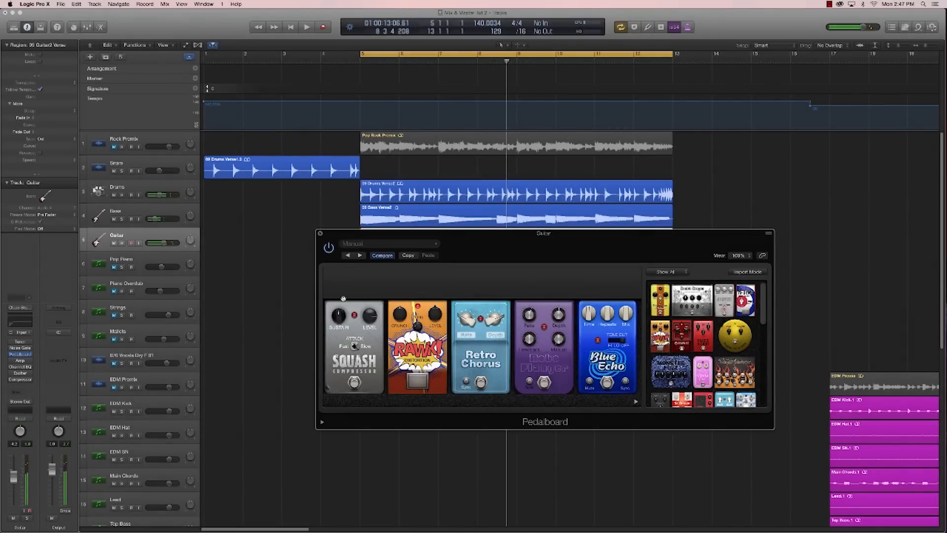
Step: Switch off the distortion, Retro Chorus, Robo Flanger and Blue Echo pedals, leaving only the Squash Compressor on
left_click(353, 382)
left_click(545, 382)
left_click(599, 383)
left_click(355, 383)
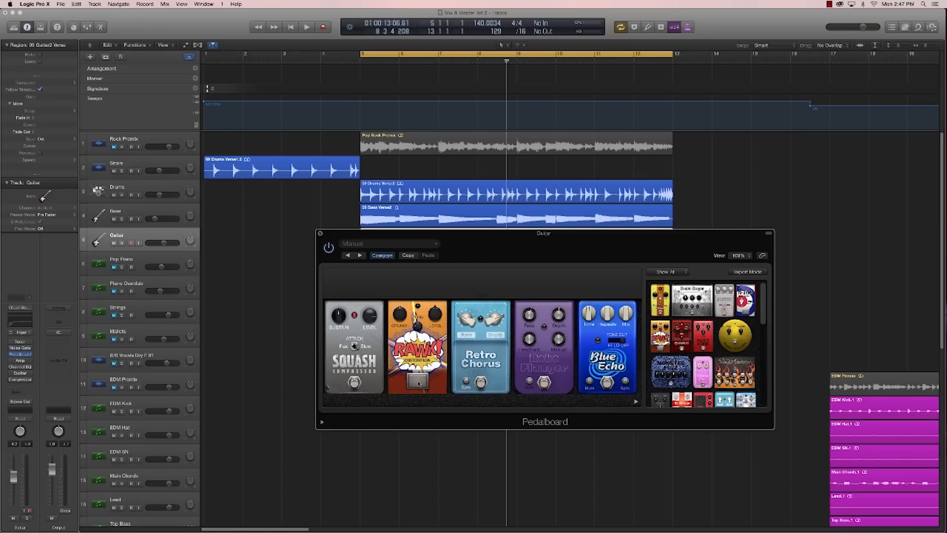
Step: Audition the guitar with the Rawk! distortion pedal, and switch the pedal off to compare the sound
key("space")
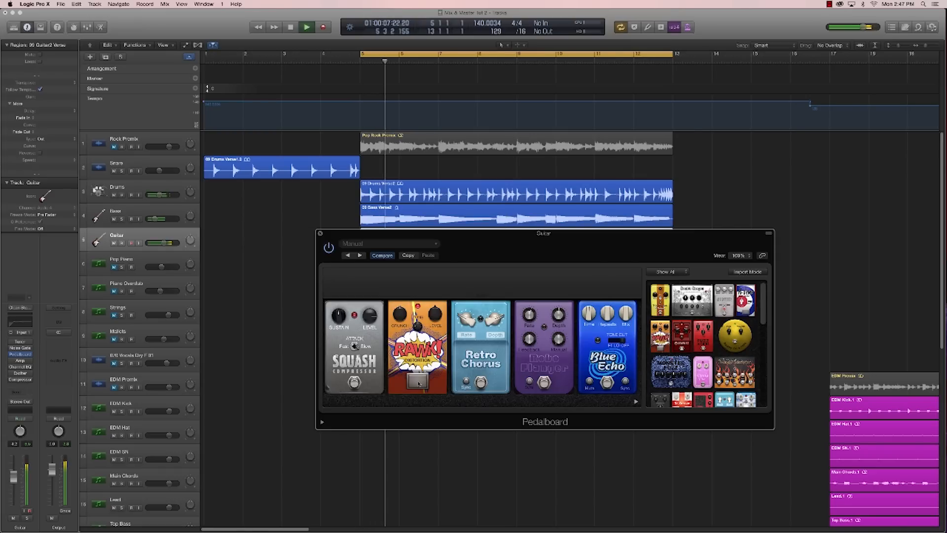
key("space")
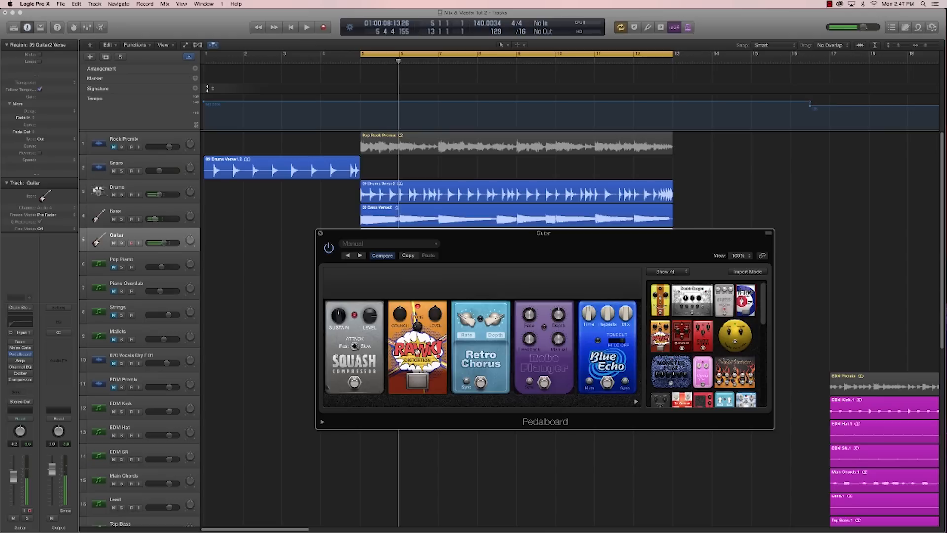
left_click(417, 381)
key("space")
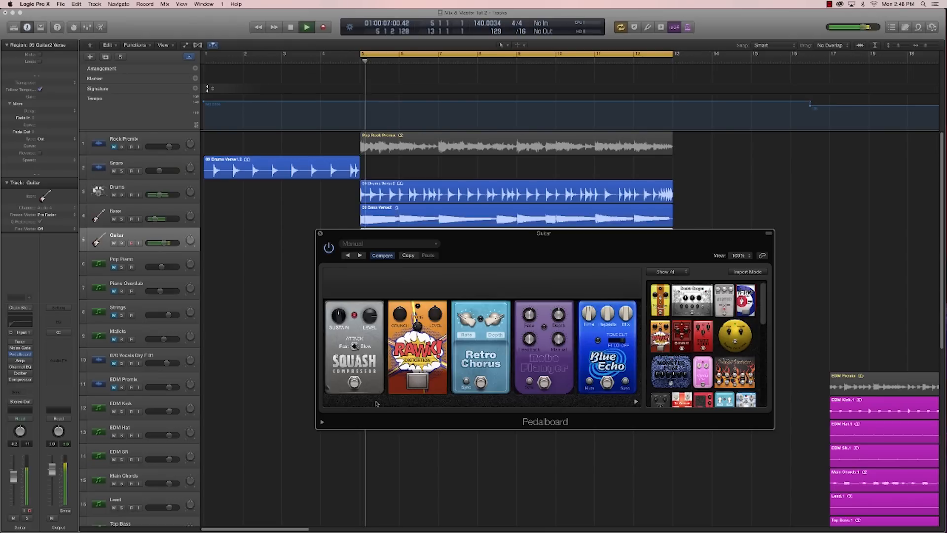
Step: Adjust the Squash Compressor's Level and lower the Guitar's volume fader while auditioning the mix
mouse_move(368, 317)
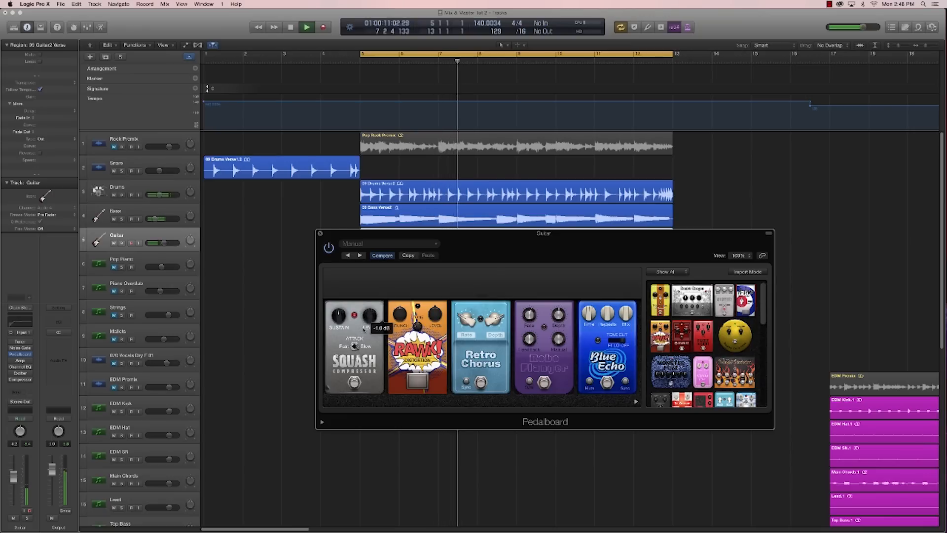
left_click_drag(368, 317, 364, 309)
key("space")
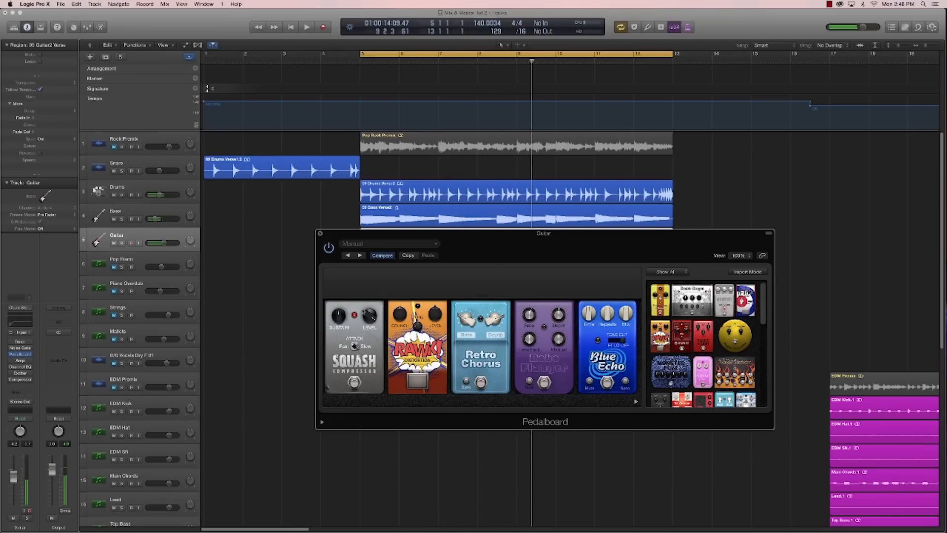
mouse_move(371, 313)
left_click_drag(371, 316, 369, 320)
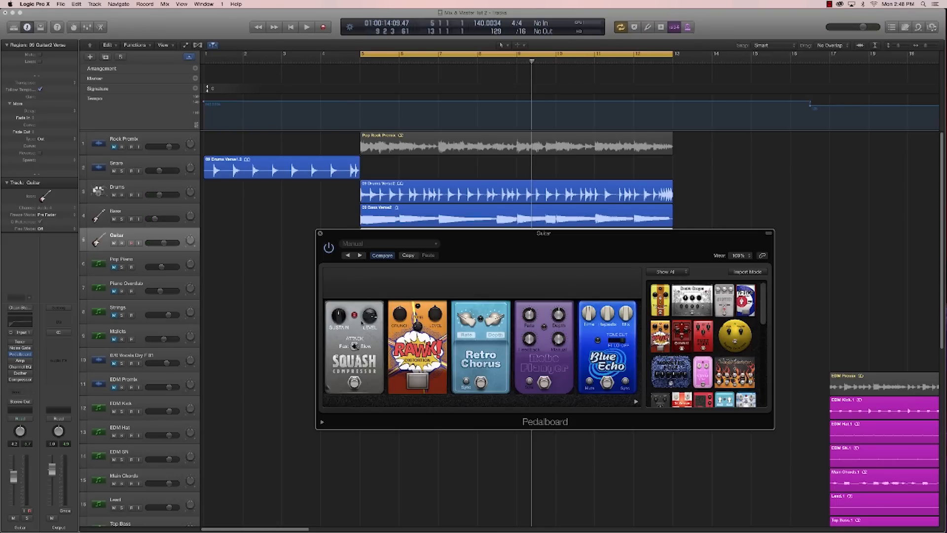
mouse_move(369, 318)
key("space")
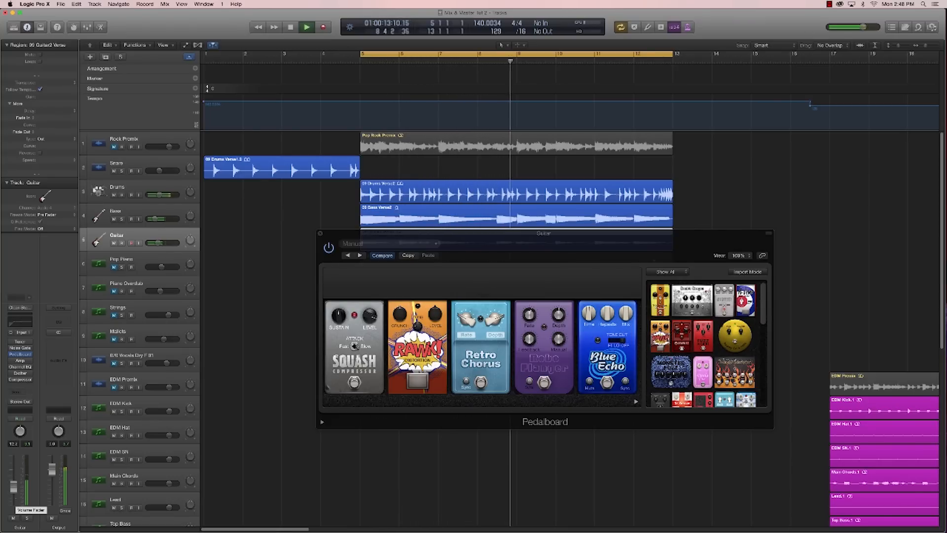
key("space")
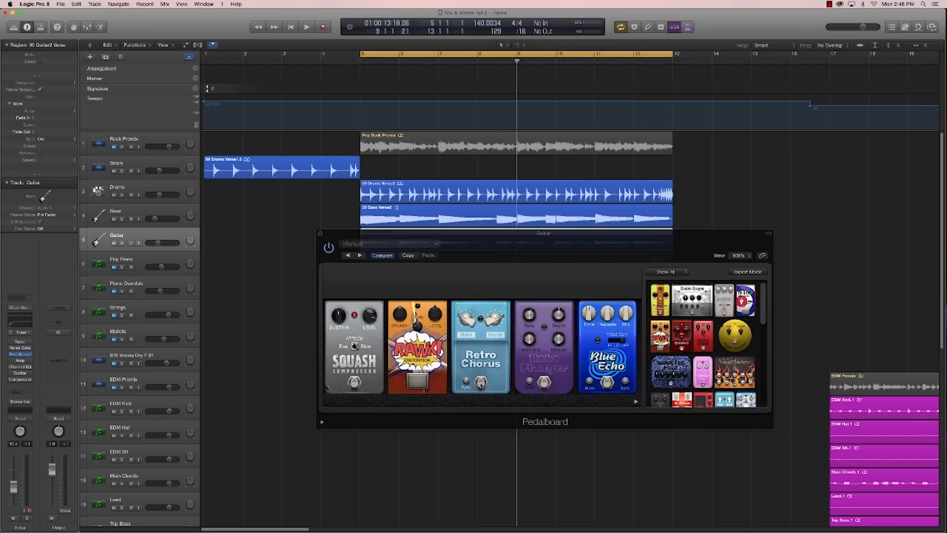
Step: Switch on the Retro Chorus pedal with Sync enabled and check its Depth while the mix plays
key("space")
left_click(481, 383)
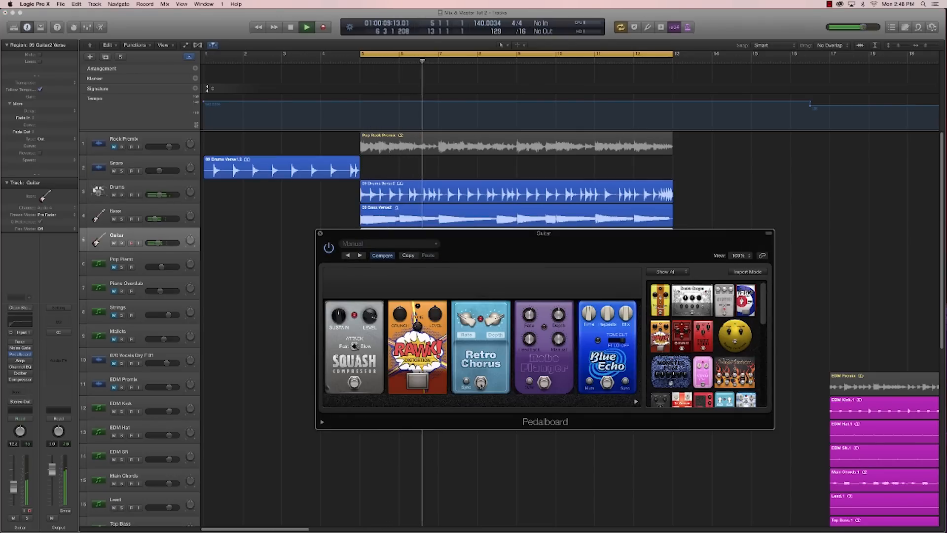
key("space")
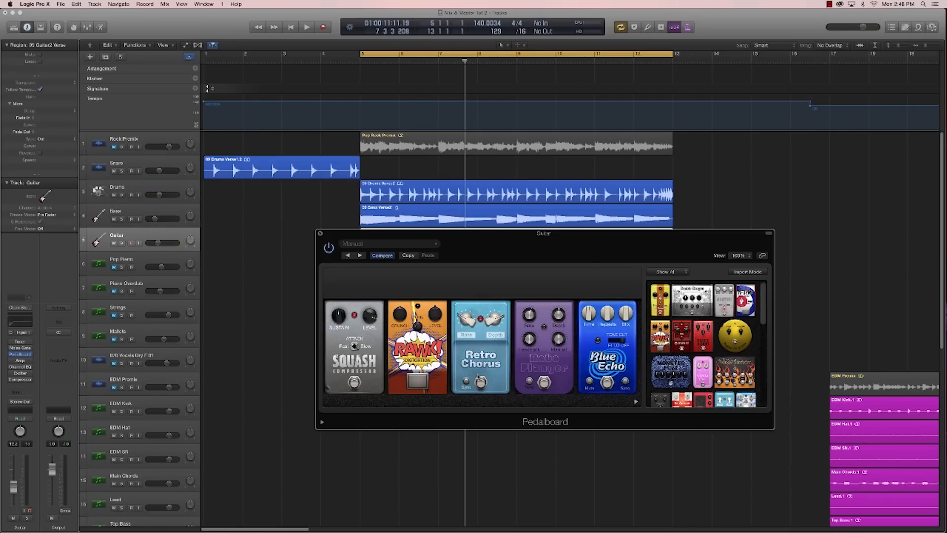
left_click(466, 383)
left_click(466, 382)
key("space")
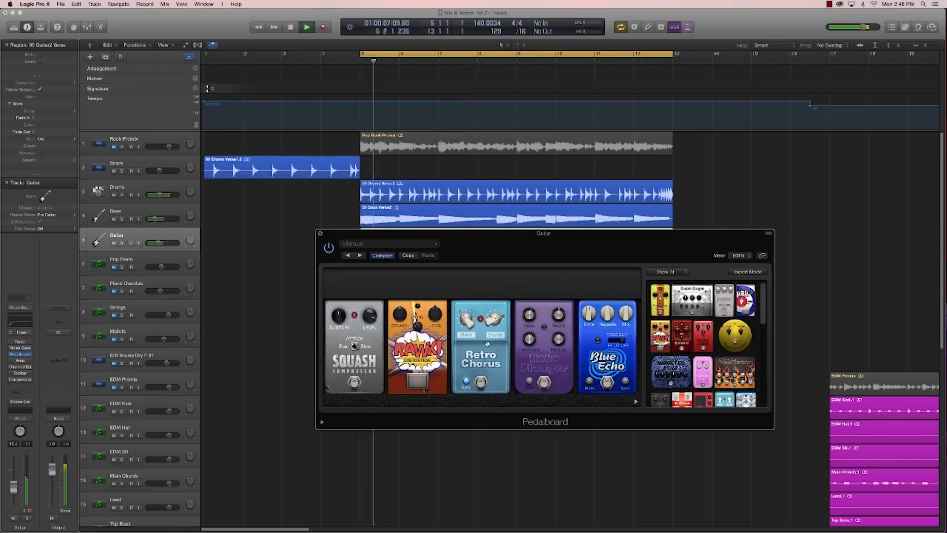
mouse_move(496, 319)
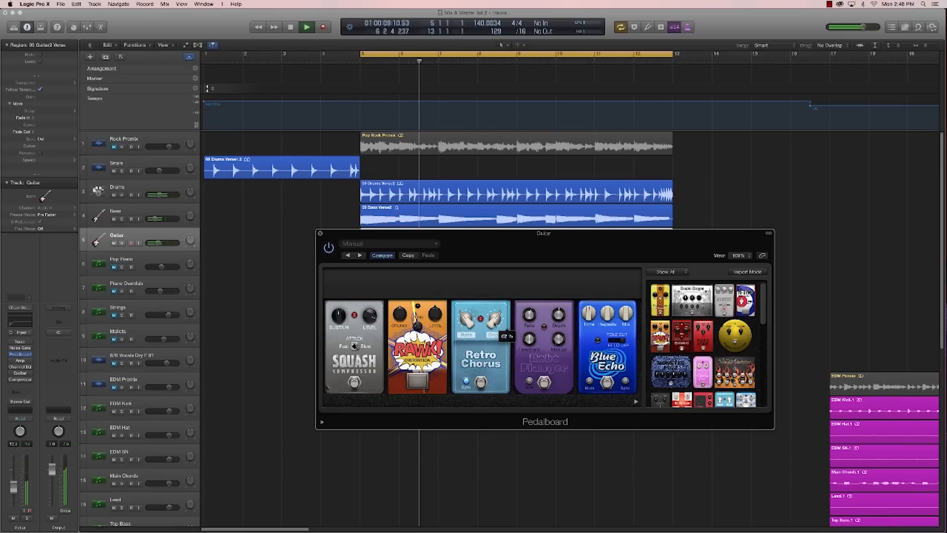
key("space")
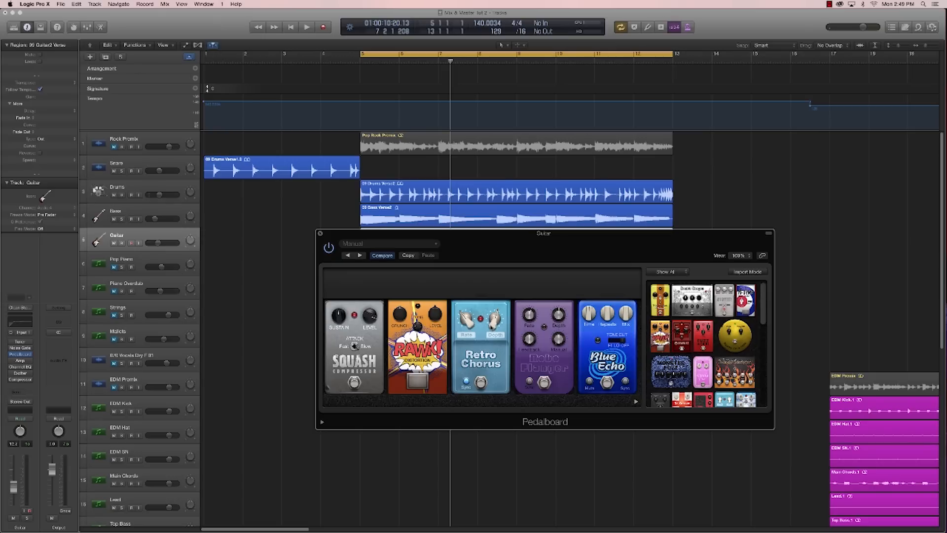
Step: Play the mix with the chorus on and set the Output channel's volume to 0 dB
key("space")
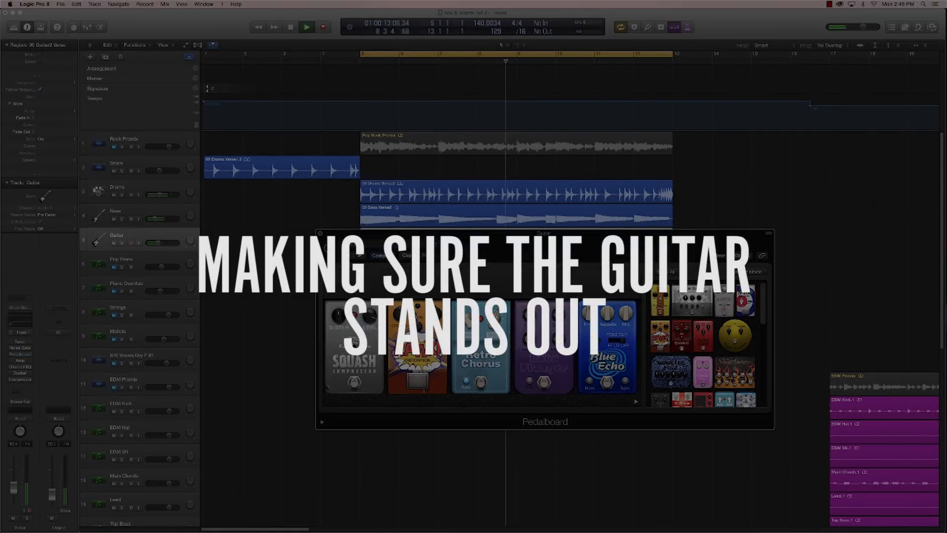
key("space")
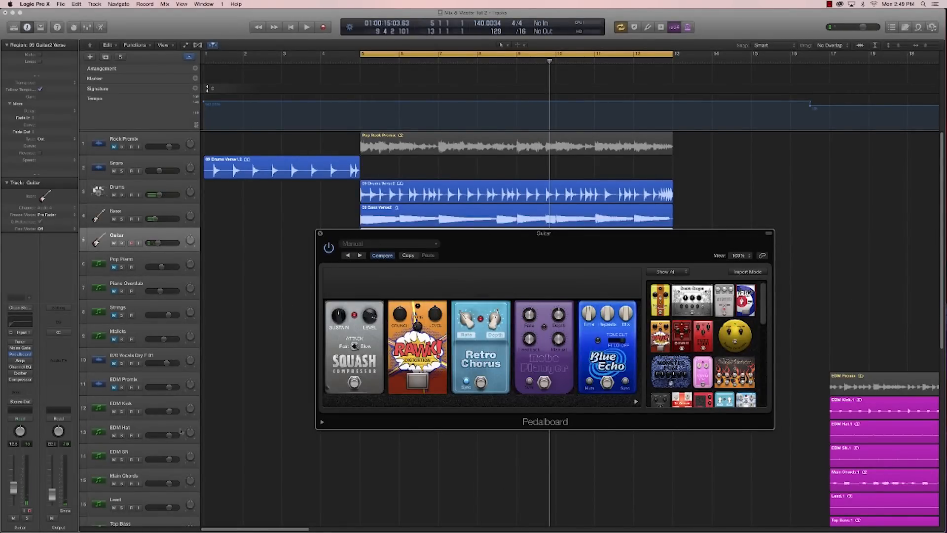
double_click(55, 444)
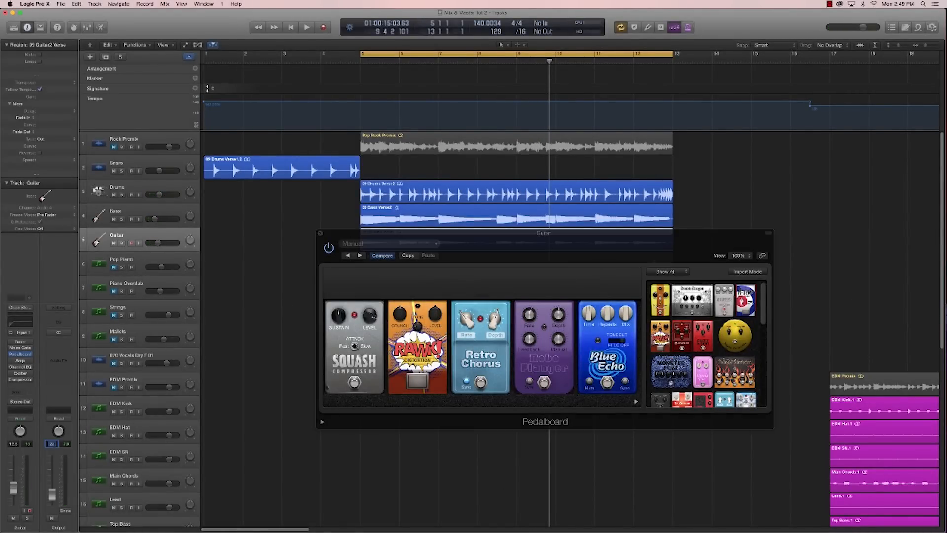
type("0")
key("Return")
Step: Uncover and deselect the guitar region, play the mix and close the Pedalboard
left_click_drag(573, 247, 545, 321)
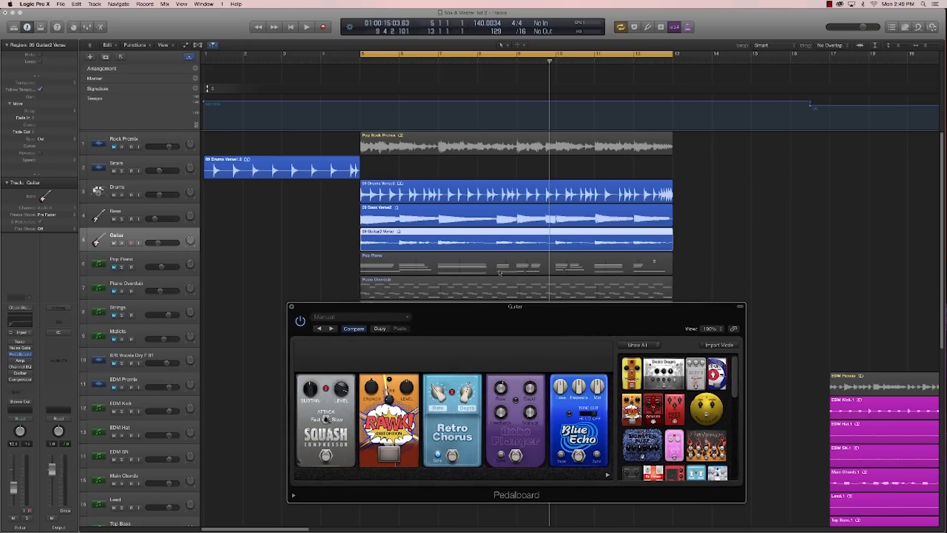
left_click(353, 248)
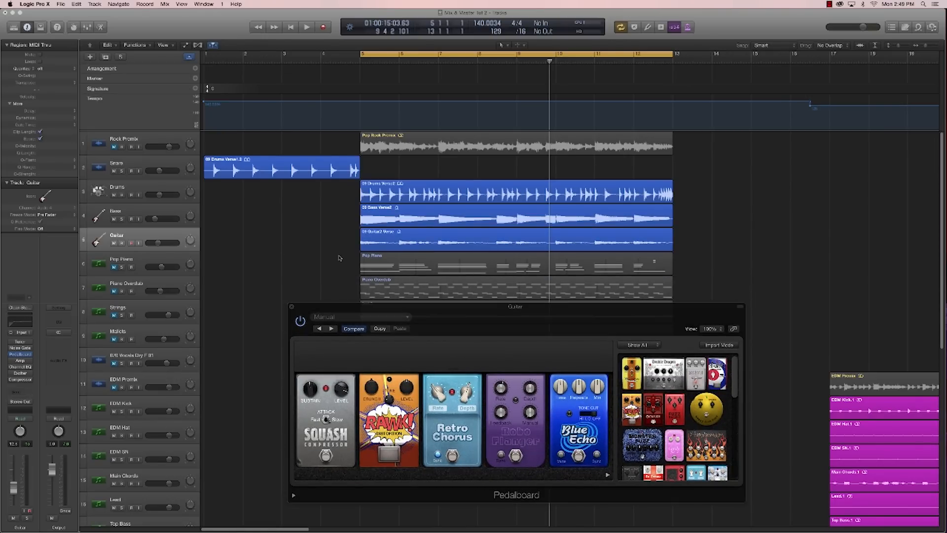
key("space")
left_click(291, 307)
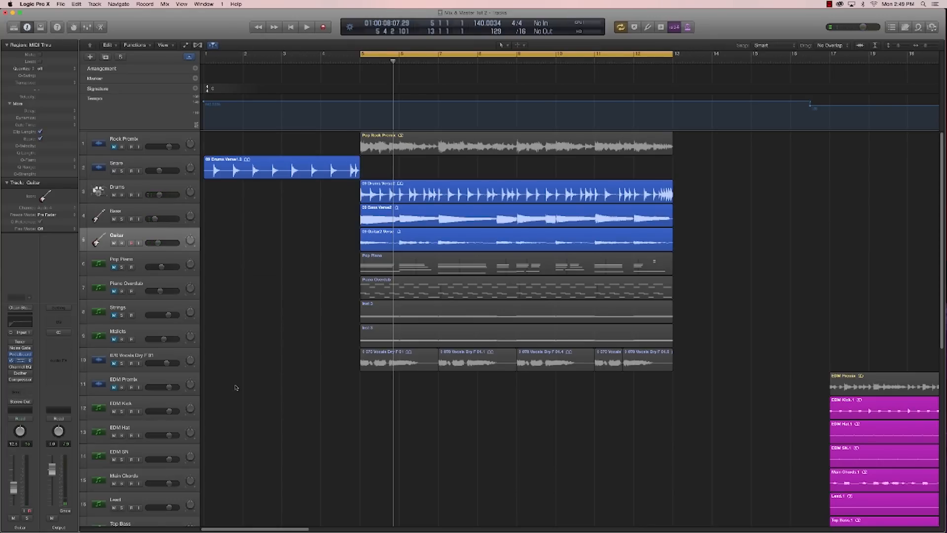
Step: Show the Guitar's enabled Amp Designer with Clean Pop Reverb over the arrangement and audition it in the mix
left_click_drag(352, 42, 558, 236)
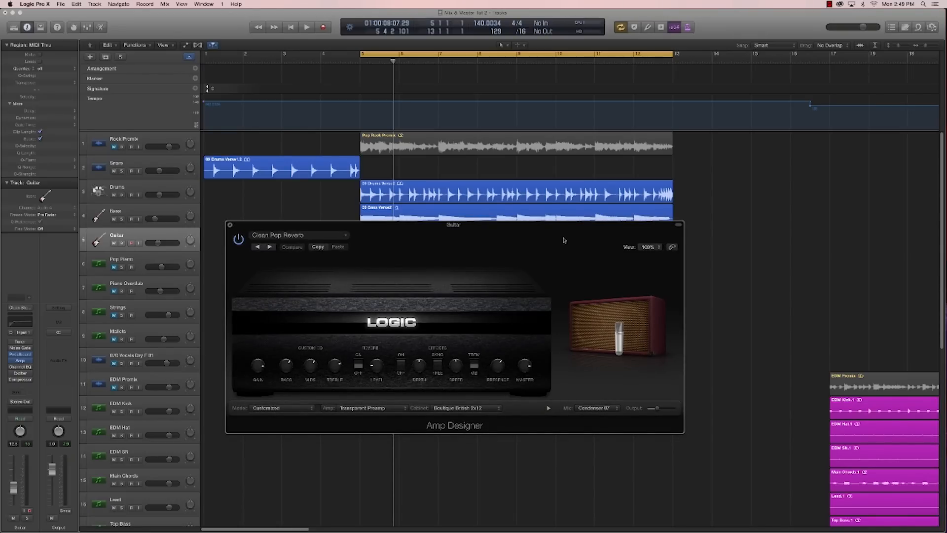
mouse_move(645, 233)
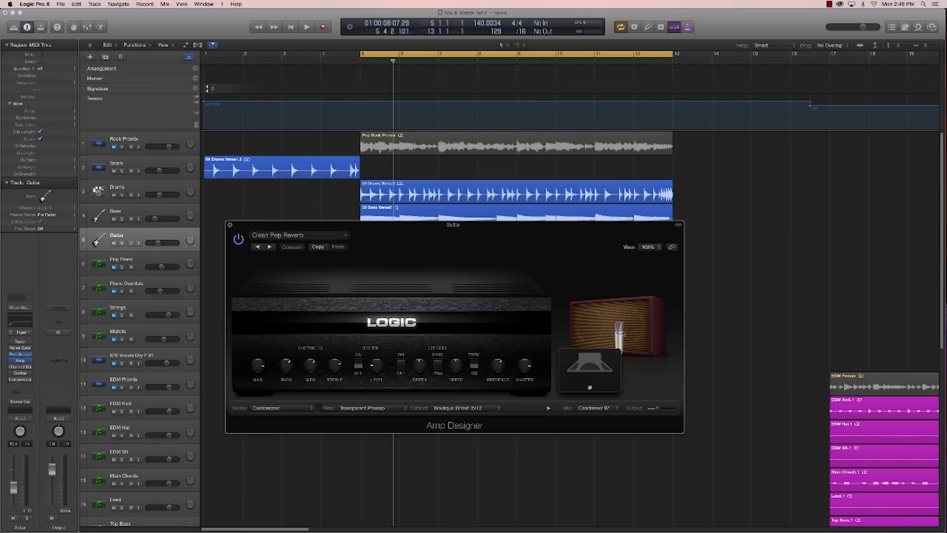
key("space")
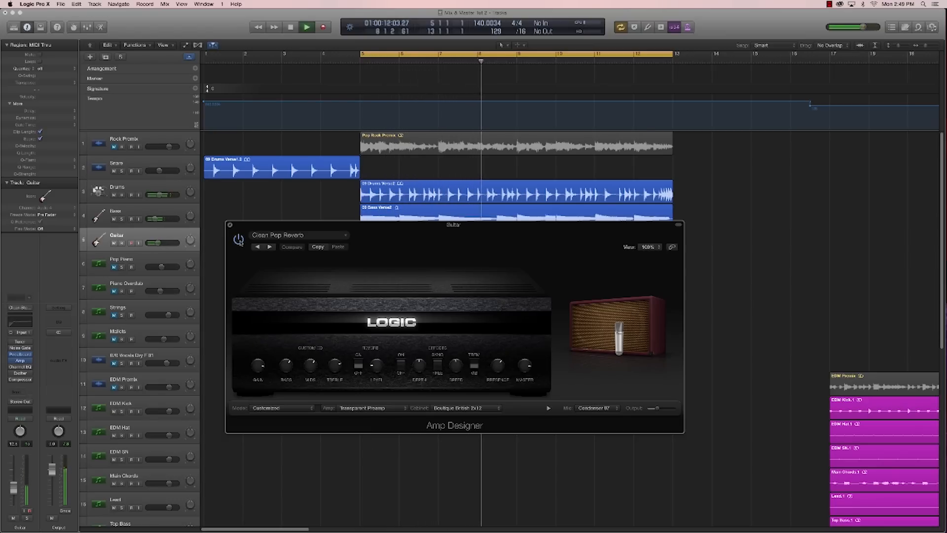
key("space")
Step: Move the Amp Designer microphone away from the centre of the speaker cabinet and audition the guitar
mouse_move(618, 312)
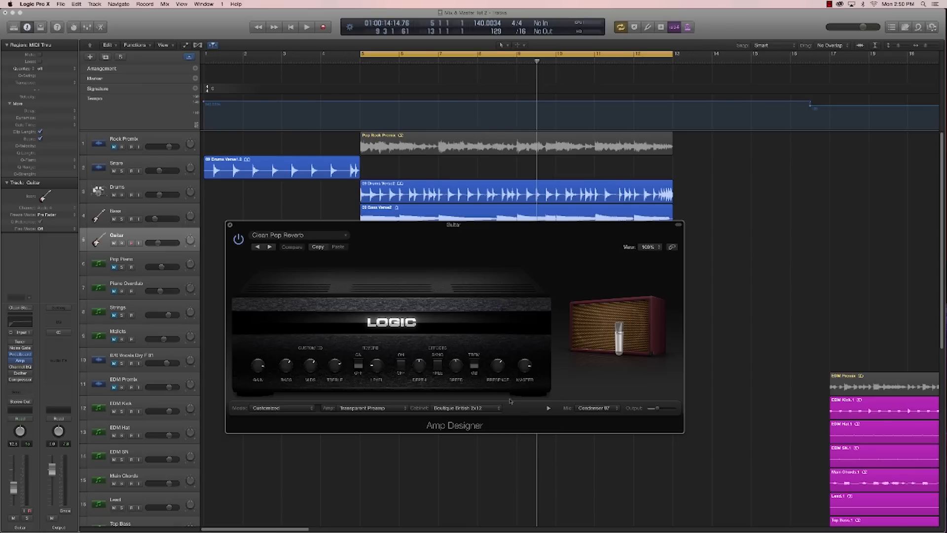
mouse_move(616, 357)
left_click_drag(592, 391, 589, 376)
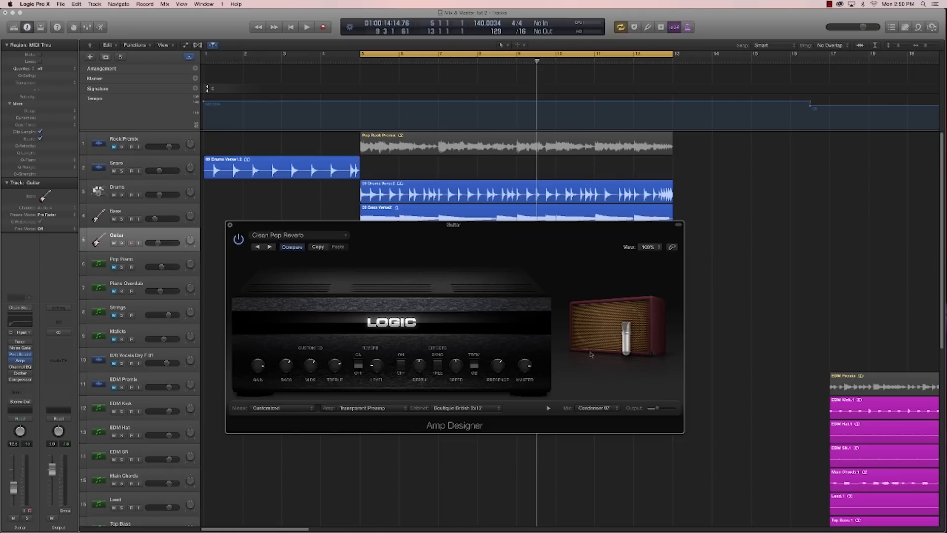
key("space")
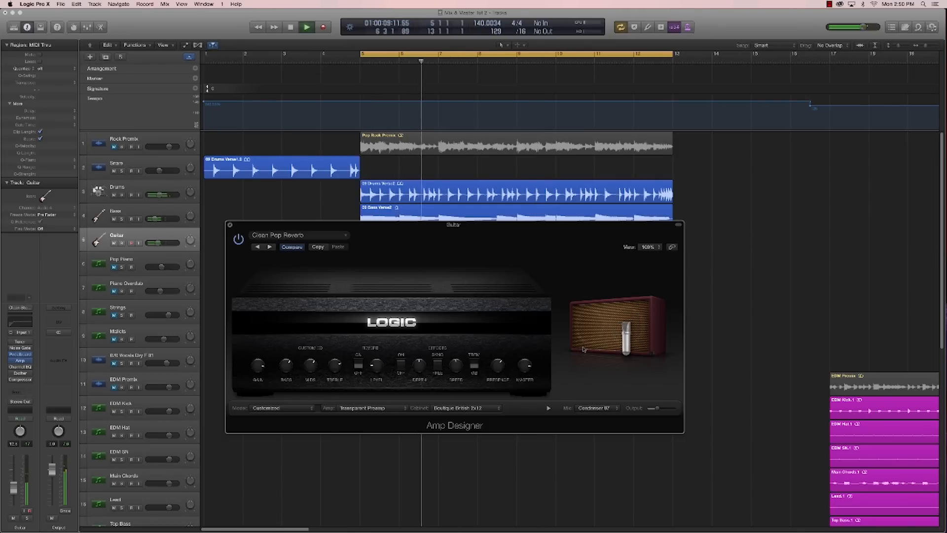
key("space")
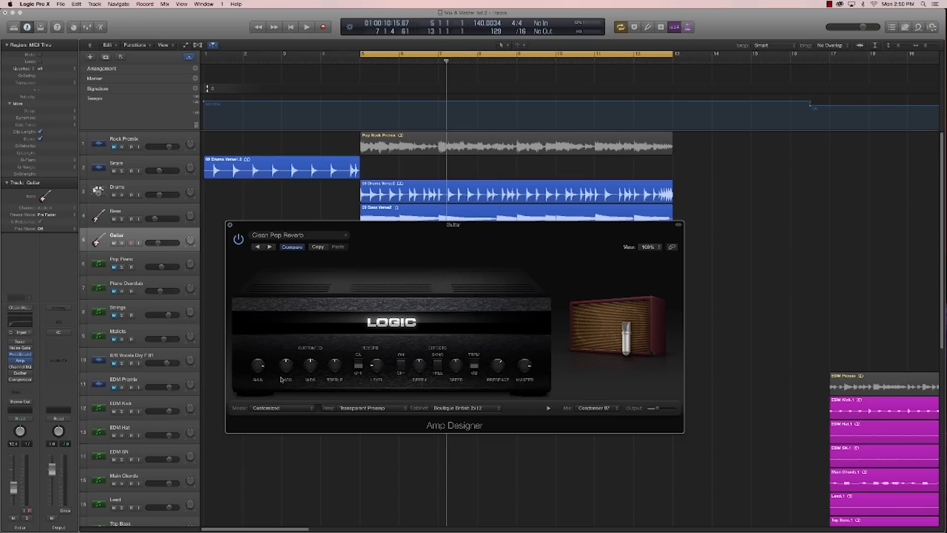
Step: Try the amp's Reverb and Effects switches, return both to their original settings and audition the guitar
left_click(357, 369)
left_click(397, 371)
left_click(402, 369)
left_click(360, 369)
key("space")
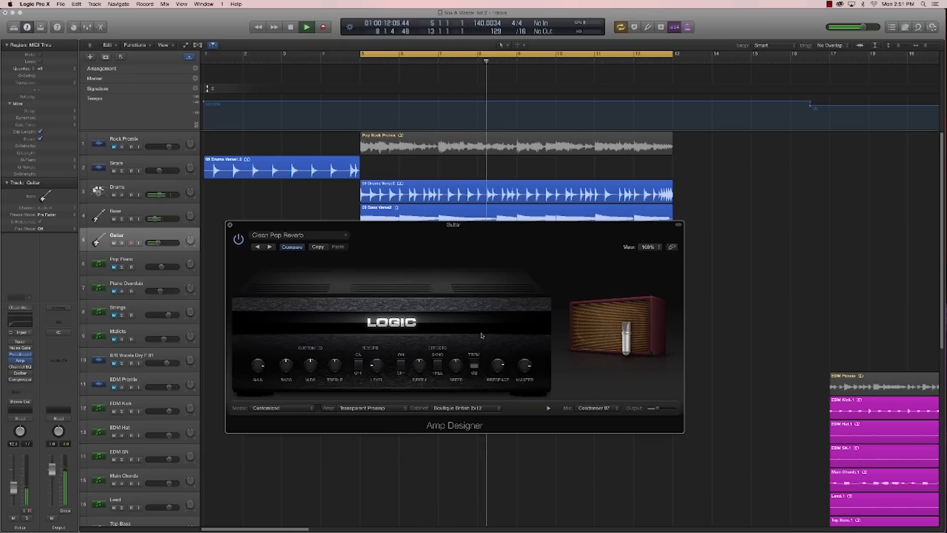
key("space")
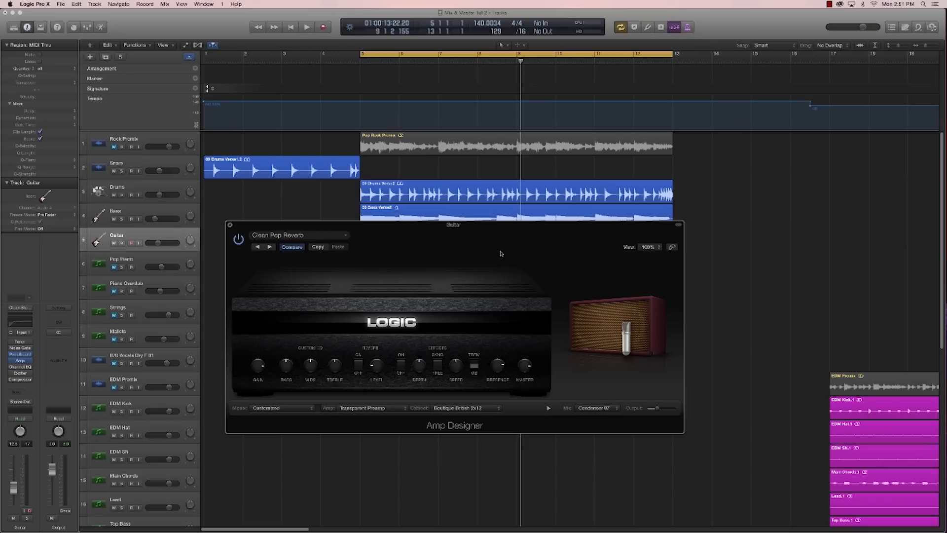
Step: Move Amp Designer off the guitar region, adjust the amp's Presence and audition the guitar in the mix
left_click_drag(502, 253, 528, 292)
key("space")
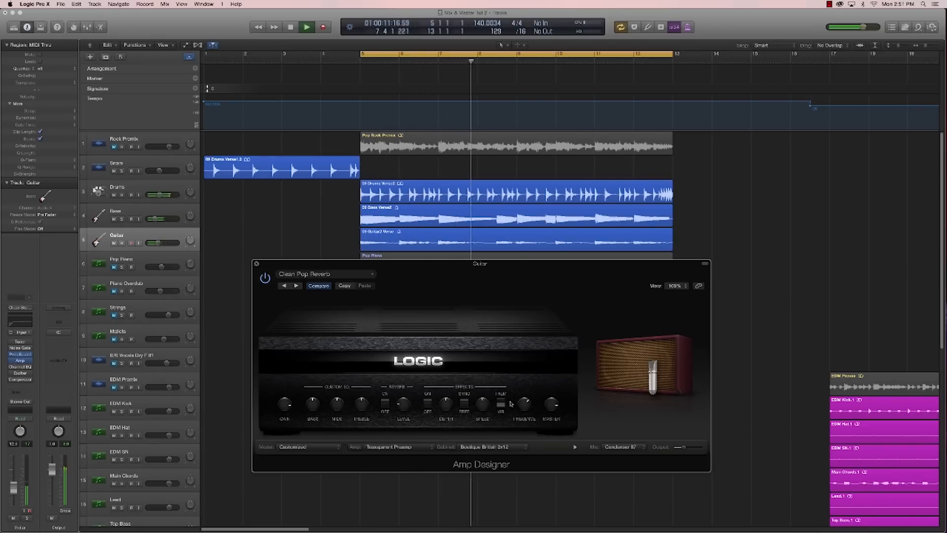
key("space")
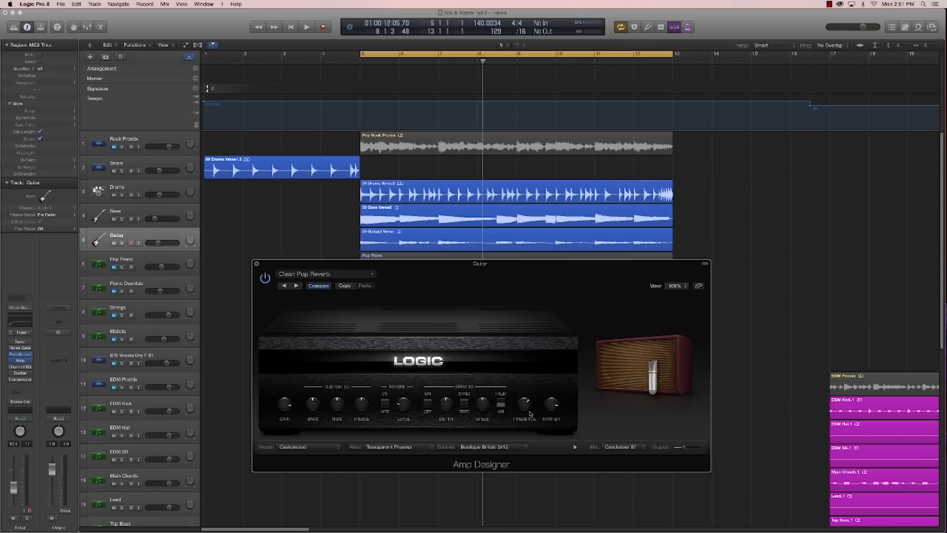
left_click_drag(530, 414, 529, 406)
key("space")
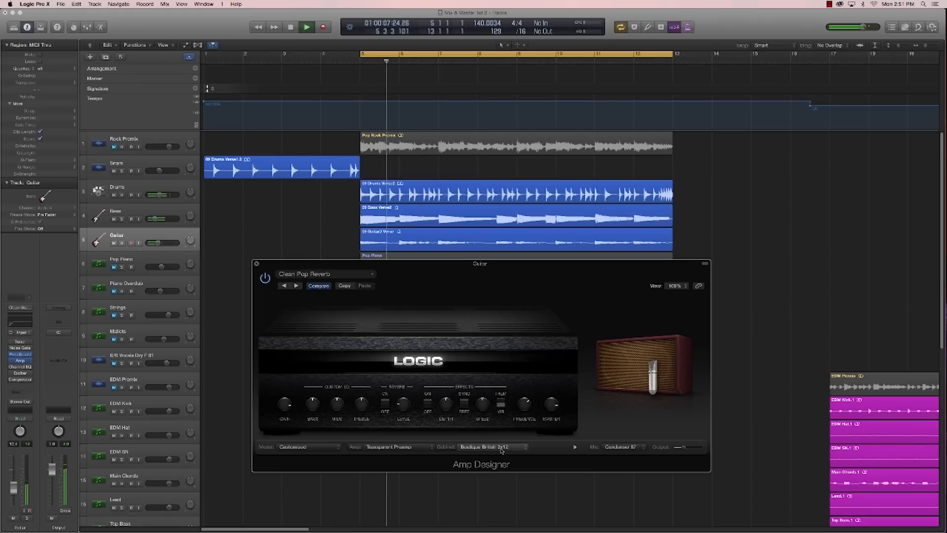
key("space")
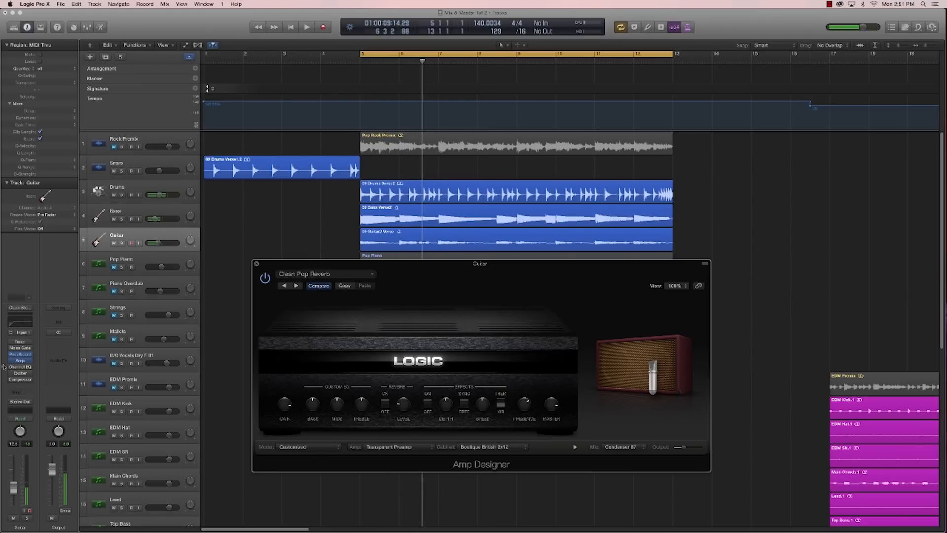
Step: Switch on and open the Guitar's Channel EQ, close Amp Designer and place the EQ below the guitar region
left_click(10, 367)
left_click(20, 367)
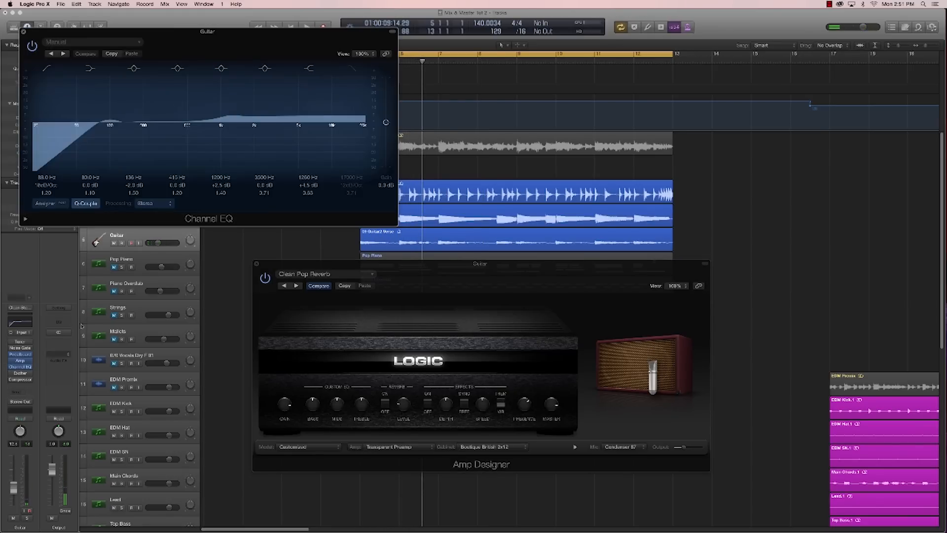
left_click_drag(179, 32, 551, 177)
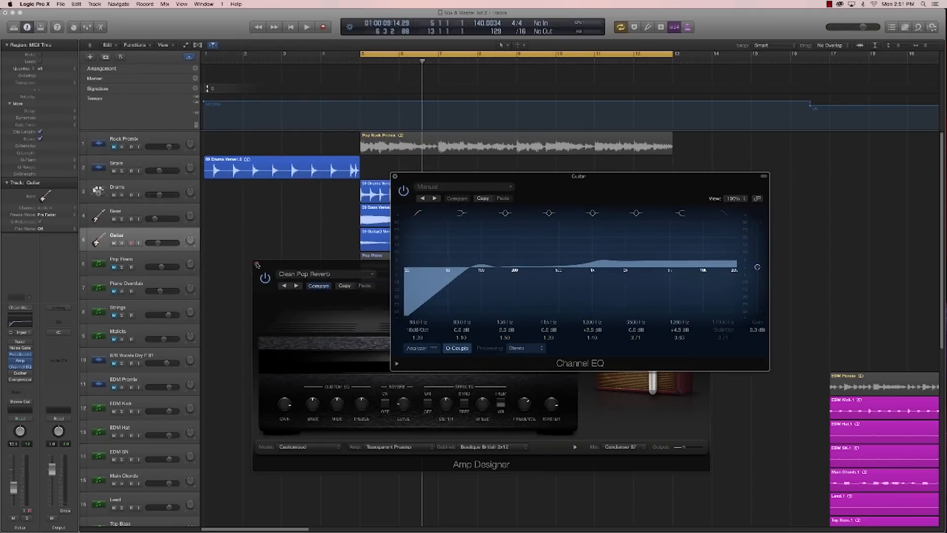
left_click(268, 281)
left_click(256, 263)
left_click_drag(587, 177, 525, 253)
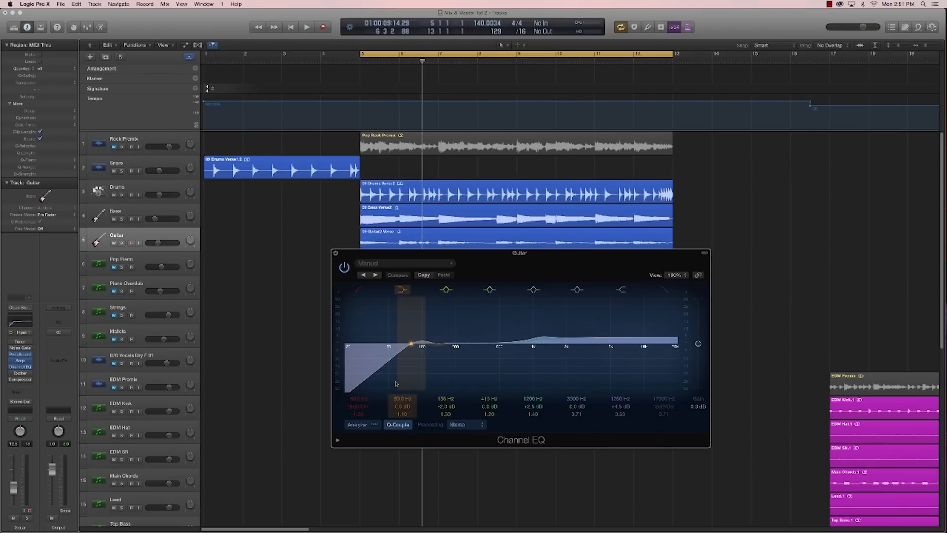
Step: Raise the guitar EQ's low cut to 110 Hz and audition the mix with the EQ bypassed and re-enabled
left_click_drag(358, 408, 358, 403)
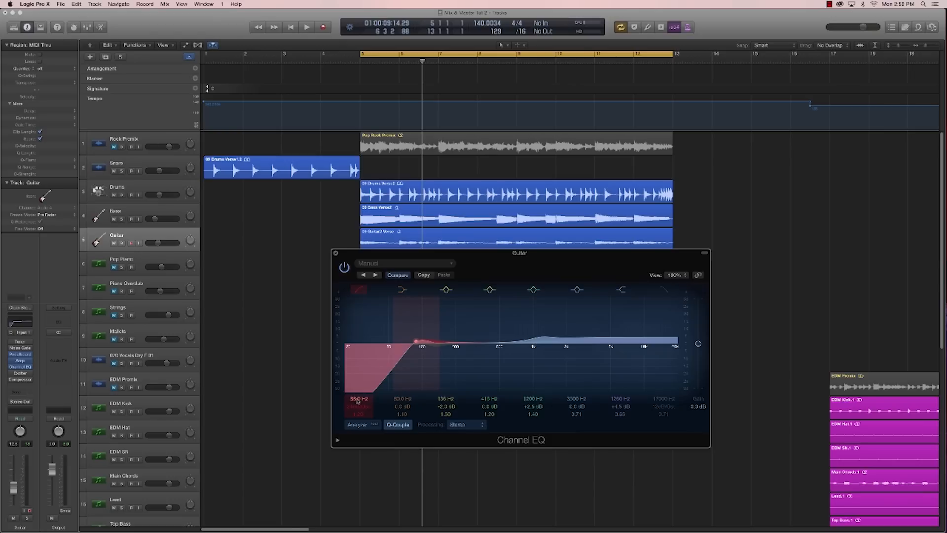
mouse_move(354, 401)
left_mouse_down()
mouse_move(354, 382)
mouse_move(354, 396)
left_mouse_up()
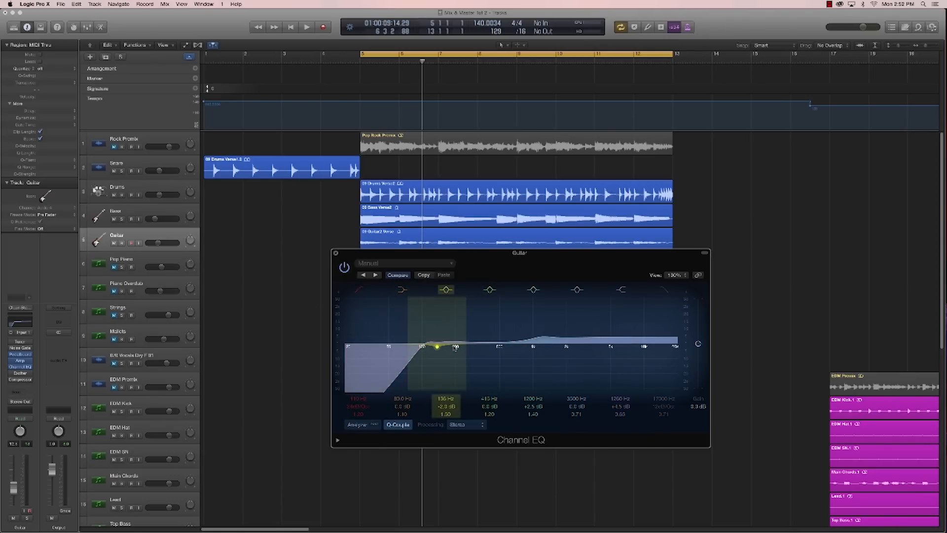
key("space")
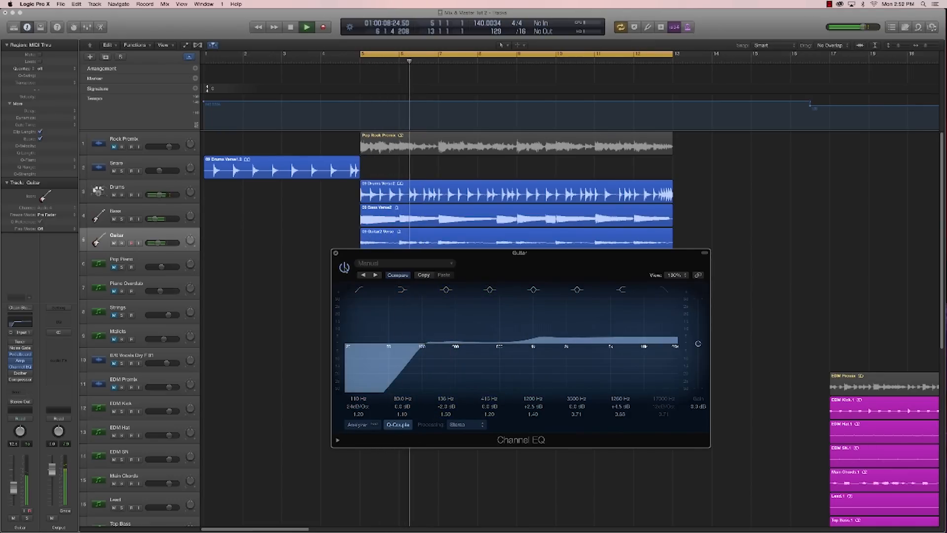
left_click(344, 267)
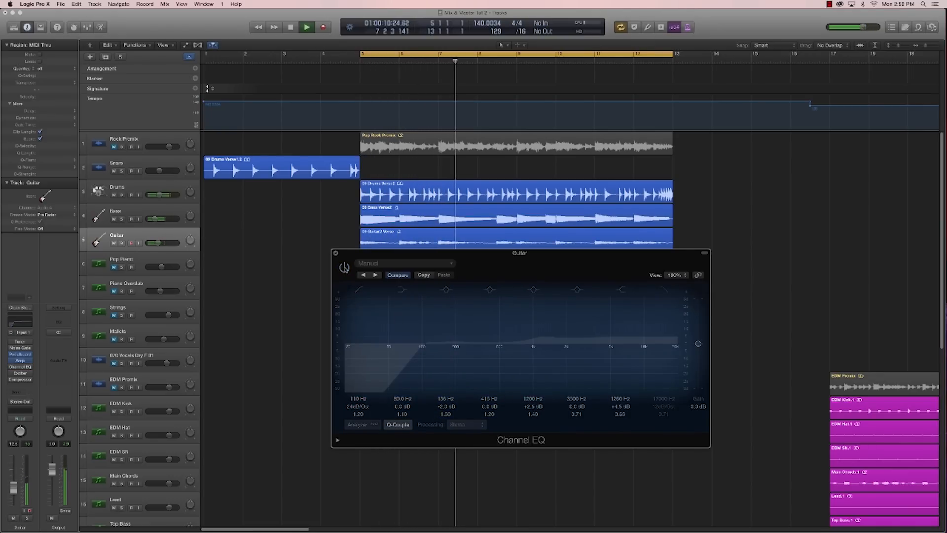
left_click(344, 267)
key("space")
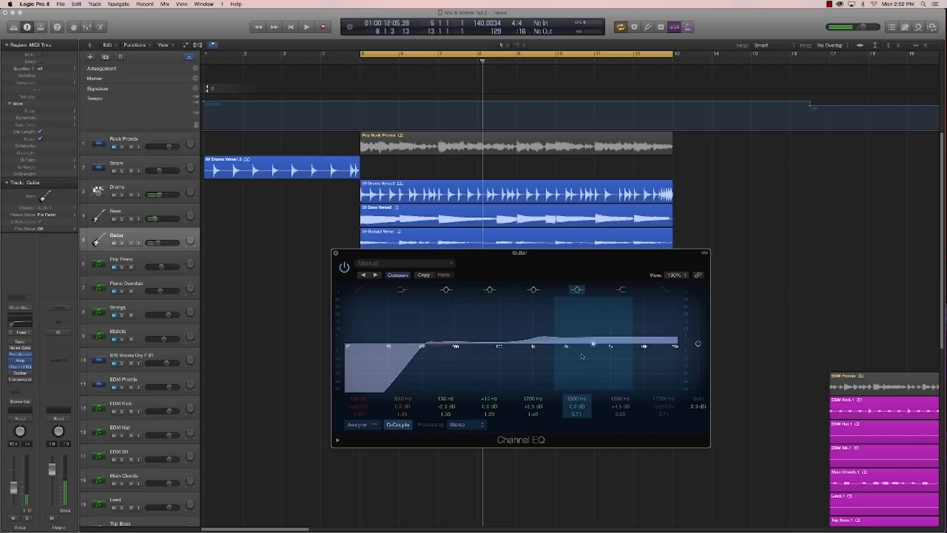
Step: Switch off the two upper peak bands and the high shelf, and lower the low cut to about 80 Hz during playback
left_click(535, 291)
left_click(577, 290)
left_click(621, 290)
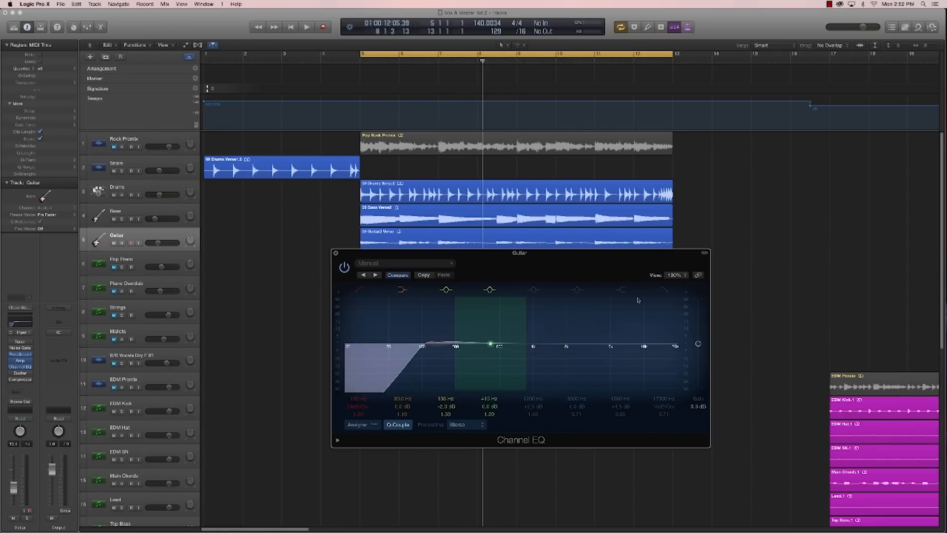
key("space")
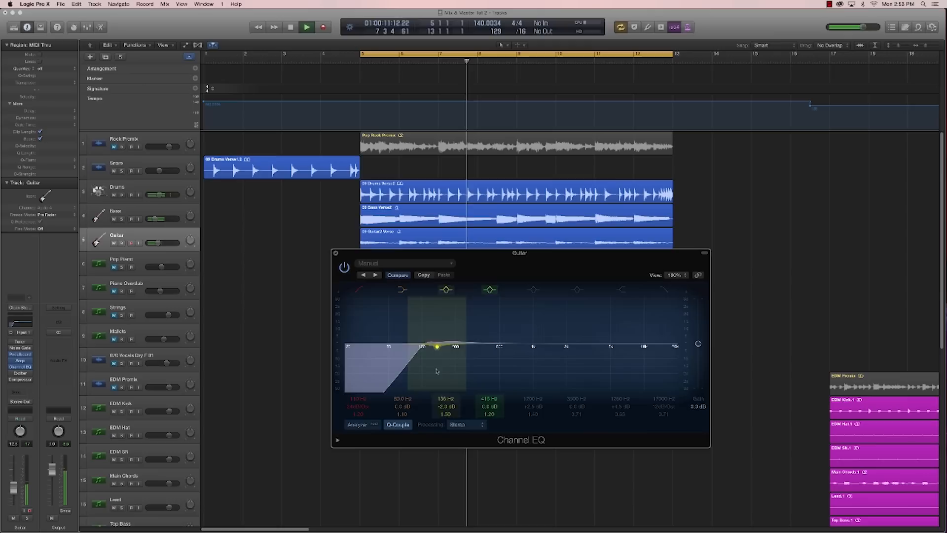
mouse_move(426, 342)
left_mouse_down()
mouse_move(402, 341)
mouse_move(411, 341)
left_mouse_up()
key("space")
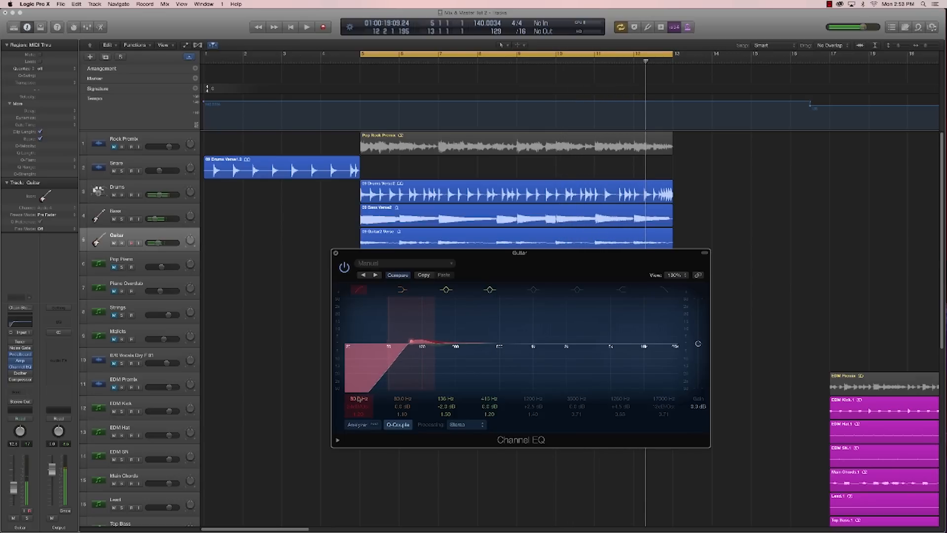
Step: Switch on the 1200 Hz peak band, retune it to a broad +3 dB boost at about 4.9 kHz, and audition it
left_click_drag(553, 253, 444, 261)
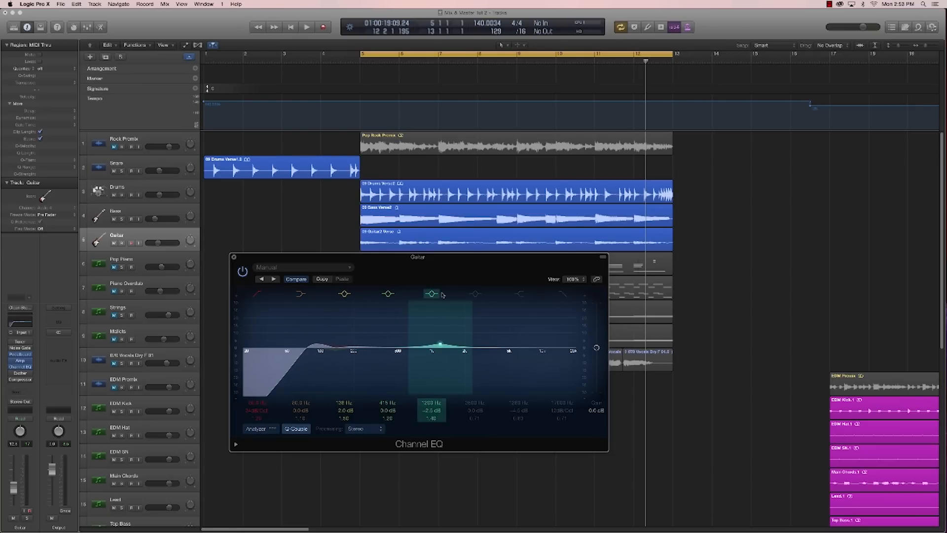
left_click(476, 295)
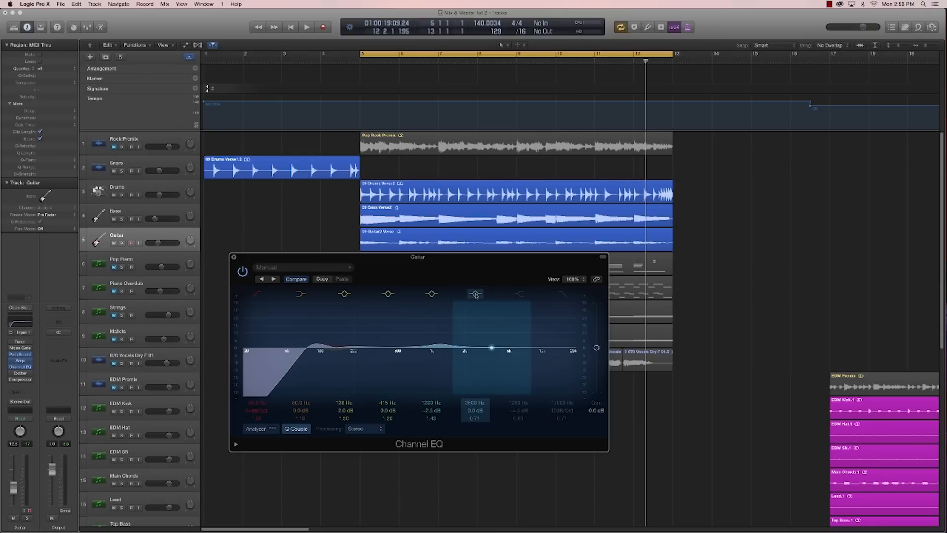
left_click(475, 295)
left_click_drag(441, 344, 484, 345)
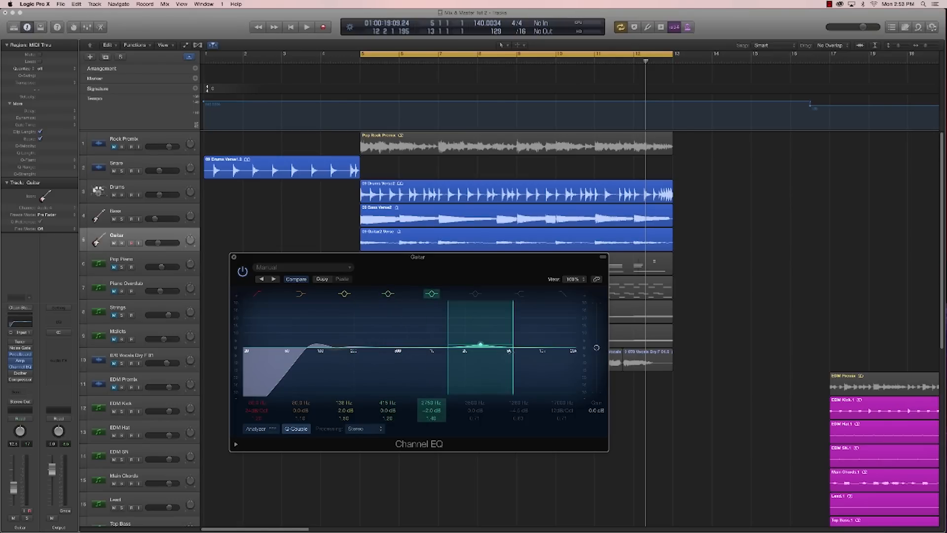
left_click_drag(481, 346, 500, 345)
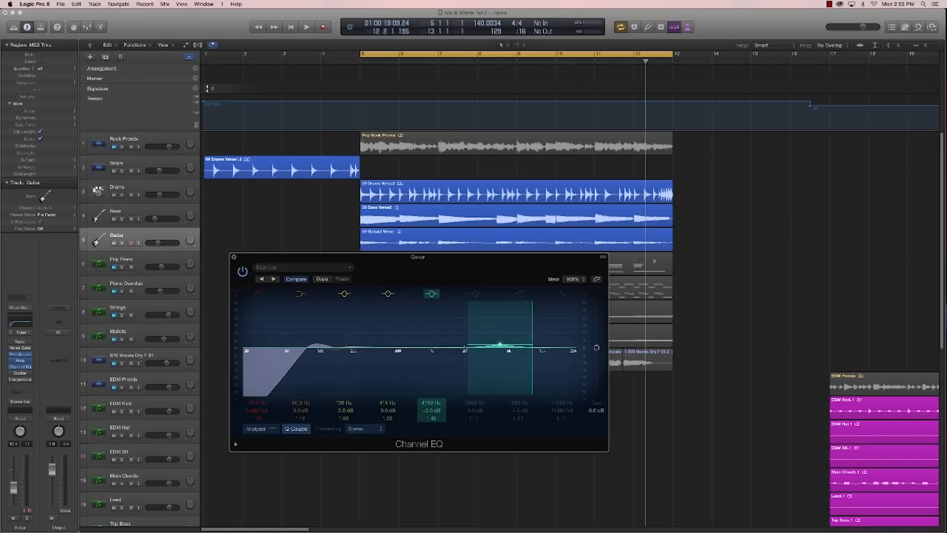
left_click_drag(468, 354, 474, 359)
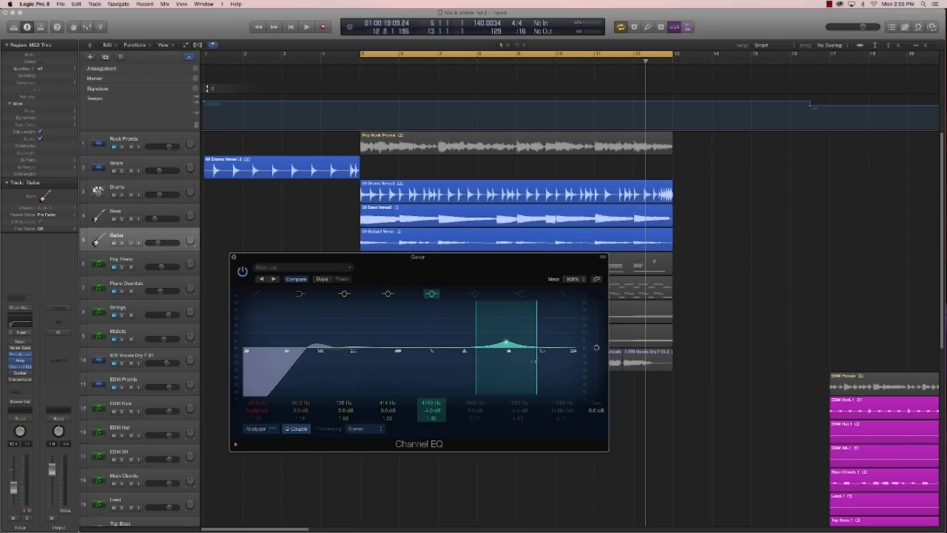
mouse_move(535, 361)
left_mouse_down()
mouse_move(550, 363)
mouse_move(508, 348)
left_mouse_up()
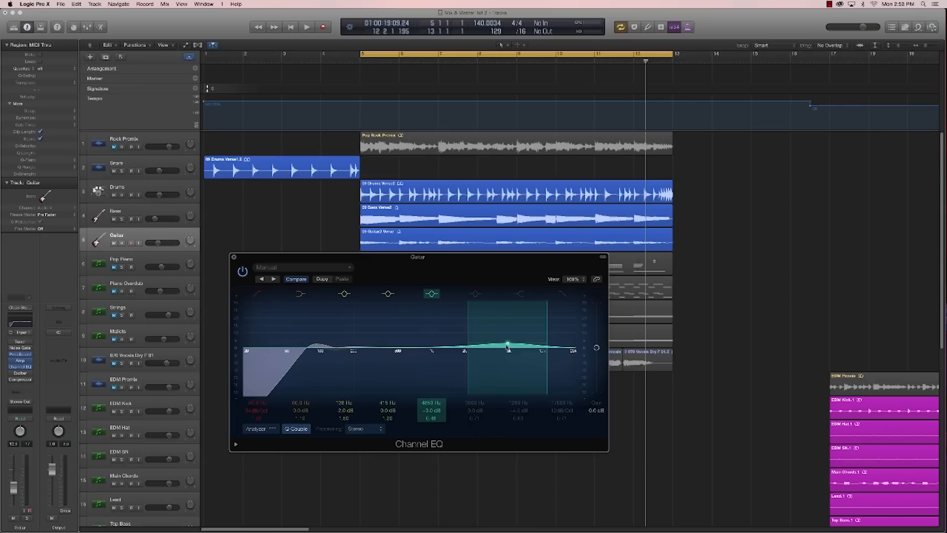
key("space")
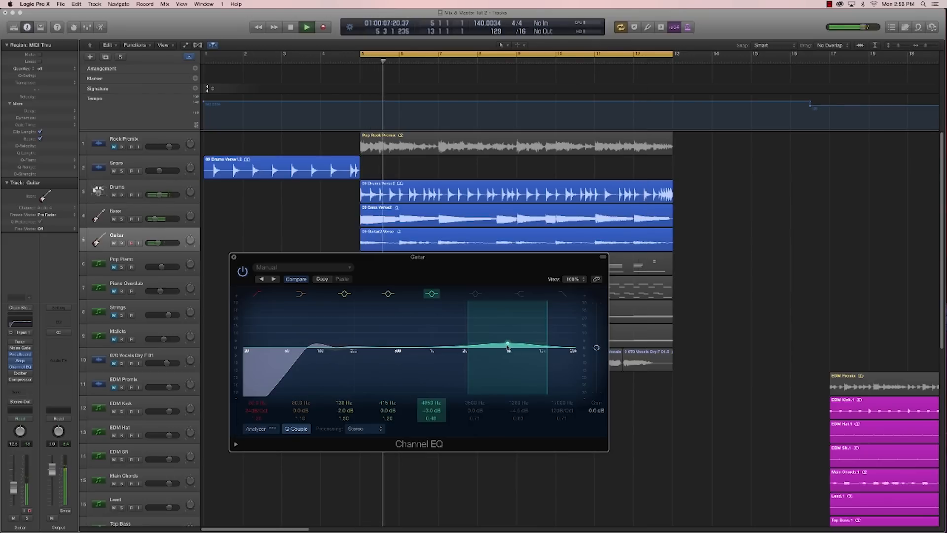
key("space")
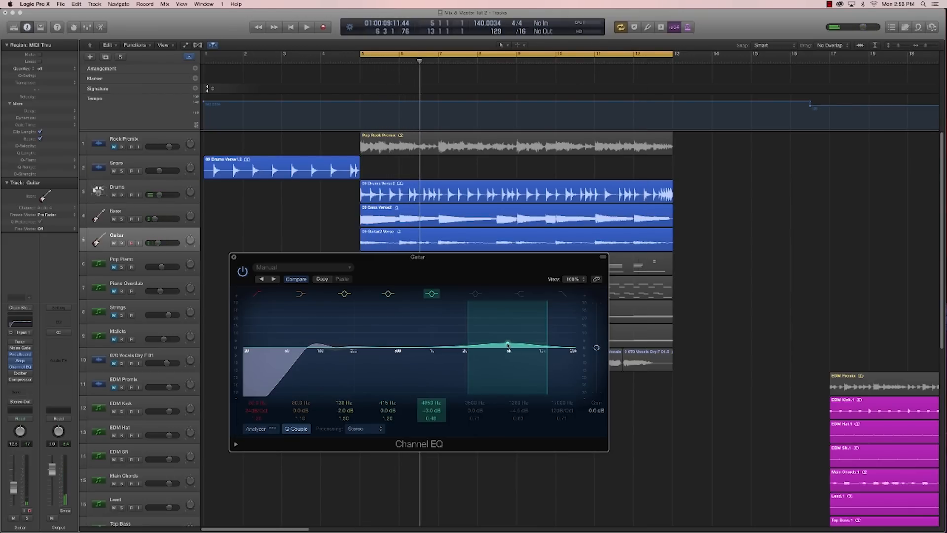
Step: Boost the upper-mid peak band to +24 dB and sweep its frequency around 5 kHz during playback
left_click_drag(508, 345, 510, 307)
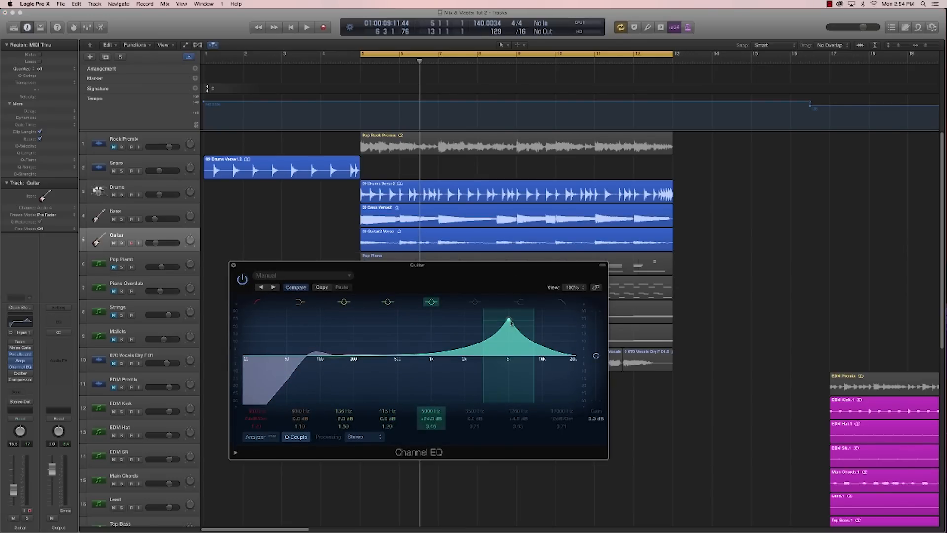
mouse_move(508, 321)
left_mouse_down()
mouse_move(493, 321)
mouse_move(560, 321)
mouse_move(459, 321)
mouse_move(507, 320)
left_mouse_up()
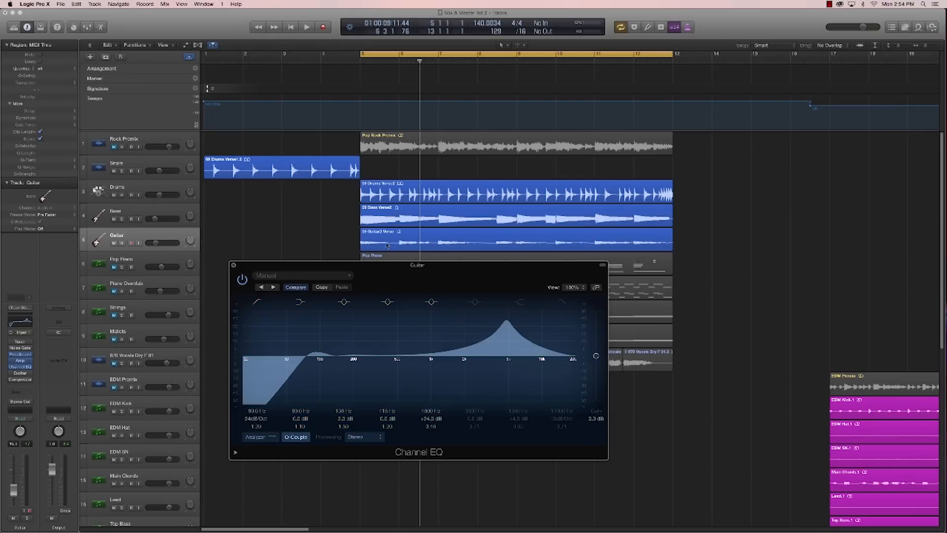
left_click_drag(481, 278, 495, 287)
key("space")
left_click_drag(523, 330, 508, 313)
key("space")
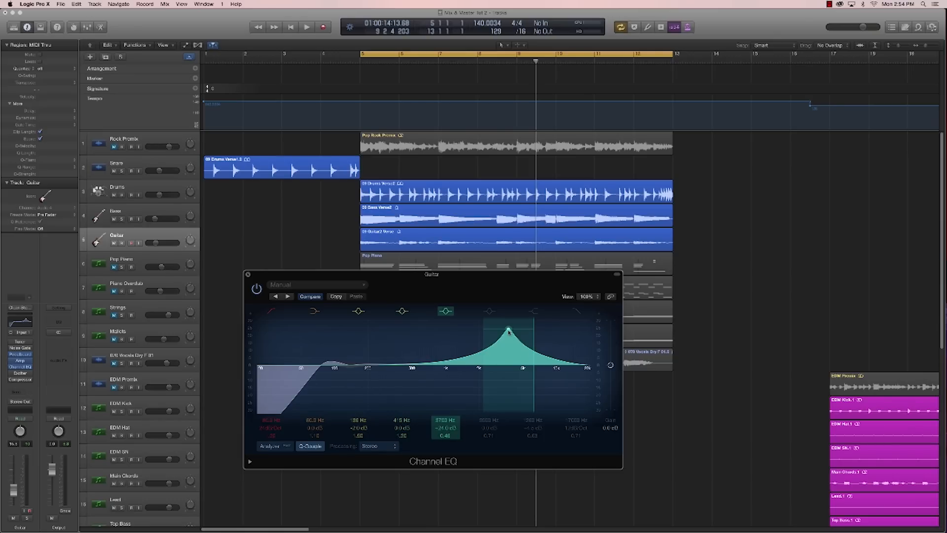
Step: Reduce the upper-mid boost to +7 dB and set it to about 4400 Hz with a Q of 0.31 during playback
left_click_drag(508, 330, 512, 372)
key("space")
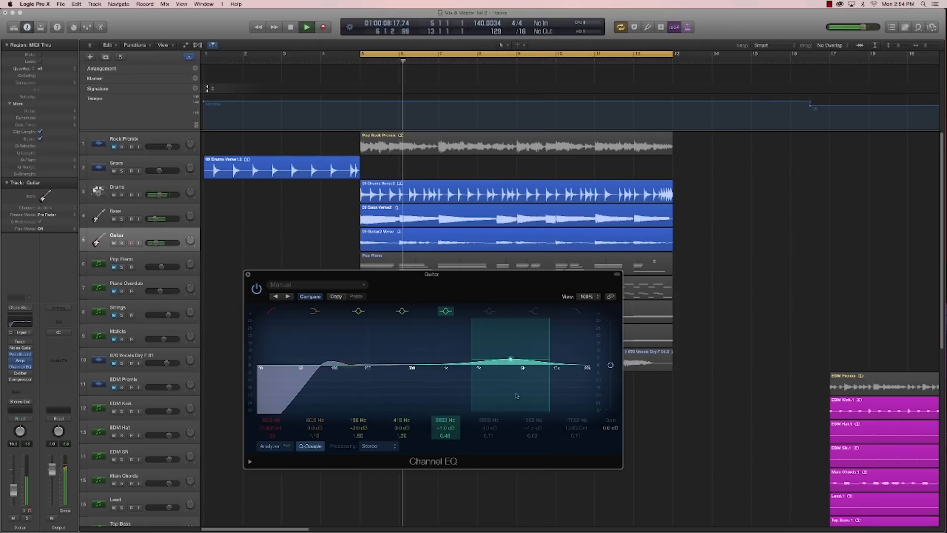
left_click_drag(510, 359, 555, 379)
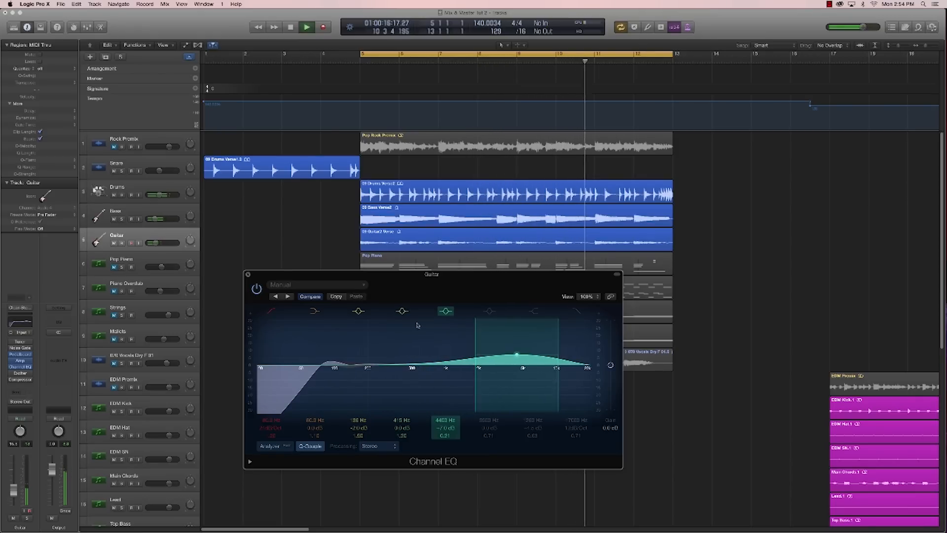
Step: Close the guitar's Channel EQ, turn the Output volume down and audition the mix at low level
left_click(248, 274)
key("space")
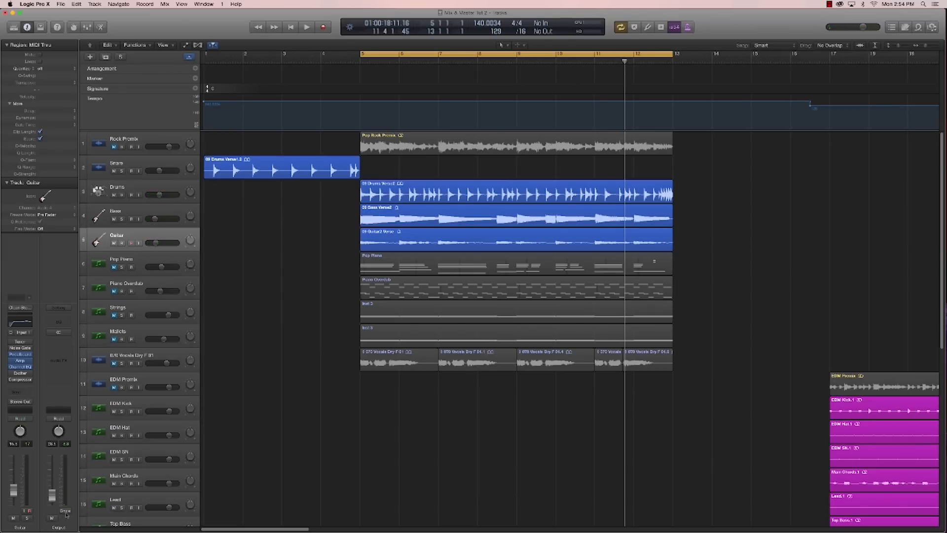
key("space")
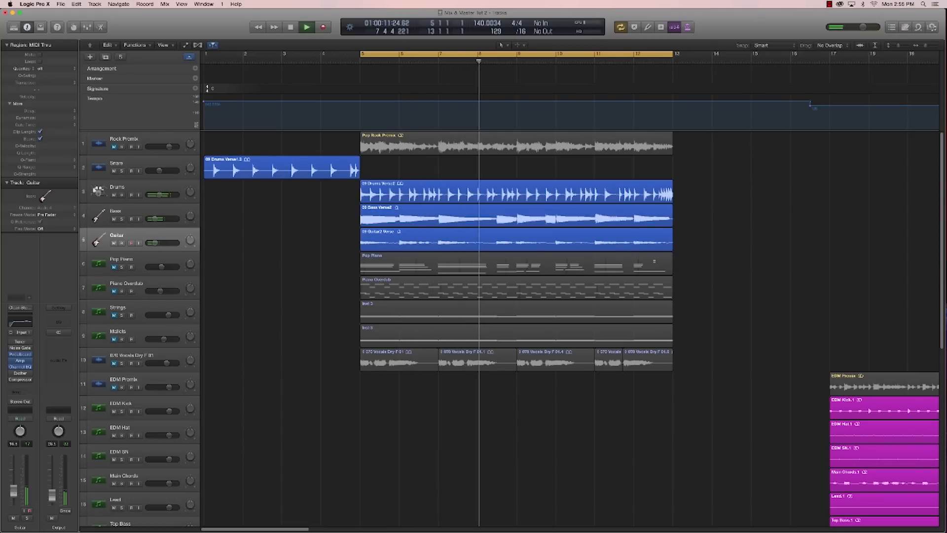
Step: Reopen the guitar's Channel EQ and set the 136 Hz band to a +2 dB boost at 160 Hz with a Q of 0.67
left_click(25, 366)
key("space")
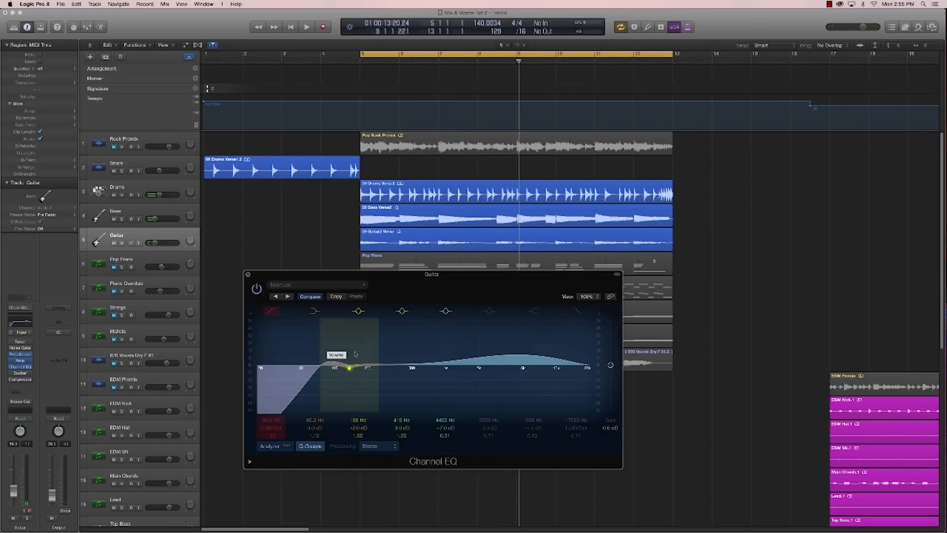
left_click_drag(349, 368, 395, 380)
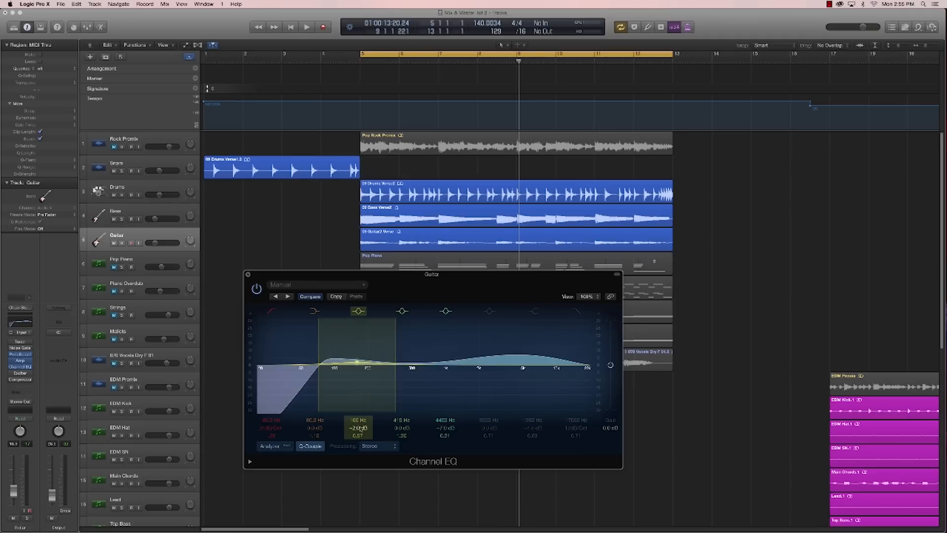
Step: Raise the guitar EQ's low cut to about 98 Hz while auditioning the mix, and stop playback
key("space")
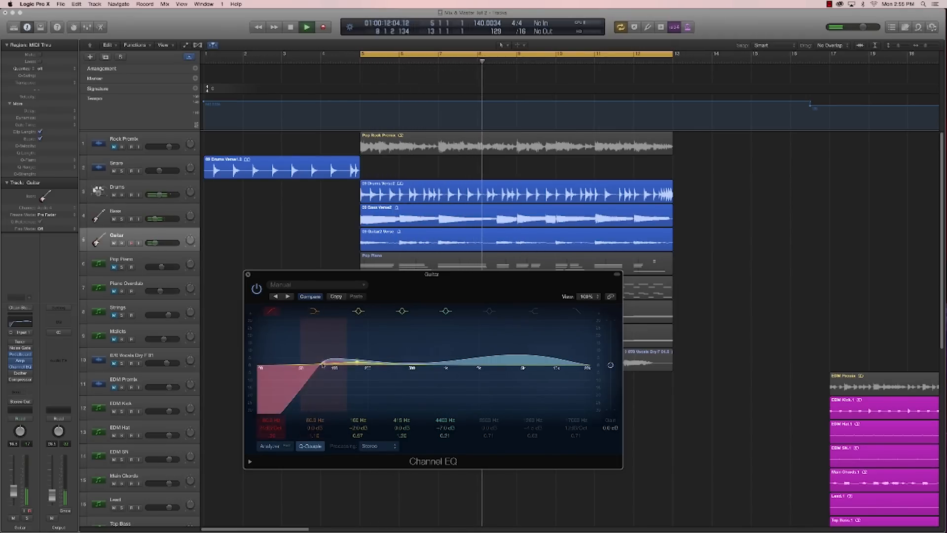
left_click_drag(323, 363, 327, 365)
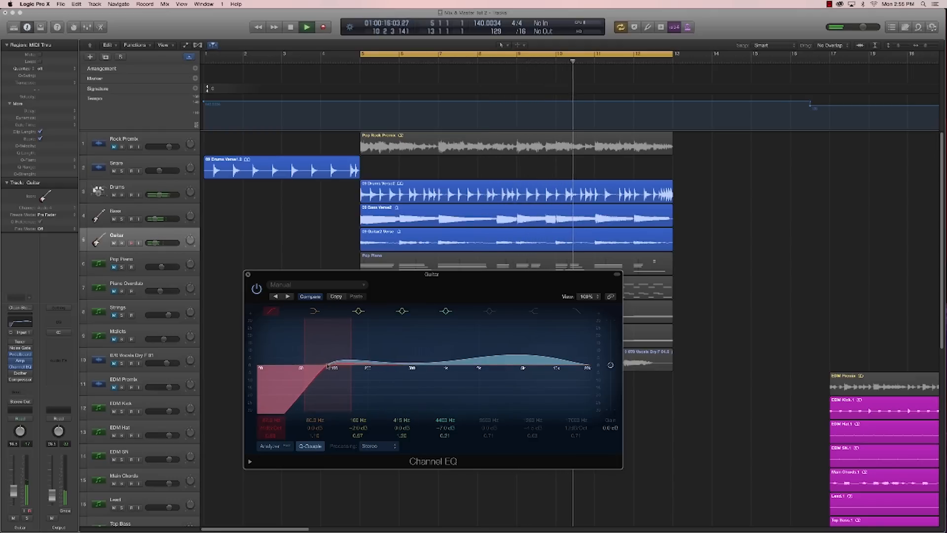
left_click_drag(327, 365, 331, 365)
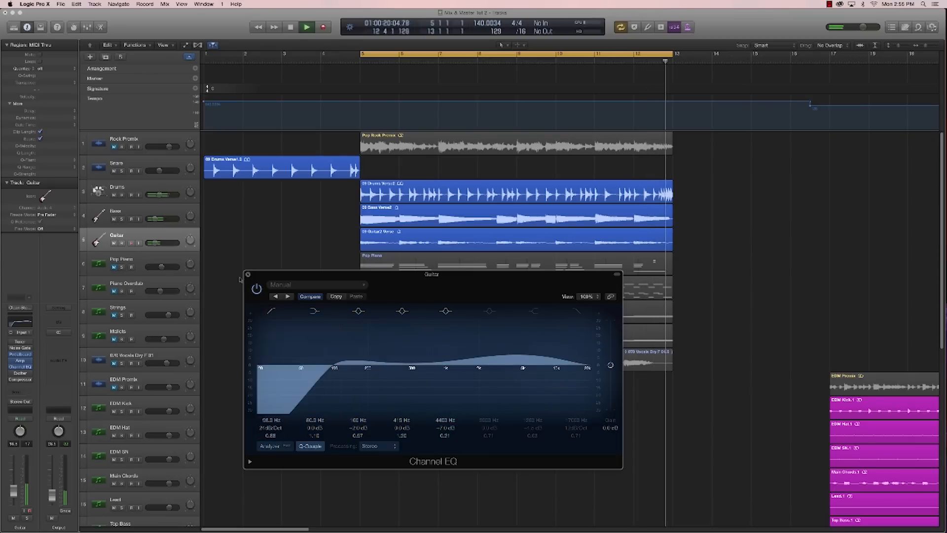
key("space")
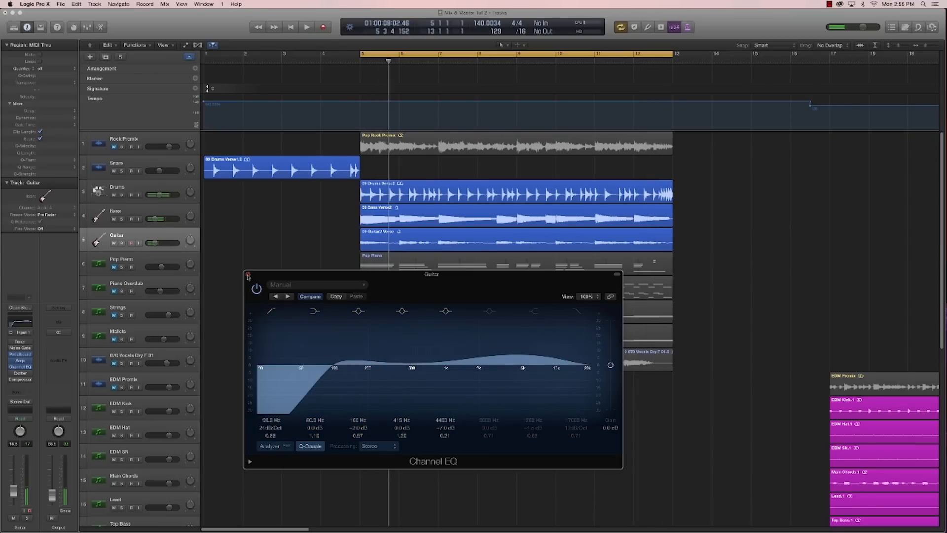
Step: Reset the Output volume to 0 dB and reopen the guitar's Channel EQ
left_click(48, 442)
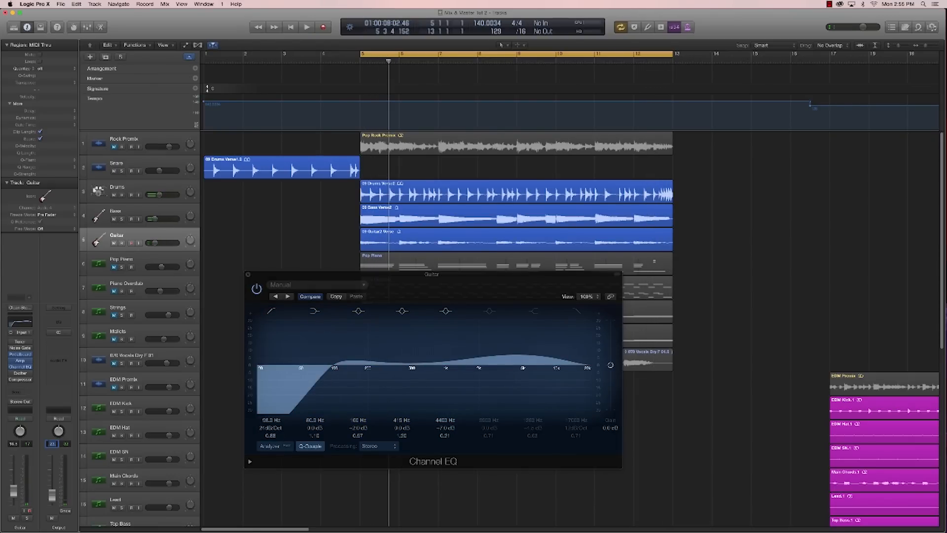
type("0")
key("Return")
left_click(20, 318)
left_click(20, 323)
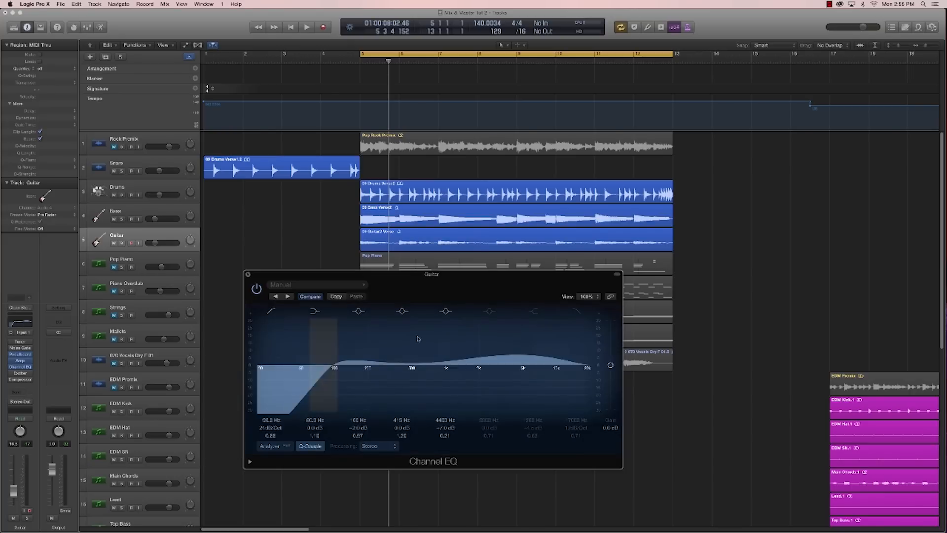
Step: Switch on the EQ's high cut, lower it to just above 5 kHz, and turn on the Analyzer for playback
left_click(575, 311)
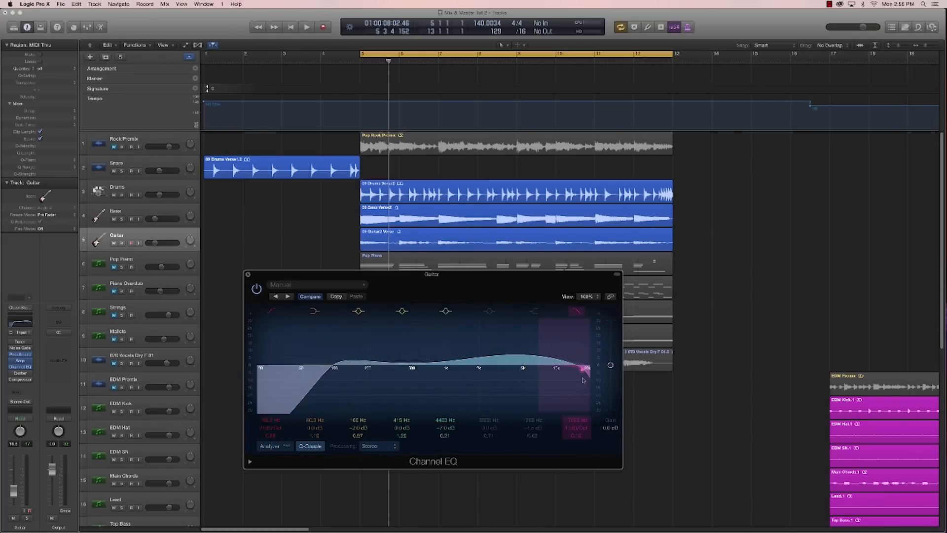
left_click_drag(574, 373, 536, 369)
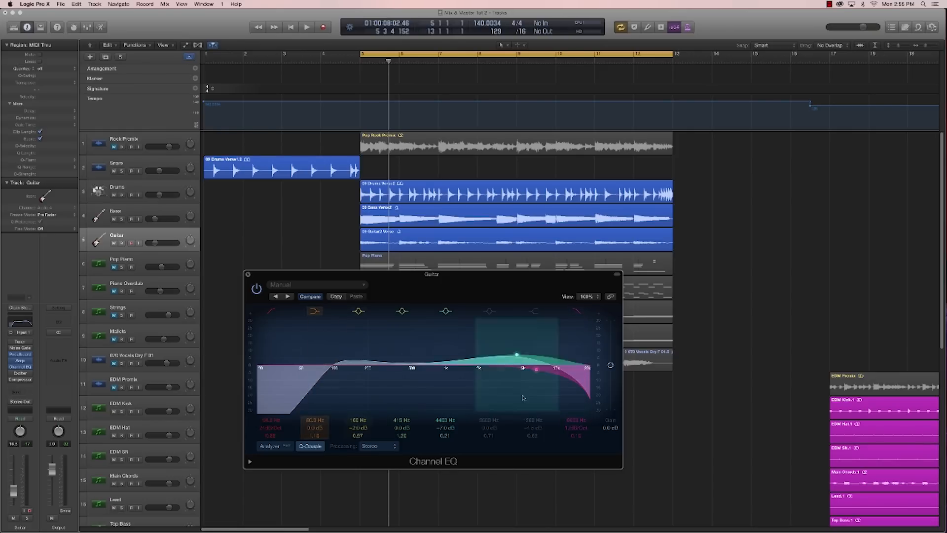
left_click_drag(537, 371, 526, 373)
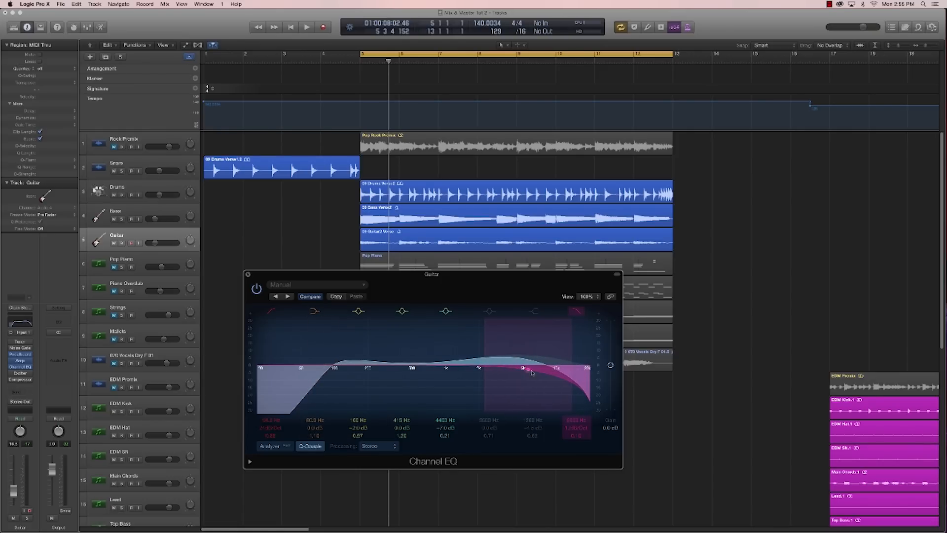
left_click(270, 446)
key("space")
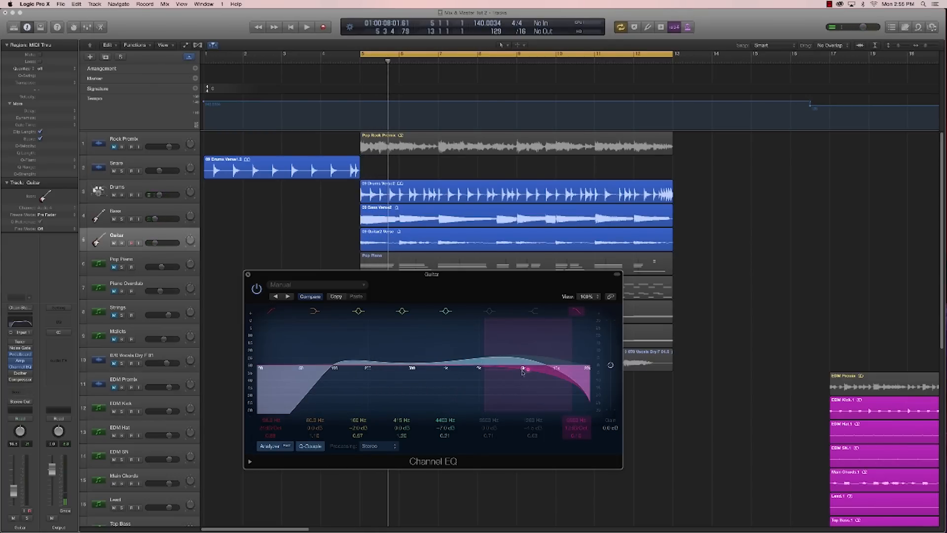
Step: Fine-tune the guitar EQ's high cut while auditioning it, stop playback and close the Channel EQ
key("space")
left_click_drag(523, 402, 529, 371)
key("space")
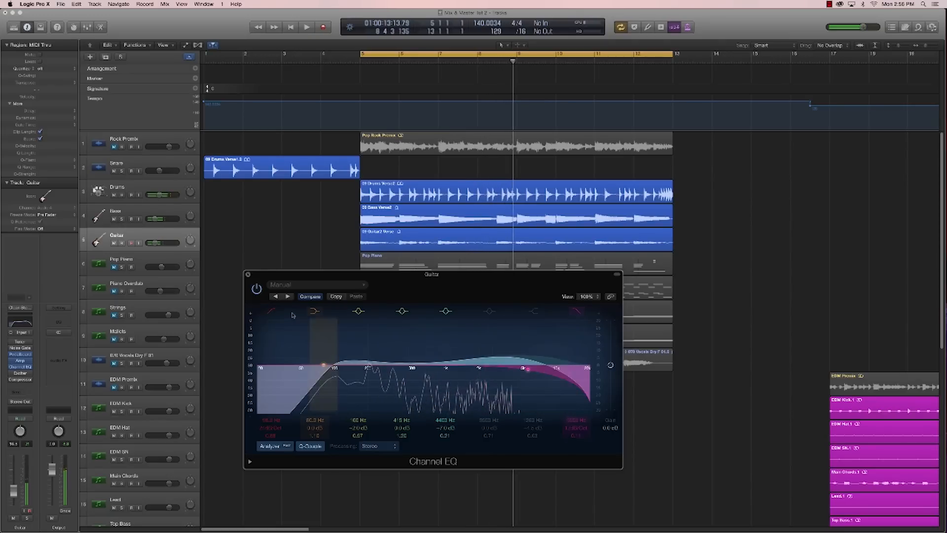
left_click(247, 275)
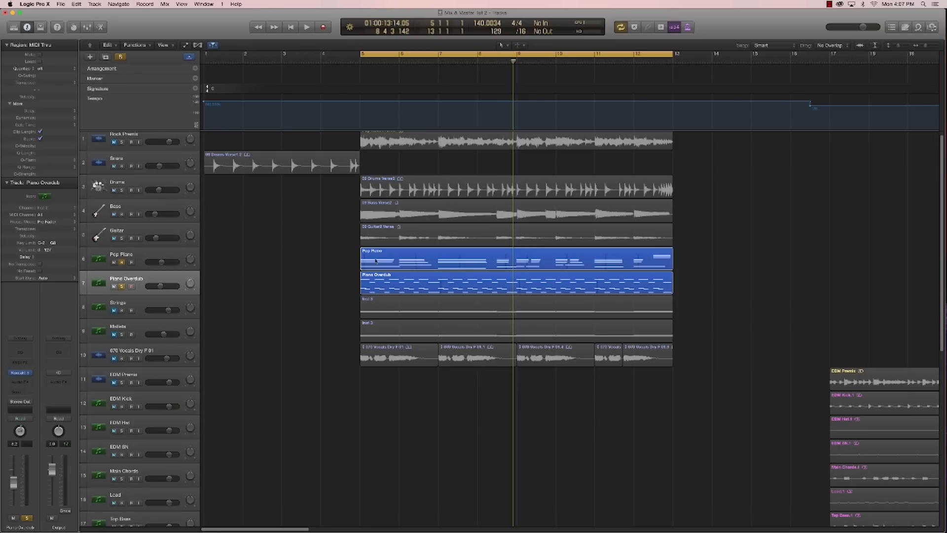
Step: Audition the two soloed piano parts, stop playback and select the Pop Piano track
key("space")
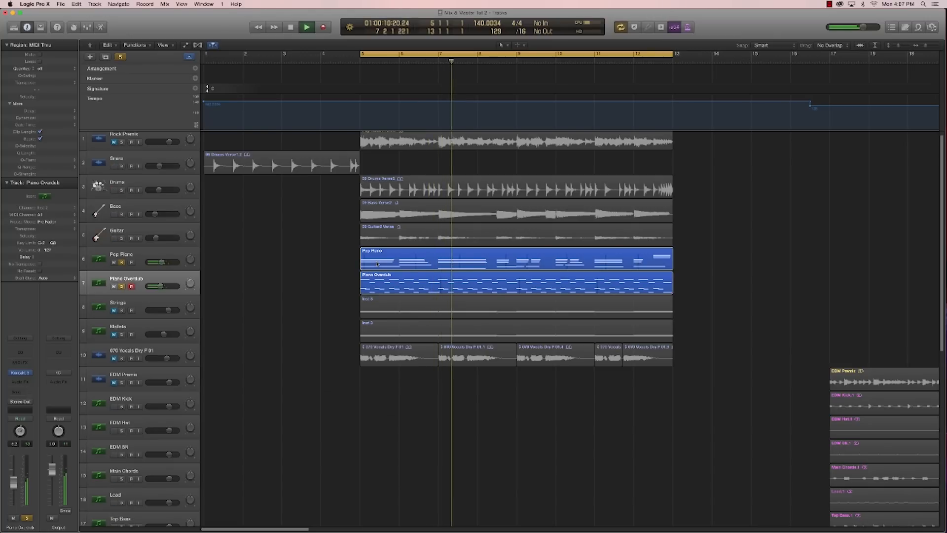
key("space")
left_click(163, 259)
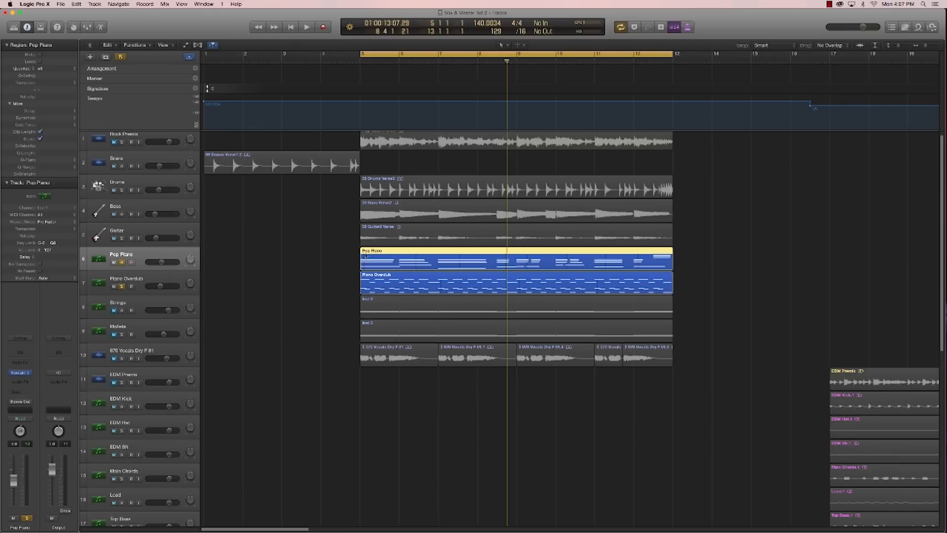
right_click(395, 254)
left_click(412, 254)
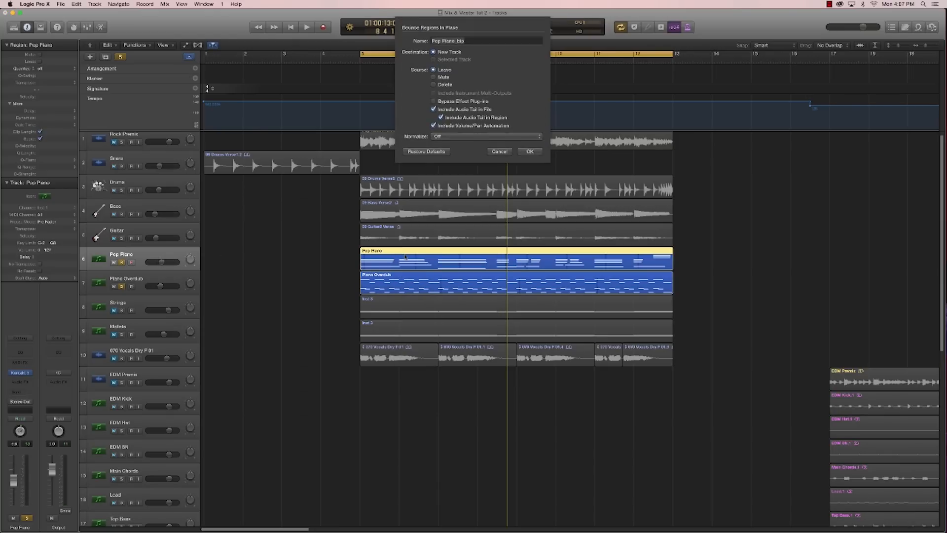
left_click(522, 152)
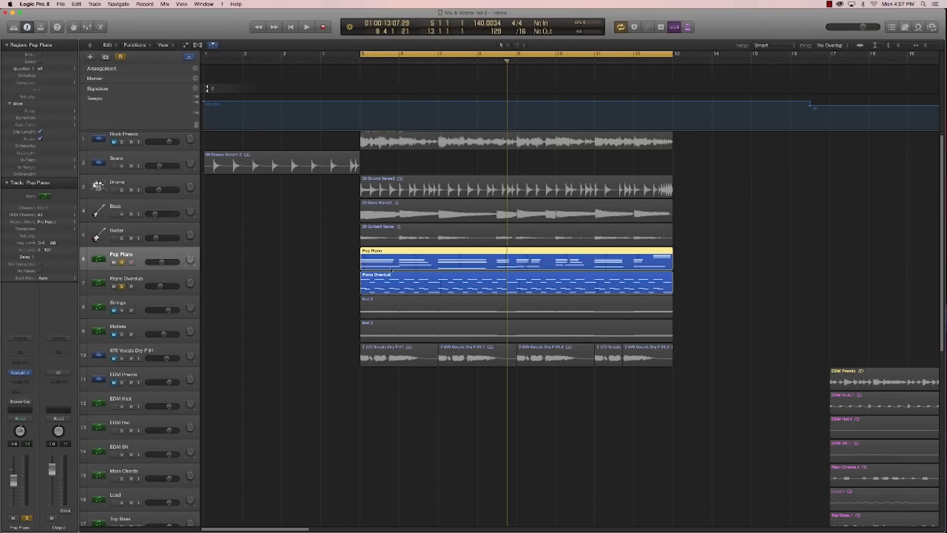
Step: Bounce the Pop Piano region in place to a new track, naming it Piano Chords
right_click(392, 252)
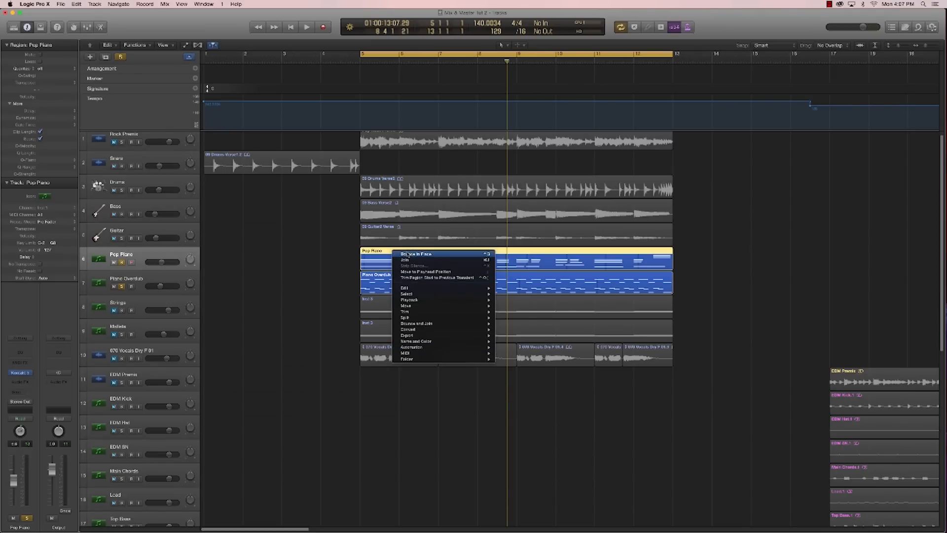
mouse_move(408, 325)
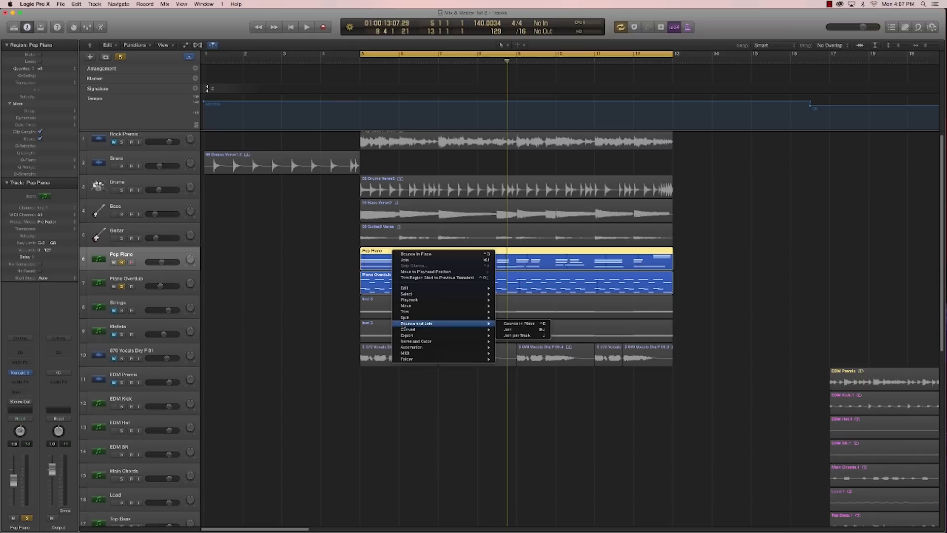
left_click(519, 324)
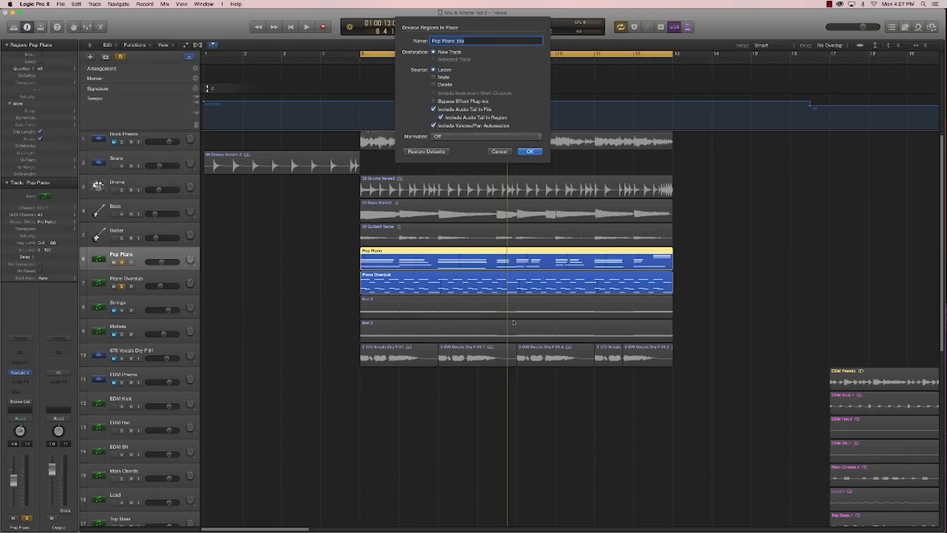
type("Piano Chords")
key("Return")
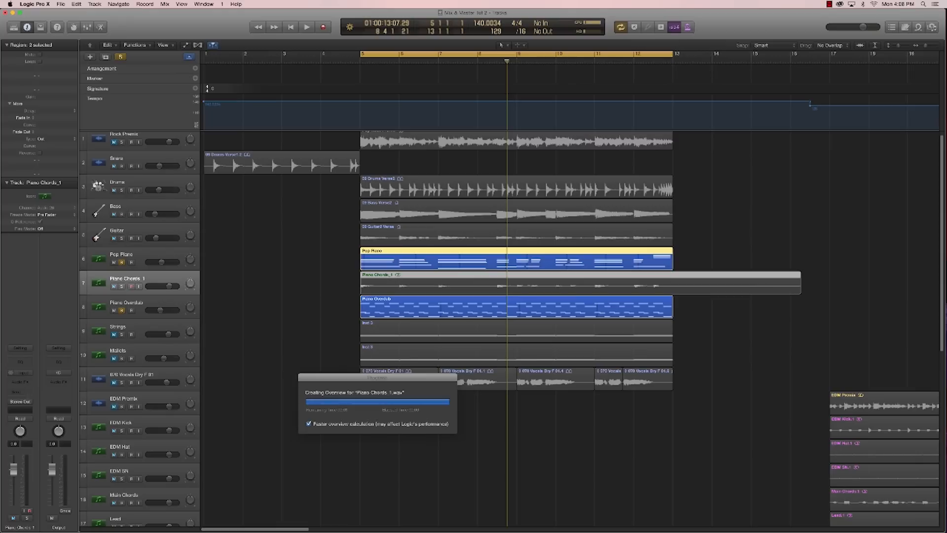
Step: Solo the bounced Piano Chords track and take the original Pop Piano track out of solo
left_click(137, 279)
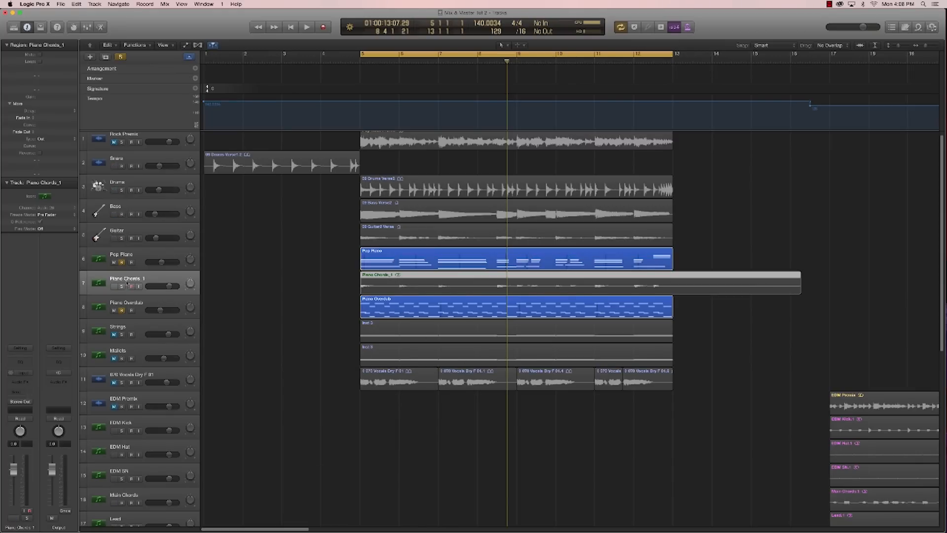
left_click(121, 286)
left_click(121, 262)
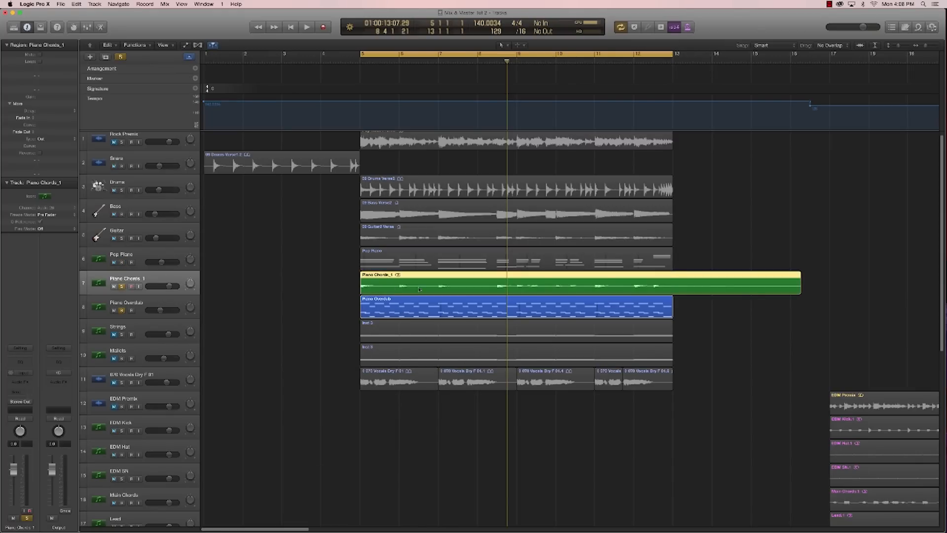
Step: Delete the part of the Piano Chords audio region that extends past bar 13
left_click_drag(676, 278, 824, 317)
mouse_move(677, 296)
left_mouse_down()
mouse_move(687, 296)
mouse_move(676, 299)
left_mouse_up()
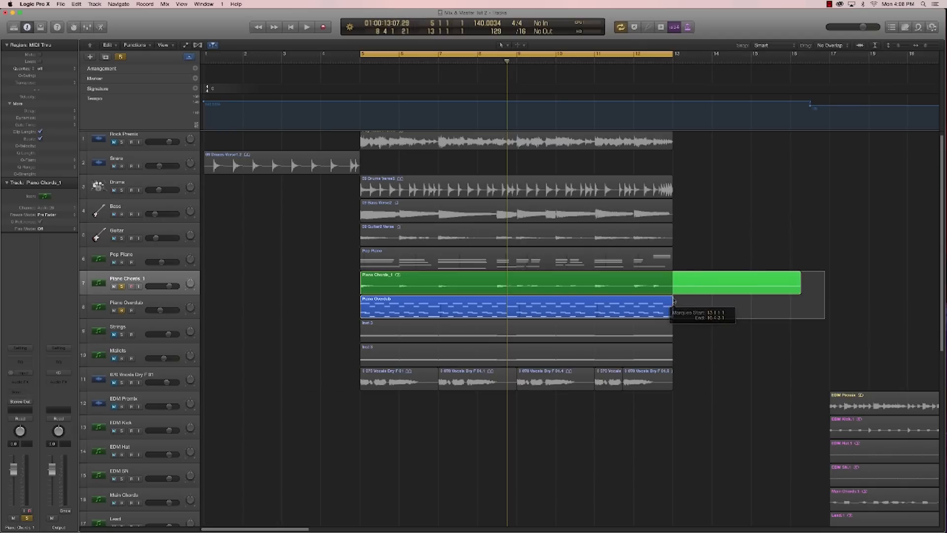
key("Delete")
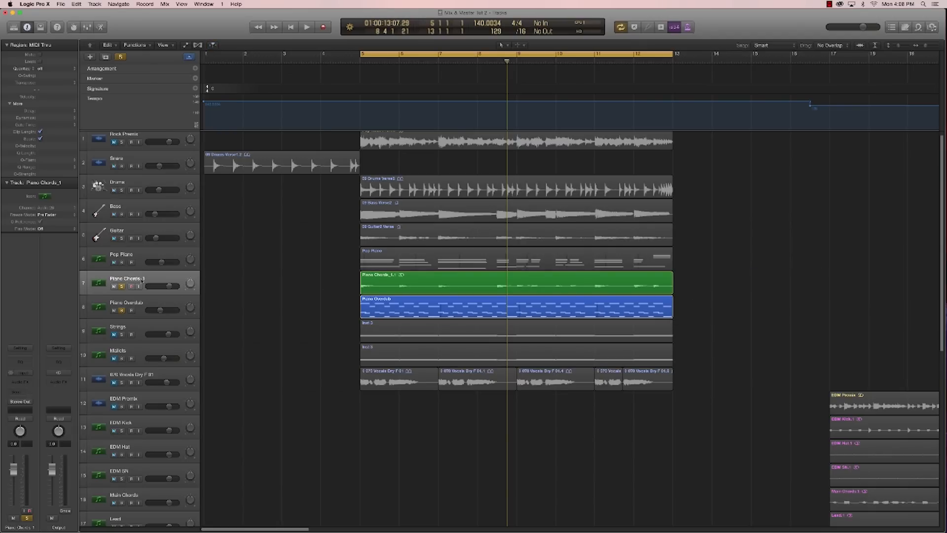
left_click(142, 280)
left_click(22, 348)
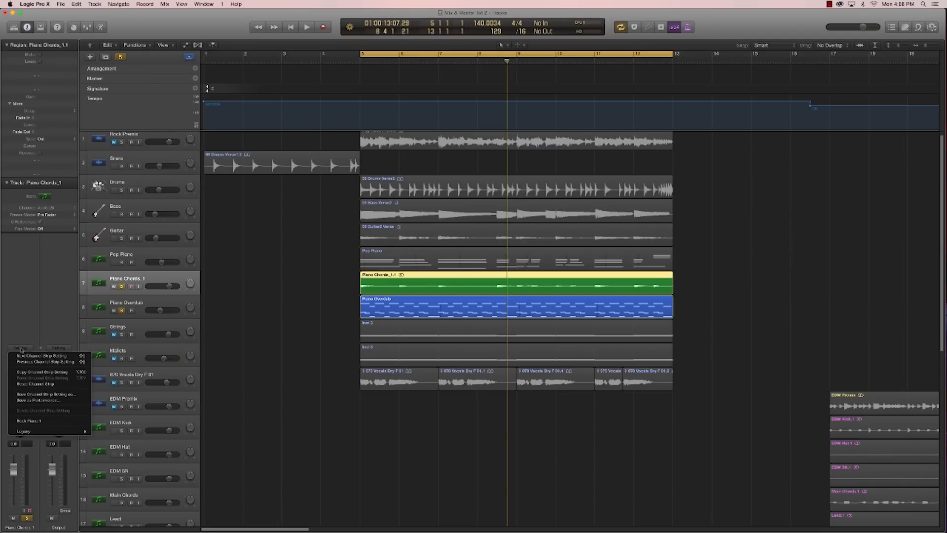
mouse_move(24, 433)
mouse_move(114, 433)
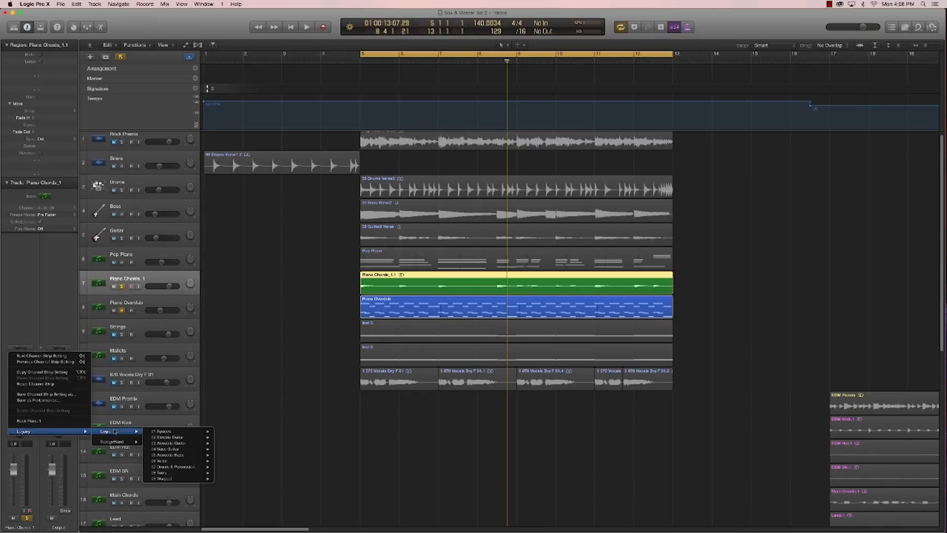
mouse_move(154, 439)
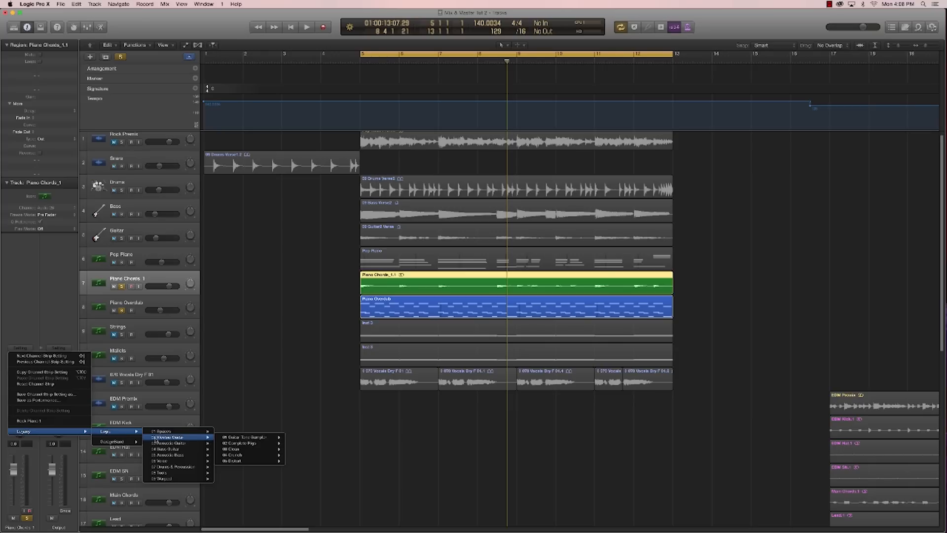
left_click(237, 418)
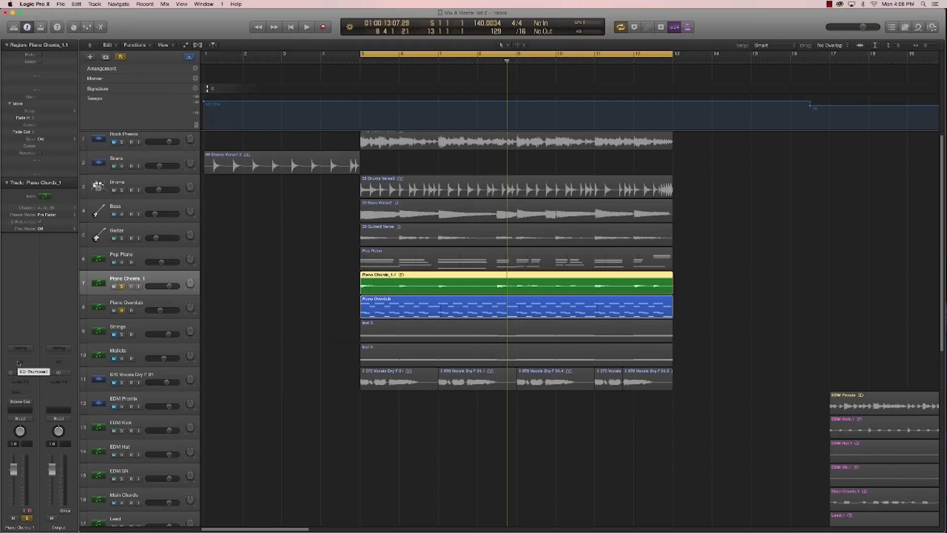
Step: Insert a Channel EQ and a Compressor on the Piano Chords track and close both plug-in windows
left_click(19, 361)
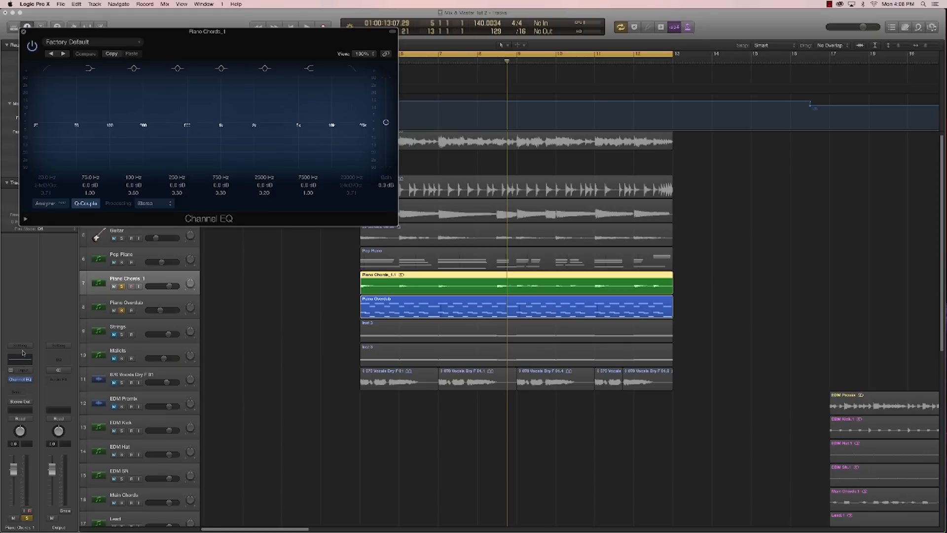
left_click(22, 353)
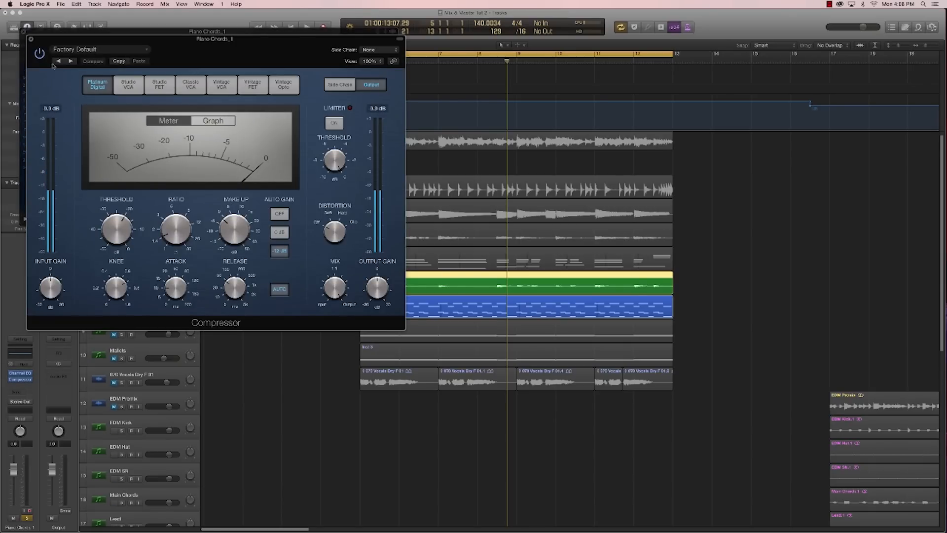
left_click(31, 39)
left_click(23, 31)
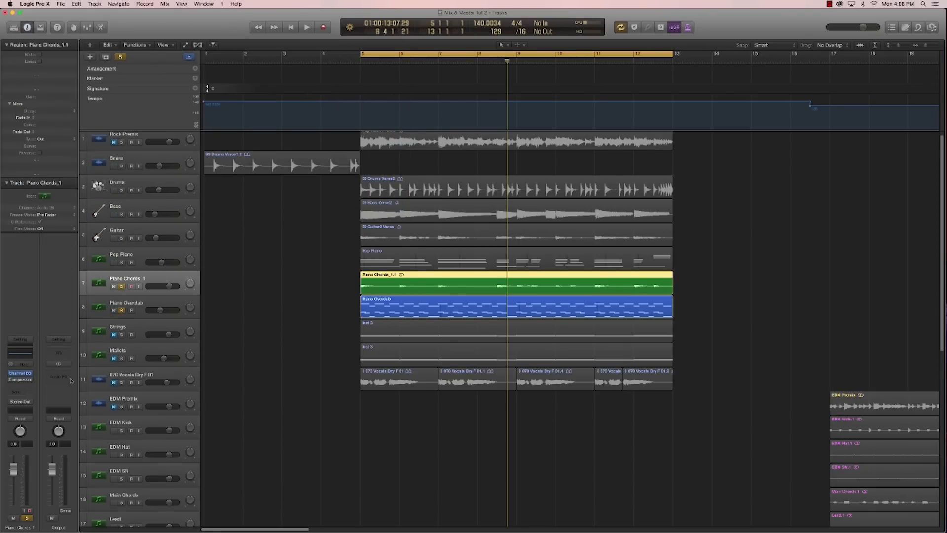
Step: Take Piano Overdub out of solo and open the Piano Chords Channel EQ below its region
left_click(244, 302)
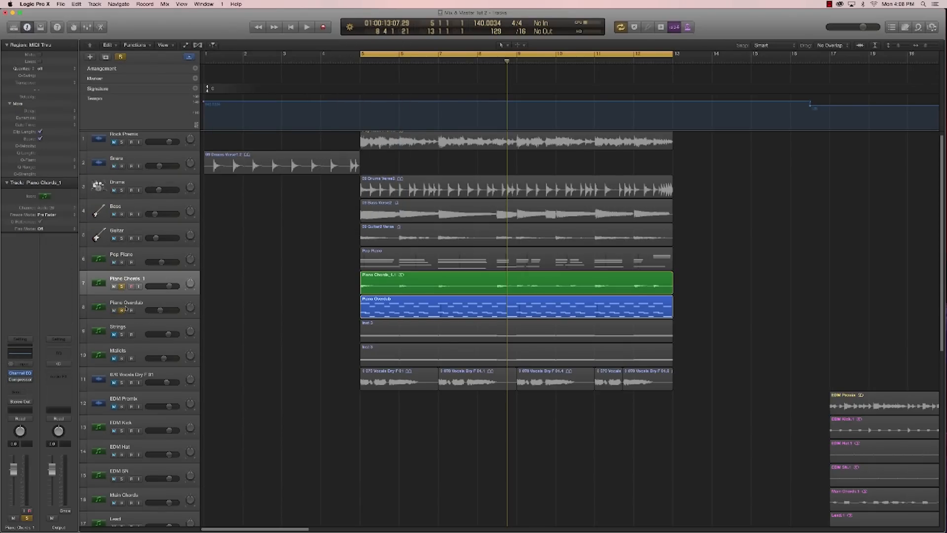
left_click(158, 280)
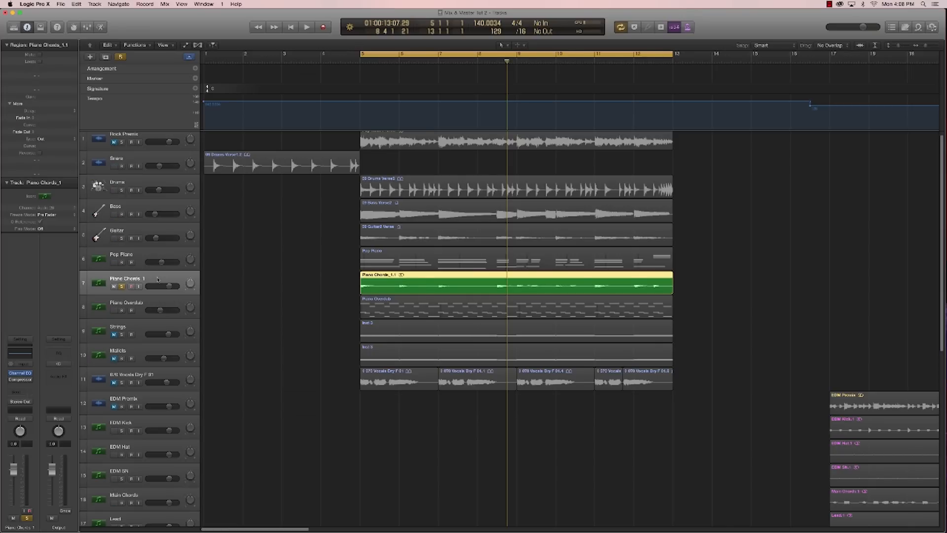
left_click(20, 373)
left_click_drag(210, 47, 482, 319)
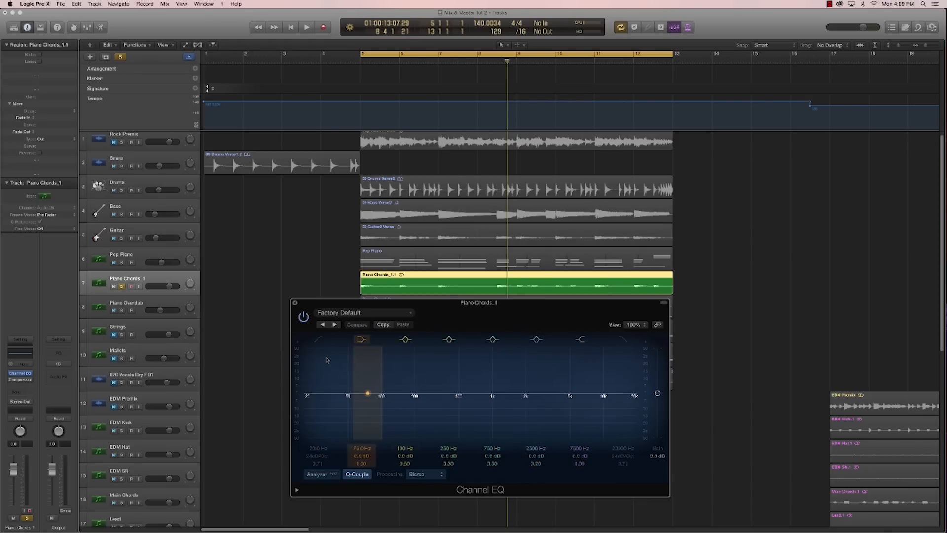
Step: Enable the piano EQ's low cut and set it to about 140 Hz with a 48 dB/Oct slope
left_click(319, 339)
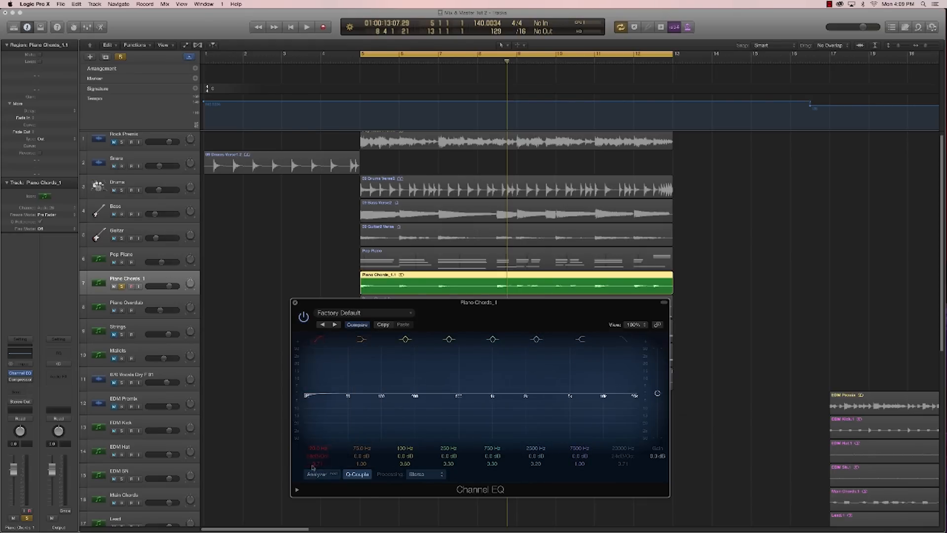
left_click_drag(310, 425, 416, 428)
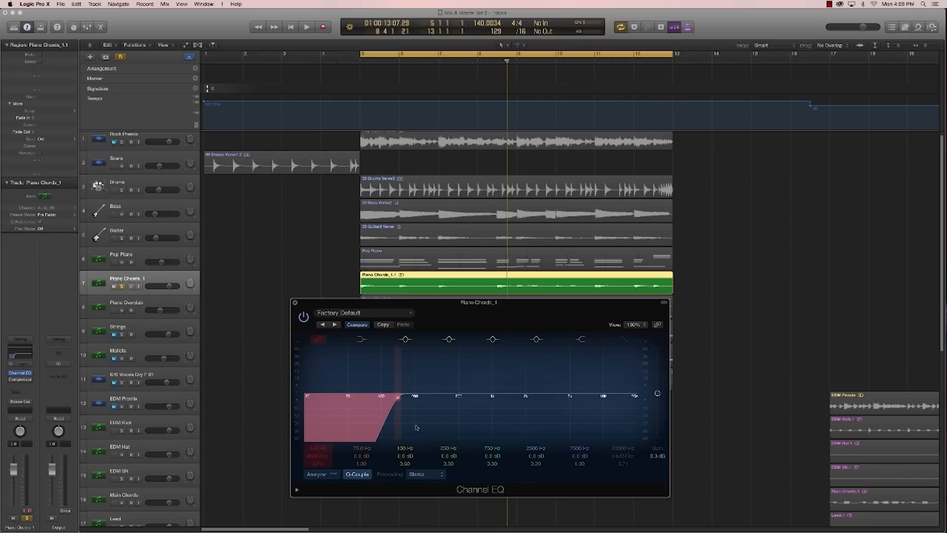
left_click_drag(416, 428, 422, 425)
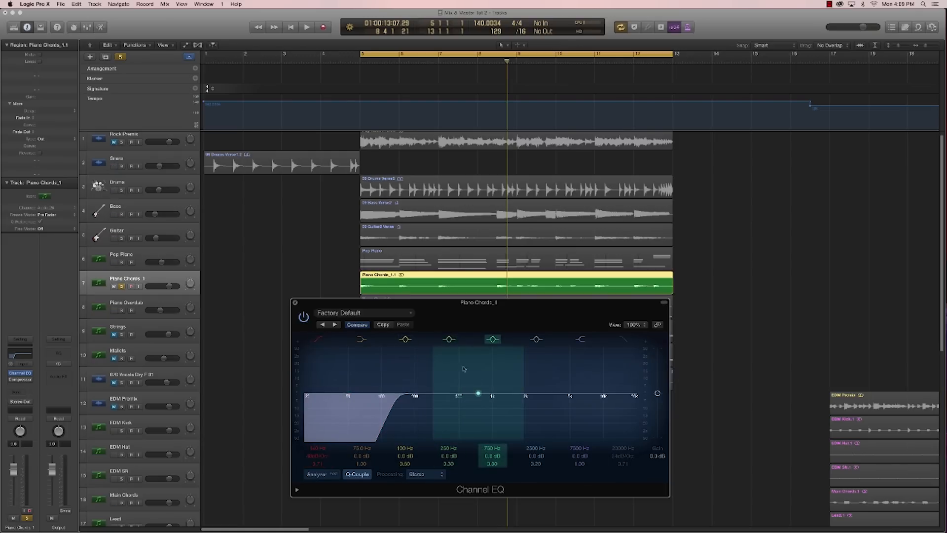
Step: Dip the piano EQ about 3 dB near 200 Hz and boost its high shelf to +14.5 dB
left_click_drag(419, 401, 416, 409)
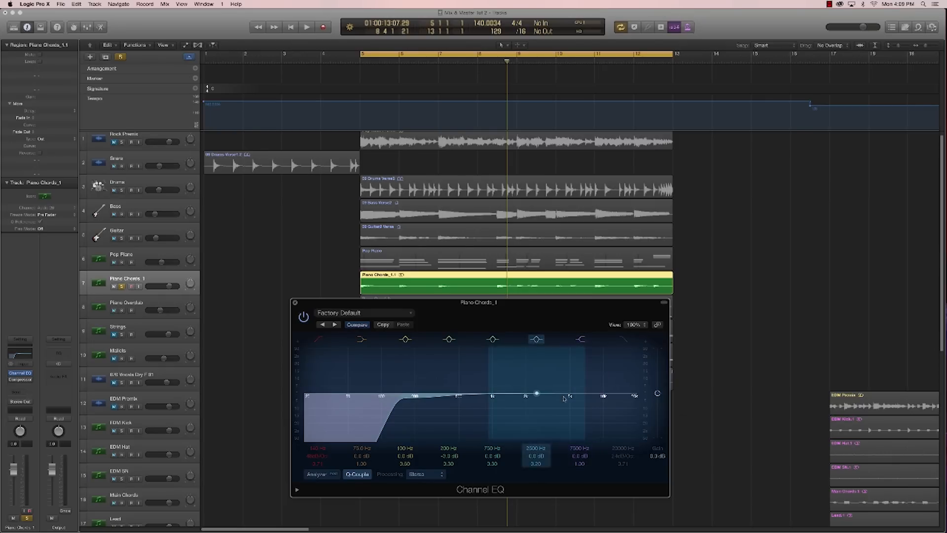
mouse_move(587, 423)
left_mouse_down()
mouse_move(577, 395)
mouse_move(580, 420)
left_mouse_up()
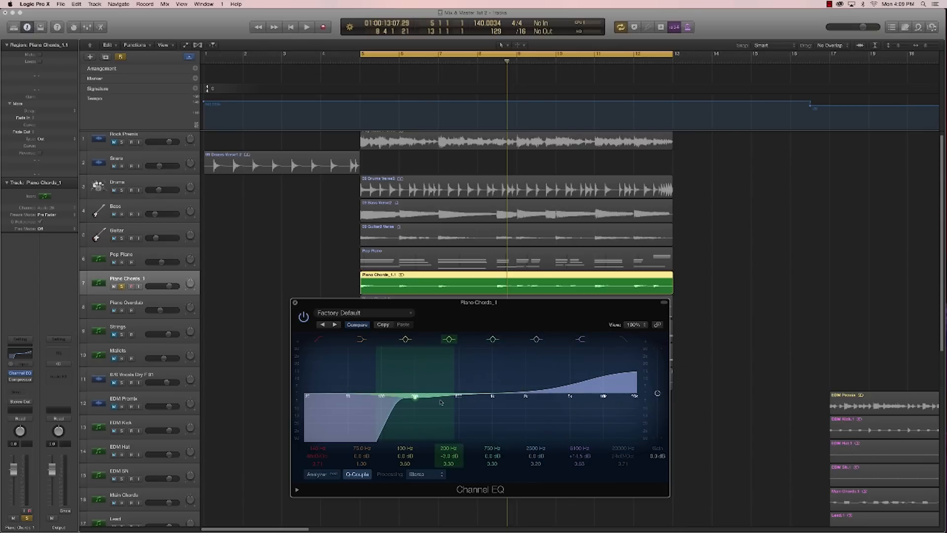
Step: Compare the piano chords with the Channel EQ bypassed and active during playback
key("space")
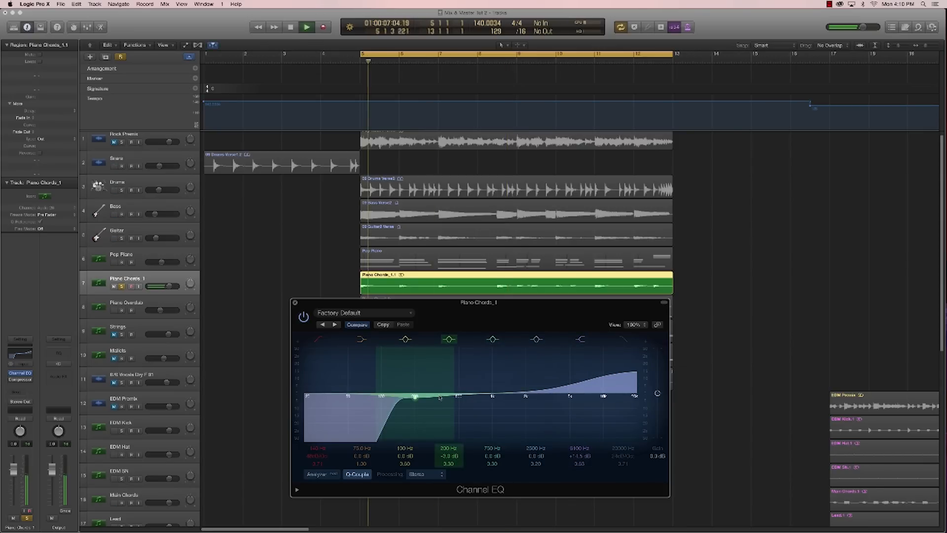
left_click(304, 316)
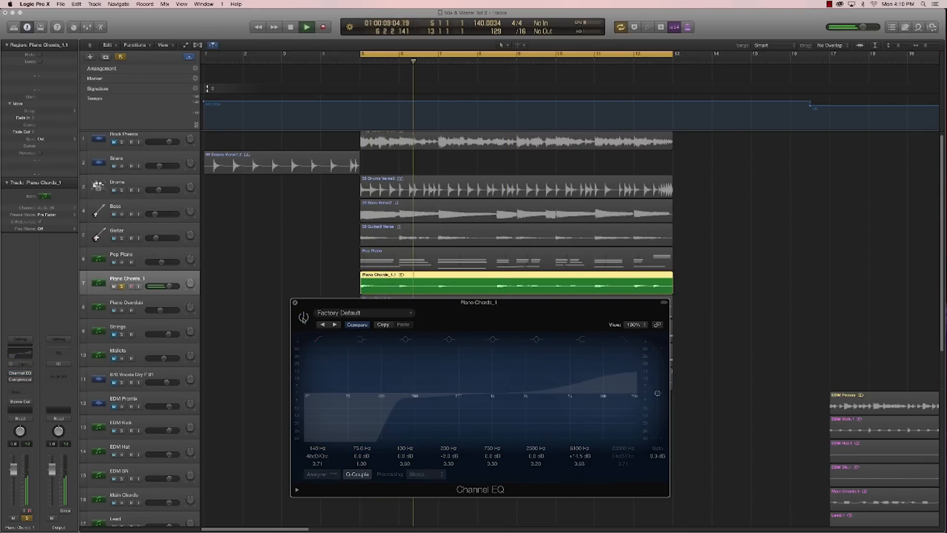
left_click(304, 316)
key("space")
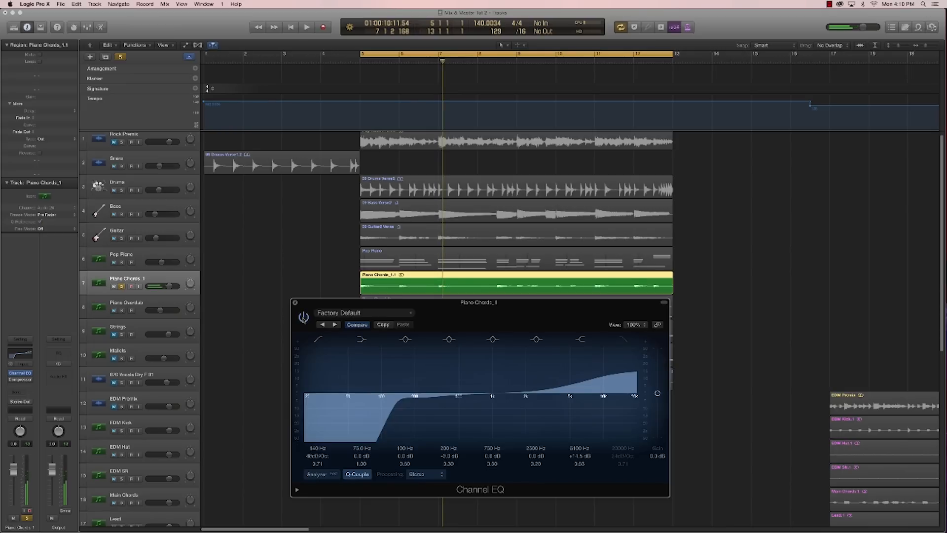
Step: Raise the piano EQ's high shelf to about +23.5 dB during playback, stop and close the Channel EQ
key("space")
left_click_drag(569, 378, 557, 348)
key("space")
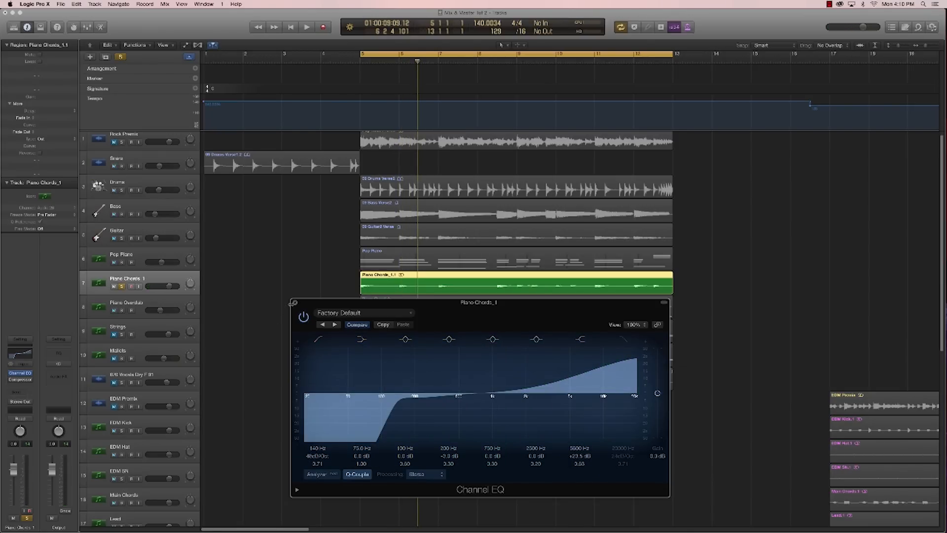
left_click(294, 302)
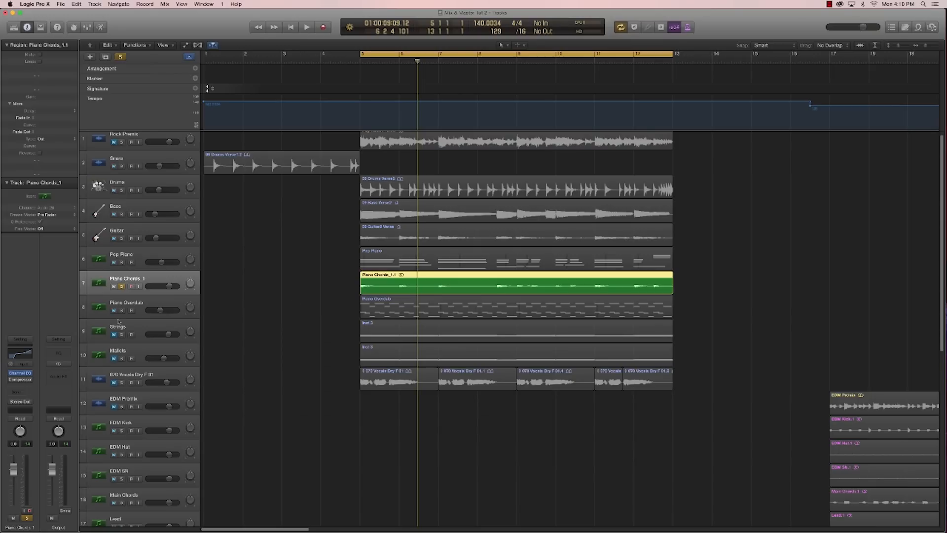
Step: Load the Type U Aggressive Piano keyboard preset in the piano chords' Compressor
left_click(20, 379)
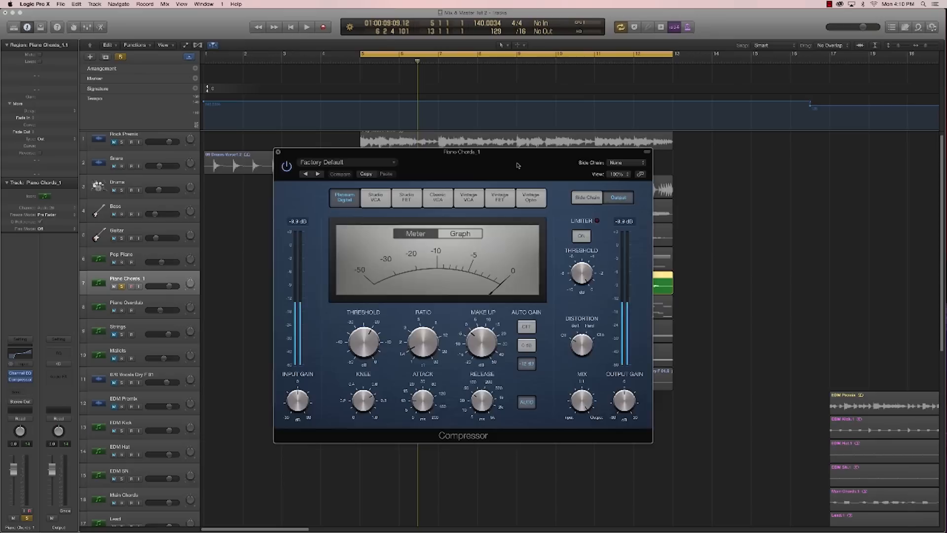
left_click(349, 164)
mouse_move(337, 302)
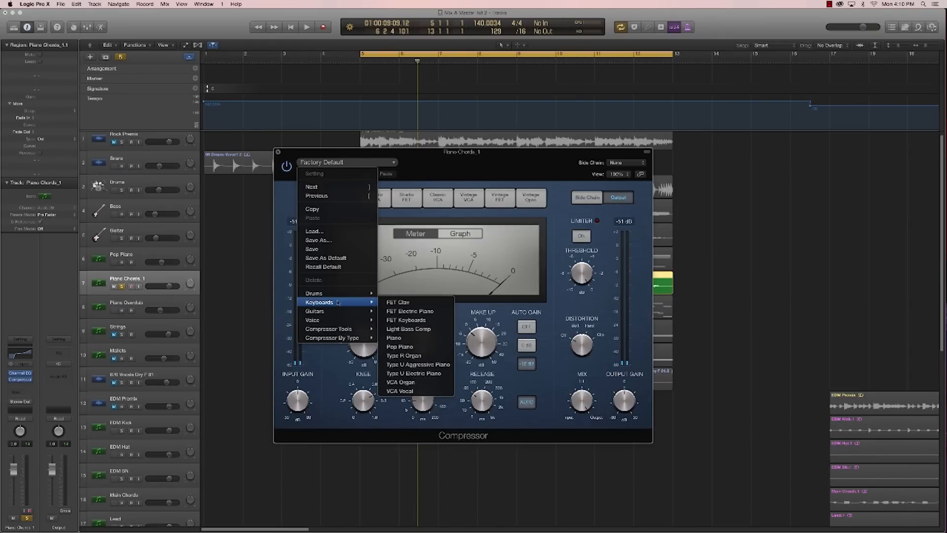
left_click(432, 367)
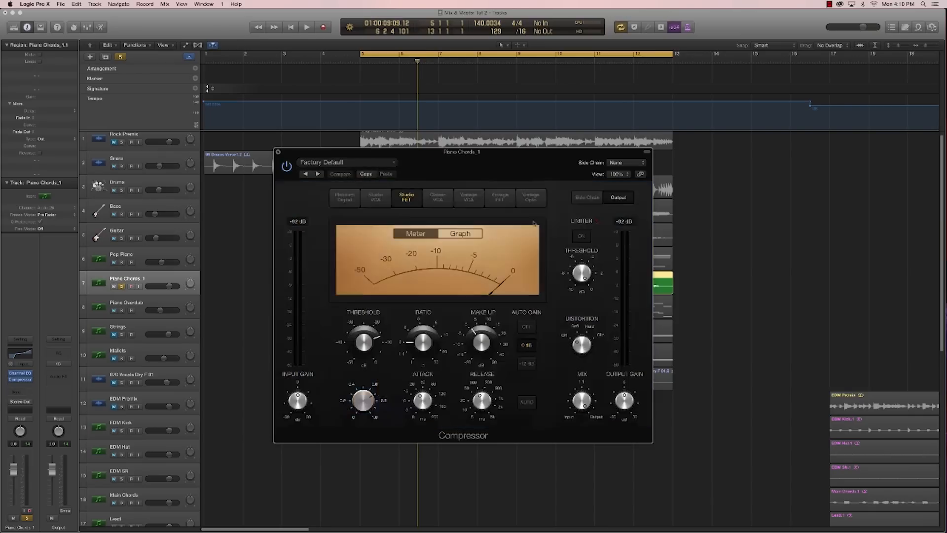
mouse_move(448, 374)
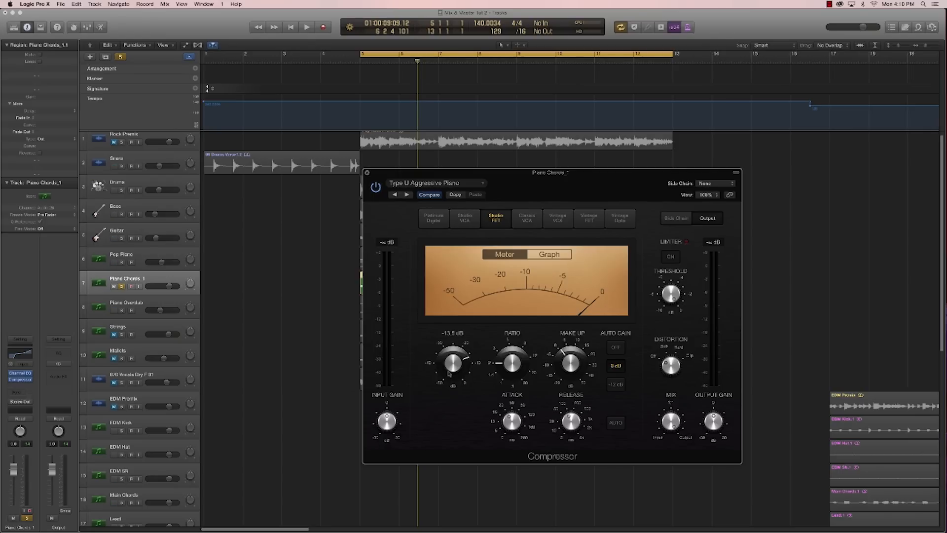
Step: Lower the piano chords' volume and the Compressor's threshold, refining the threshold by ear during playback, and close the Compressor
left_click_drag(449, 373, 447, 406)
left_click_drag(591, 178, 624, 178)
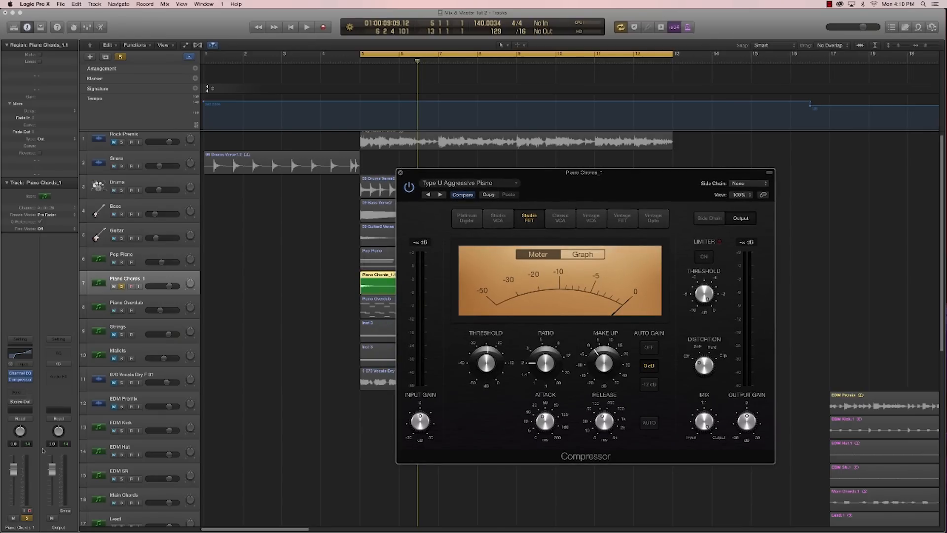
left_click_drag(14, 472, 15, 487)
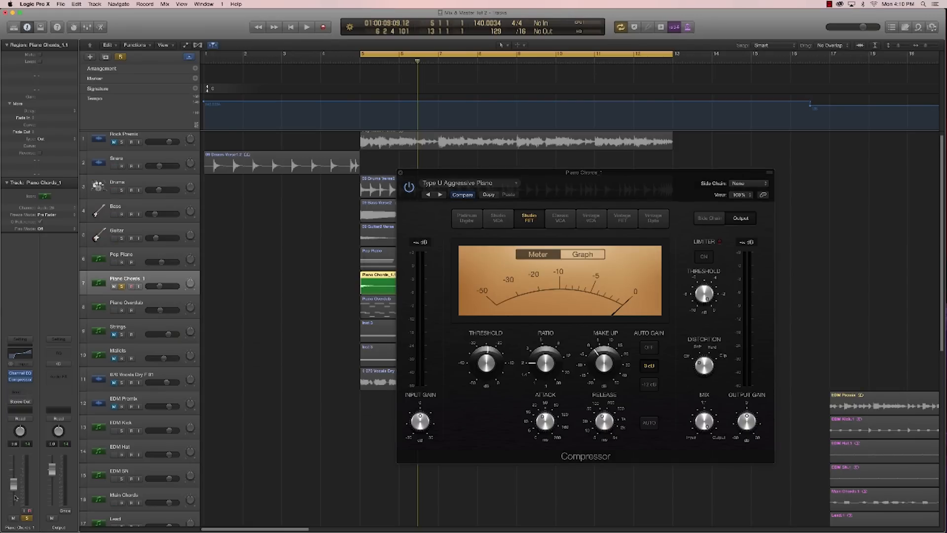
key("space")
left_click_drag(483, 373, 479, 397)
key("space")
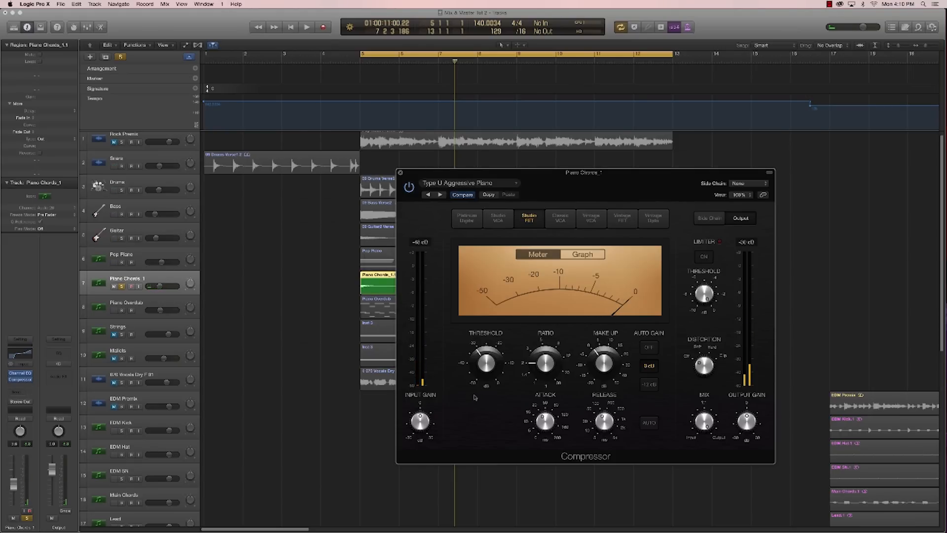
mouse_move(468, 377)
key("space")
mouse_move(483, 364)
left_mouse_down()
mouse_move(480, 393)
mouse_move(479, 351)
left_mouse_up()
key("space")
left_click(399, 172)
Step: Raise the high shelf in the piano chords' Channel EQ to +24.0 dB, audition it and close the EQ
left_click(23, 357)
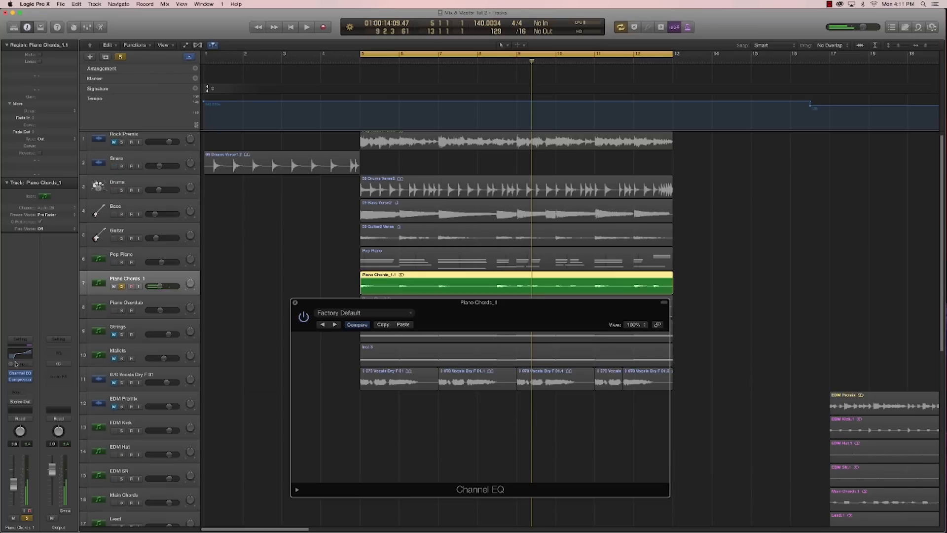
left_click_drag(564, 366, 562, 370)
key("space")
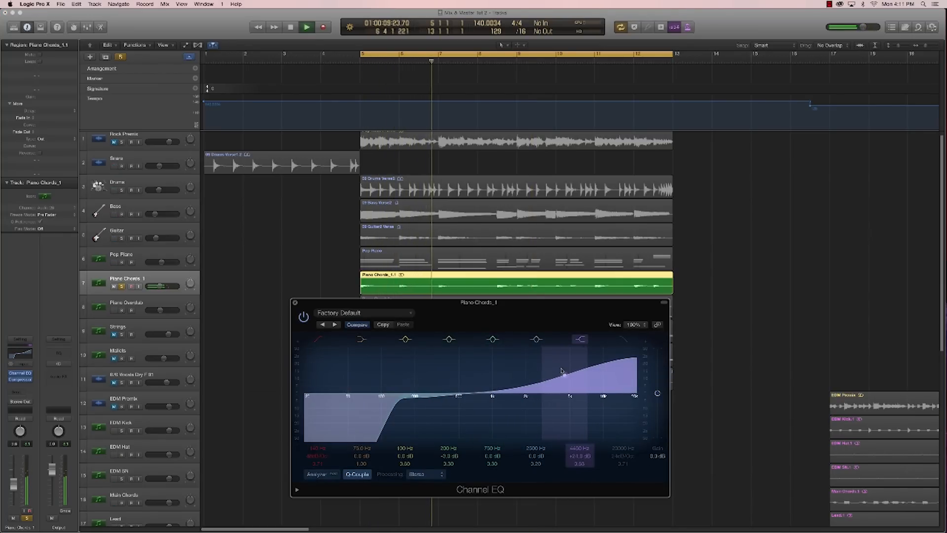
key("space")
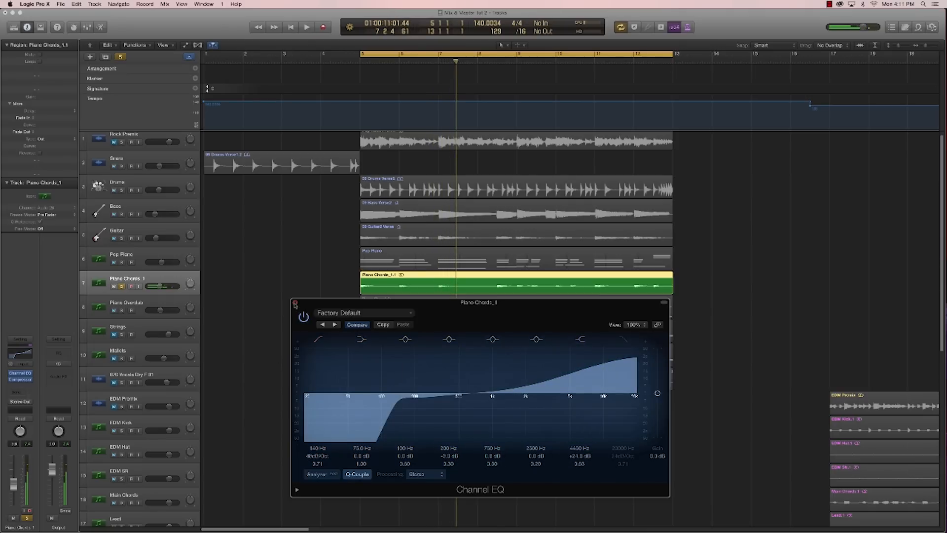
left_click(295, 302)
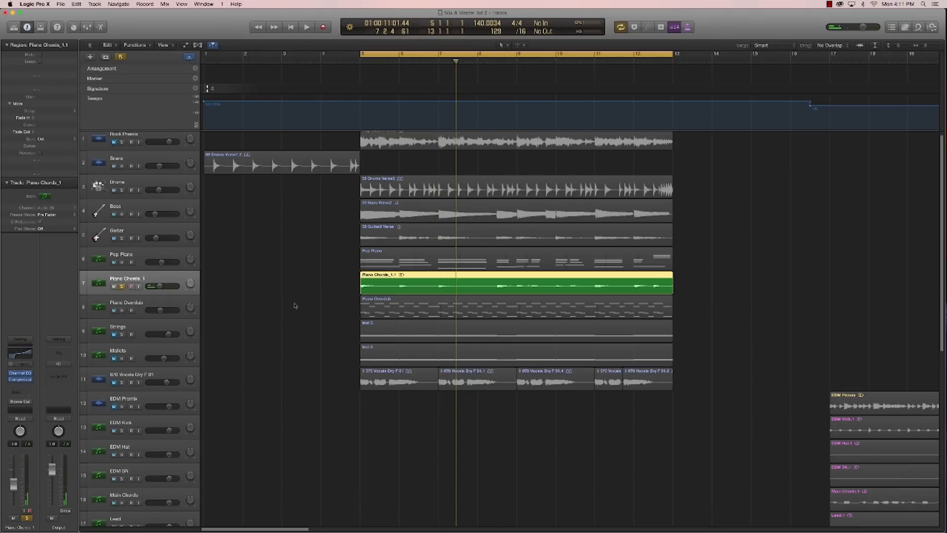
Step: Solo the guitar and bass alongside the piano chords and lower the piano chords' volume during playback
left_click(122, 238)
left_click(121, 214)
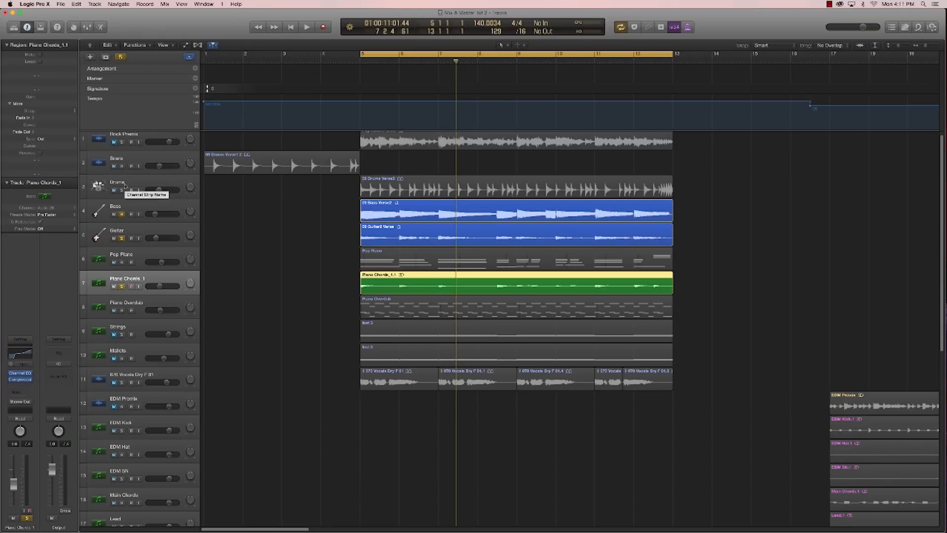
key("space")
left_click_drag(14, 487, 14, 497)
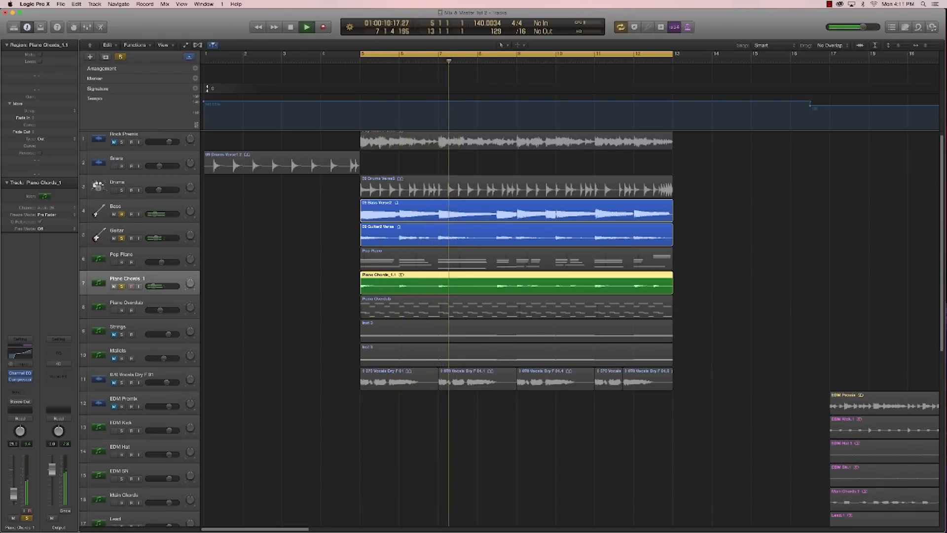
key("space")
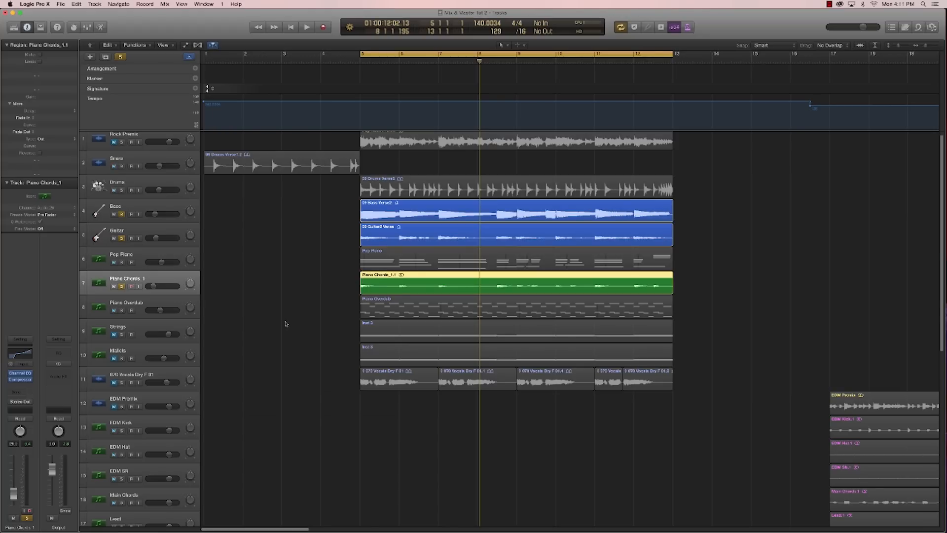
Step: Insert a stereo Space Designer reverb after the Compressor on the piano chords track
left_click(20, 385)
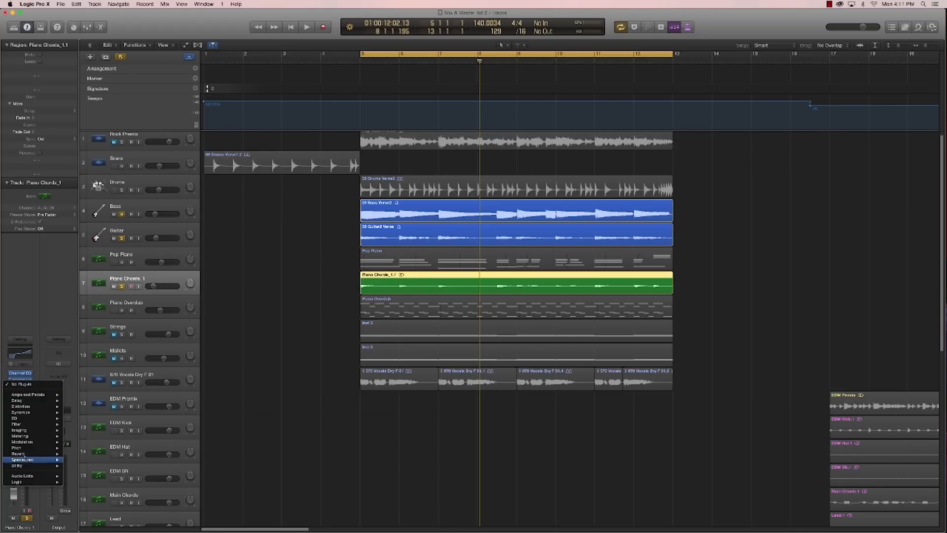
mouse_move(25, 456)
mouse_move(99, 472)
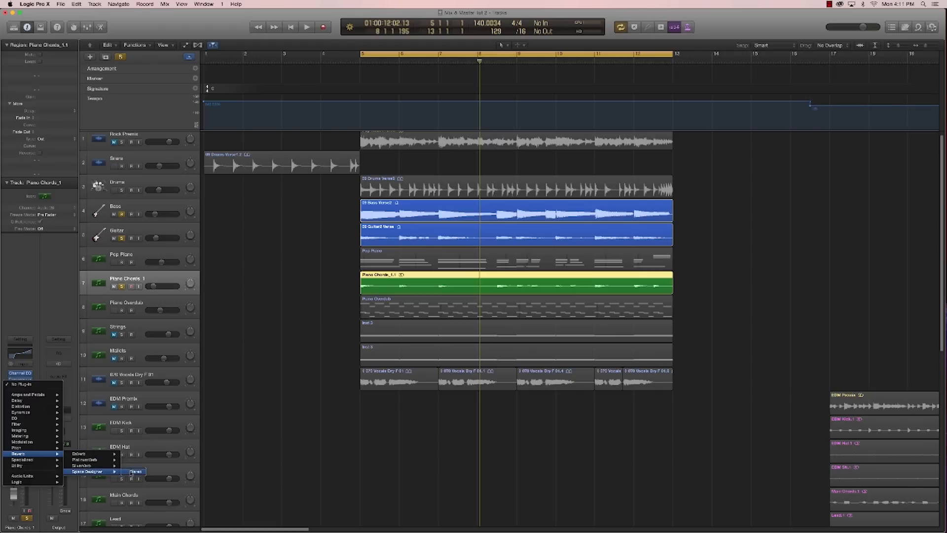
left_click(134, 471)
left_click_drag(165, 39, 695, 240)
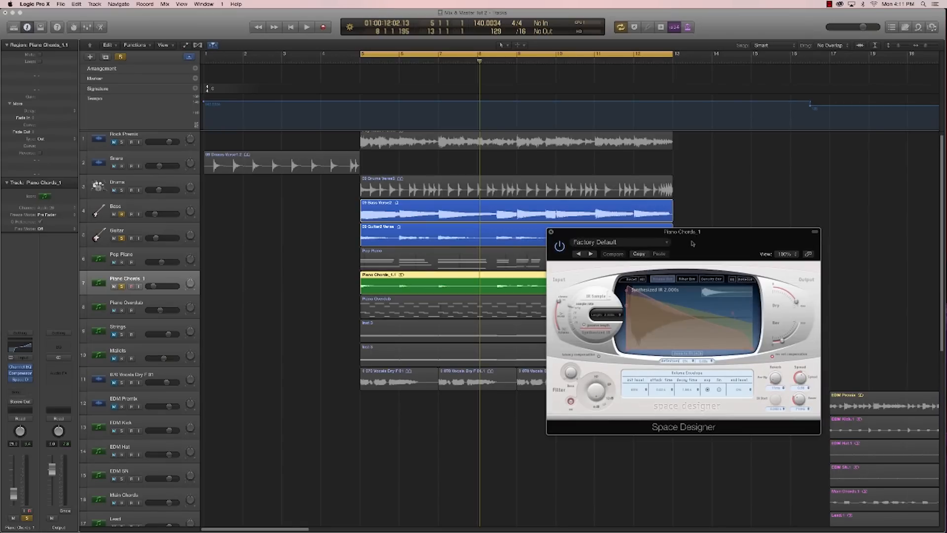
Step: Load the 1.4s Piano Reflection preset from the medium rooms in Space Designer and audition it with the soloed tracks
left_click(629, 247)
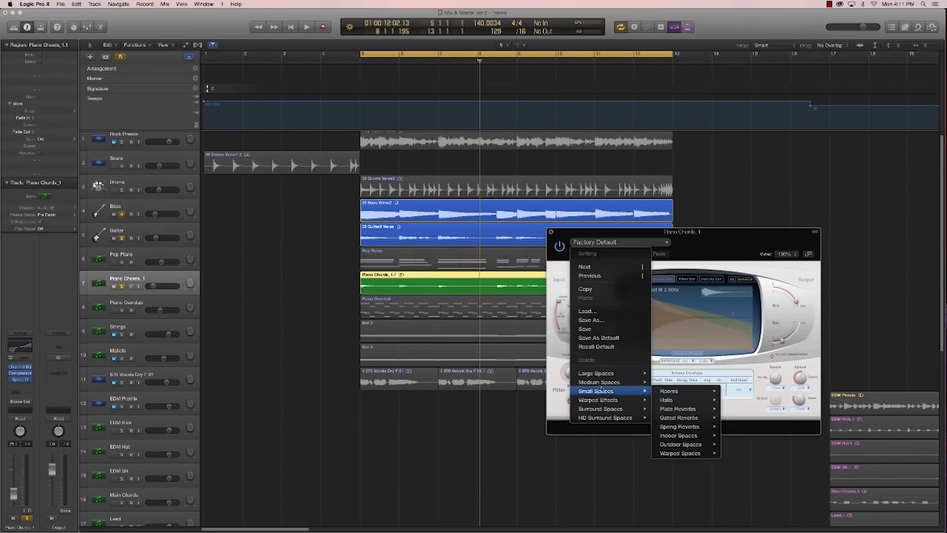
mouse_move(598, 385)
mouse_move(693, 385)
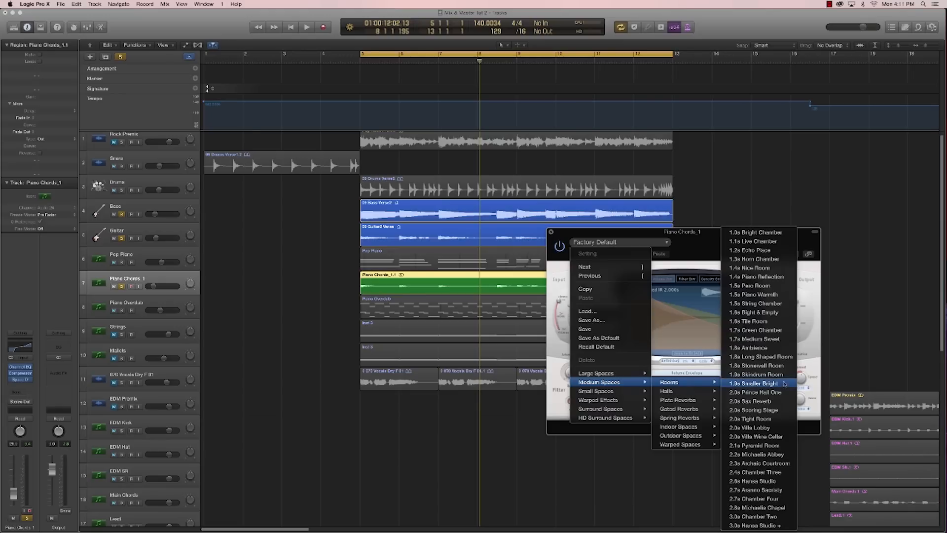
left_click(754, 276)
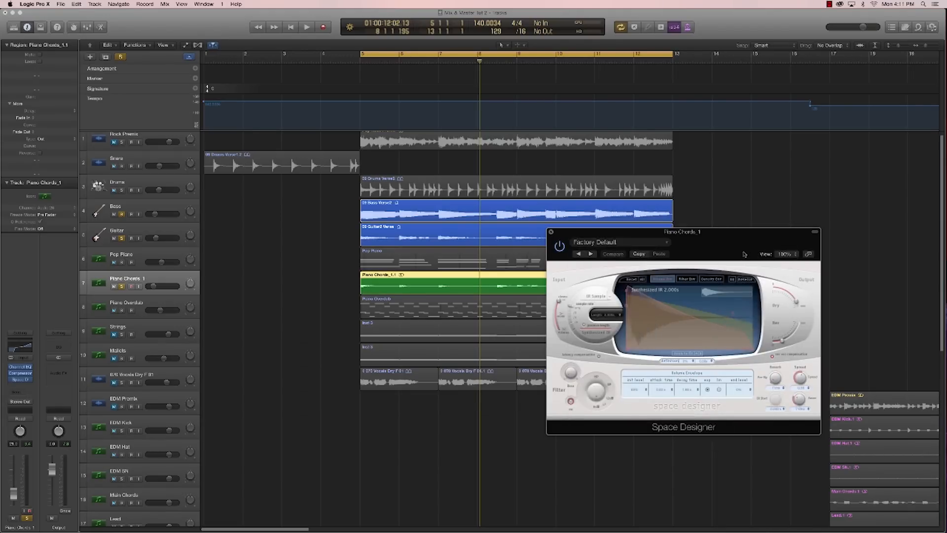
left_click_drag(749, 239, 694, 282)
key("space")
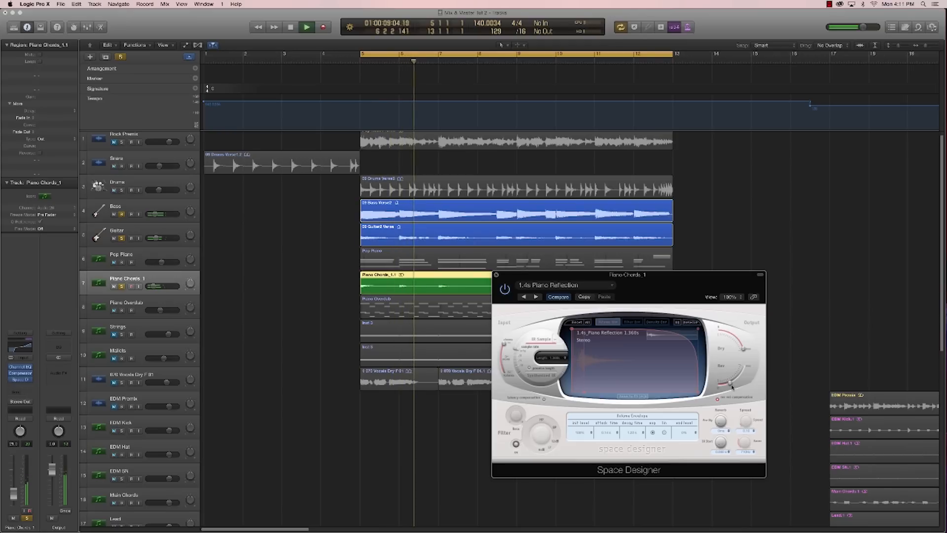
key("space")
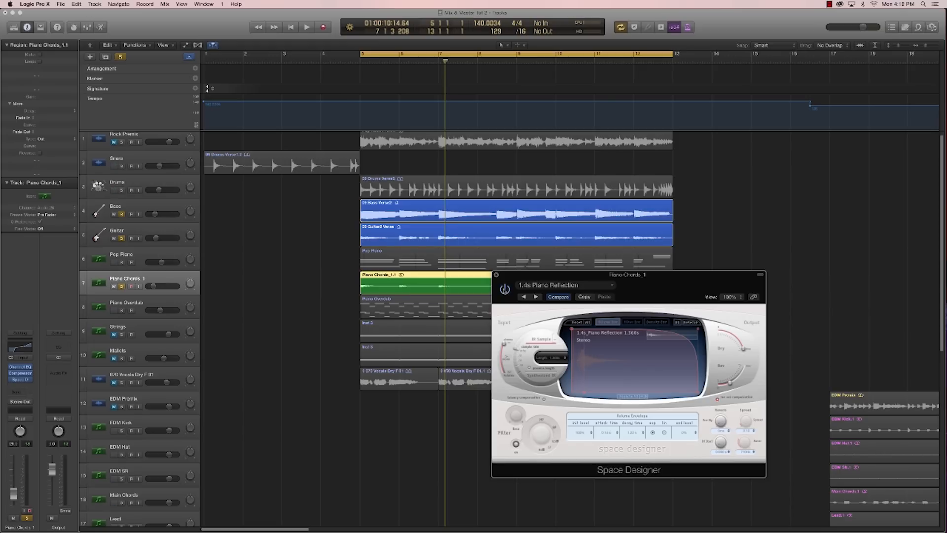
Step: Raise the wet level of the piano chords' Space Designer reverb slightly during playback
left_click_drag(508, 277, 558, 275)
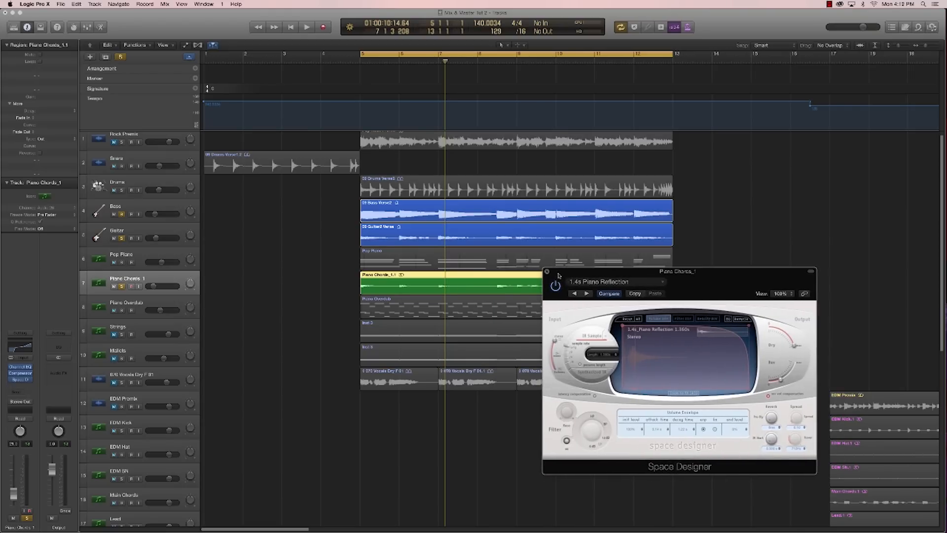
key("space")
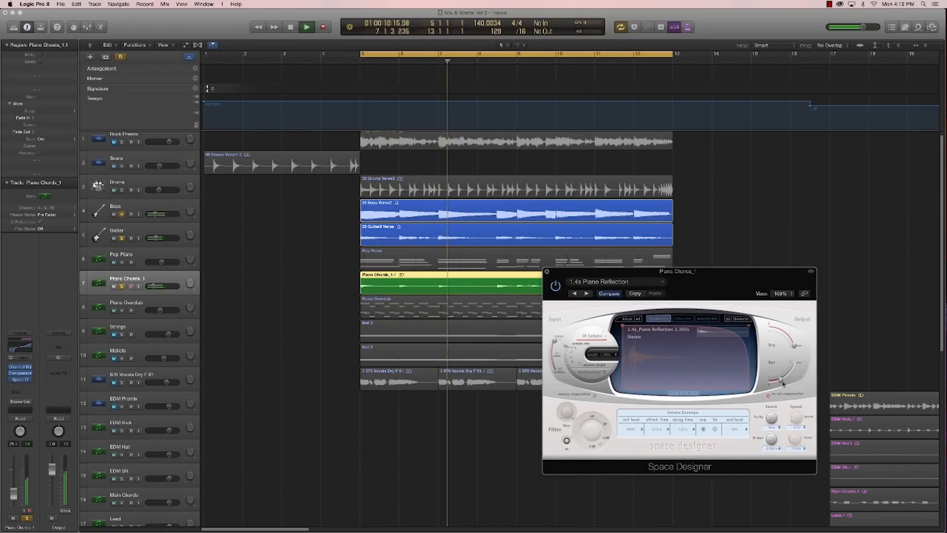
mouse_move(782, 382)
left_mouse_down()
mouse_move(795, 375)
mouse_move(791, 388)
left_mouse_up()
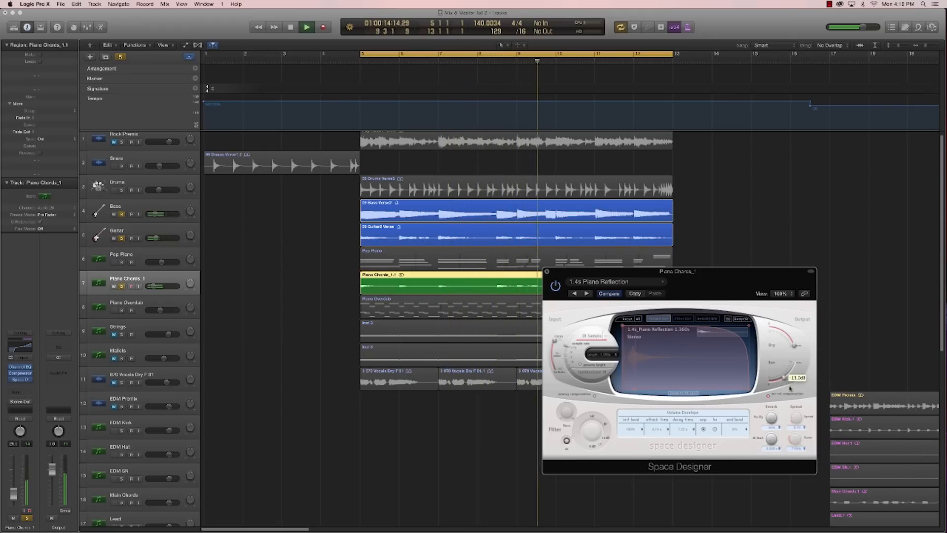
key("space")
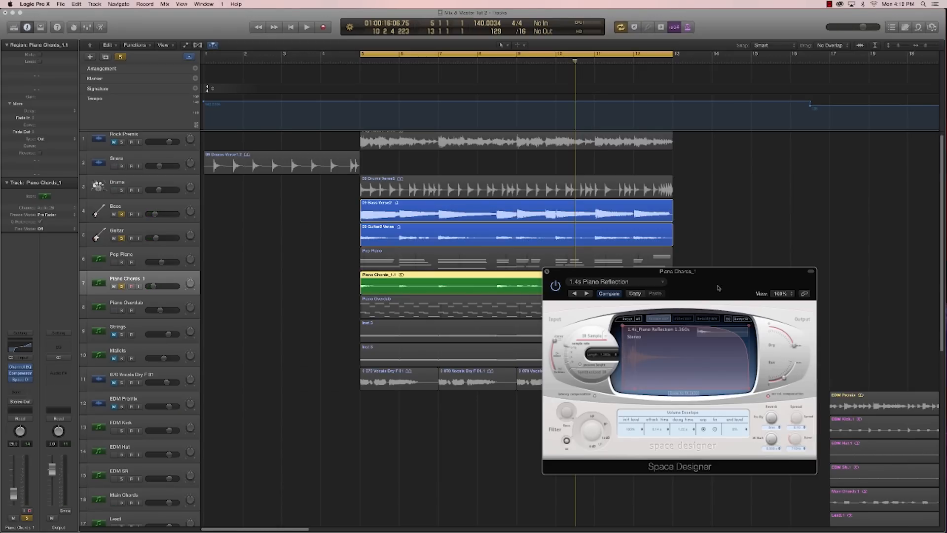
Step: Turn on Space Designer's built-in EQ and cut the reverb's low frequencies with its low shelf
left_click_drag(732, 295, 719, 311)
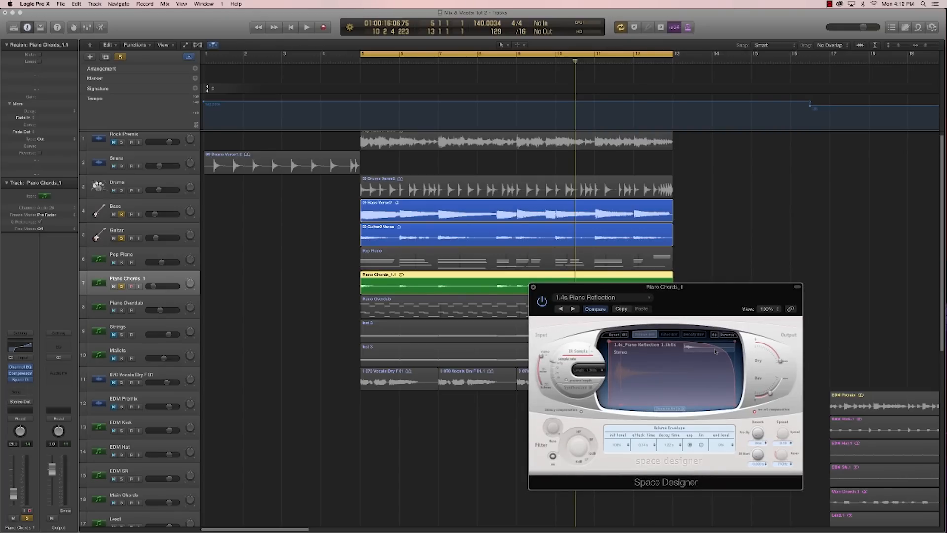
left_click(714, 335)
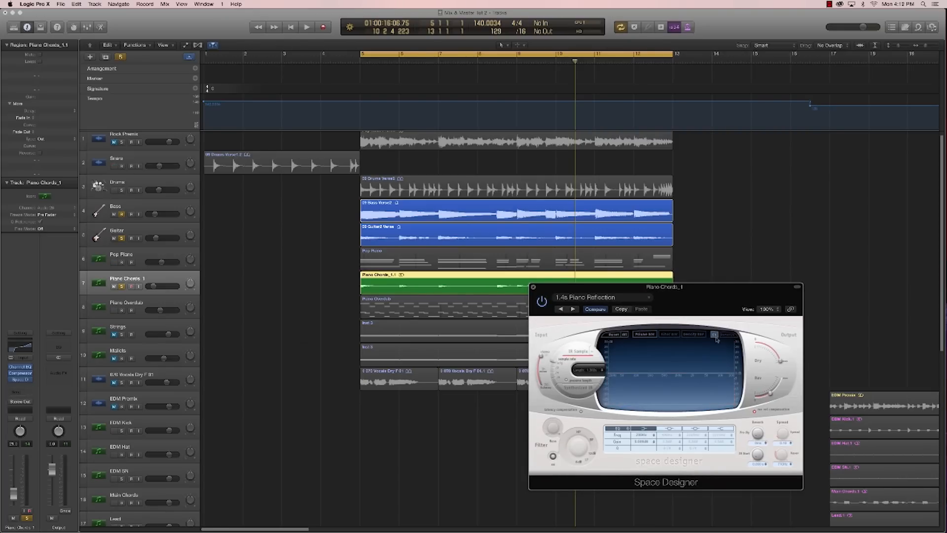
left_click_drag(641, 441, 622, 451)
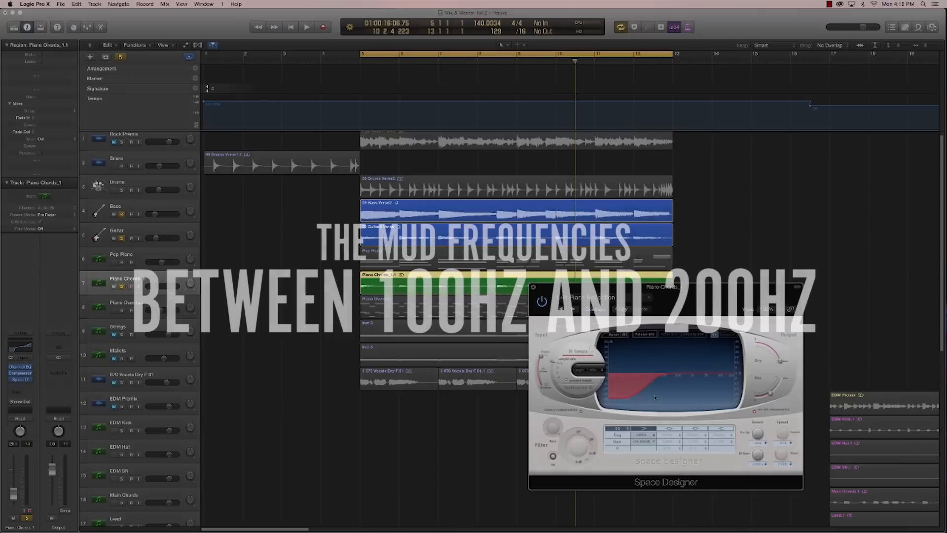
key("space")
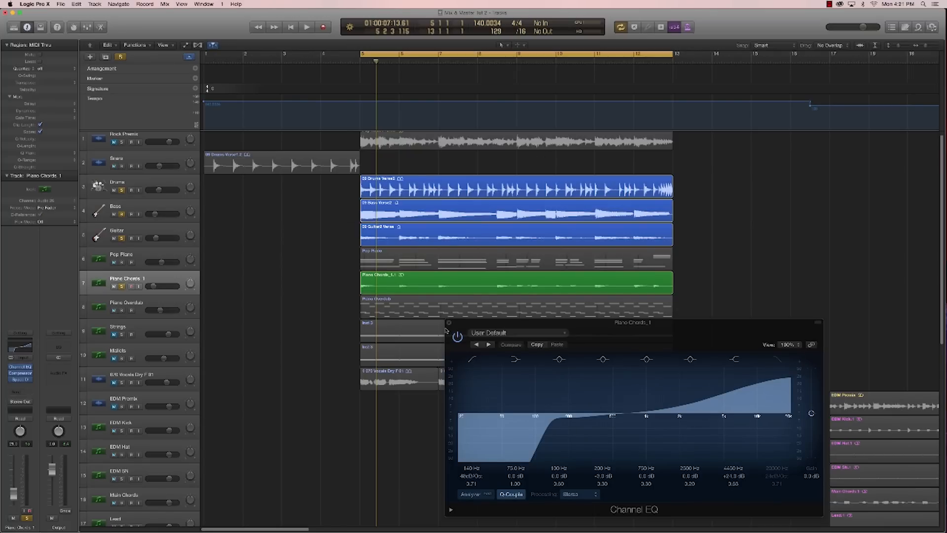
Step: Move the piano Channel EQ's low cut up to about 200 Hz and lower its Q to 0.60 during playback, and close it
left_click_drag(484, 326, 466, 241)
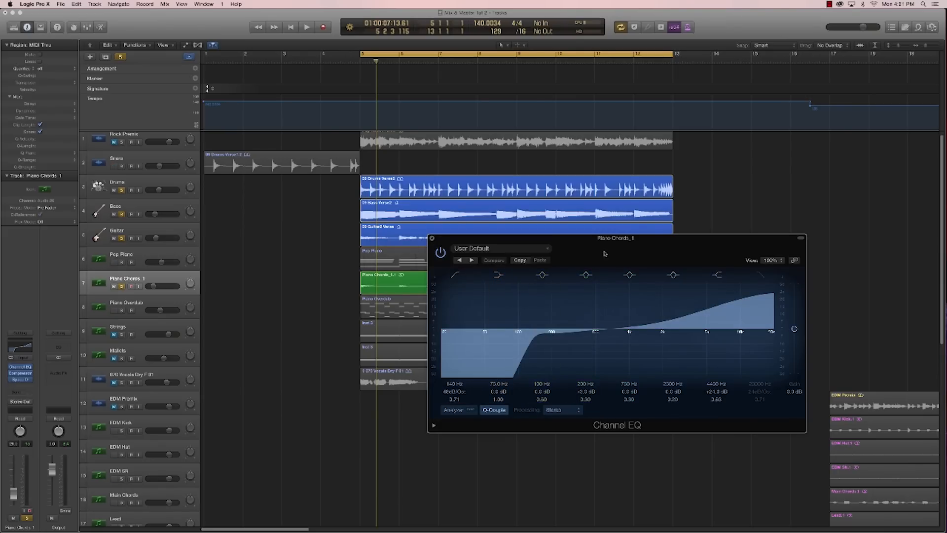
left_click_drag(604, 253, 595, 278)
key("space")
left_click_drag(530, 387, 560, 392)
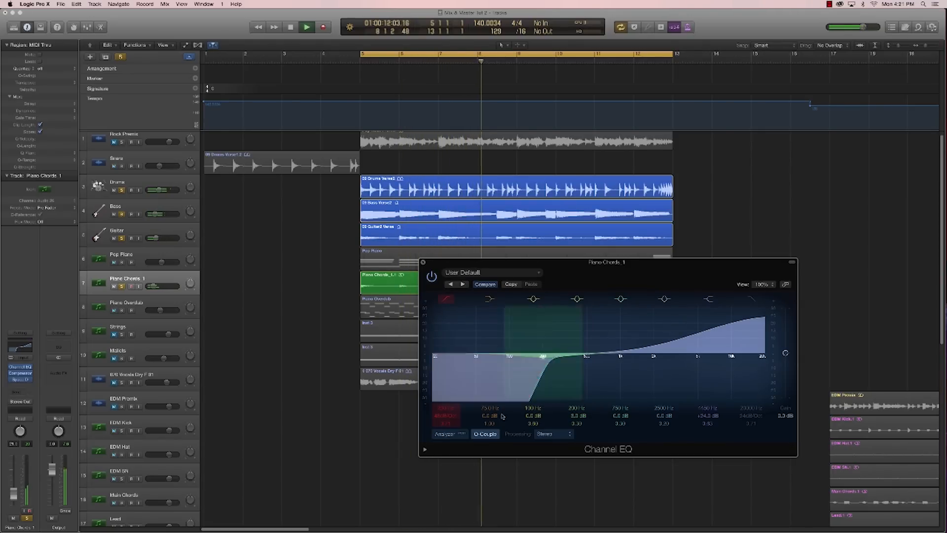
left_click_drag(447, 422, 446, 423)
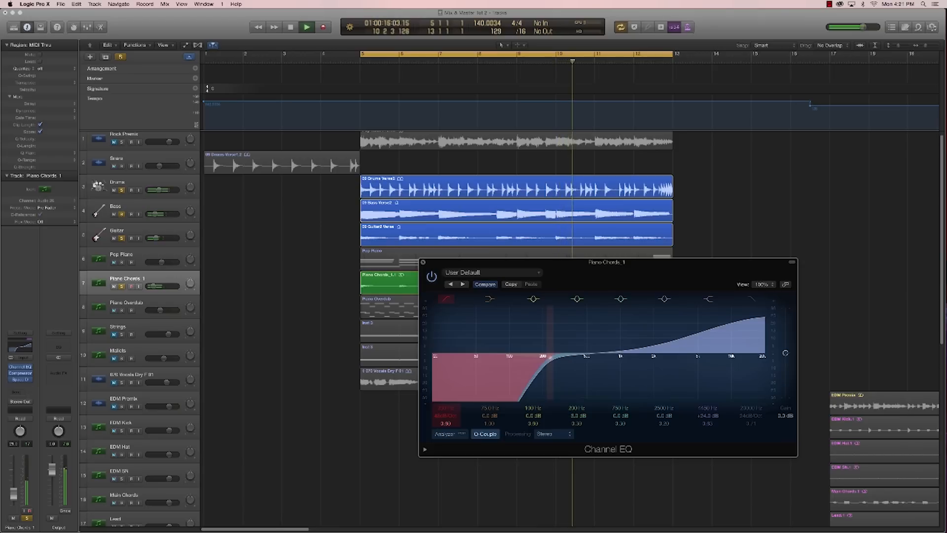
left_click(423, 262)
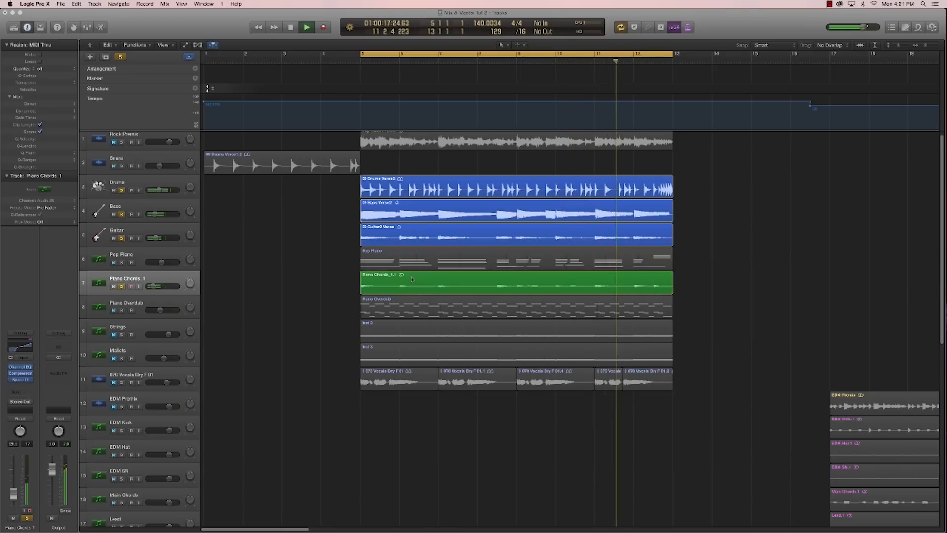
Step: Take the bass and guitar out of solo to hear the piano chords with only the drums
left_click(122, 214)
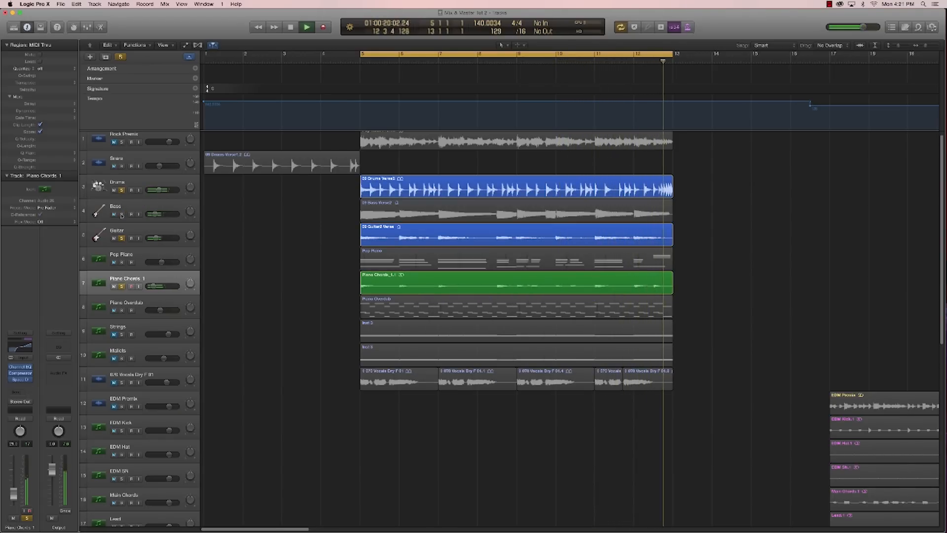
left_click(122, 238)
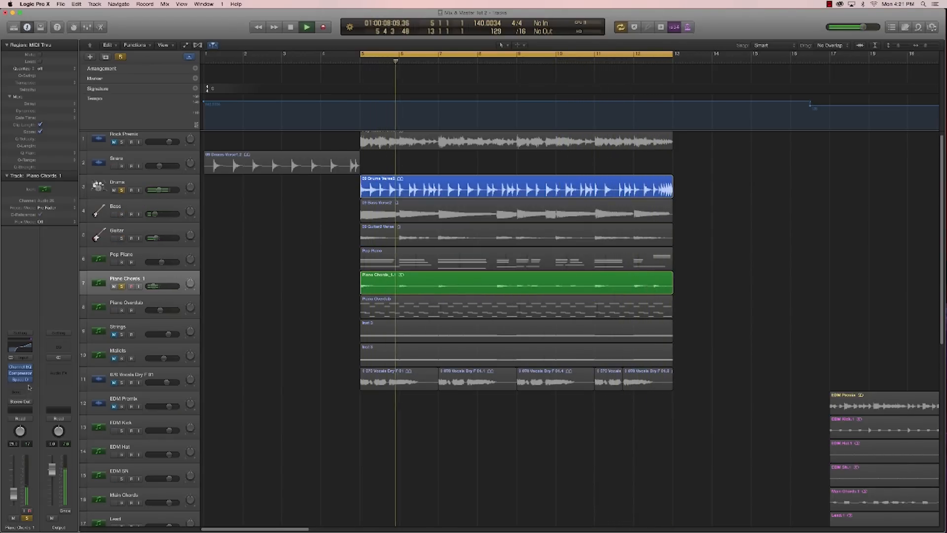
key("space")
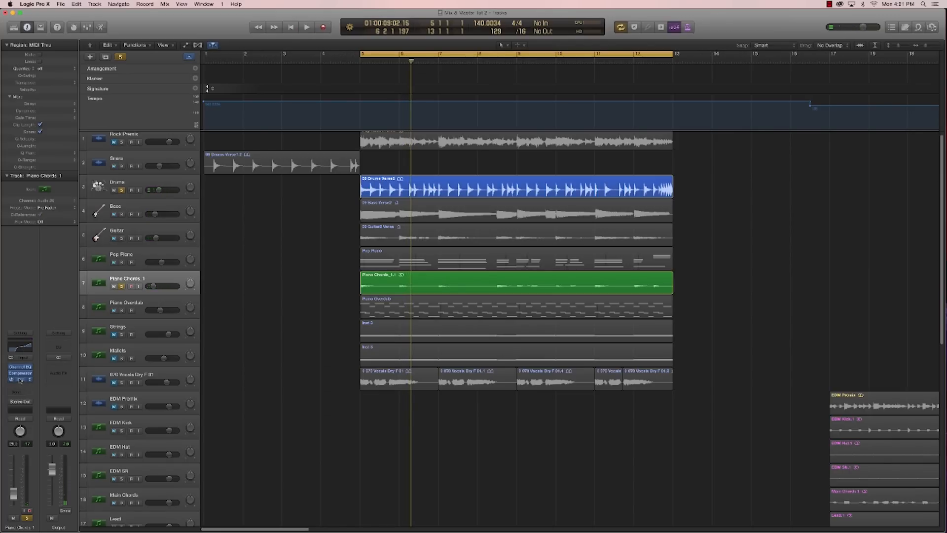
Step: Switch the piano's Space Designer to the 1.5s String Chamber preset and lower its wet level slightly during playback
left_click(20, 379)
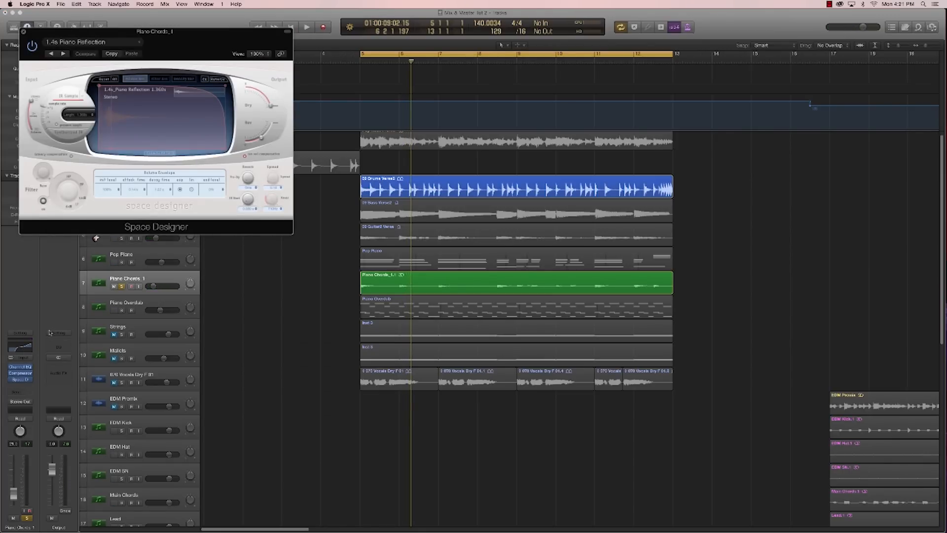
left_click_drag(192, 35, 744, 288)
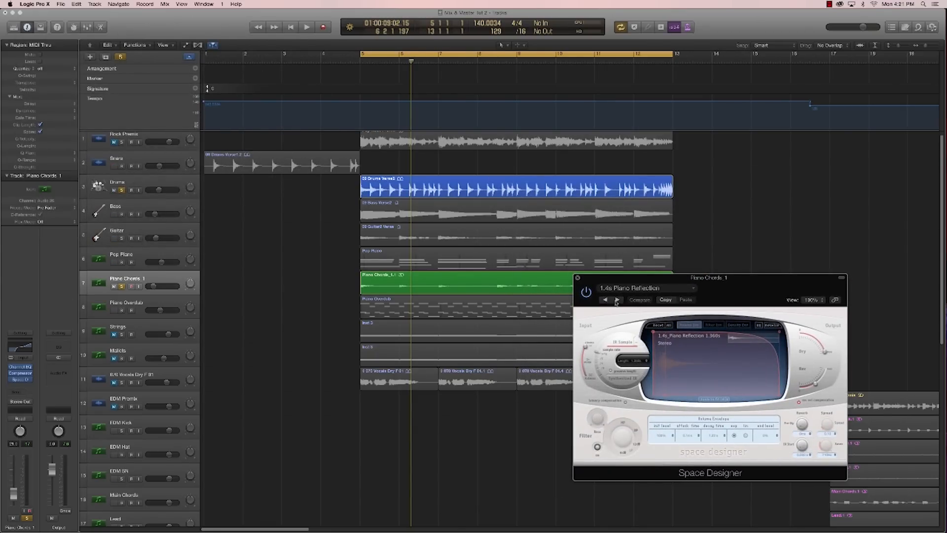
left_click_drag(720, 295, 668, 316)
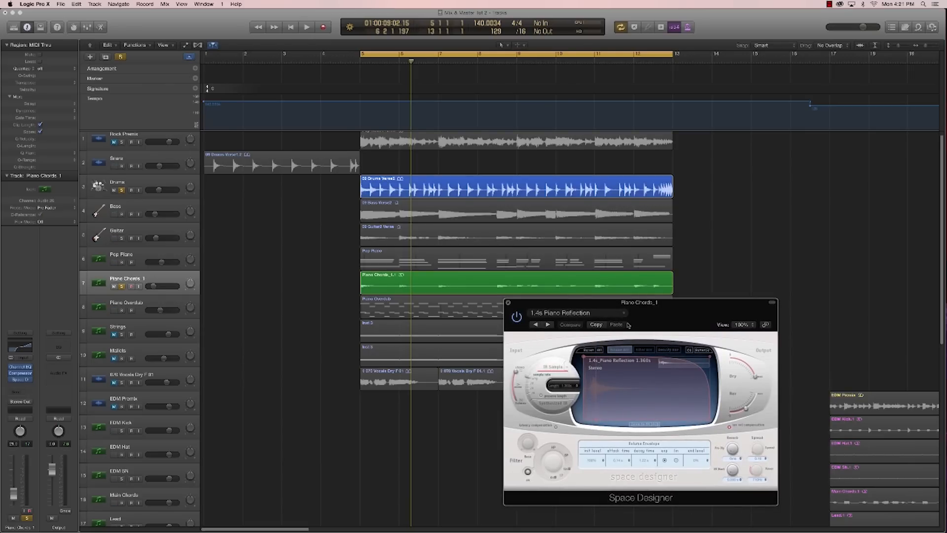
key("space")
left_click(547, 325)
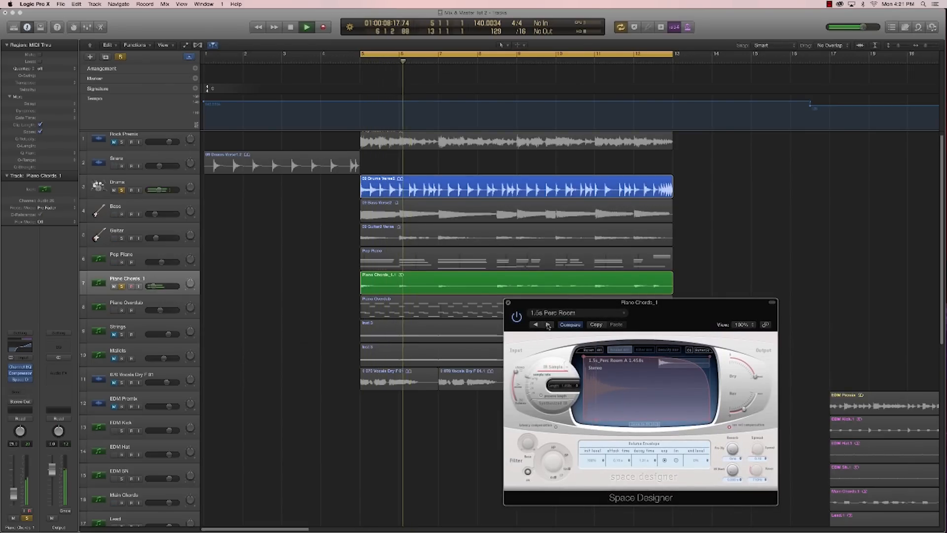
left_click(547, 325)
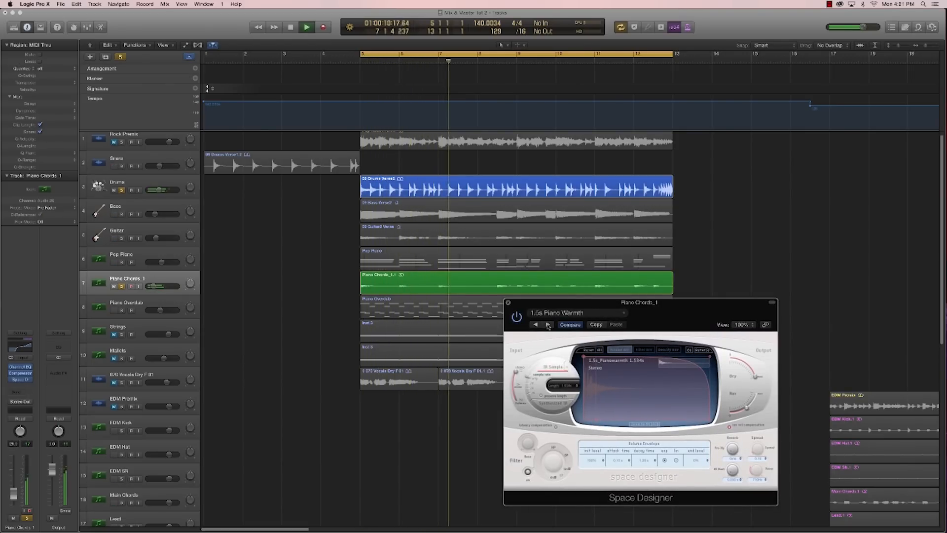
left_click(548, 325)
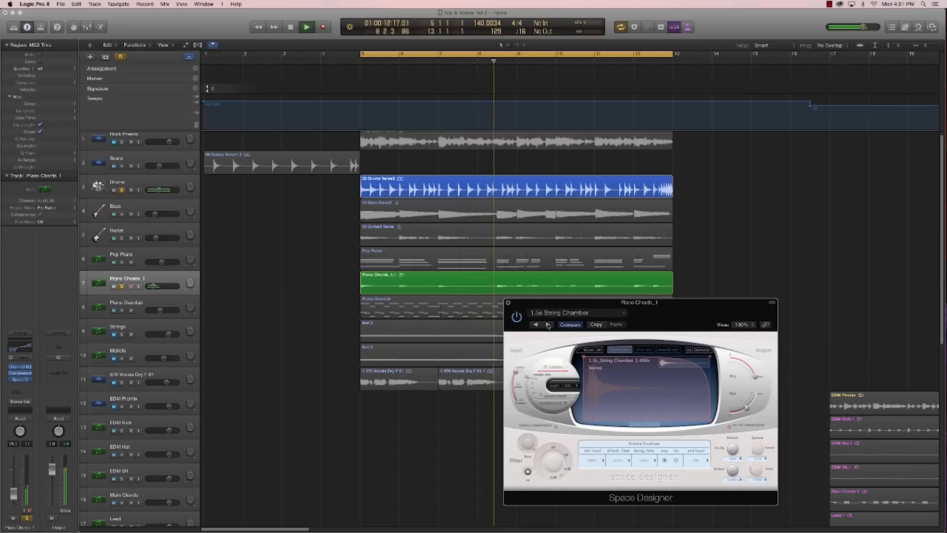
left_click_drag(747, 408, 745, 420)
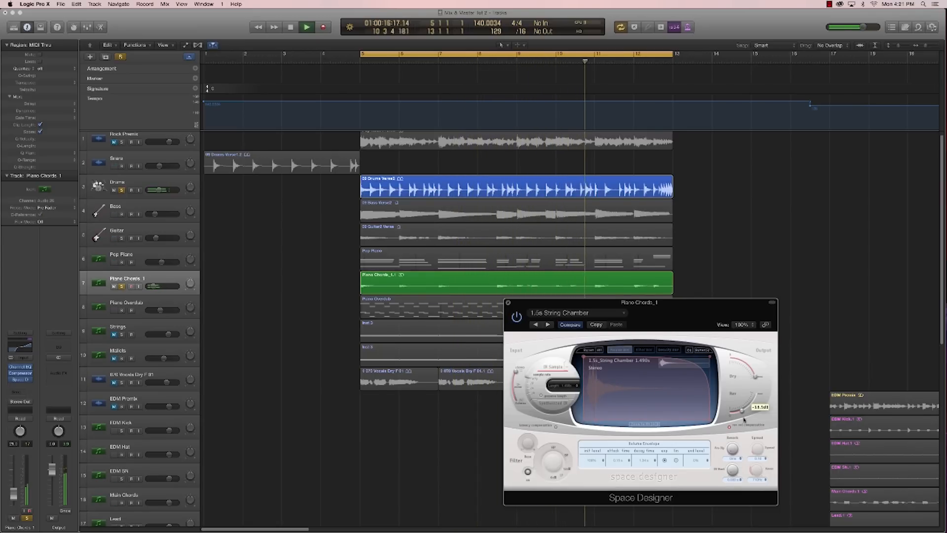
left_click(508, 303)
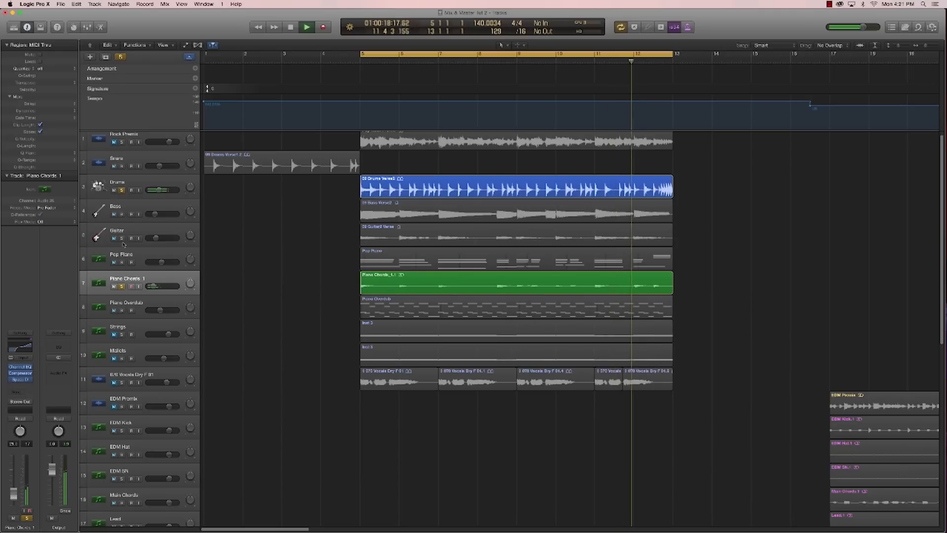
Step: Solo the bass and guitar again and set the bass level to about -17.6 dB during playback
left_click(122, 214)
left_click(105, 212)
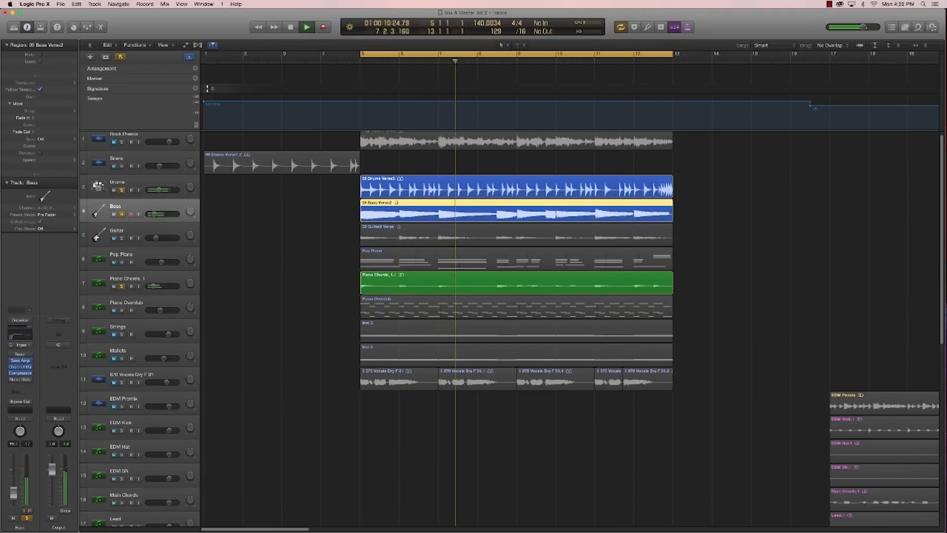
left_click(121, 239)
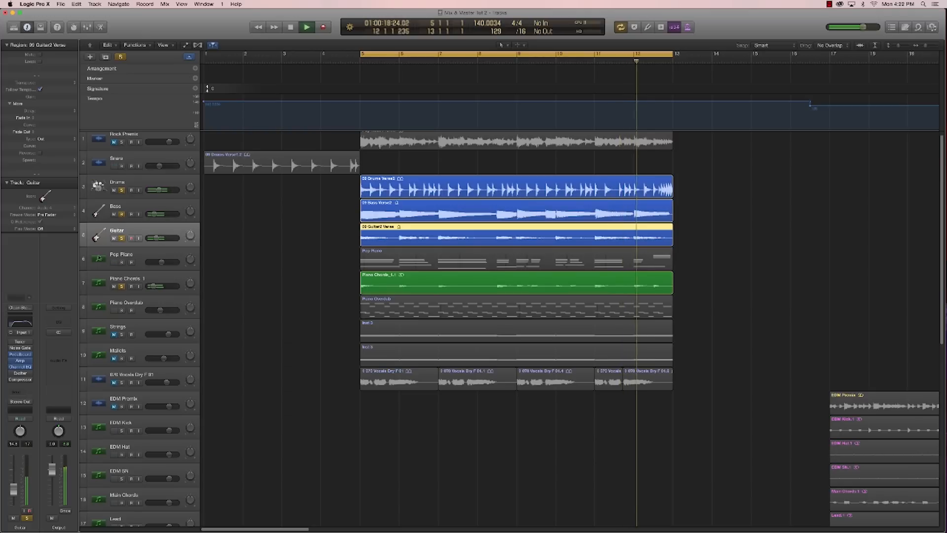
left_click(98, 213)
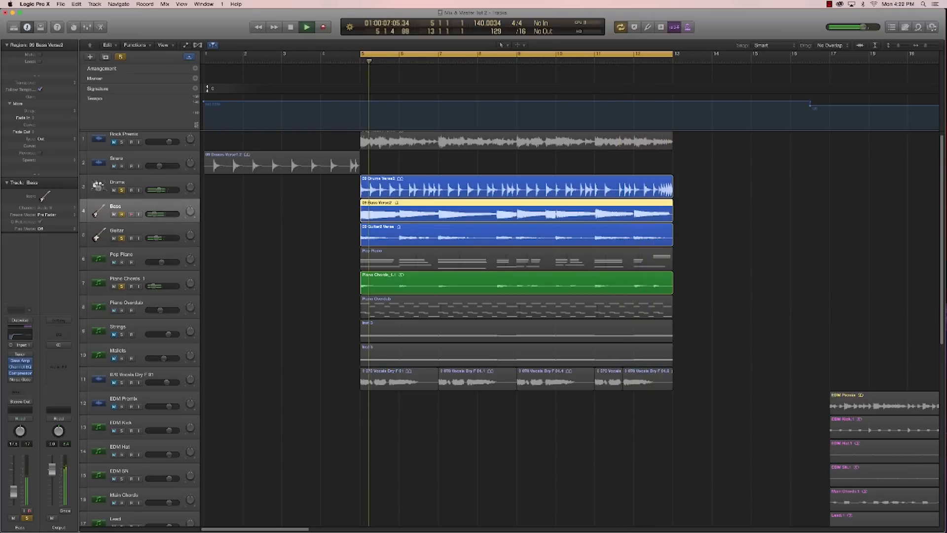
left_click(243, 398)
key("space")
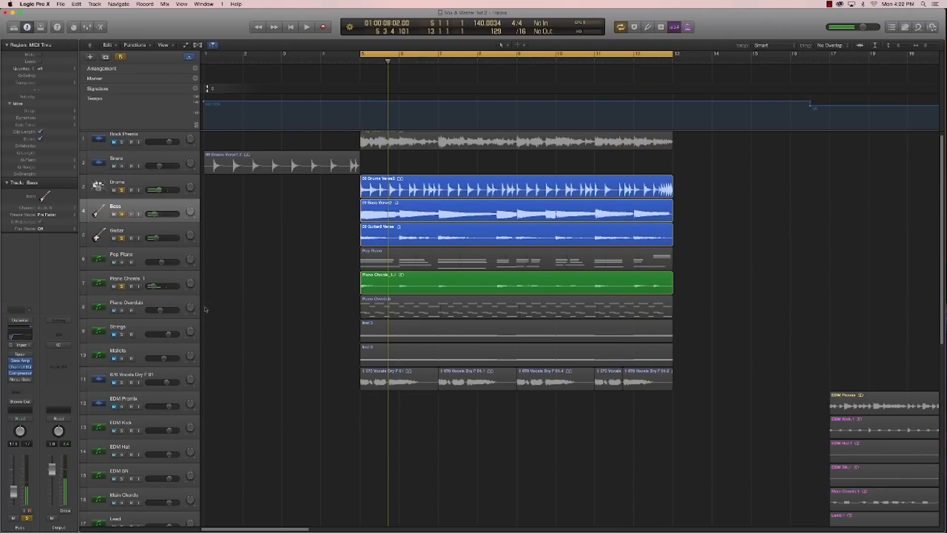
Step: Save the piano chords track's channel strip setting as 80s Rock Piano
left_click(155, 278)
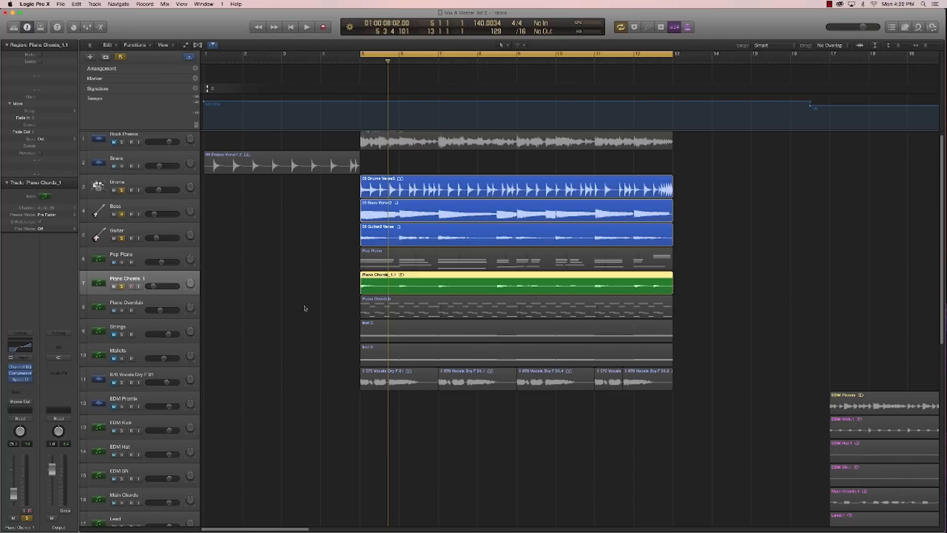
left_click(19, 333)
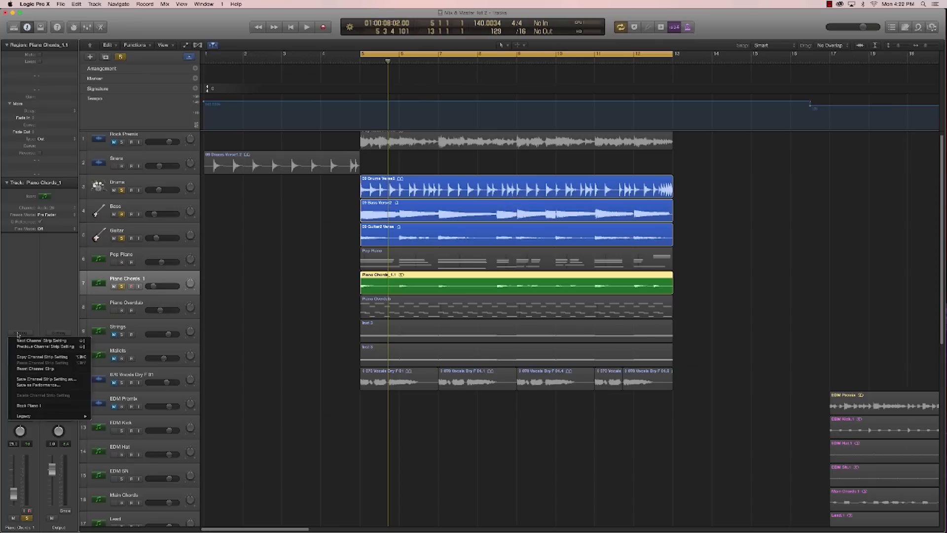
left_click(35, 379)
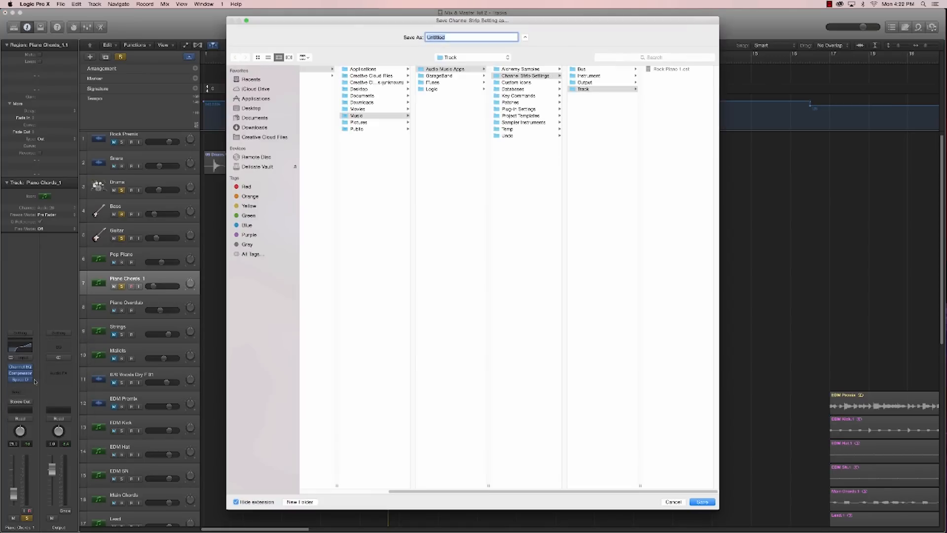
type("80")
type("k Piano")
key("Return")
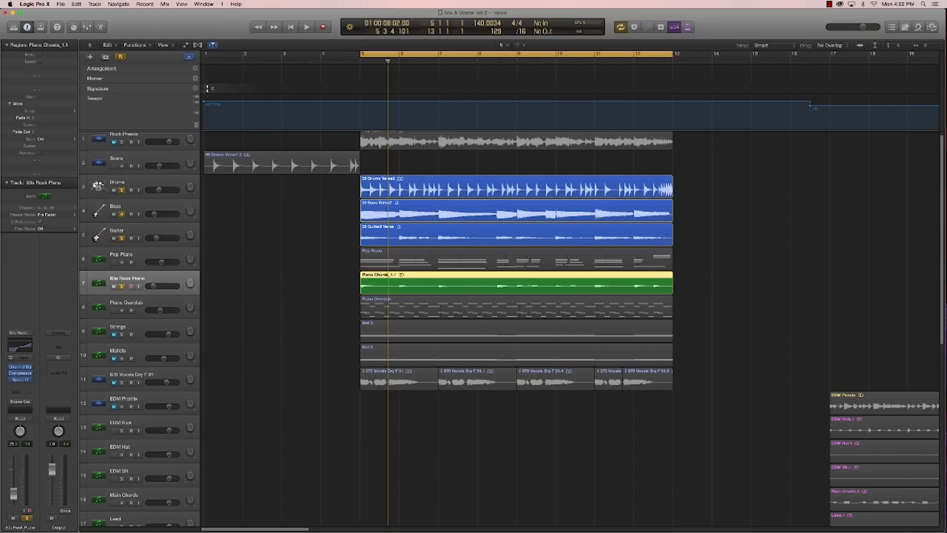
Step: Solo the Piano Overdub track instead of the piano chords and bounce its region in place to a new track named Piano Overdub_1
left_click(121, 287)
left_click(121, 311)
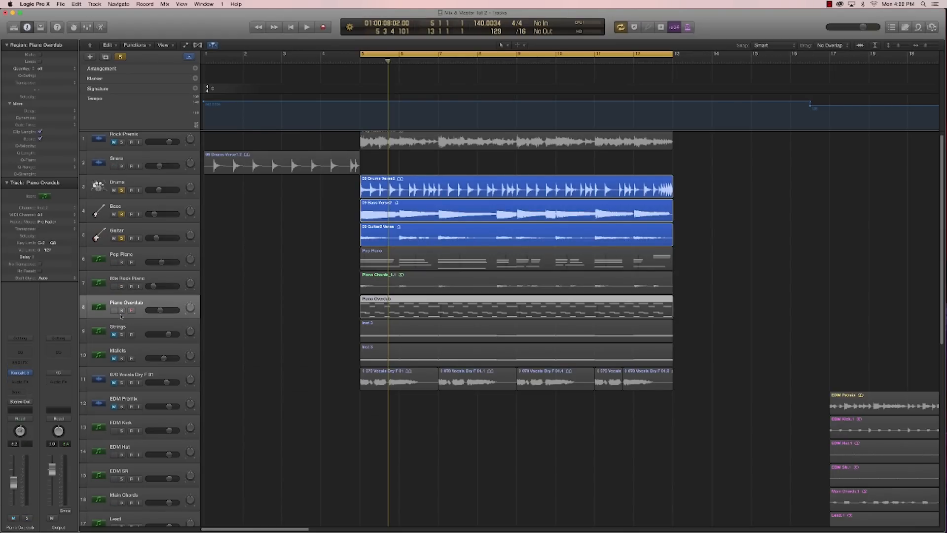
right_click(405, 313)
left_click(421, 310)
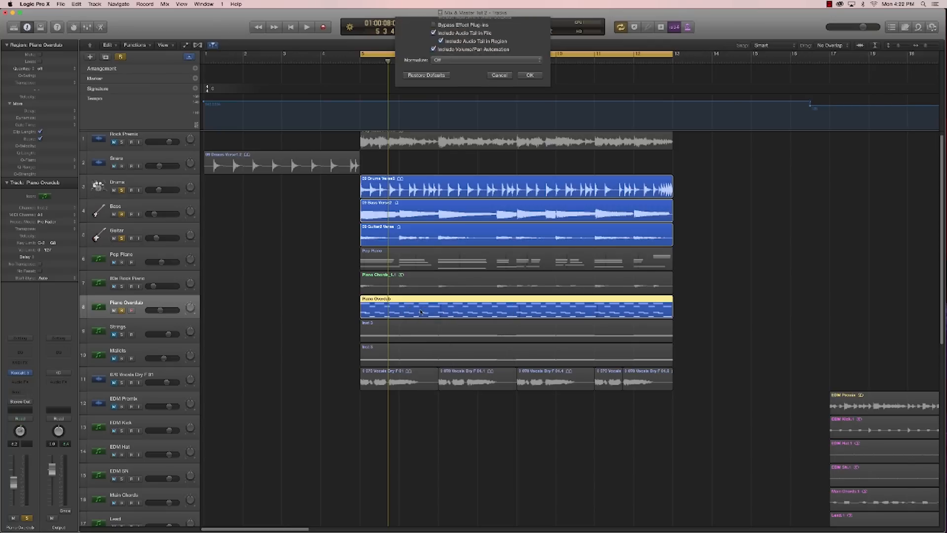
key("Right")
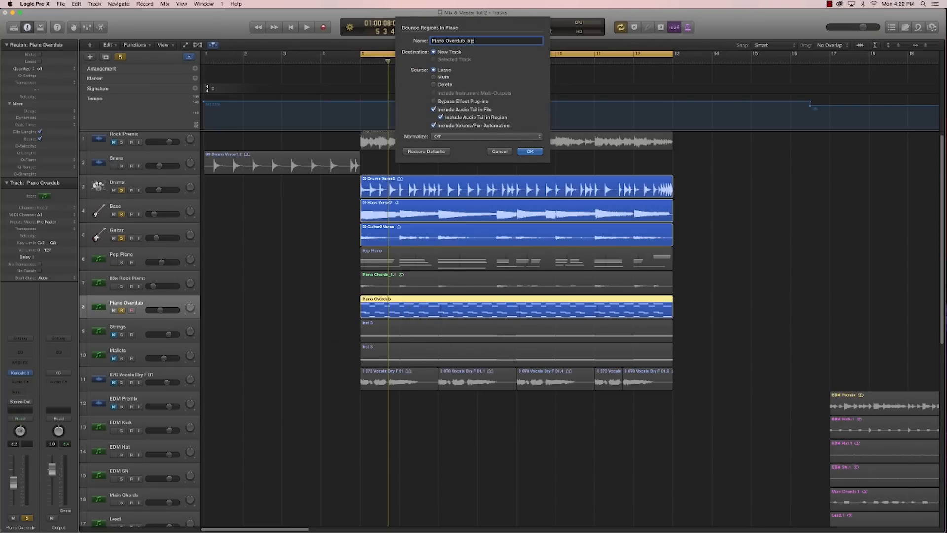
key("Return")
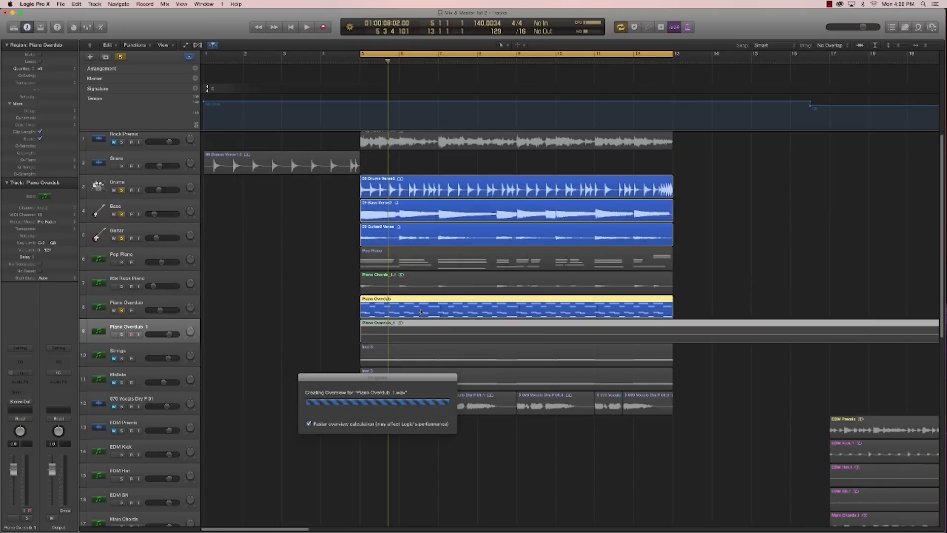
Step: Turn off the original Piano Overdub track's solo and delete it together with the Pop Piano instrument track
left_click(121, 311)
left_click(101, 307)
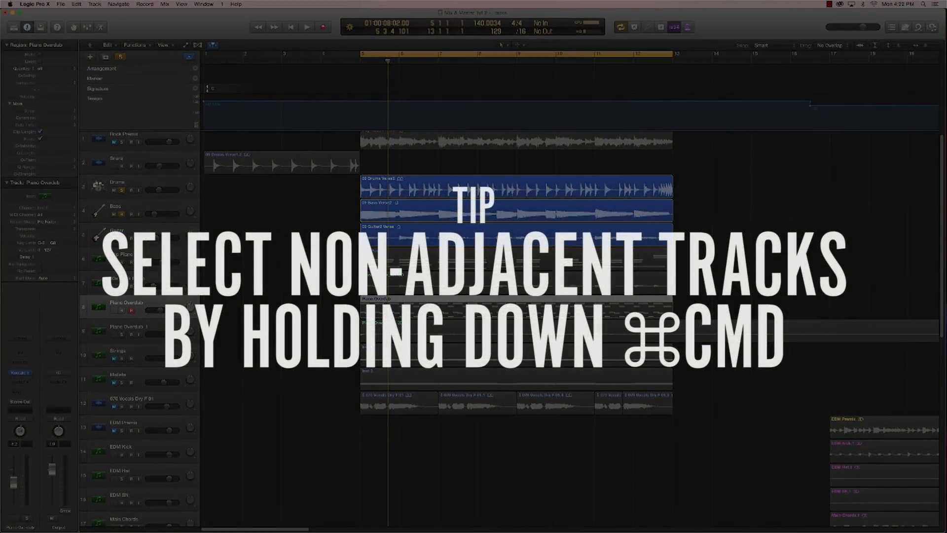
left_click(101, 258, "super")
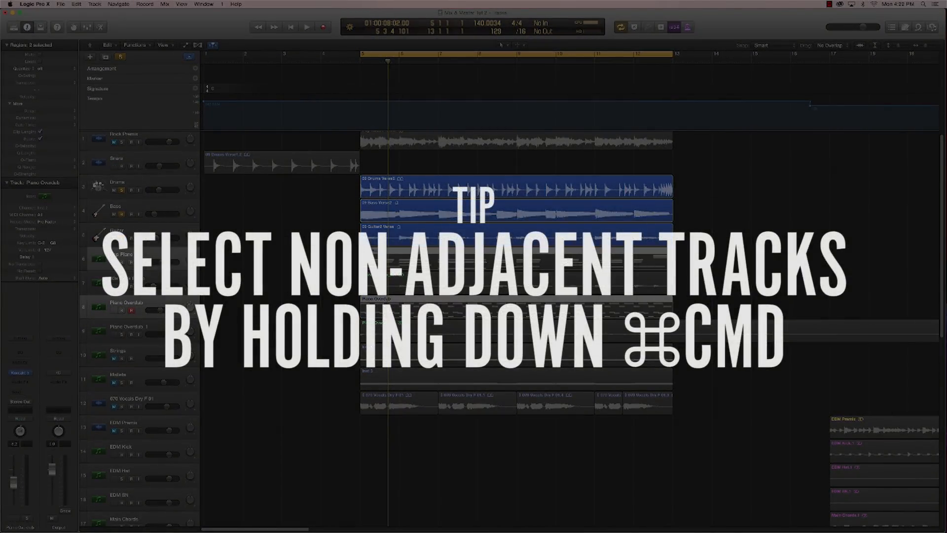
key("Delete")
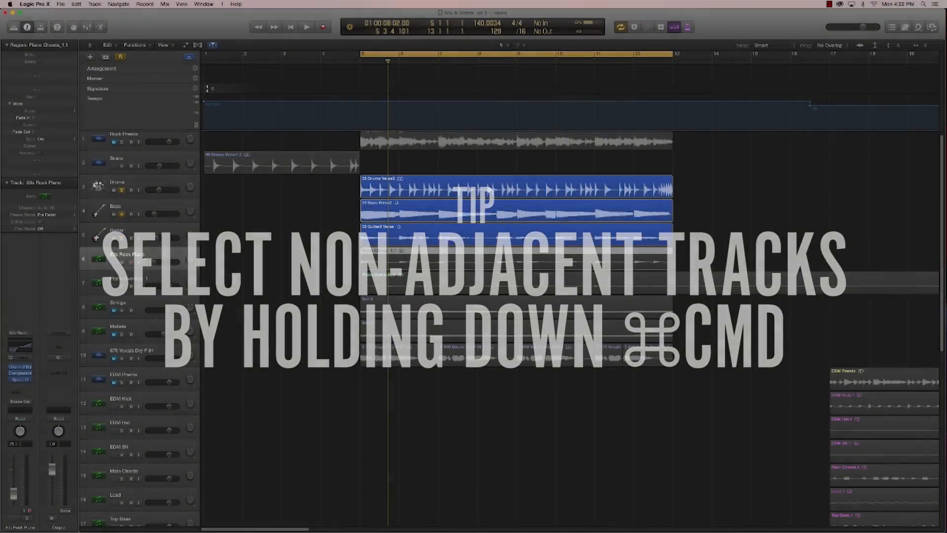
Step: Trim the bounced Piano Overdub_1 region so it ends at bar 13 with the other verse regions
key("super+Left")
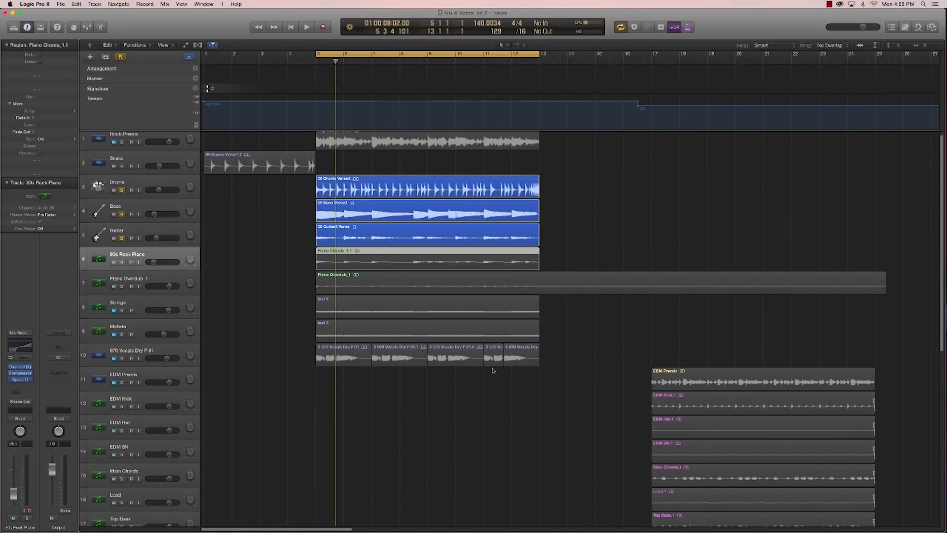
left_click_drag(904, 266, 541, 312)
key("Escape")
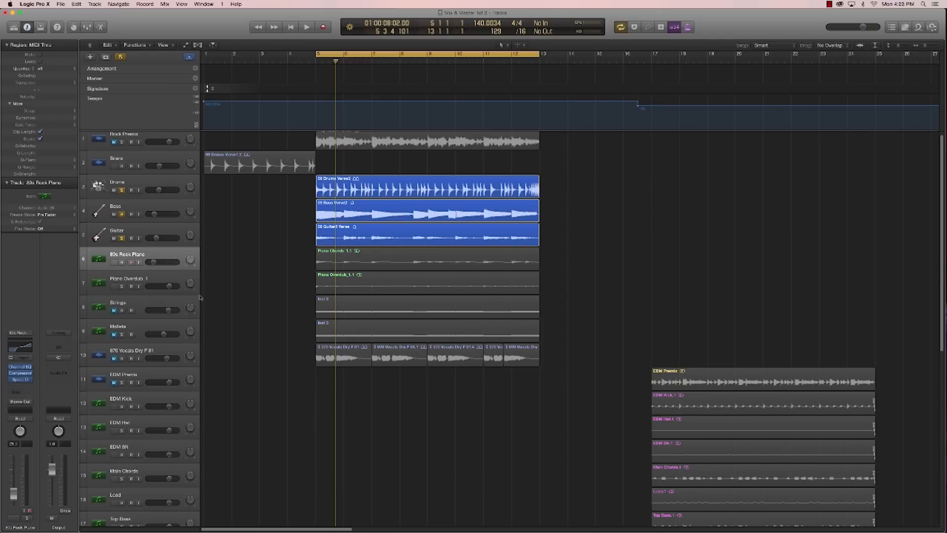
Step: Solo both 80s Rock Piano tracks together with the guitar, bass and drums, and show the mixer
left_click_drag(120, 191, 123, 288)
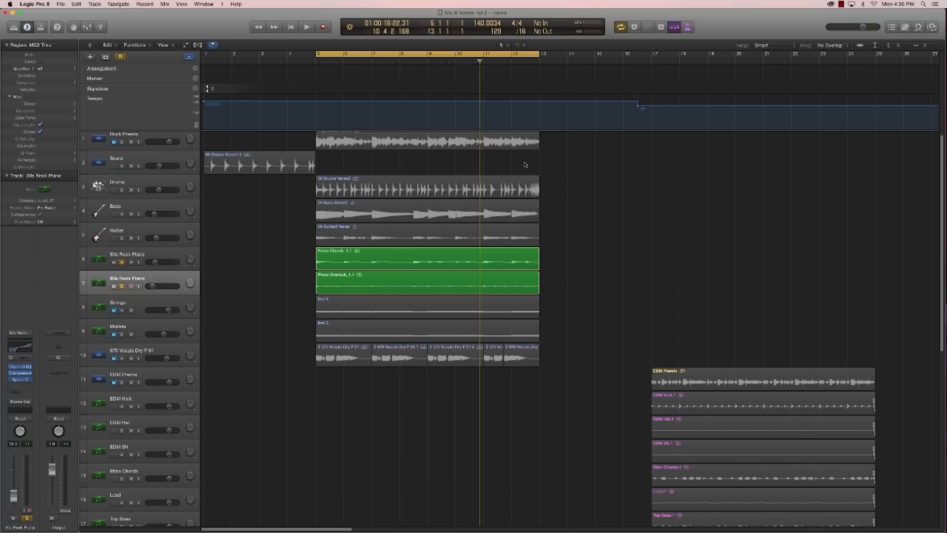
left_click_drag(121, 239, 122, 195)
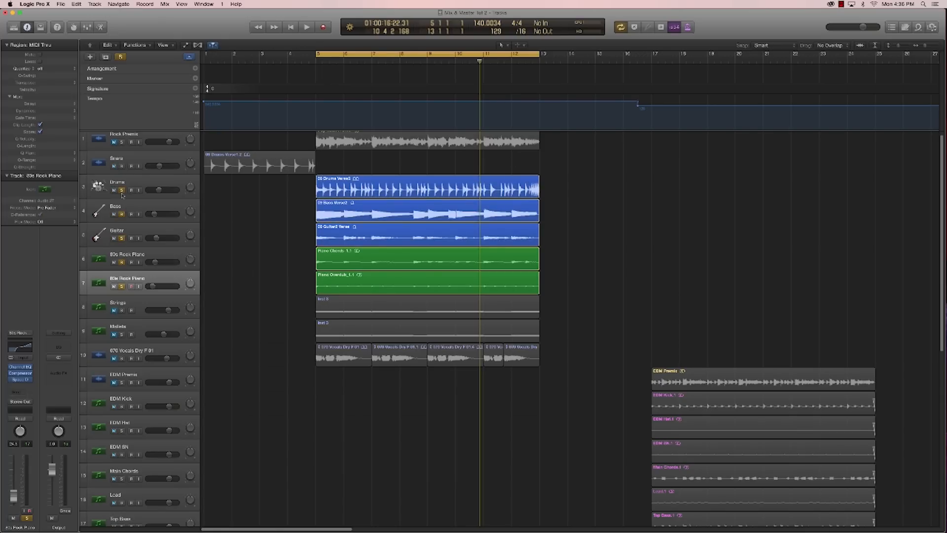
key("x")
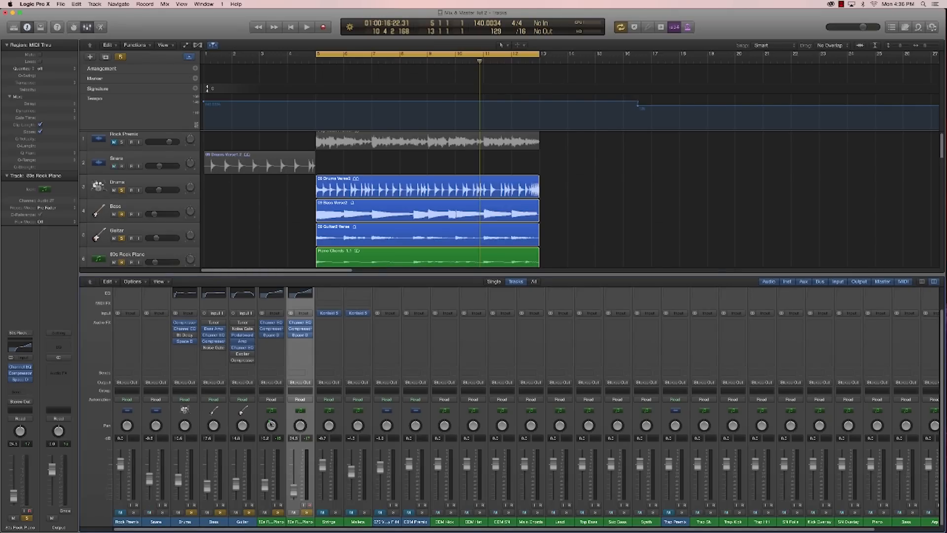
Step: Adjust the pan of the second 80s Rock Piano channel and audition the soloed mix
left_click(300, 425)
key("space")
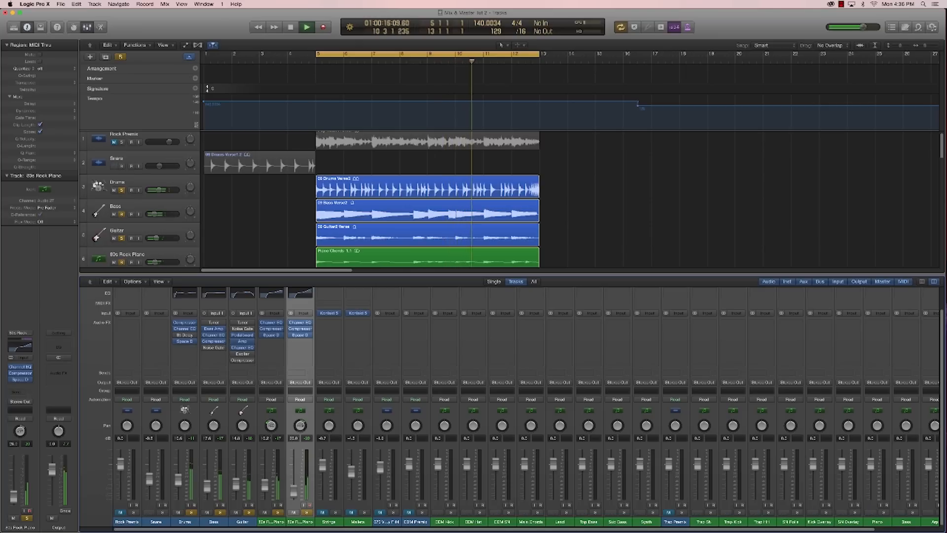
key("space")
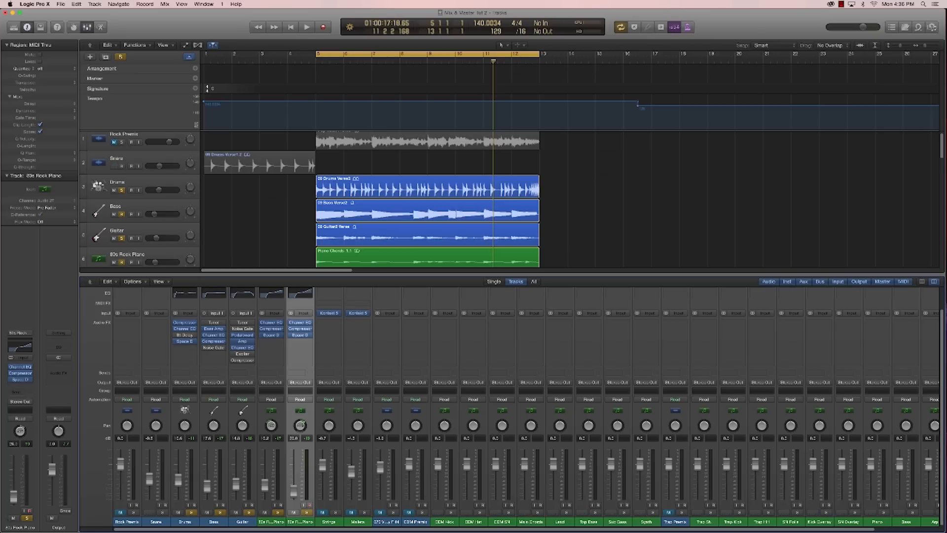
key("space")
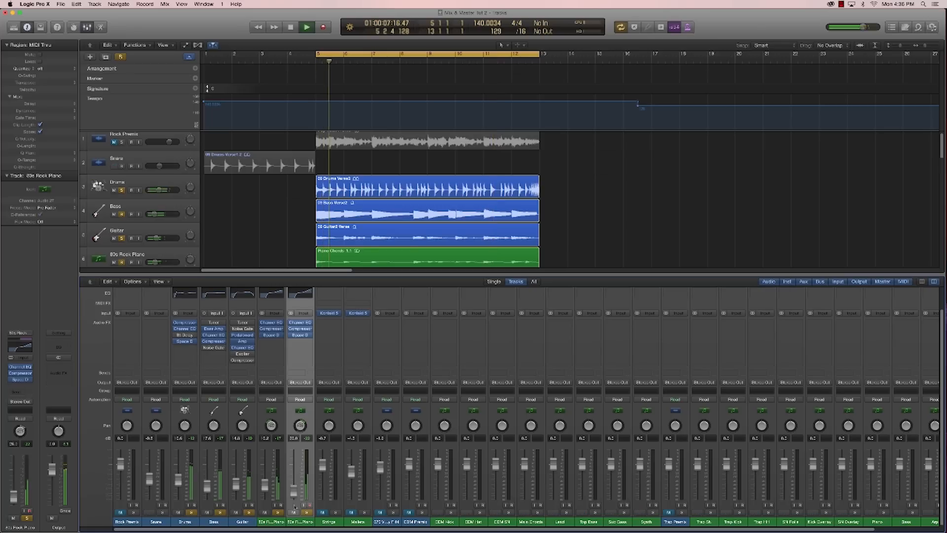
key("space")
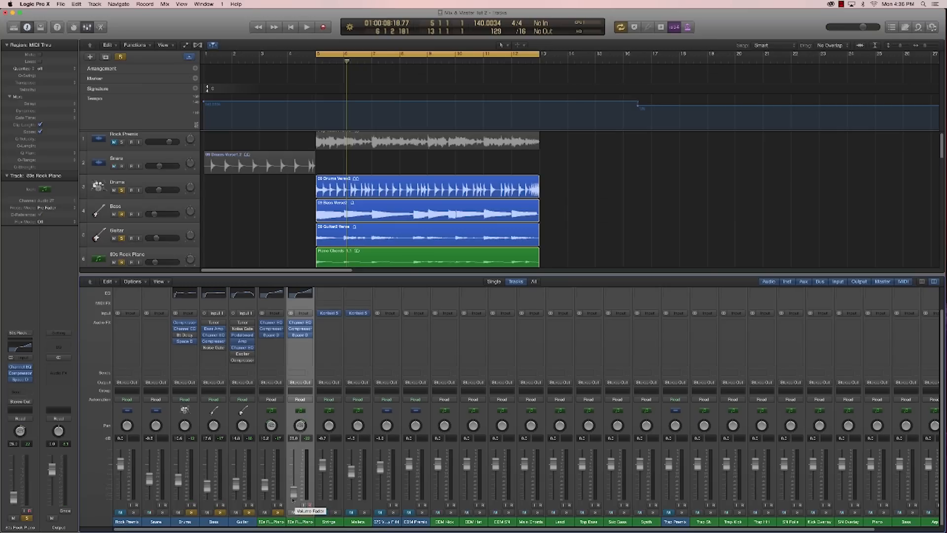
Step: Audition the soloed mix with the stereo output level pulled down, stop playback, and restore the output level
key("space")
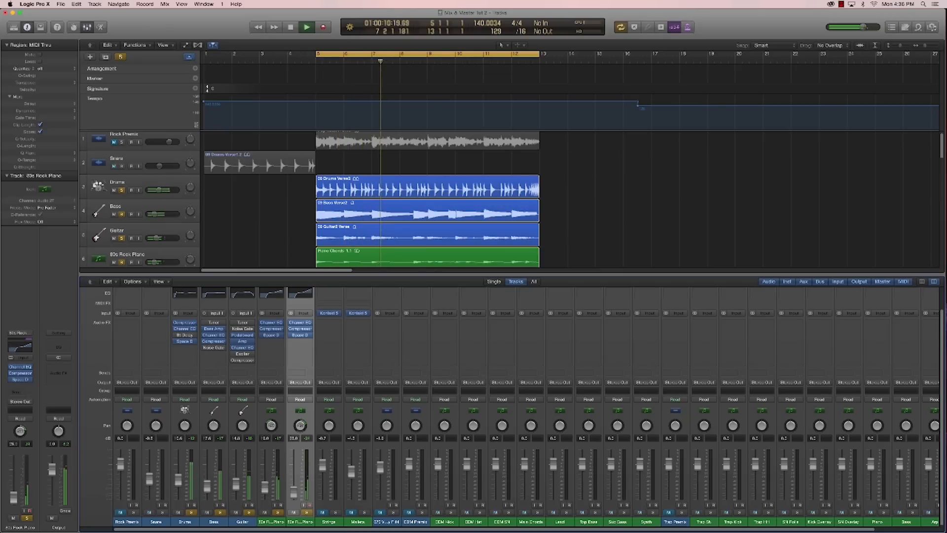
left_click_drag(55, 477, 55, 502)
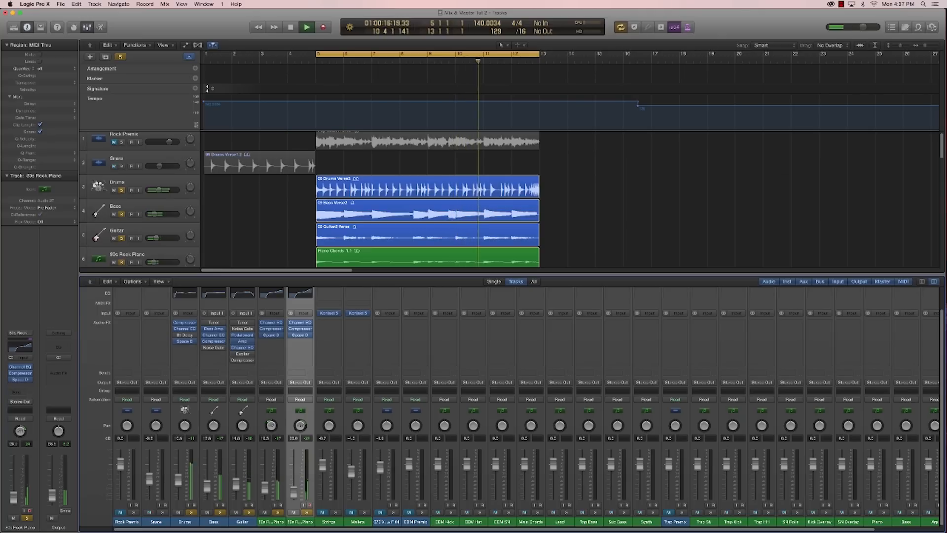
key("space")
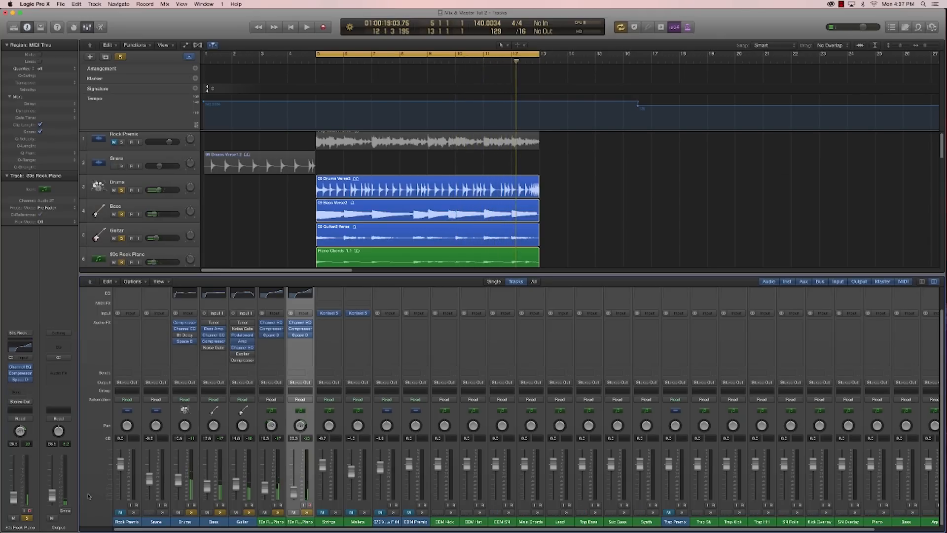
double_click(52, 443)
type("3")
key("Return")
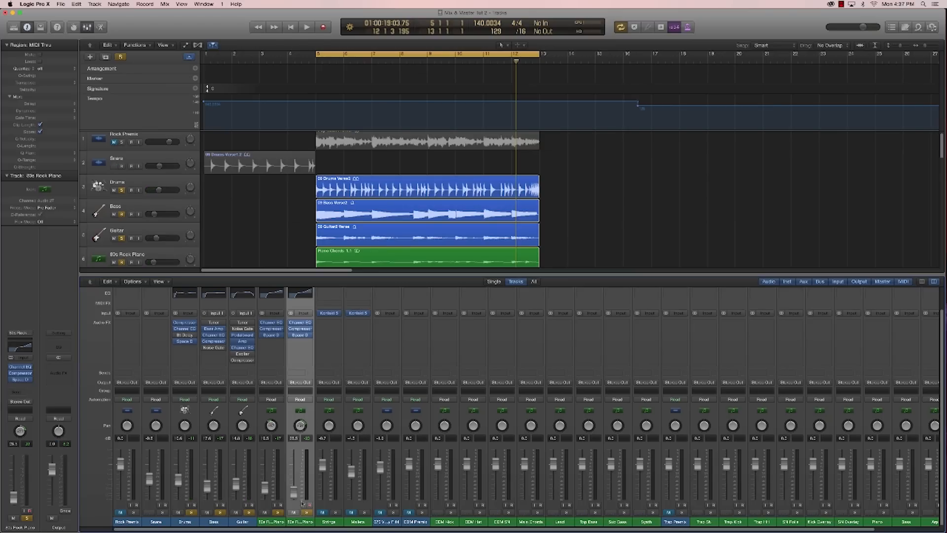
Step: Turn off solo on the drums, bass, guitar and first 80s Rock Piano channels together, and select the second 80s Rock Piano channel
left_click_drag(189, 522, 272, 522)
left_click(277, 512)
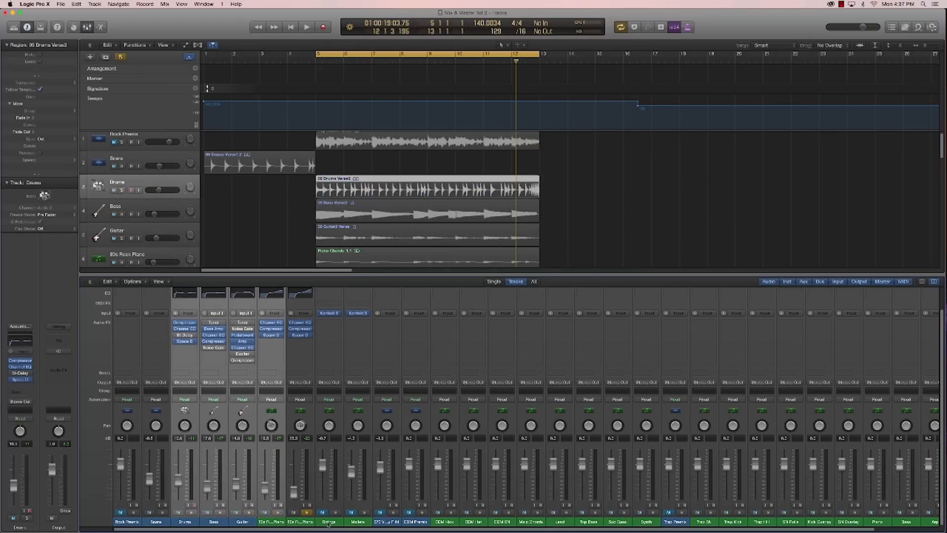
left_click(297, 496)
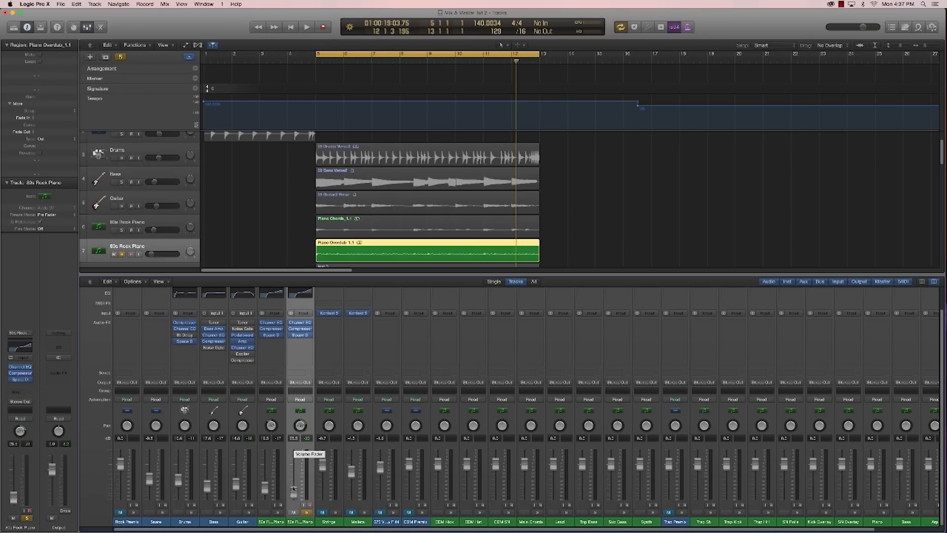
Step: Raise the piano overdub channel's volume and add an Echo effect set to a dotted 1/8 time
left_click_drag(293, 492, 299, 467)
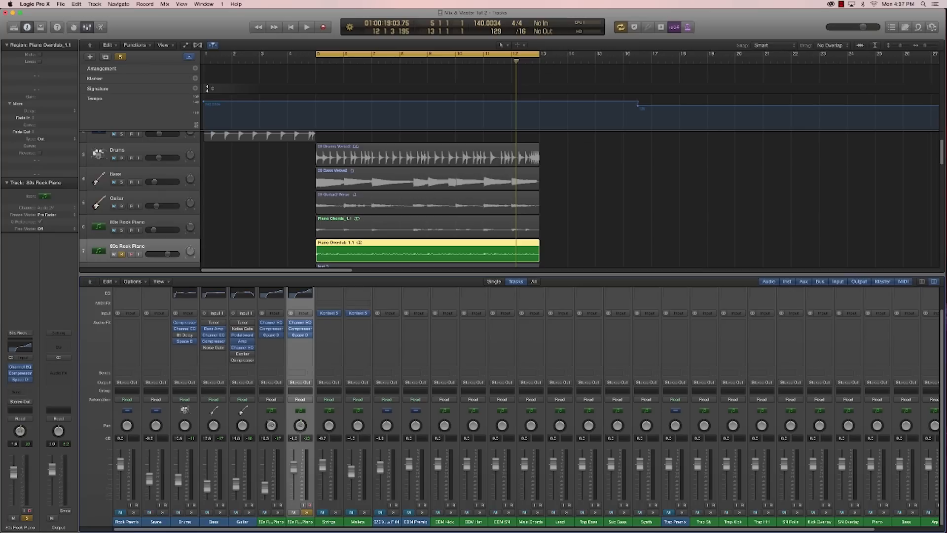
left_click(300, 341)
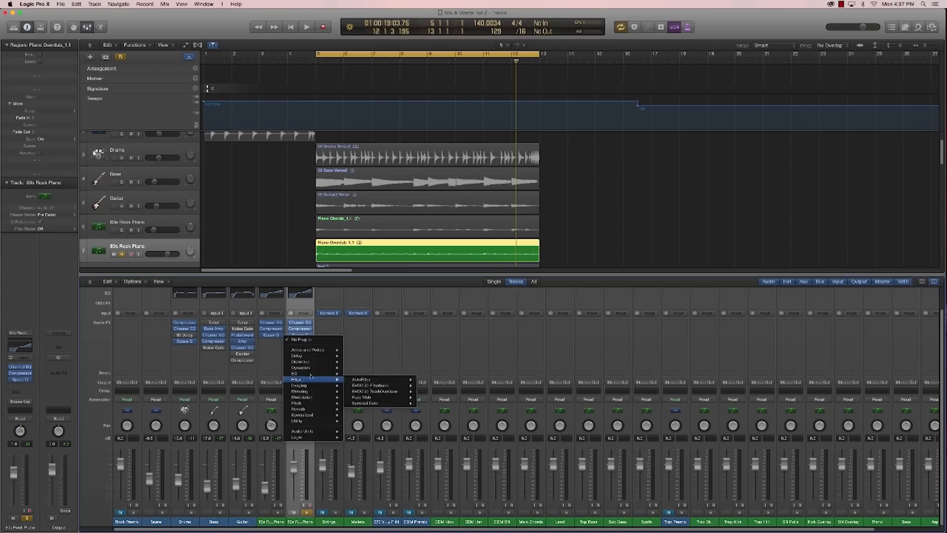
mouse_move(308, 362)
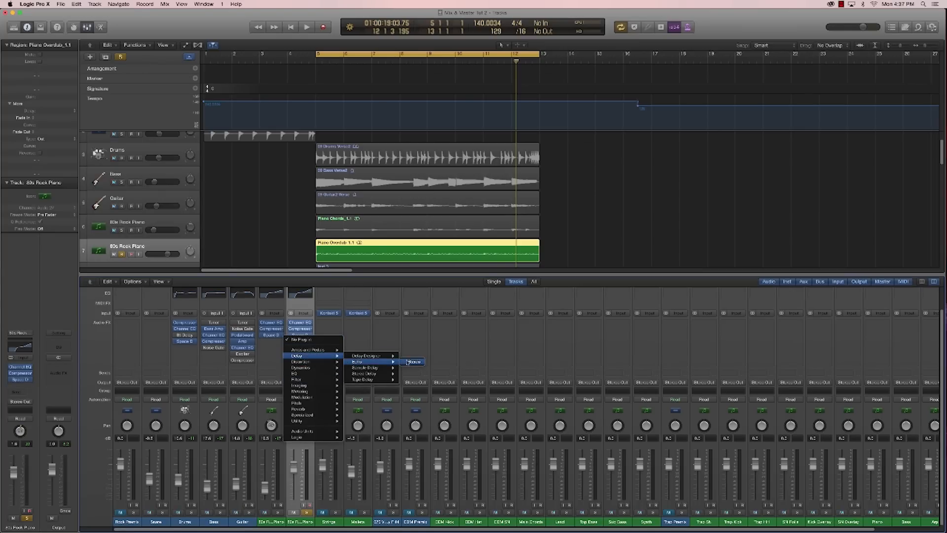
left_click(404, 369)
left_click_drag(129, 38, 415, 190)
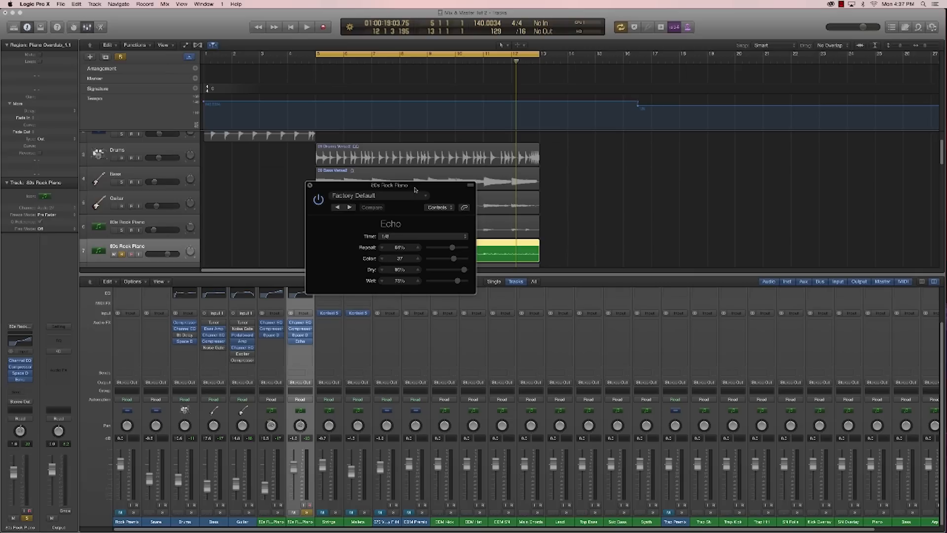
left_click(400, 239)
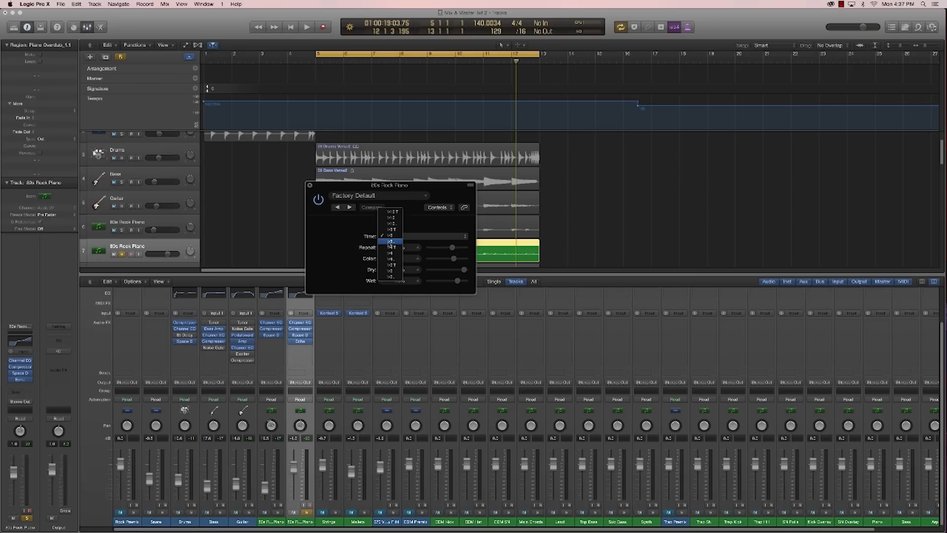
left_click(391, 241)
Step: Audition the piano overdub while lowering the Echo's Color to -19 and its Wet level to about 10%
key("space")
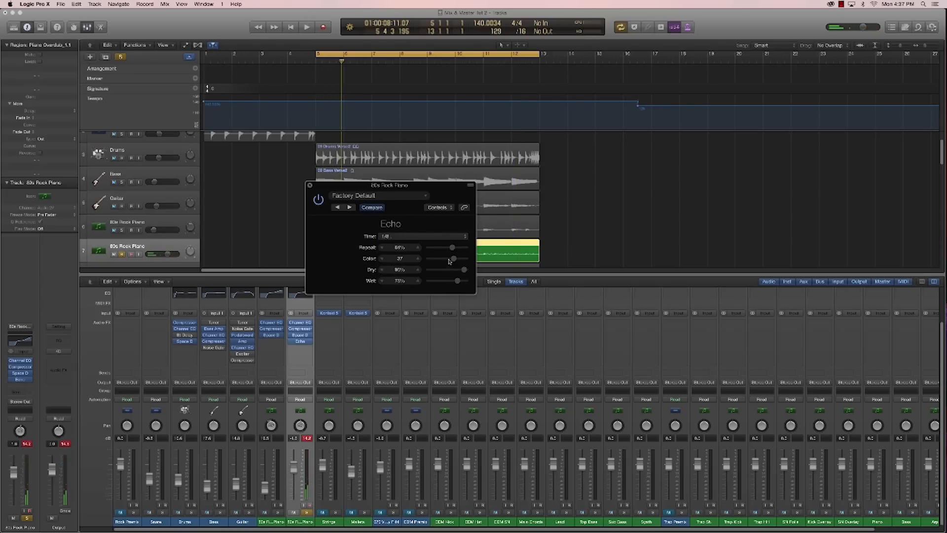
left_click_drag(454, 259, 449, 262)
left_click_drag(456, 286, 434, 282)
key("space")
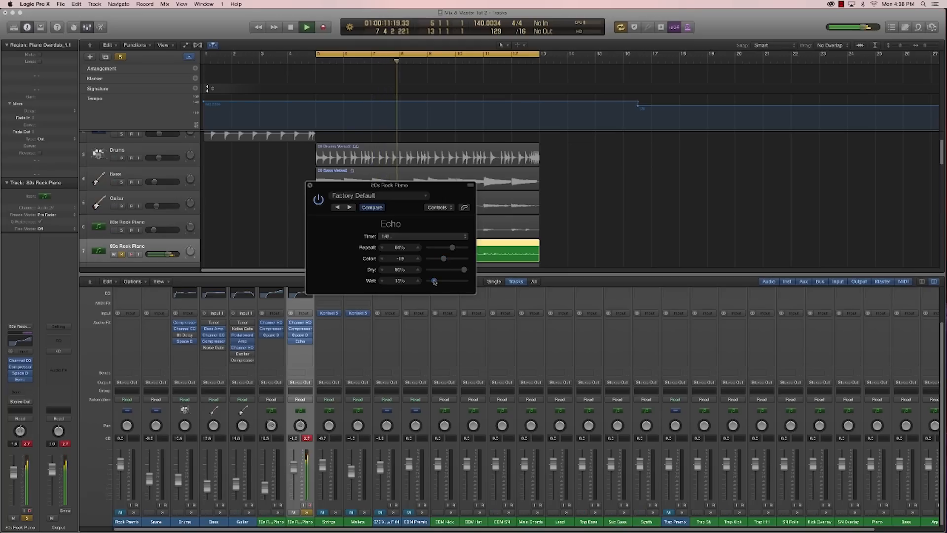
key("space")
left_click(310, 185)
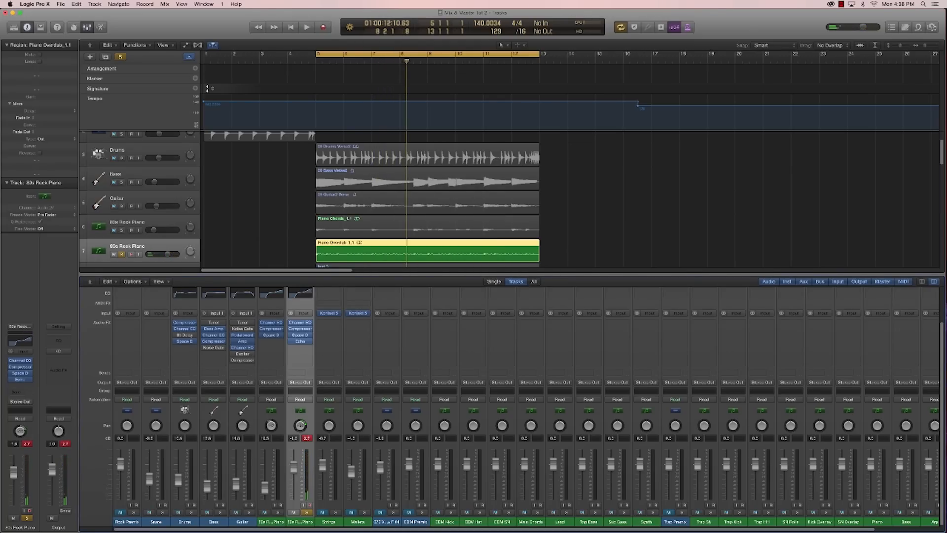
Step: Set the piano overdub channel's volume to -20 dB
double_click(294, 439)
type("3")
key("Return")
double_click(294, 439)
type("-")
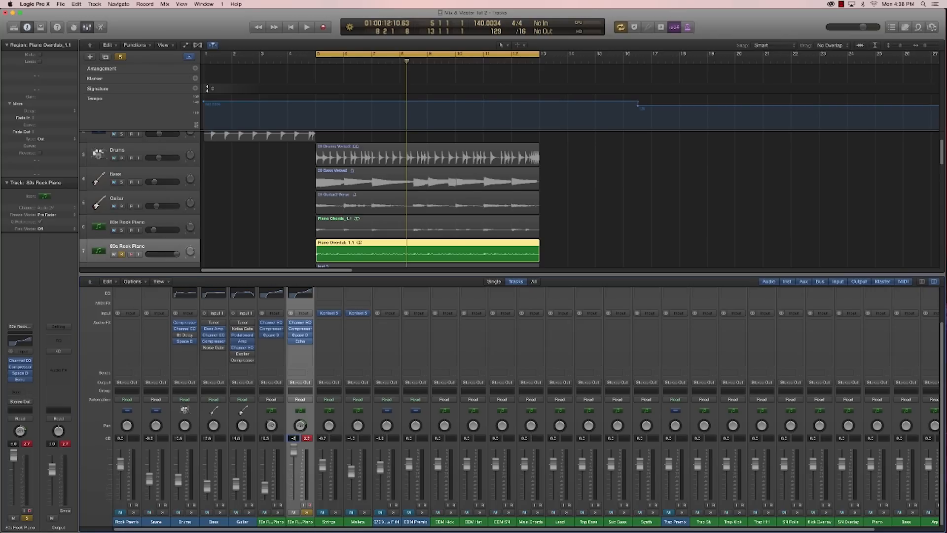
type("20")
key("Return")
Step: Solo the Drums, Bass, Guitar and piano chords channels together and play them with the piano overdub
left_click_drag(263, 525, 185, 525)
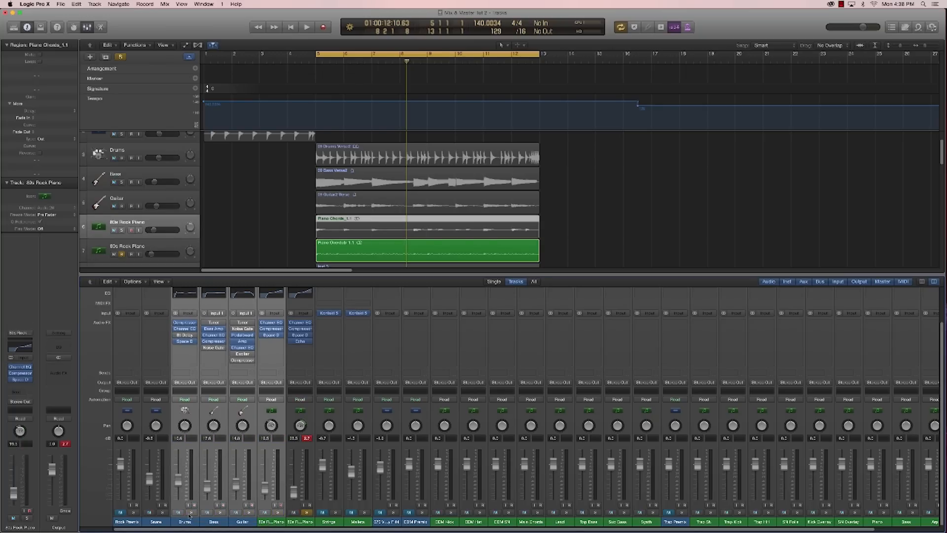
left_click(192, 513)
key("space")
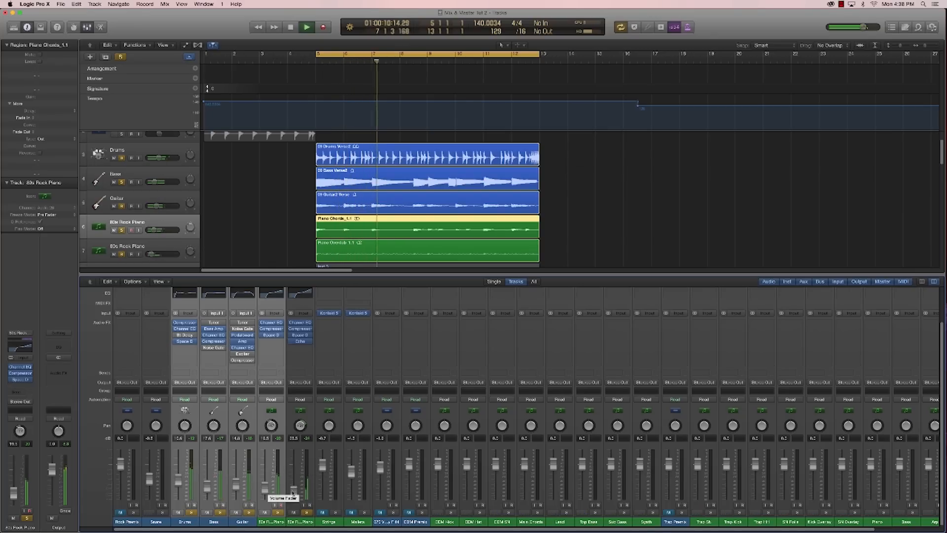
key("space")
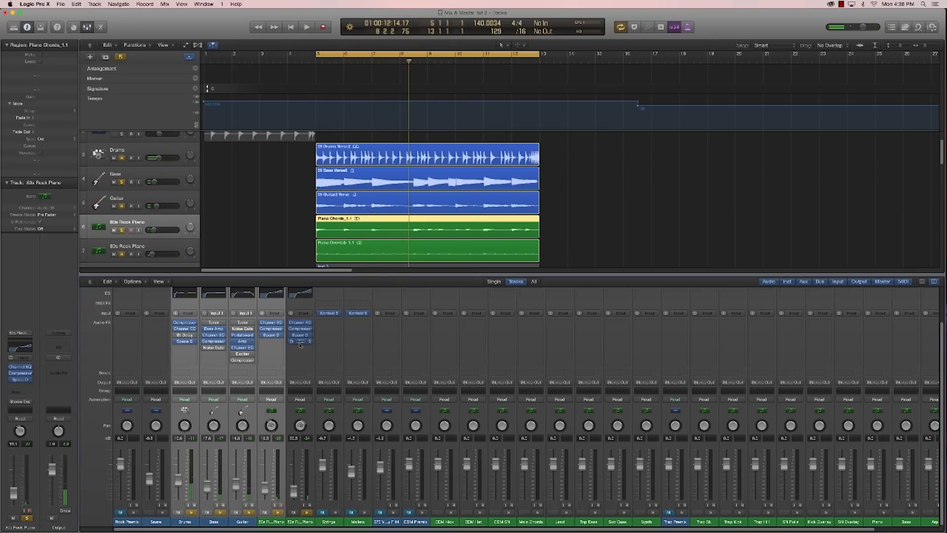
Step: Raise the piano overdub's Echo Wet level to 30% and lower its Color slightly while listening in the mix
left_click(300, 342)
left_click_drag(435, 283, 443, 284)
key("space")
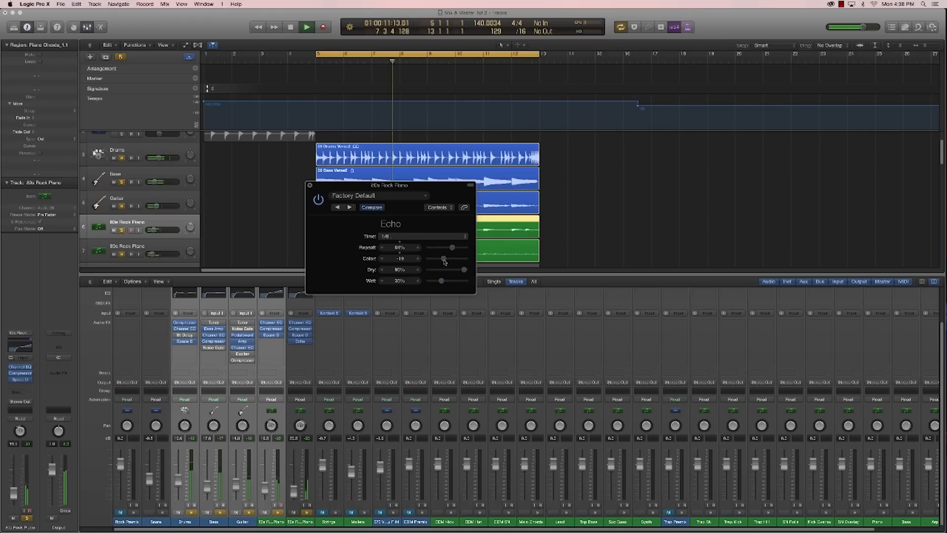
left_click_drag(444, 259, 442, 260)
left_click(310, 185)
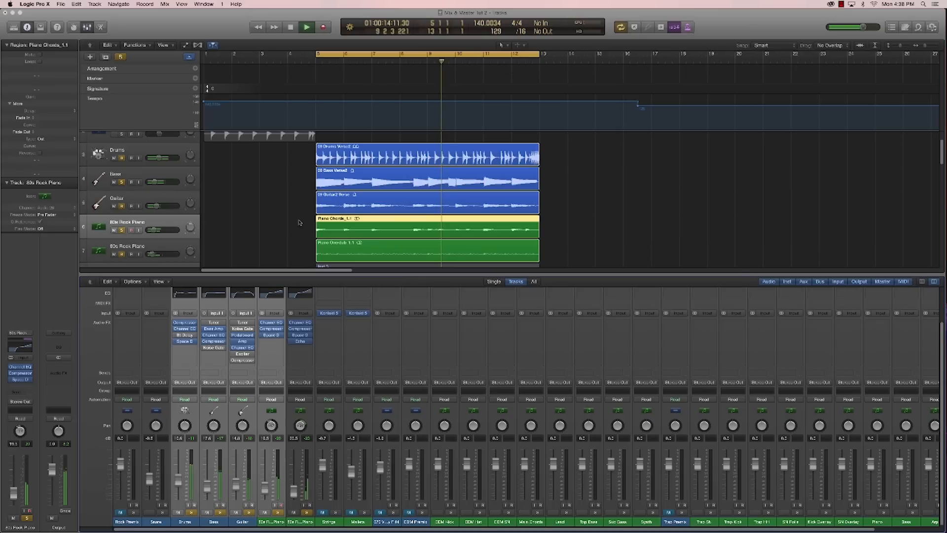
left_click(295, 522)
key("space")
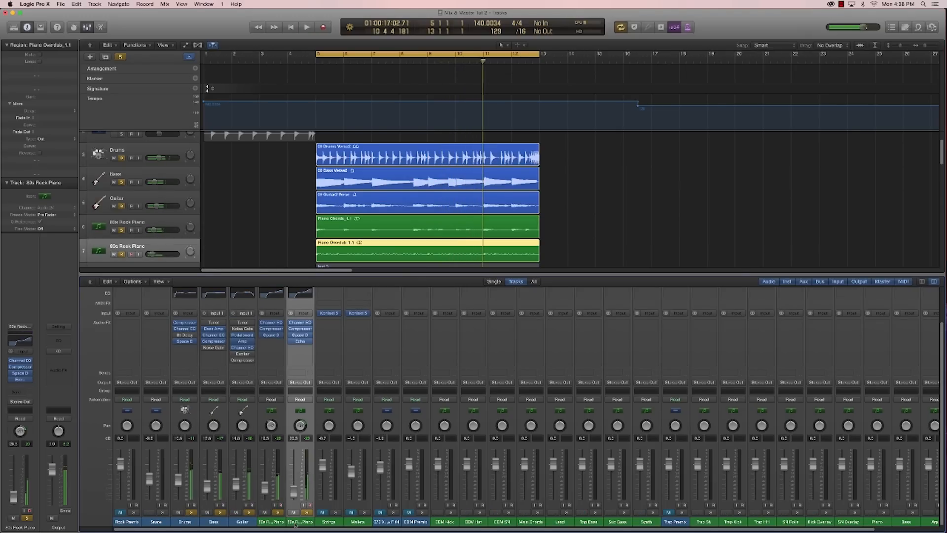
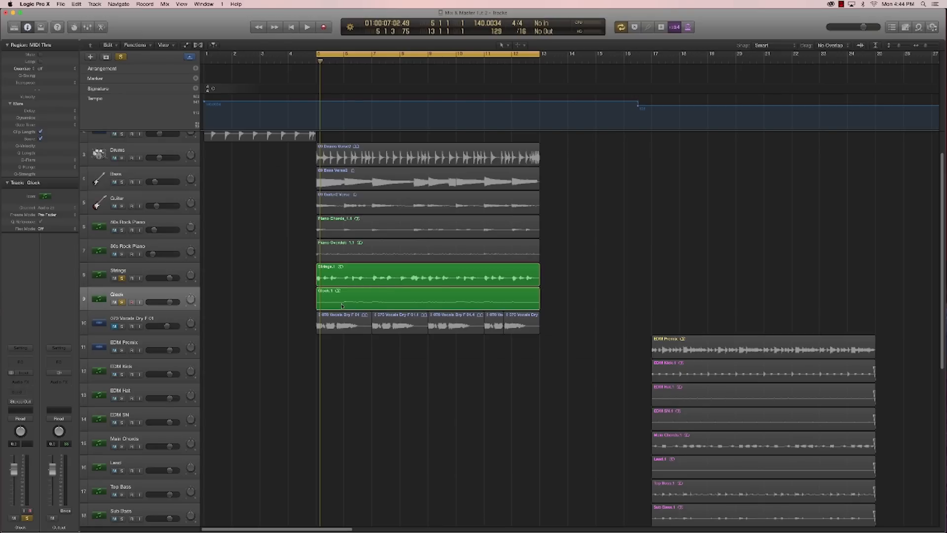
Step: Turn off solo on the Glock and Strings tracks and listen to the verse mix with the strings
left_click(123, 302)
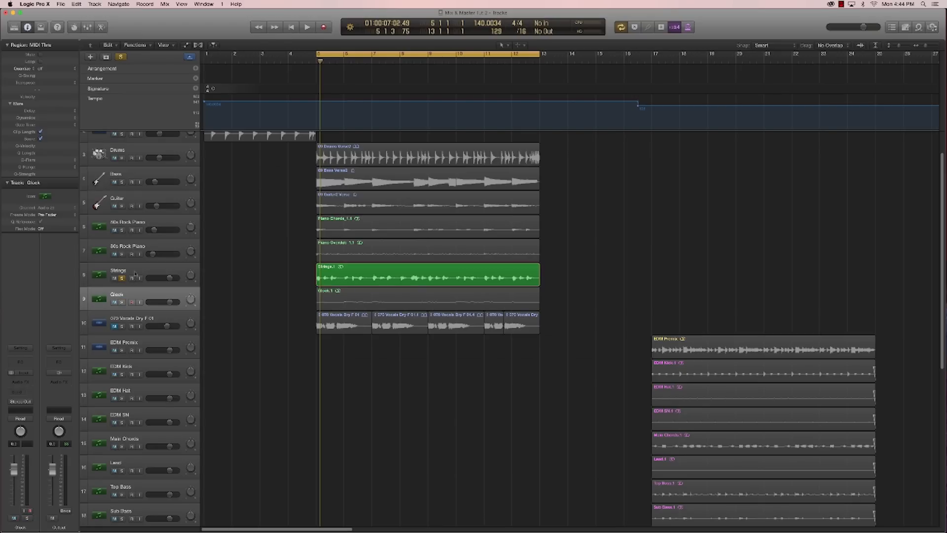
left_click(122, 278)
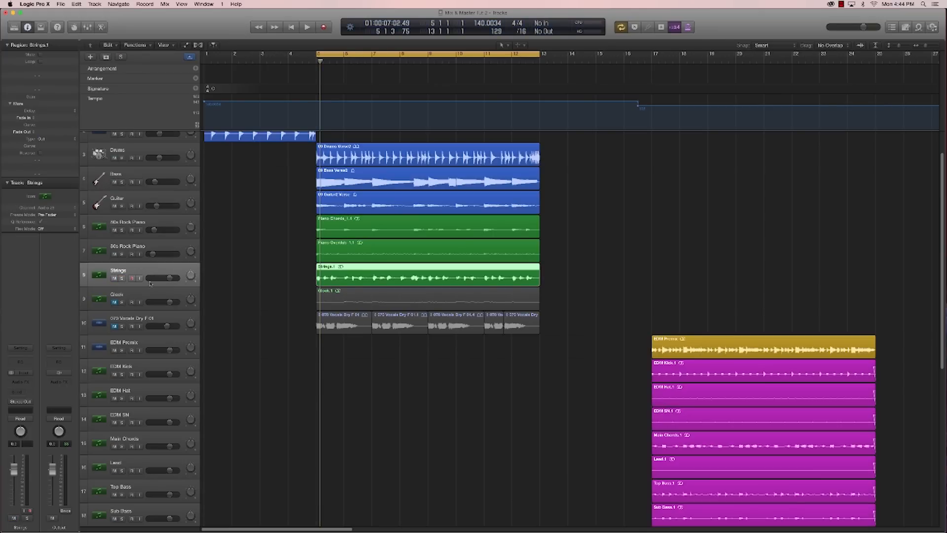
left_click(266, 304)
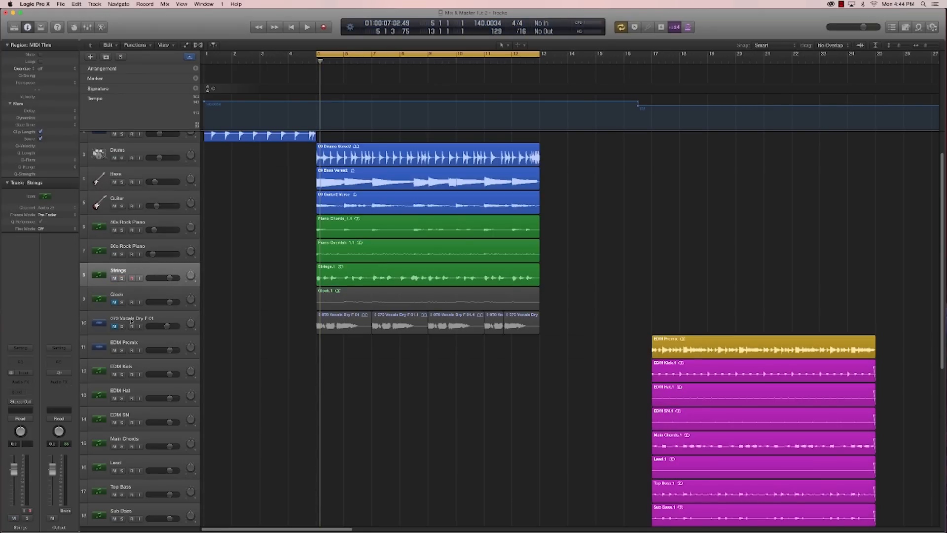
key("space")
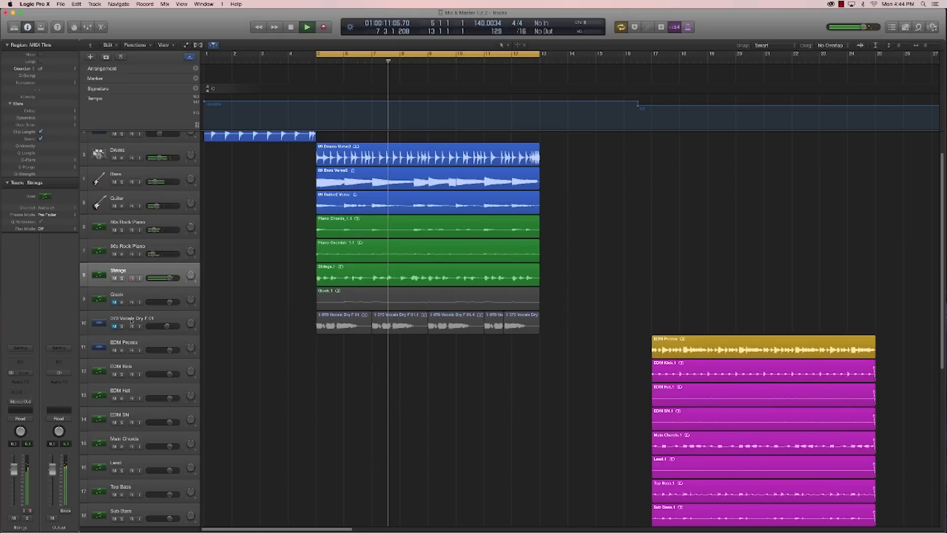
key("space")
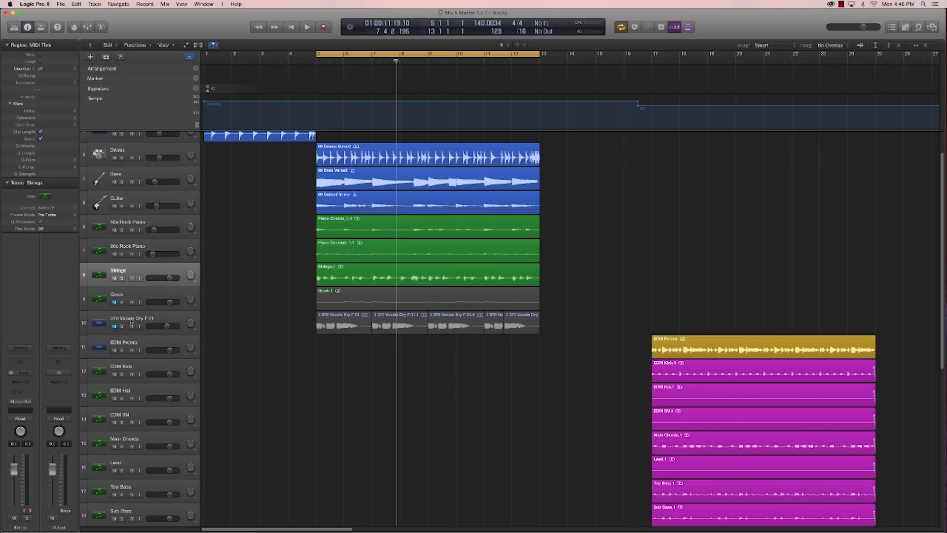
Step: Add a Channel EQ to the Strings track and turn on its analyzer
left_click(20, 364)
left_click_drag(260, 60, 649, 254)
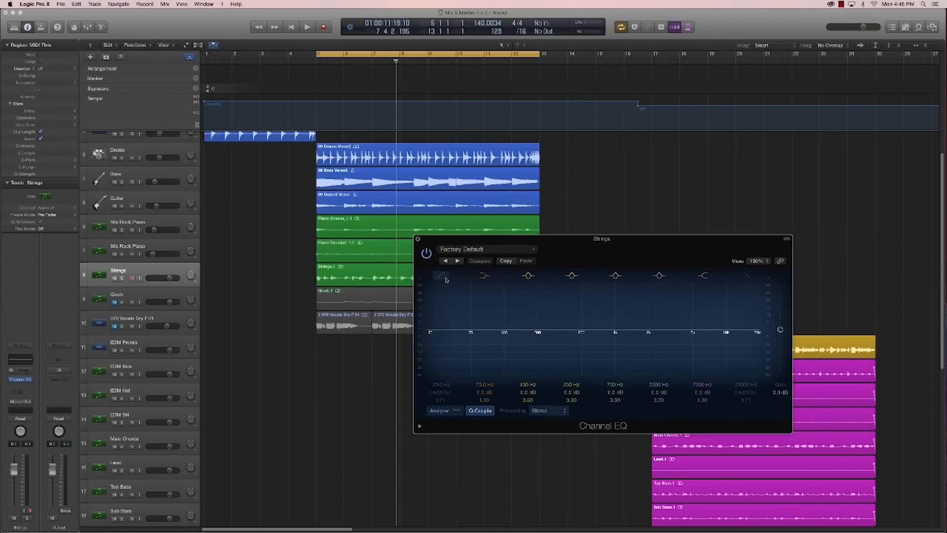
left_click(441, 412)
Step: Cut the Strings' low shelf by about 10 dB at roughly 195 Hz while listening to the mix
key("space")
left_click_drag(494, 359, 544, 369)
key("space")
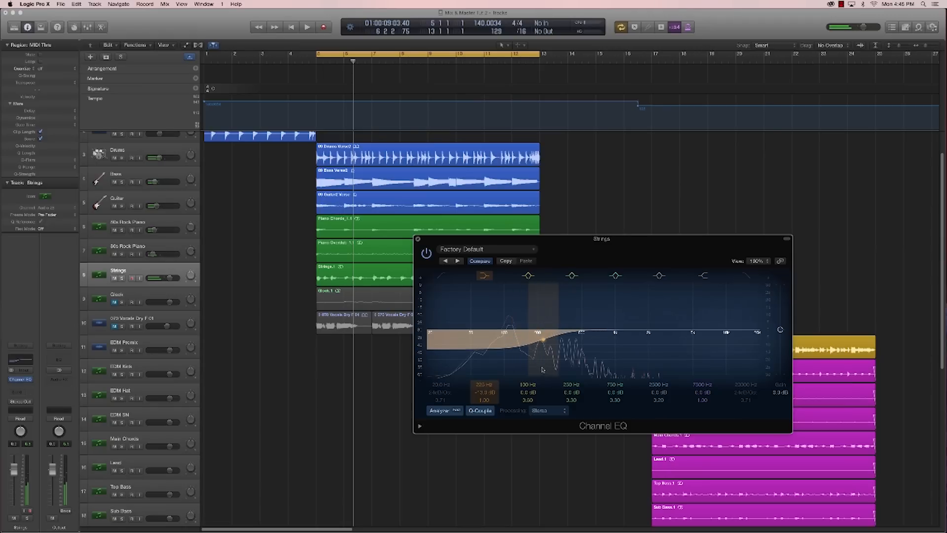
key("space")
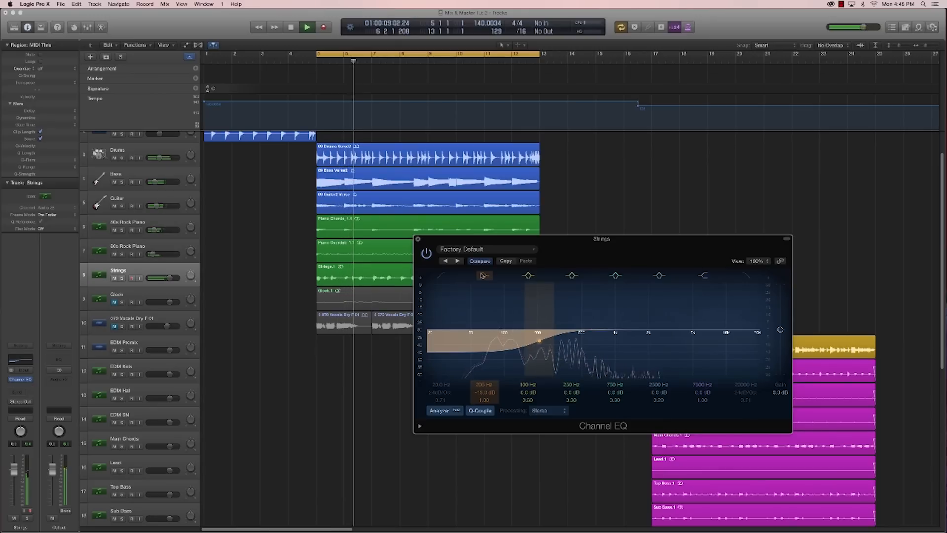
mouse_move(545, 371)
left_mouse_down()
mouse_move(530, 369)
mouse_move(541, 361)
left_mouse_up()
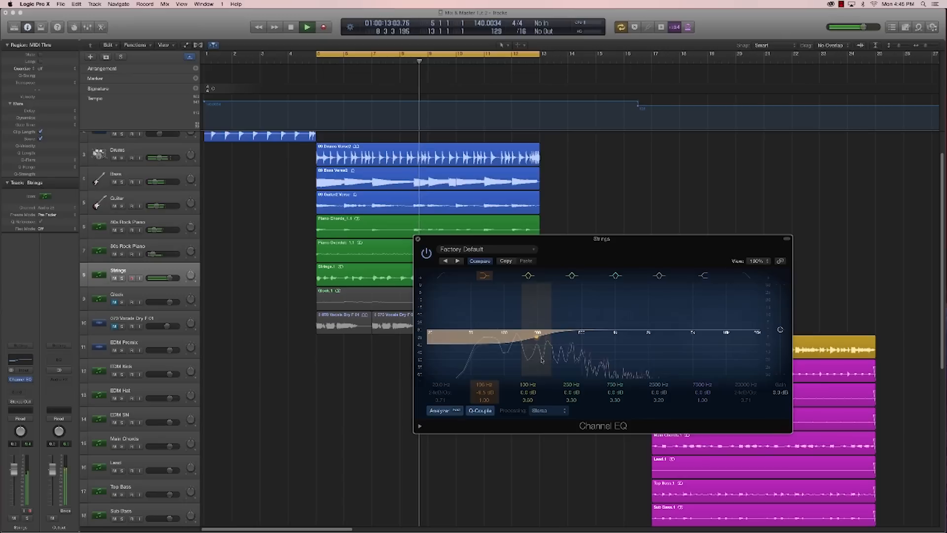
left_click_drag(541, 360, 543, 361)
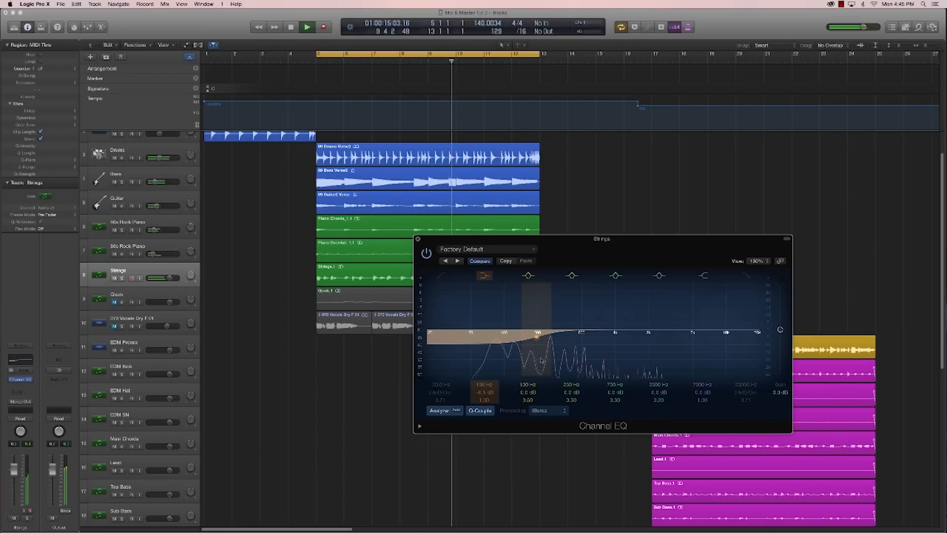
key("space")
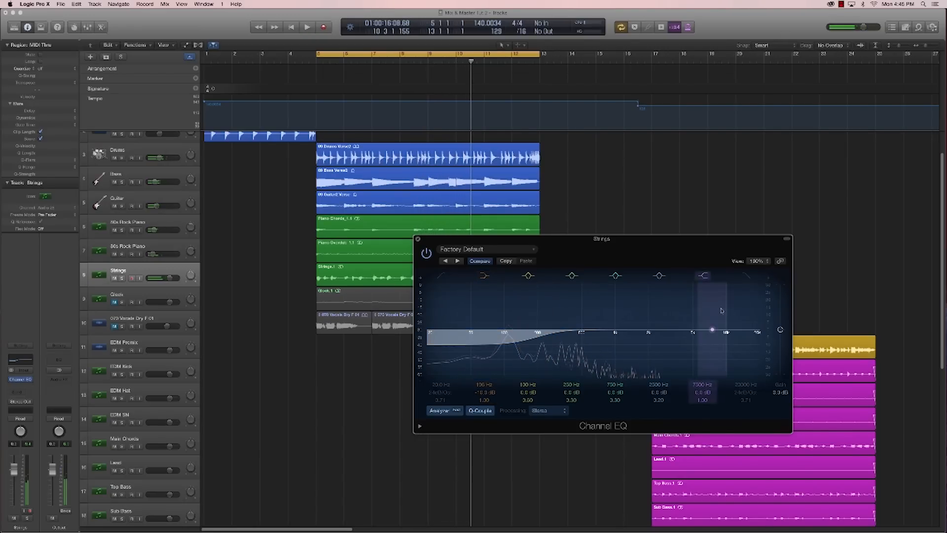
Step: Boost the Strings' upper-mid EQ band by about 7 dB at 3000 Hz and check it in playback
left_click_drag(656, 345, 656, 334)
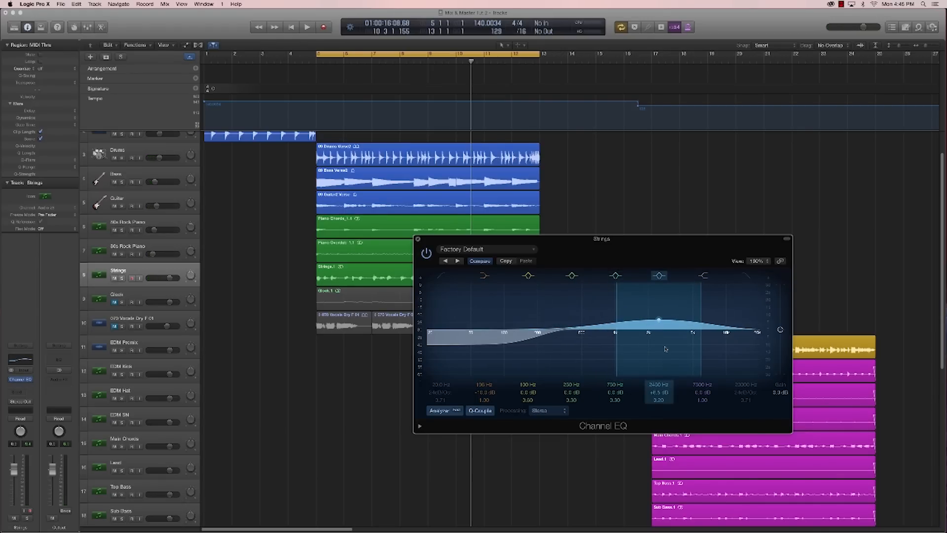
key("space")
mouse_move(660, 320)
left_mouse_down()
mouse_move(681, 321)
mouse_move(676, 296)
mouse_move(641, 288)
mouse_move(650, 279)
mouse_move(670, 321)
left_mouse_up()
key("space")
Step: Boost the Strings' high shelf by about 17 dB at 7100 Hz with a Q of about 0.40, and audition it
left_click_drag(717, 357, 713, 330)
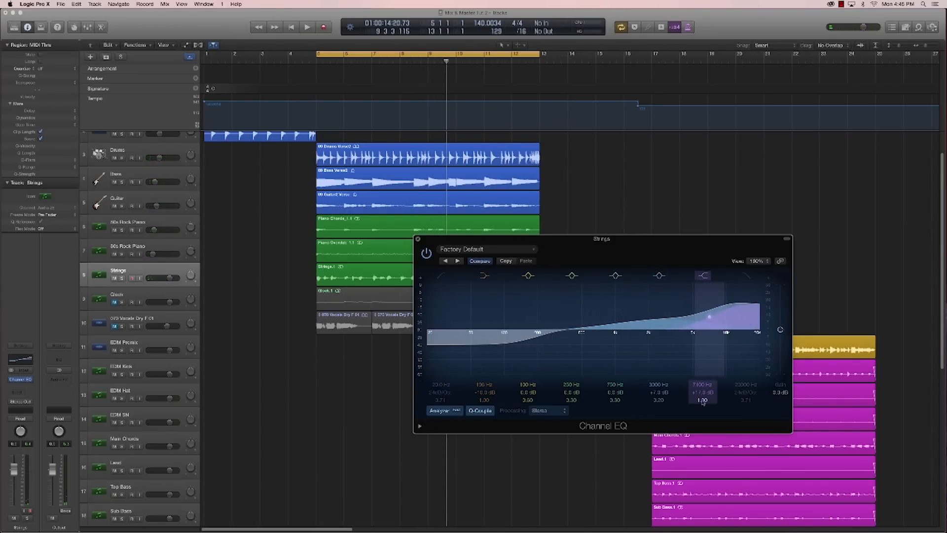
left_click_drag(703, 402, 703, 419)
key("space")
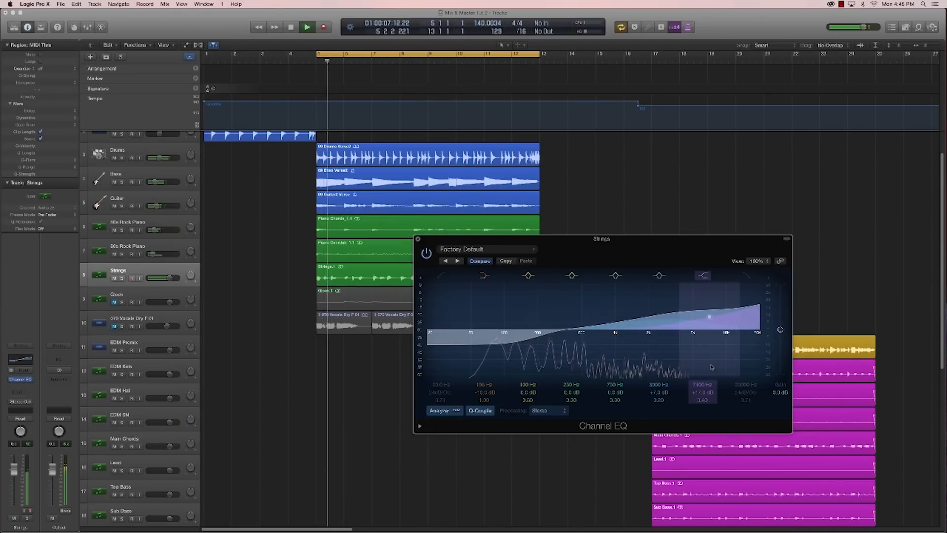
key("space")
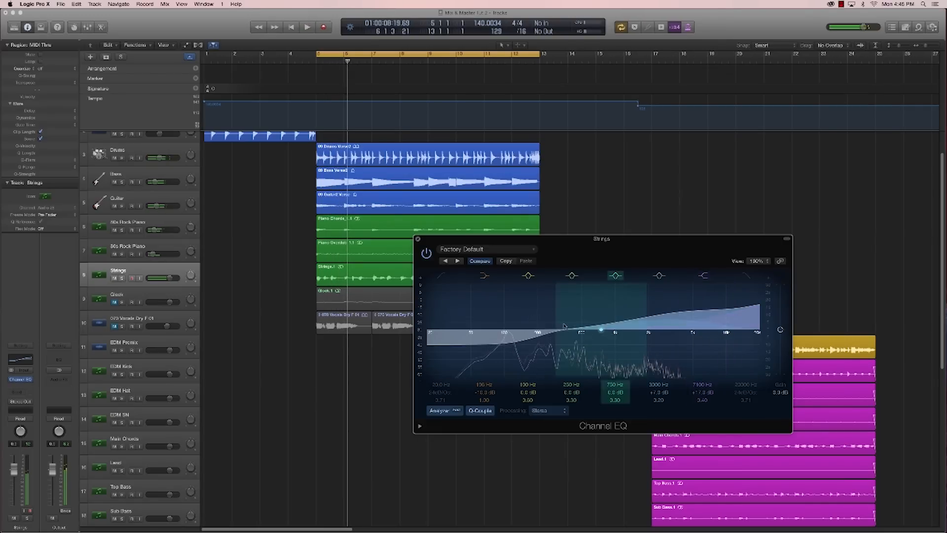
left_click(418, 239)
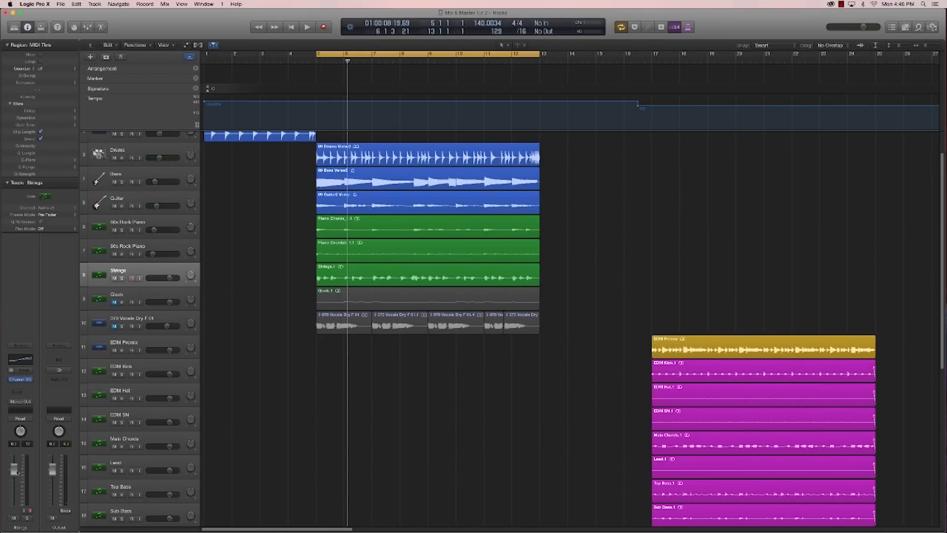
Step: Lower the Strings track's volume and check its balance against the verse mix in playback
key("space")
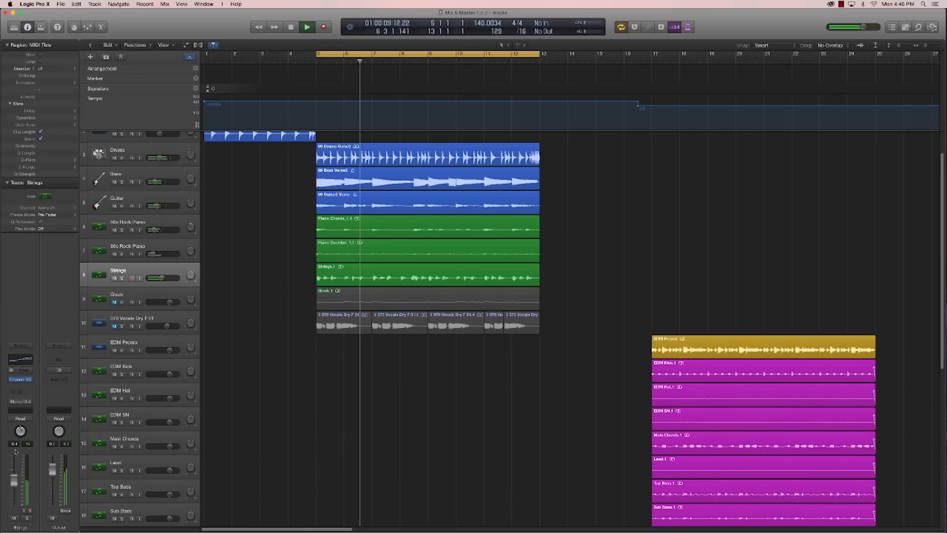
key("space")
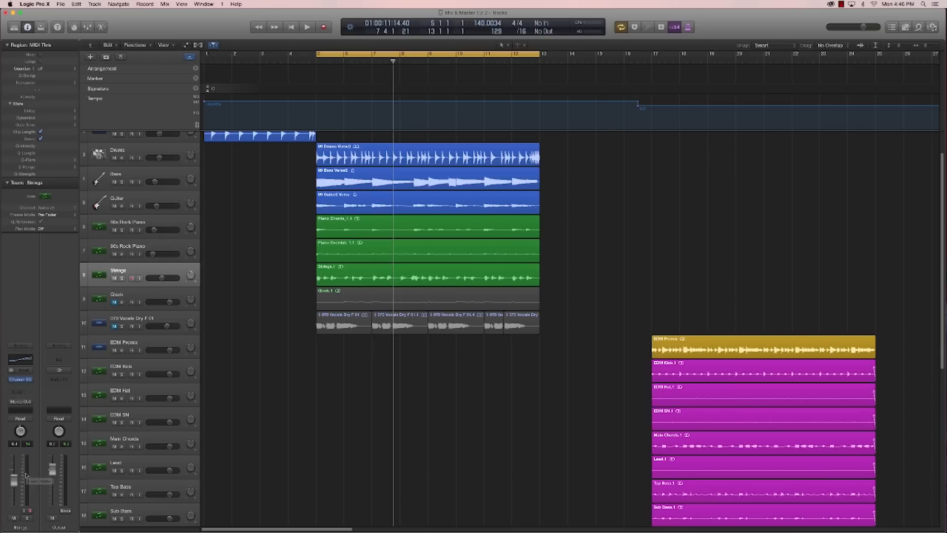
key("space")
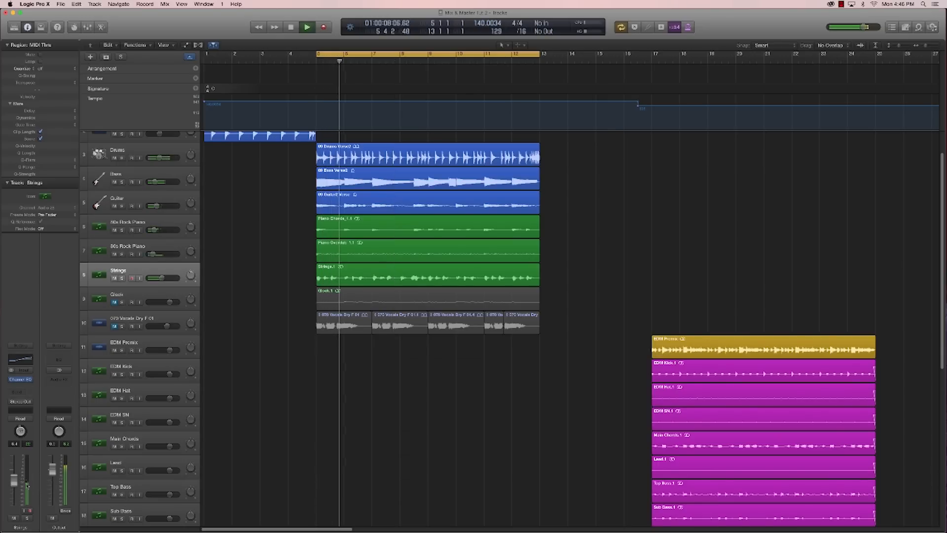
Step: Trim the Strings fader slightly further and recheck its level against the verse mix
key("space")
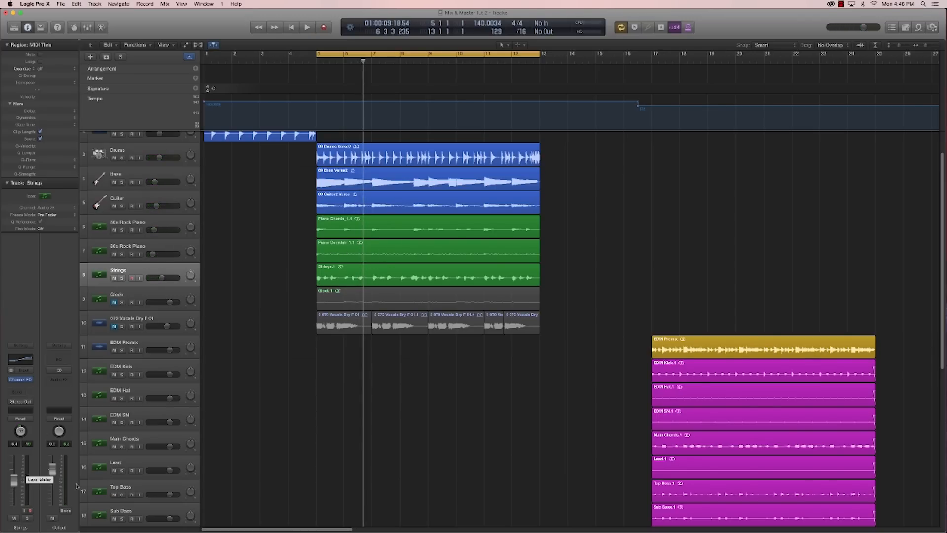
key("space")
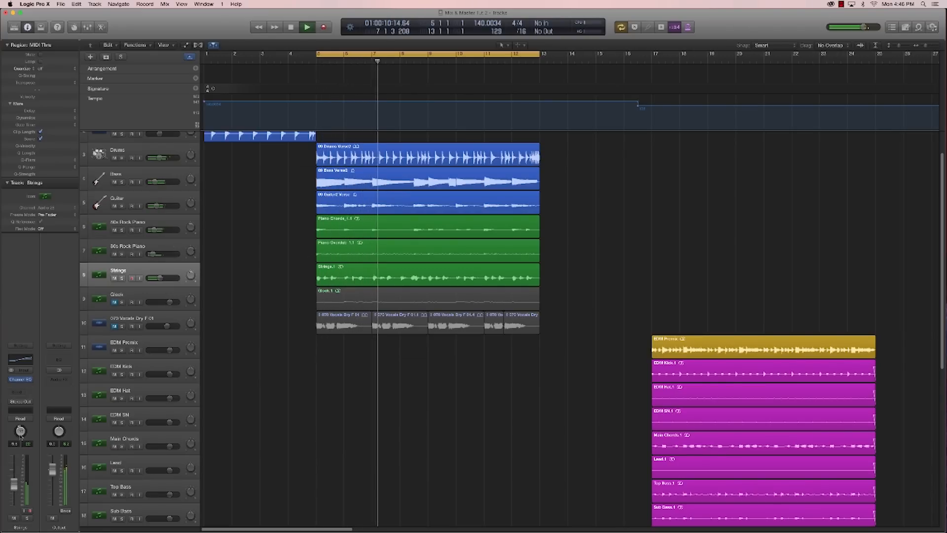
key("space")
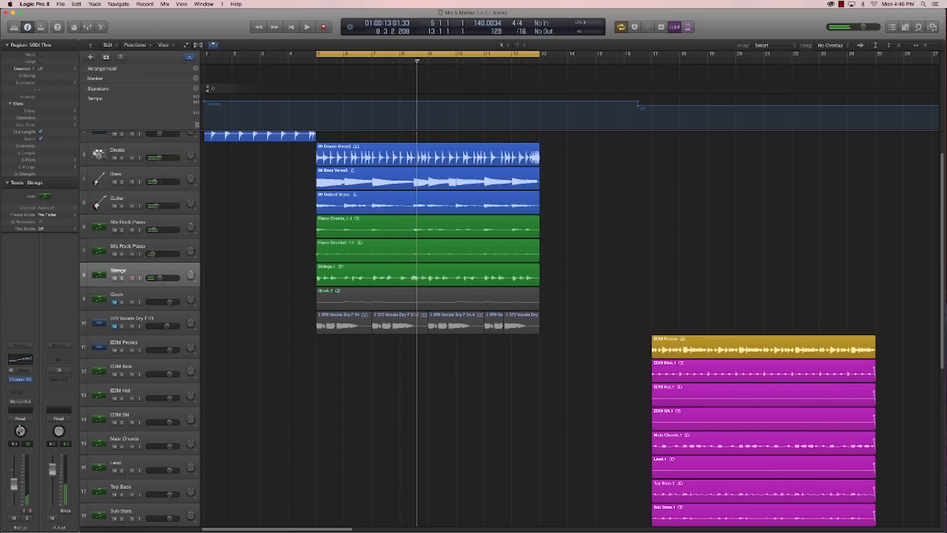
Step: Insert a stereo Direction Mixer on the Strings track and move its window clear of the track controls
left_click(24, 393)
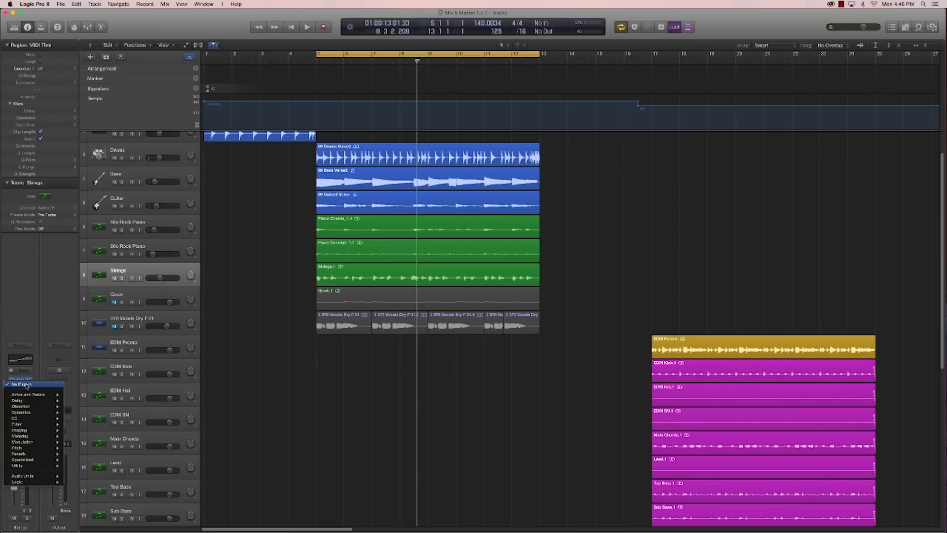
mouse_move(38, 461)
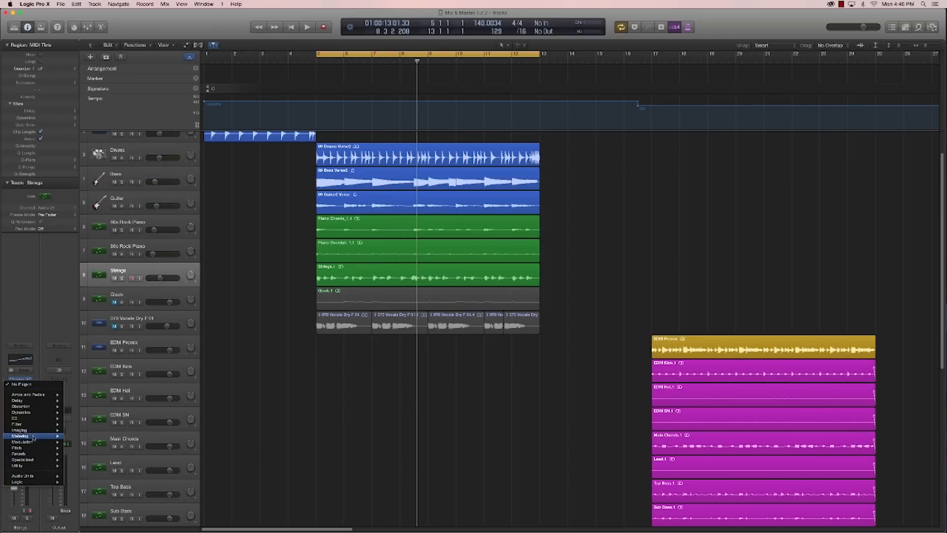
mouse_move(24, 432)
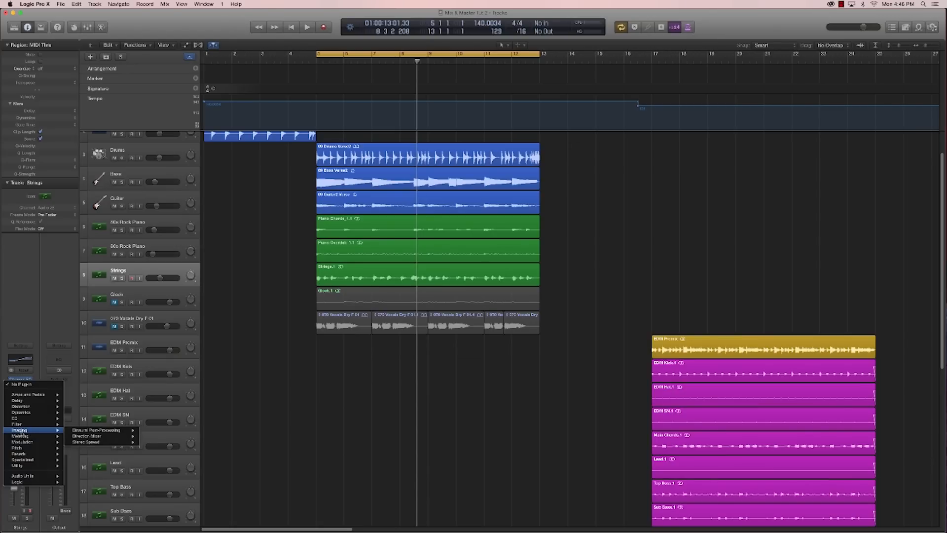
mouse_move(88, 443)
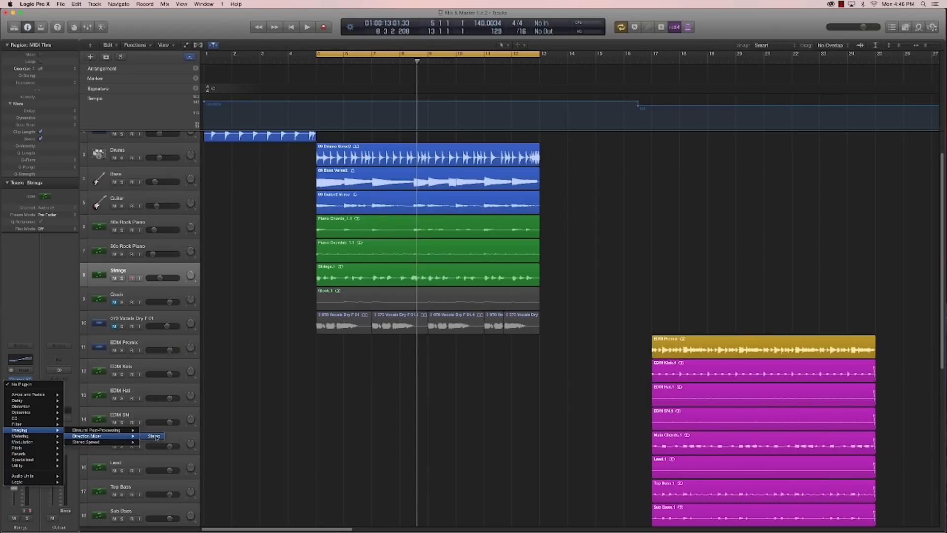
left_click(154, 437)
left_click_drag(83, 35, 424, 206)
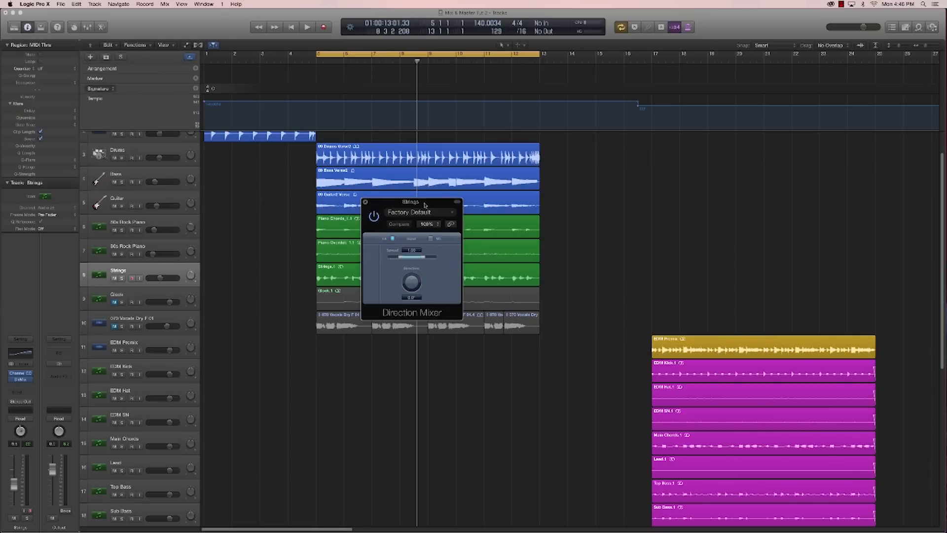
Step: Widen the Strings by raising the Direction Mixer's spread to about 1.4, audition it, and close the plug-in
left_click_drag(422, 256, 425, 259)
left_click_drag(435, 259, 409, 261)
key("space")
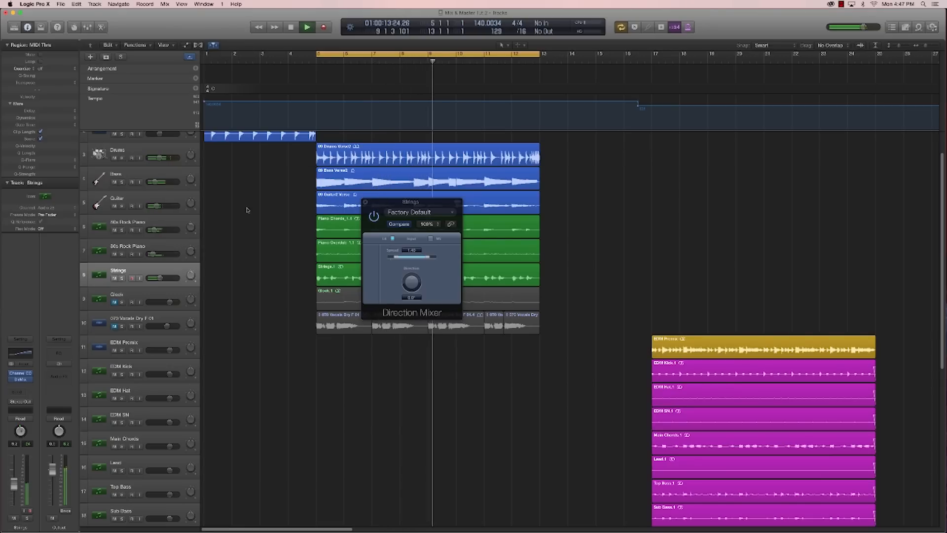
key("space")
left_click(365, 202)
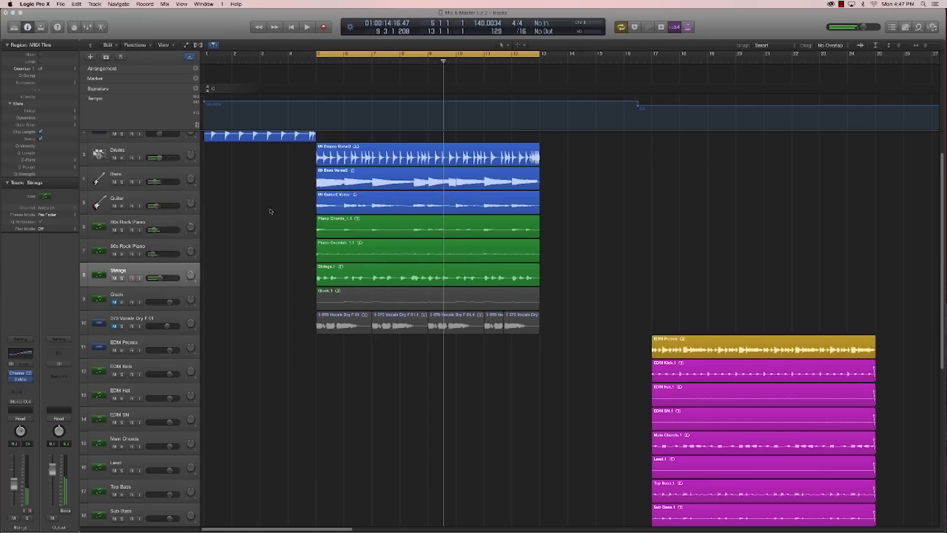
Step: Insert a Compressor on the Strings track and load the Platinum Orchestral preset
left_click(23, 386)
mouse_move(24, 413)
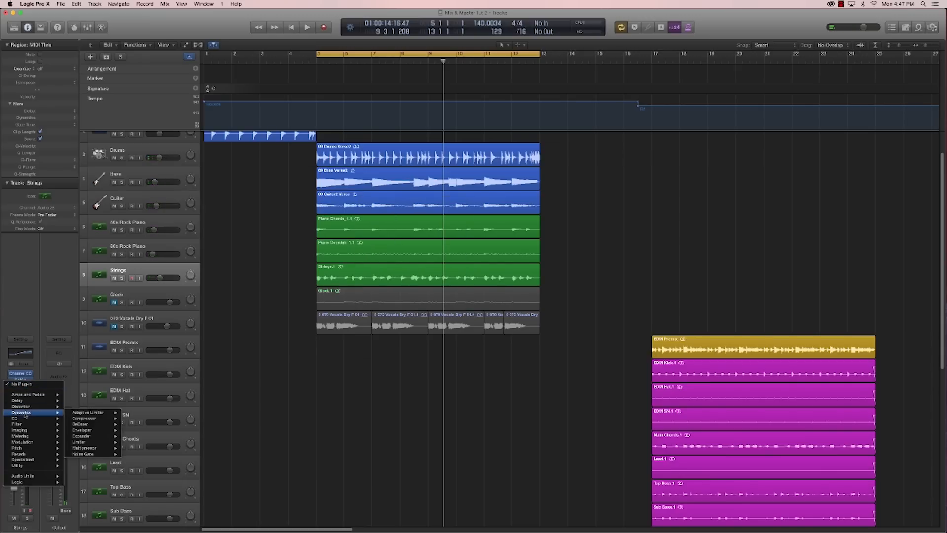
mouse_move(88, 416)
left_click(132, 417)
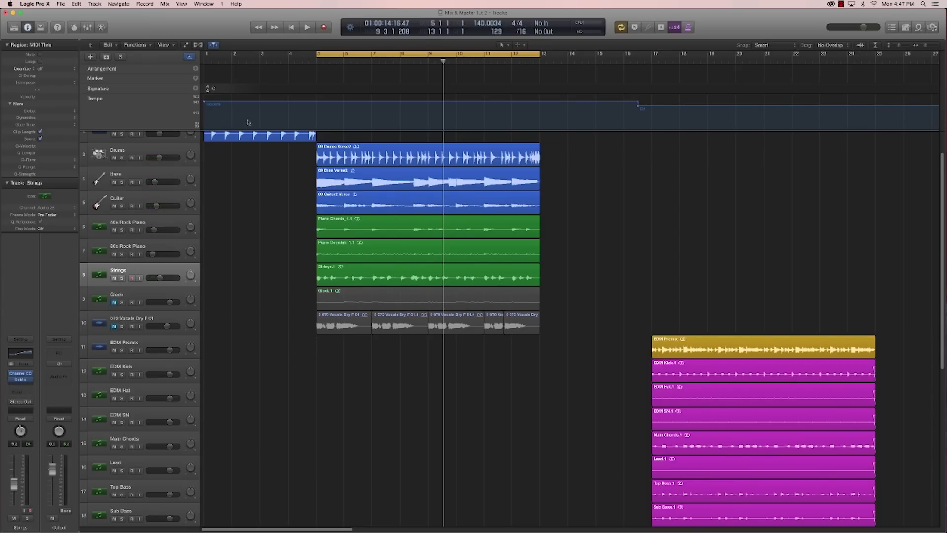
left_click_drag(227, 60, 498, 185)
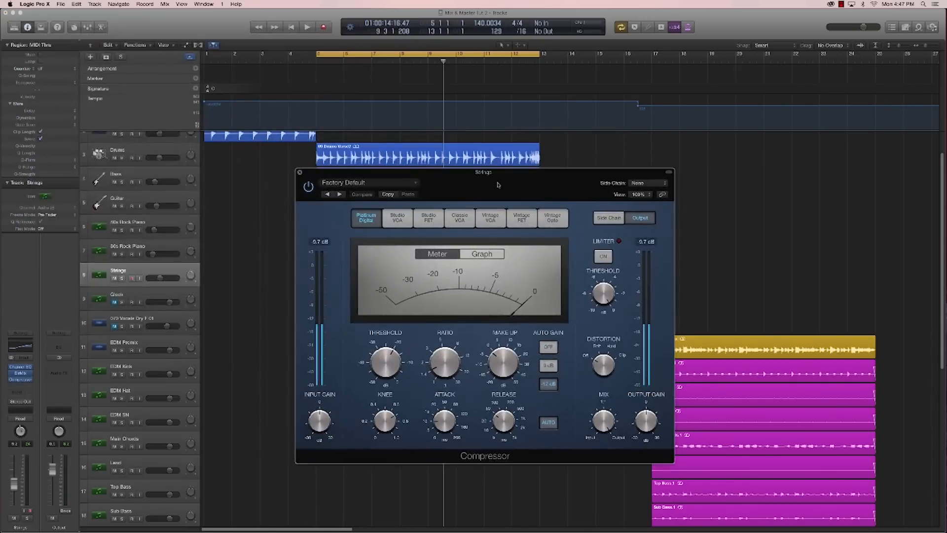
left_click(366, 186)
mouse_move(373, 340)
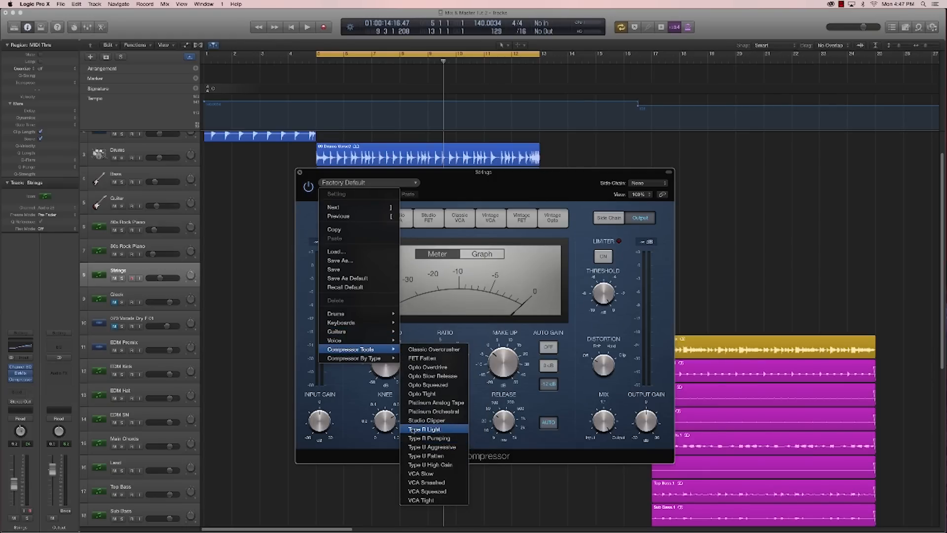
left_click(422, 413)
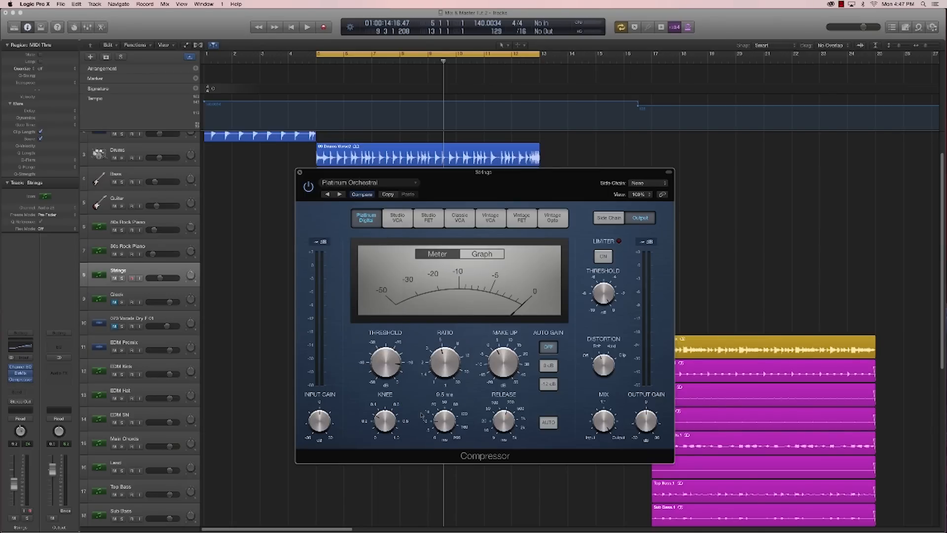
Step: Set the Strings compressor's threshold to about -20.5 dB and reduce the track's volume slightly while auditioning the verse
key("space")
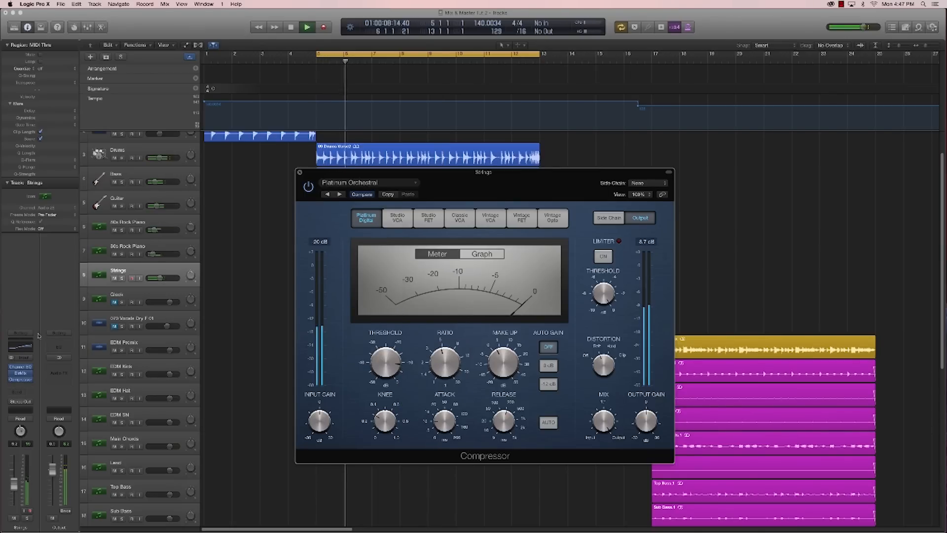
key("space")
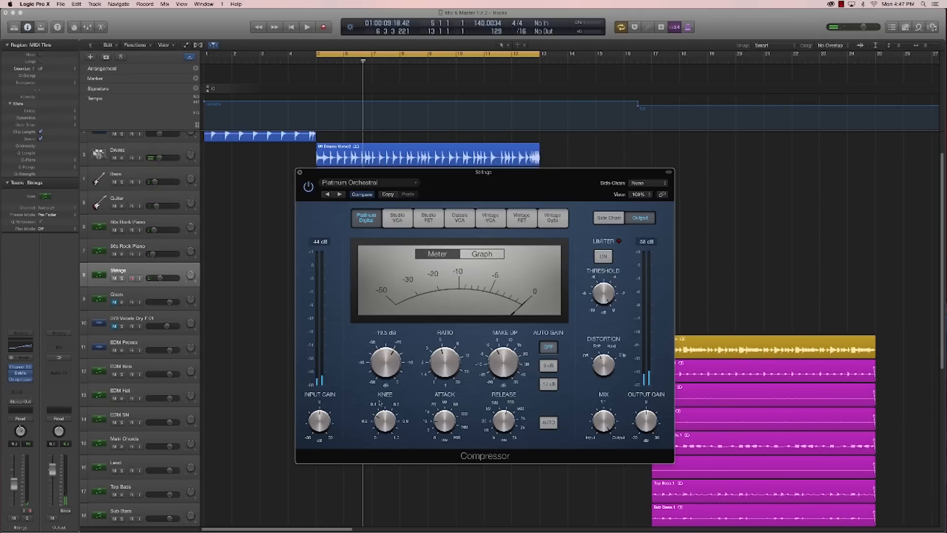
left_click_drag(379, 409, 379, 408)
key("space")
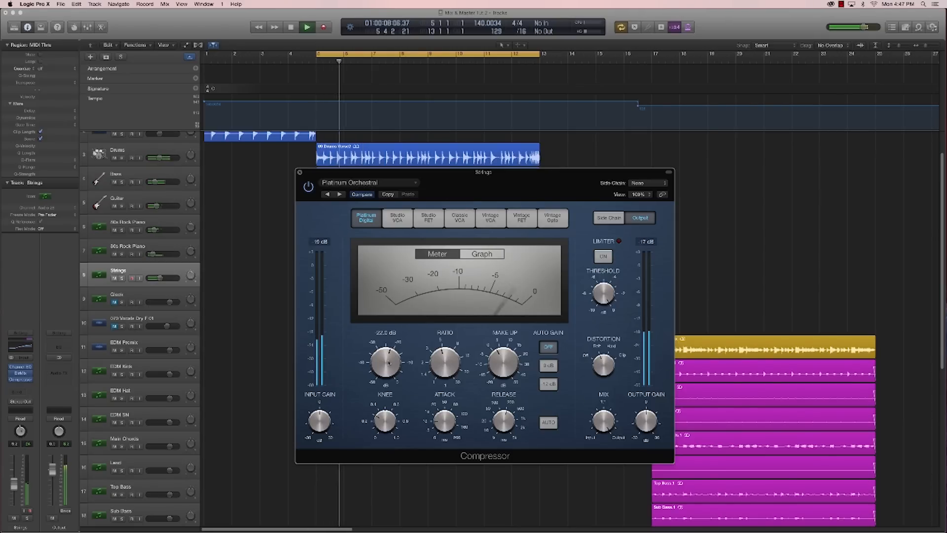
left_click_drag(388, 362, 395, 356)
key("space")
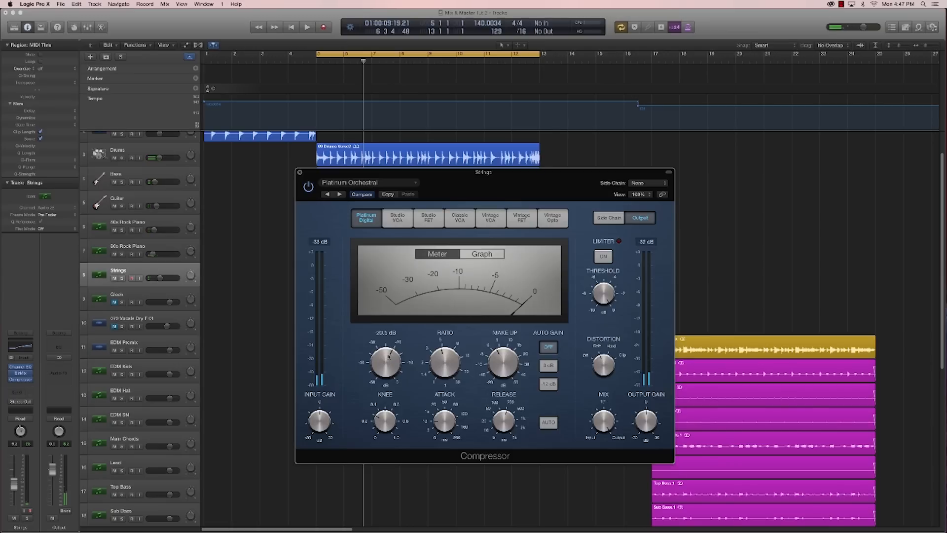
key("space")
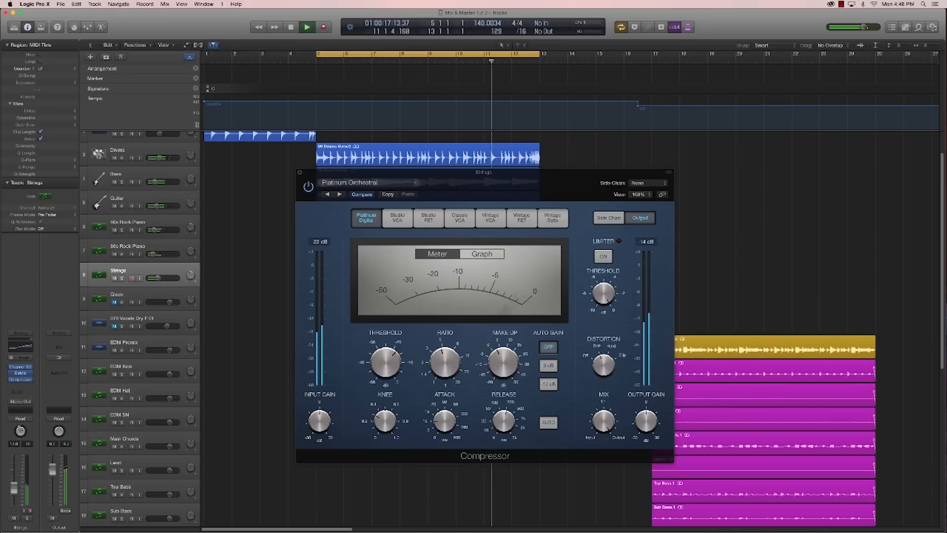
left_click(300, 173)
Step: Mute the Piano Chords track and listen to how the piano overdub and Strings sit in the verse mix
left_click(148, 249)
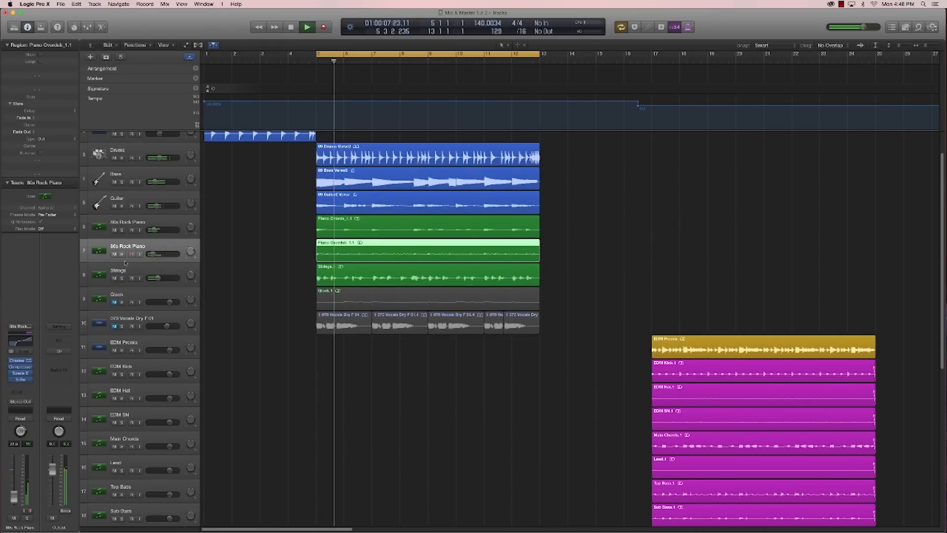
left_click(114, 230)
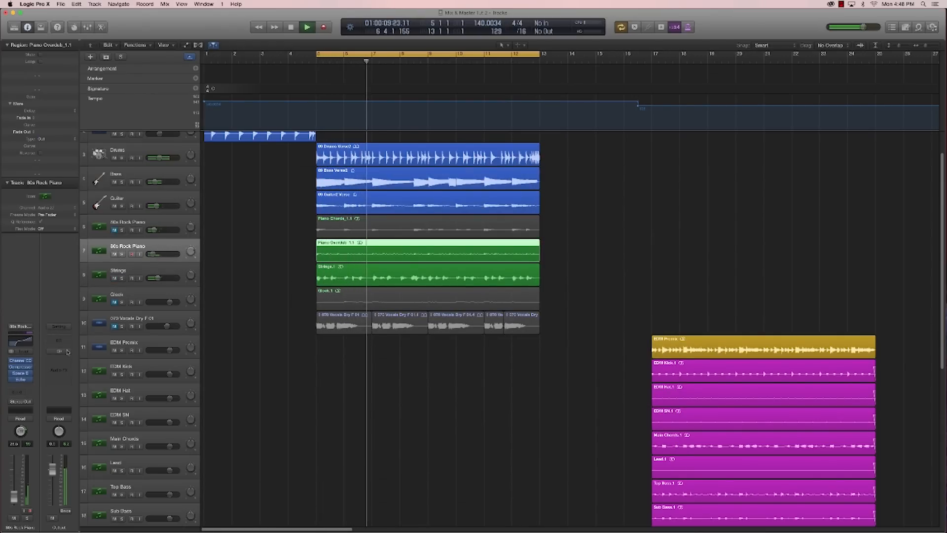
key("space")
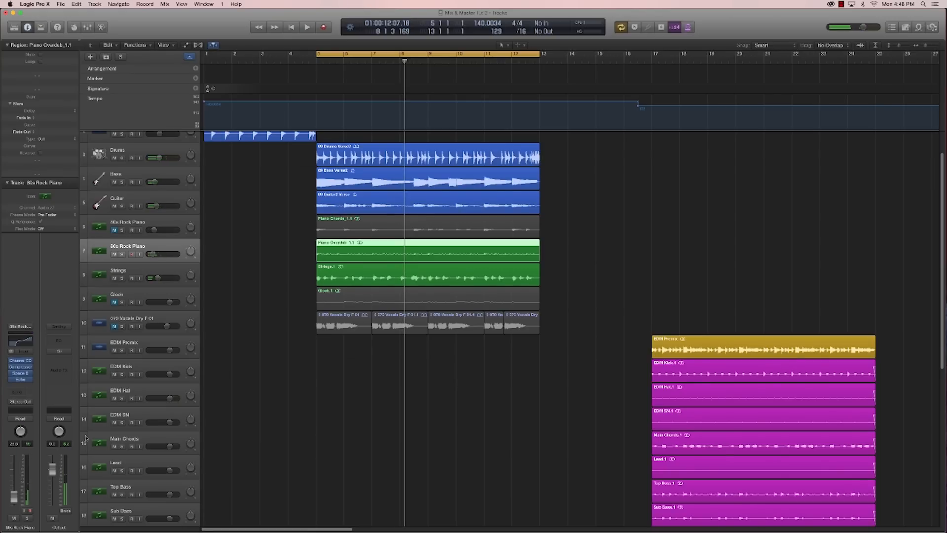
left_click(259, 262)
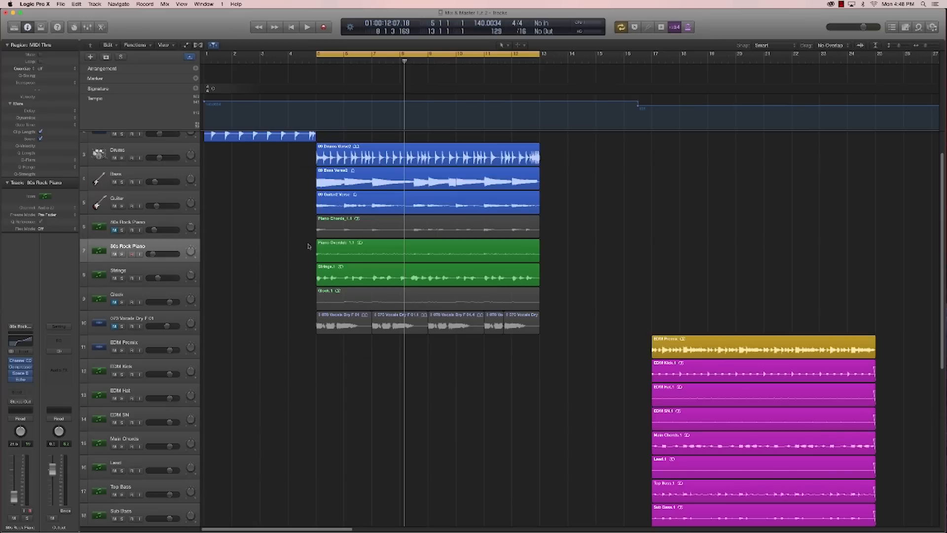
key("space")
left_click(127, 271)
key("space")
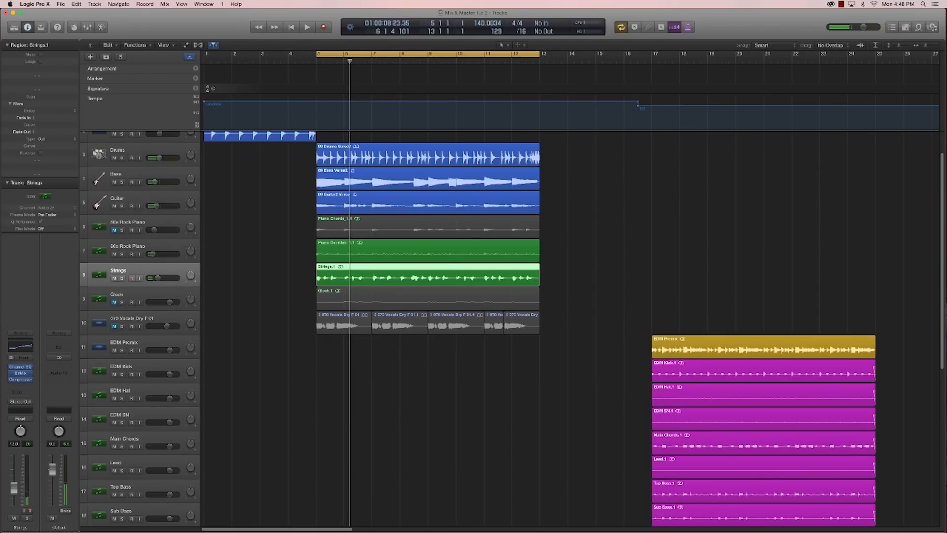
left_click(263, 347)
key("space")
Step: Fine-tune the piano overdub track's volume while playing the verse without the piano chords
left_click(135, 239)
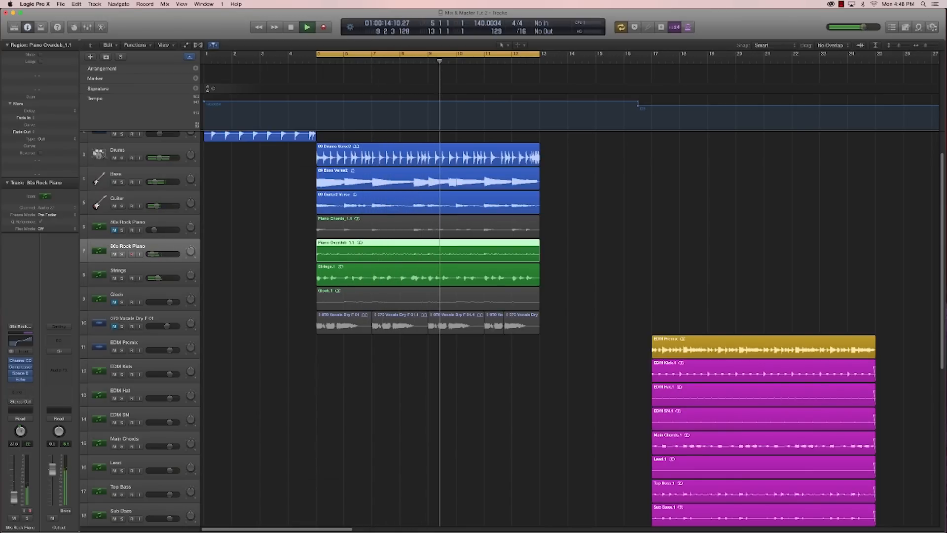
key("space")
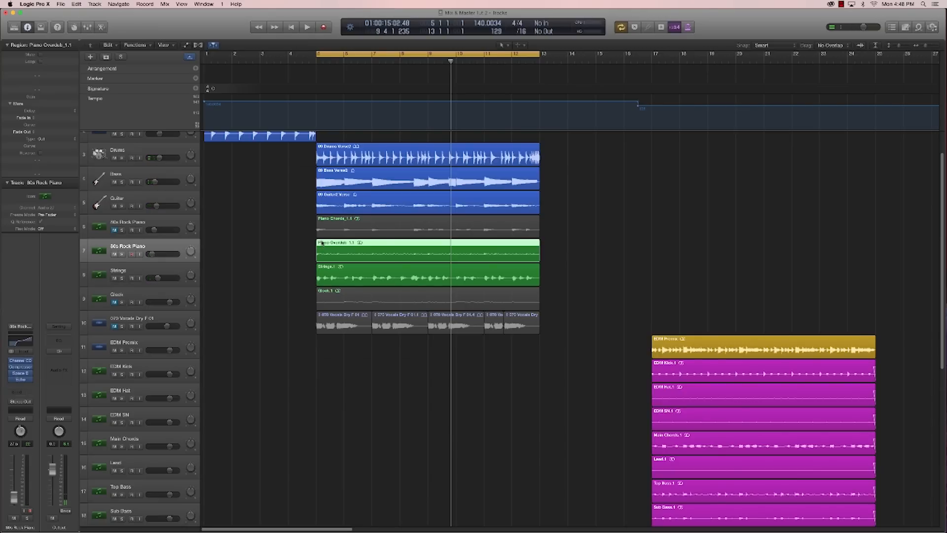
left_click(252, 262)
key("space")
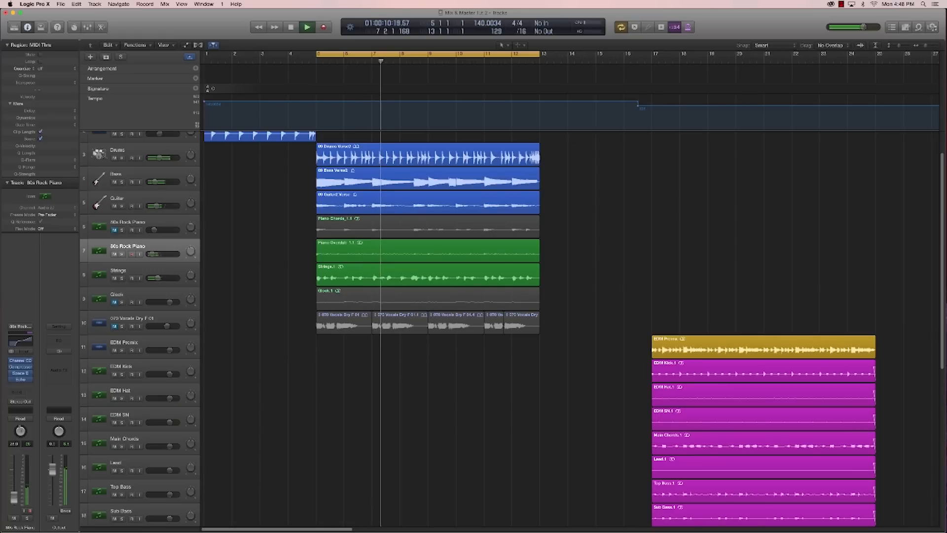
key("space")
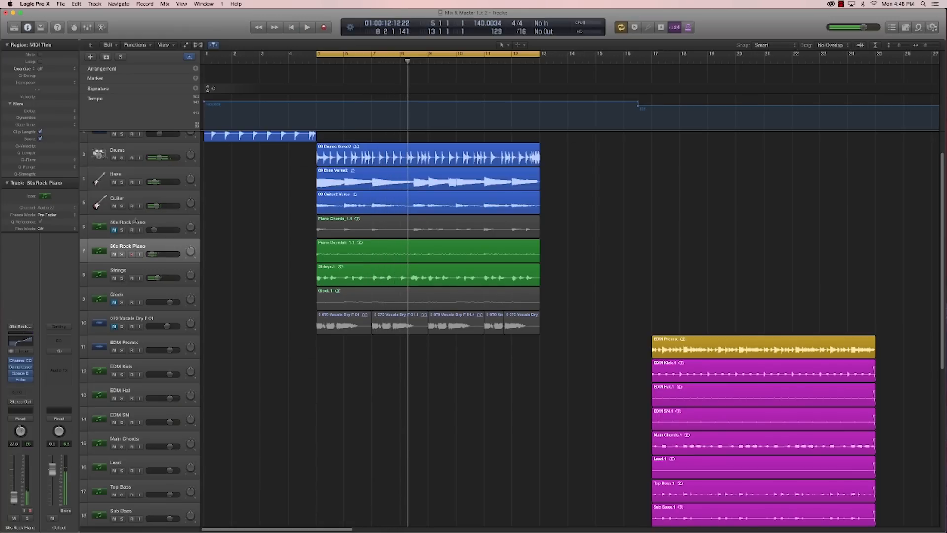
Step: Unmute the Piano Chords track and lower its volume slightly while listening to the full verse
left_click(123, 223)
left_click(114, 230)
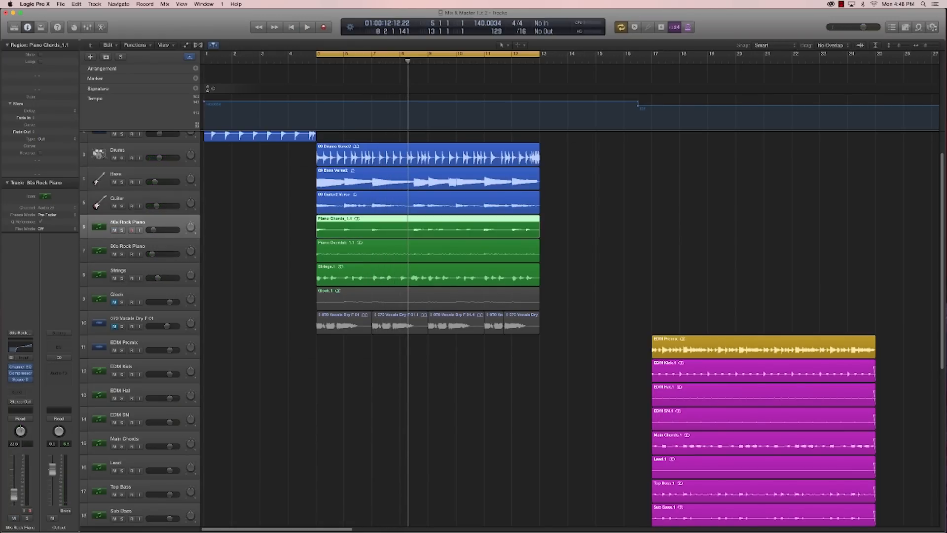
key("space")
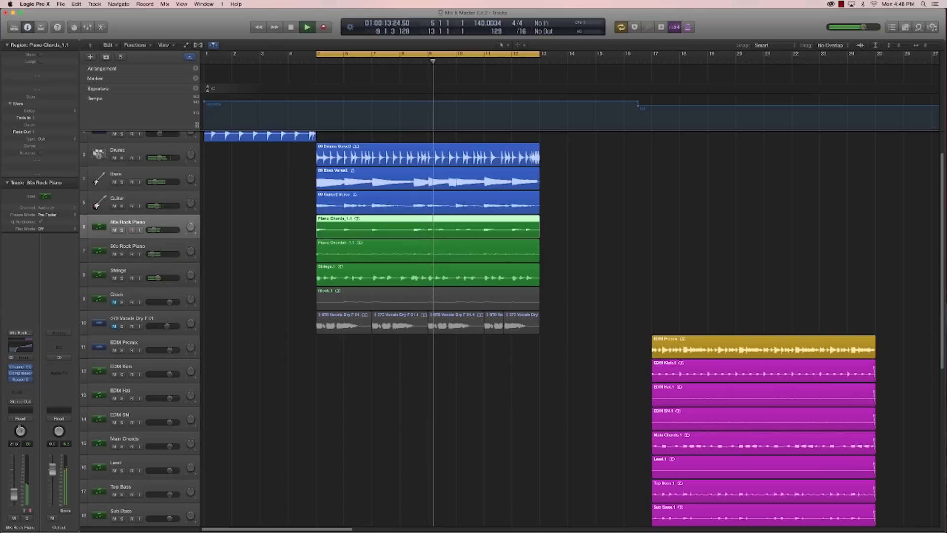
key("space")
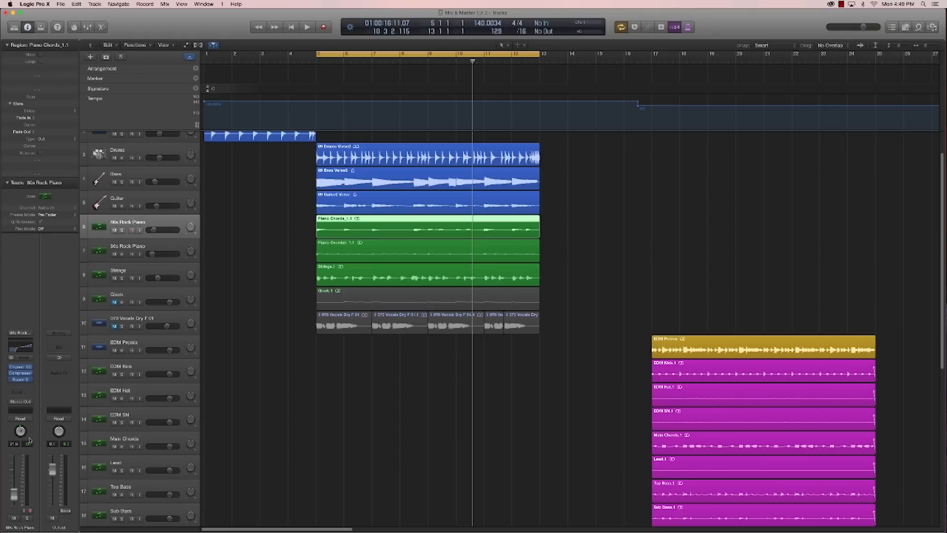
key("space")
left_click_drag(14, 494, 14, 496)
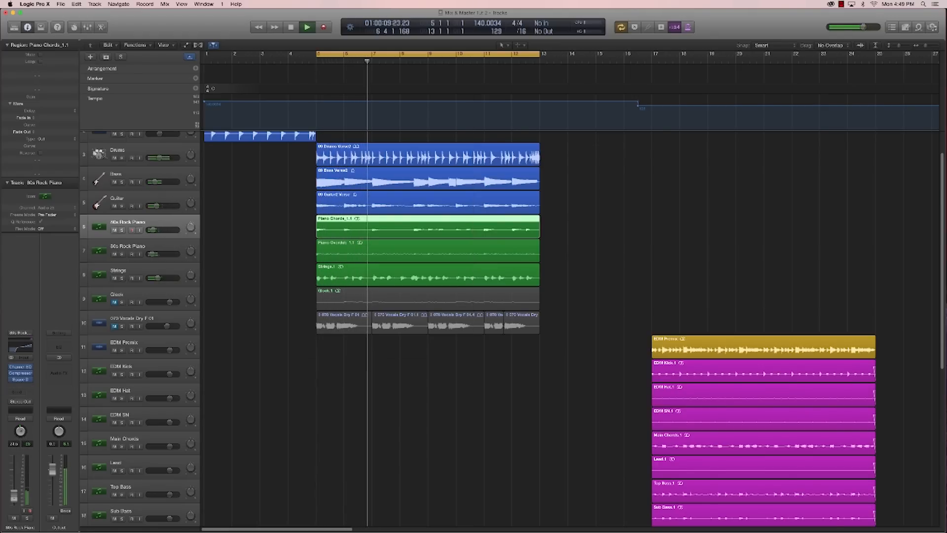
Step: Reduce the reverb output level in the Piano Chords track's Space Designer slightly and close the plug-in
left_click(19, 379)
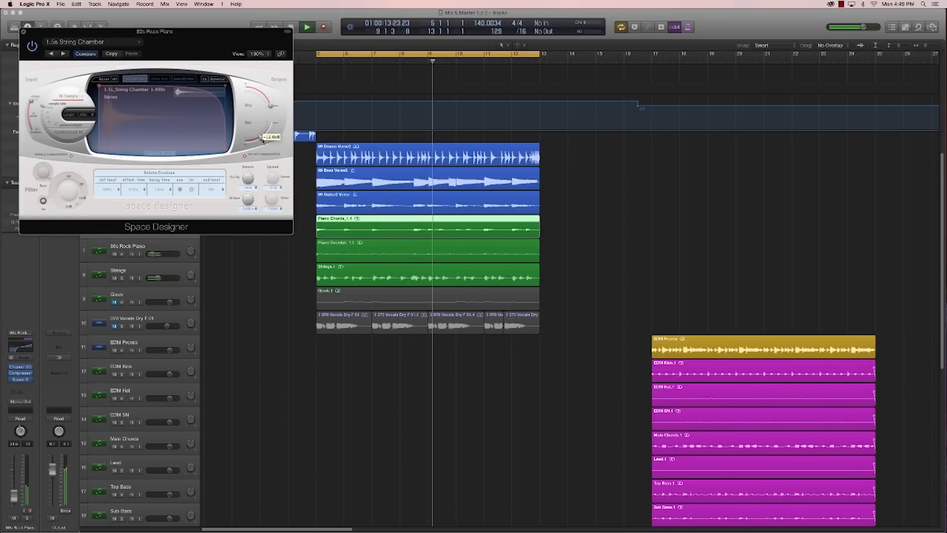
left_click_drag(262, 143, 261, 145)
left_click(23, 31)
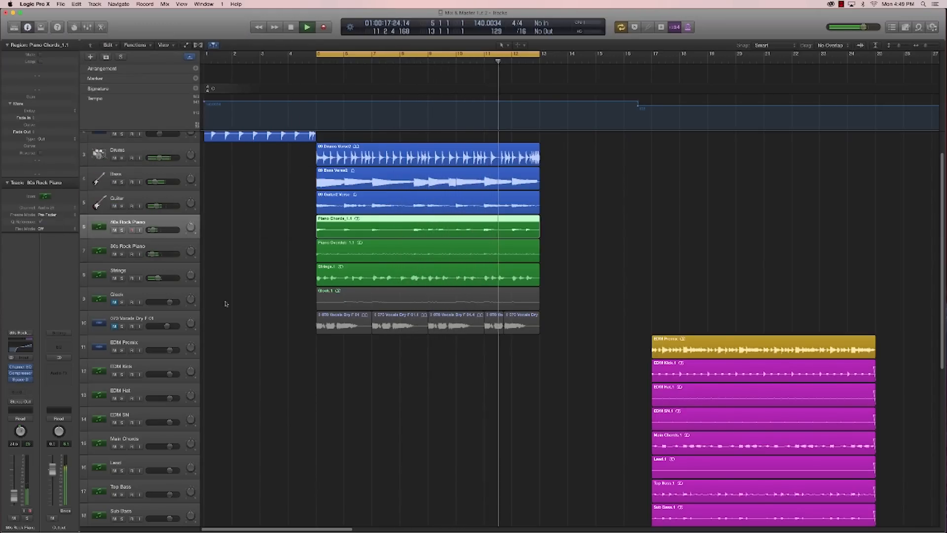
Step: Stop playback, unmute the Glock track, and audition it in solo before returning it to the mix
left_click(228, 305)
key("space")
left_click(132, 298)
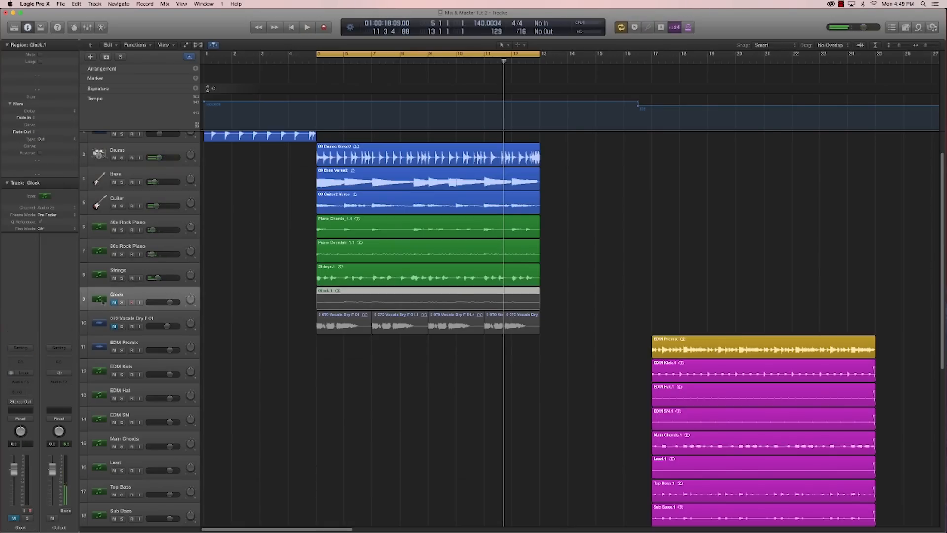
left_click(114, 301)
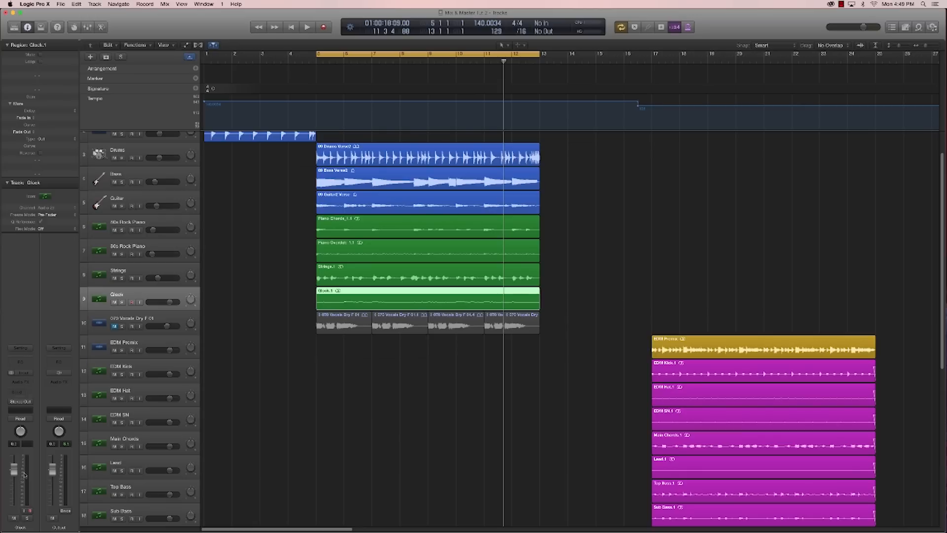
left_click(25, 518)
key("space")
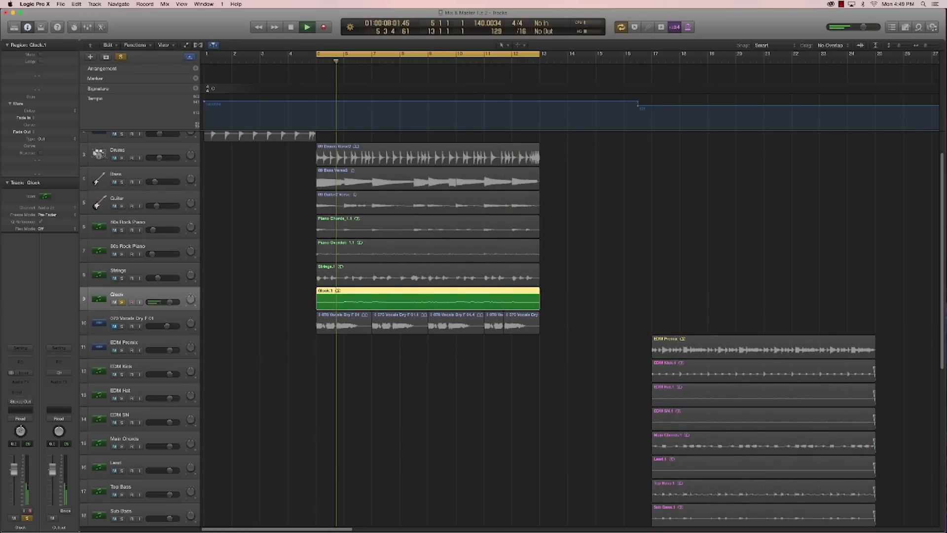
key("space")
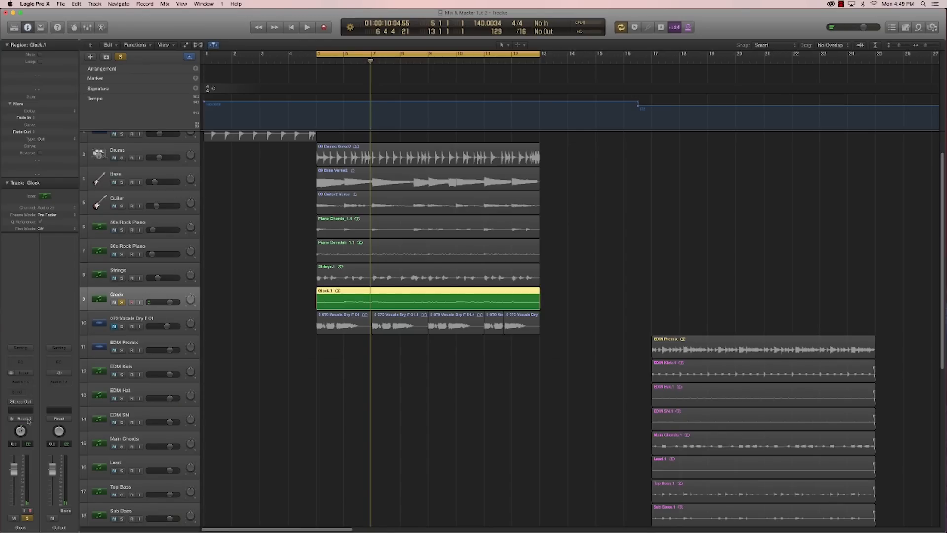
left_click(354, 401)
left_click(122, 302)
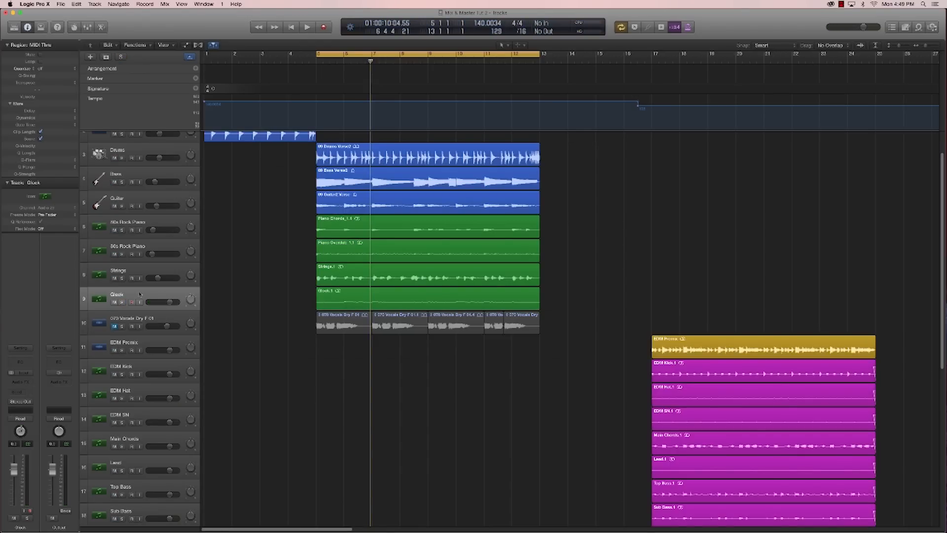
Step: Lower the Glock track's volume in stages while listening to it against the full verse
key("space")
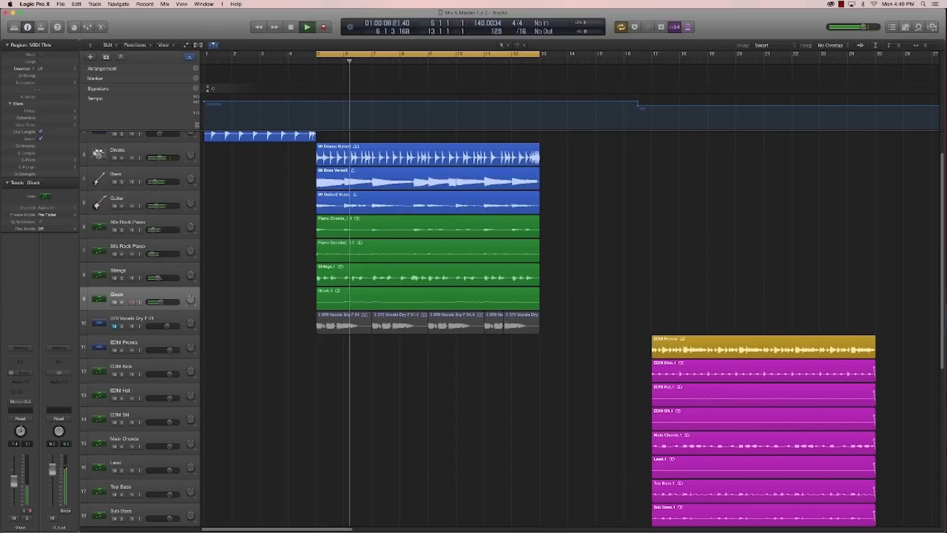
key("space")
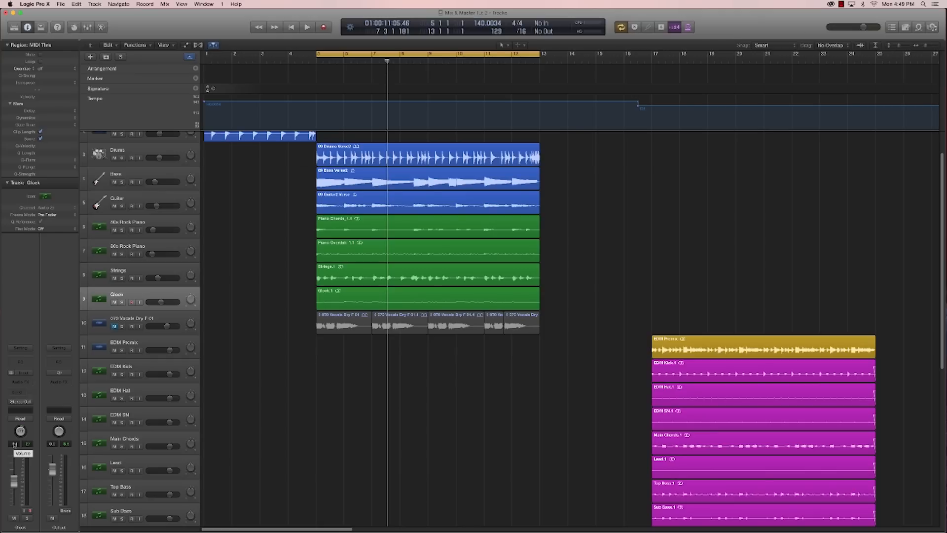
key("space")
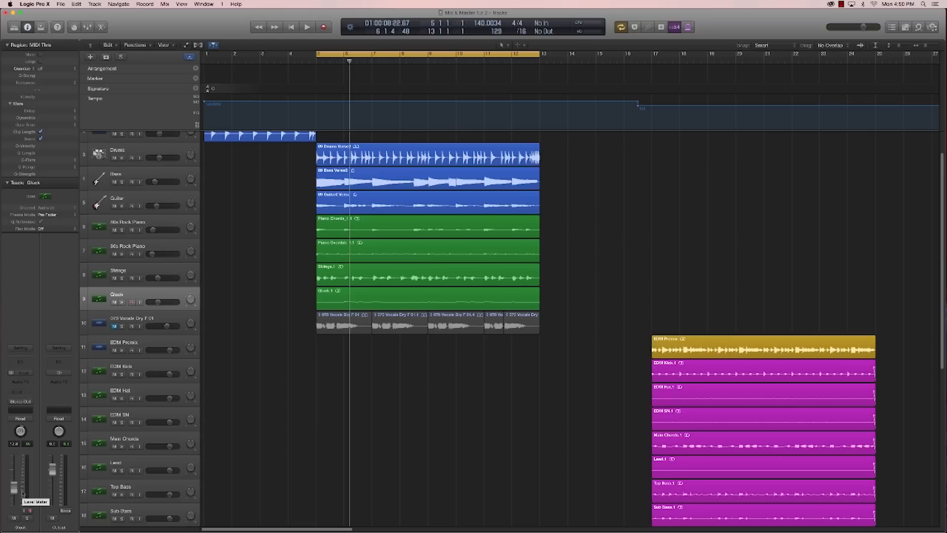
key("space")
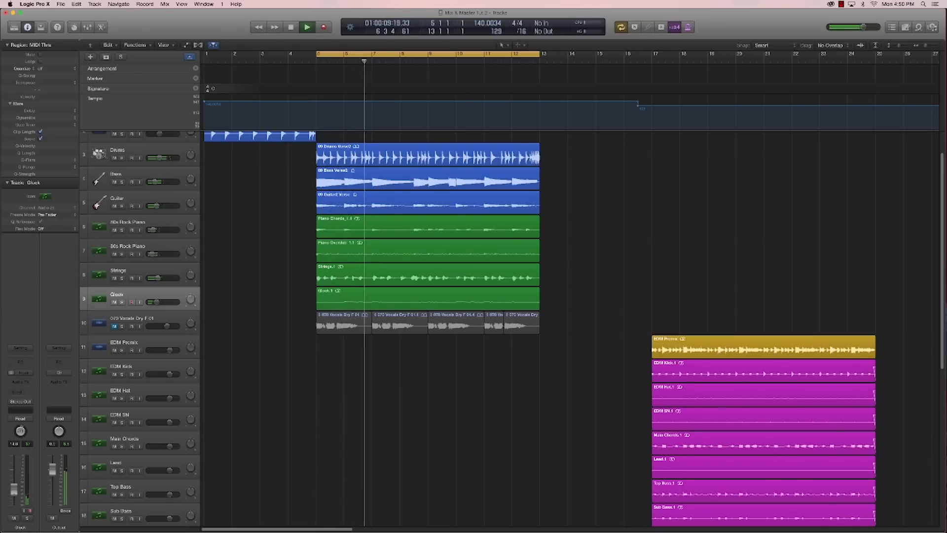
key("space")
Step: Insert a Space Designer reverb on the Glock track and load the large hall preset 02.9s Vintage Gear Hall
left_click(27, 382)
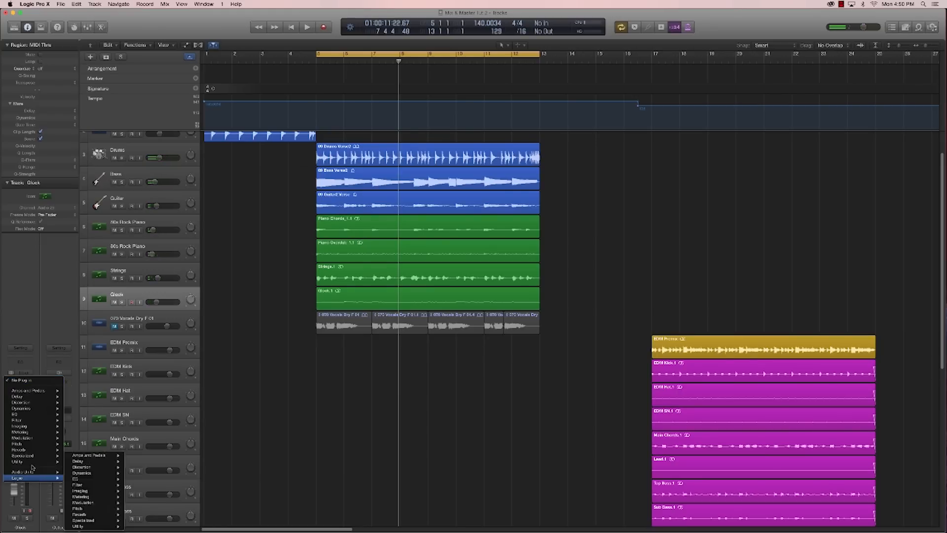
mouse_move(28, 451)
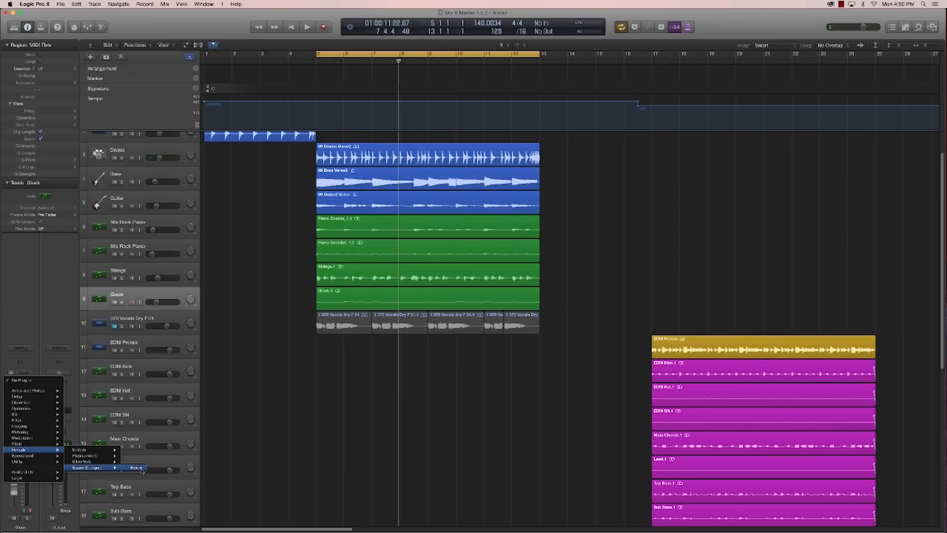
left_click(138, 467)
left_click_drag(182, 45, 517, 240)
left_click(417, 241)
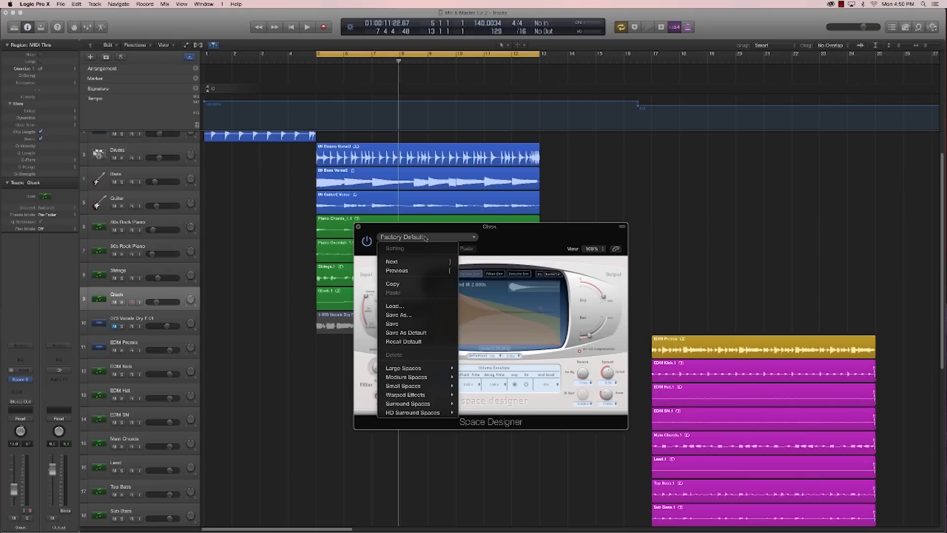
mouse_move(418, 370)
mouse_move(480, 377)
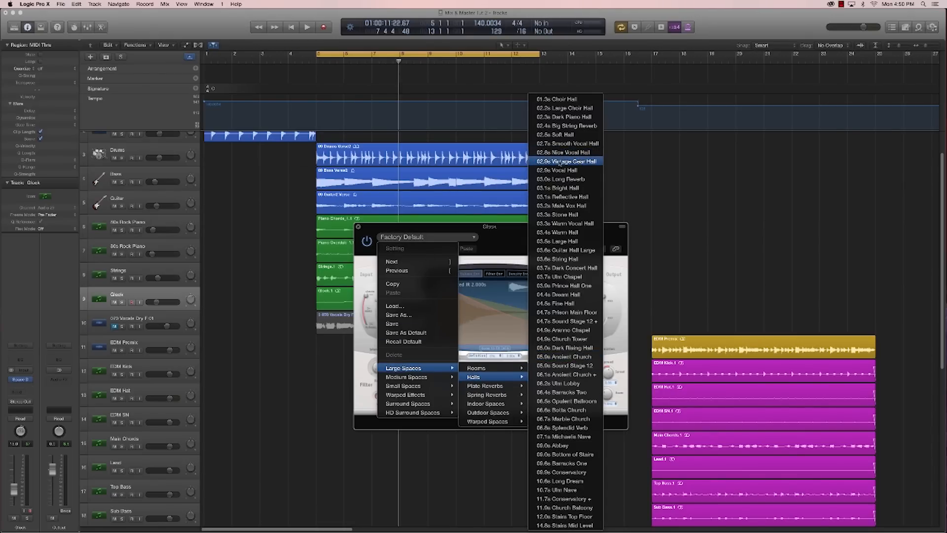
left_click(561, 162)
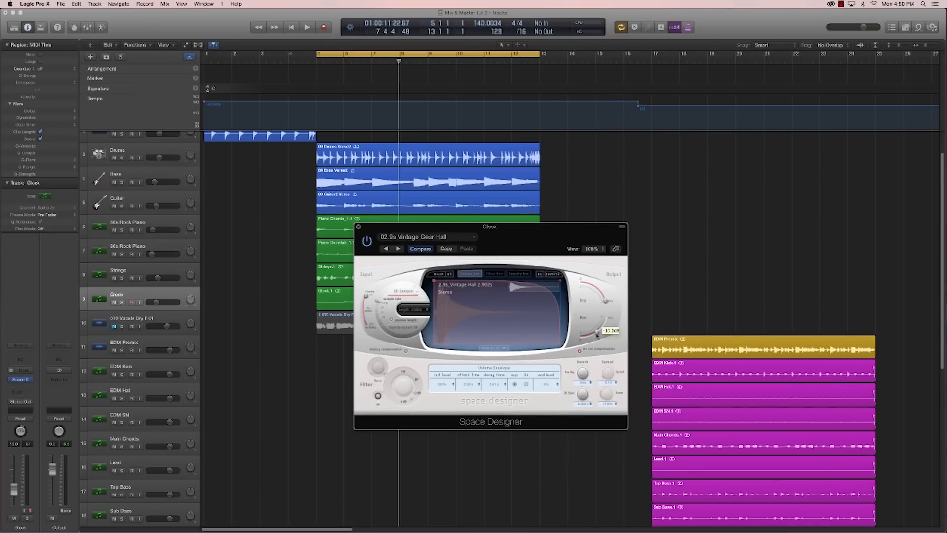
Step: Raise the reverb output level in the Glock track's Space Designer slightly while playing the verse
key("space")
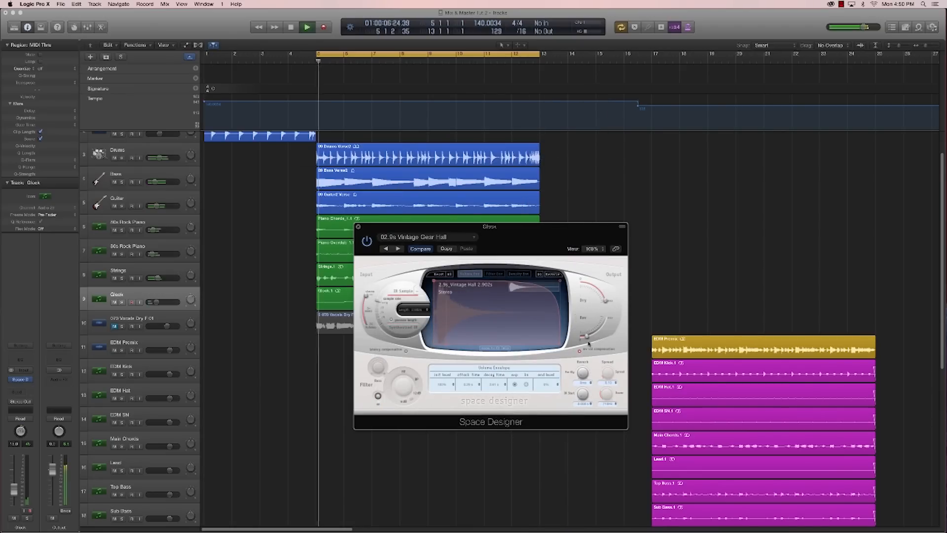
left_click_drag(588, 342, 599, 338)
key("space")
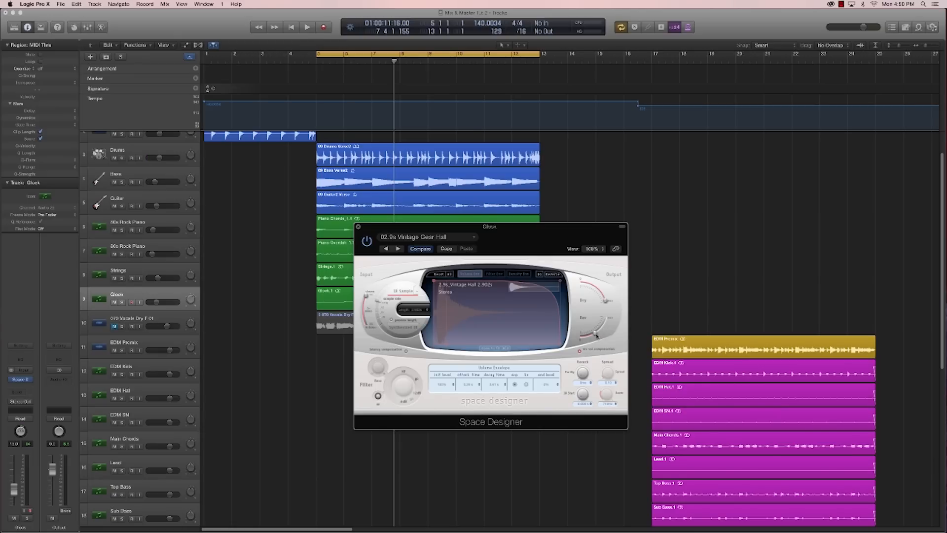
key("space")
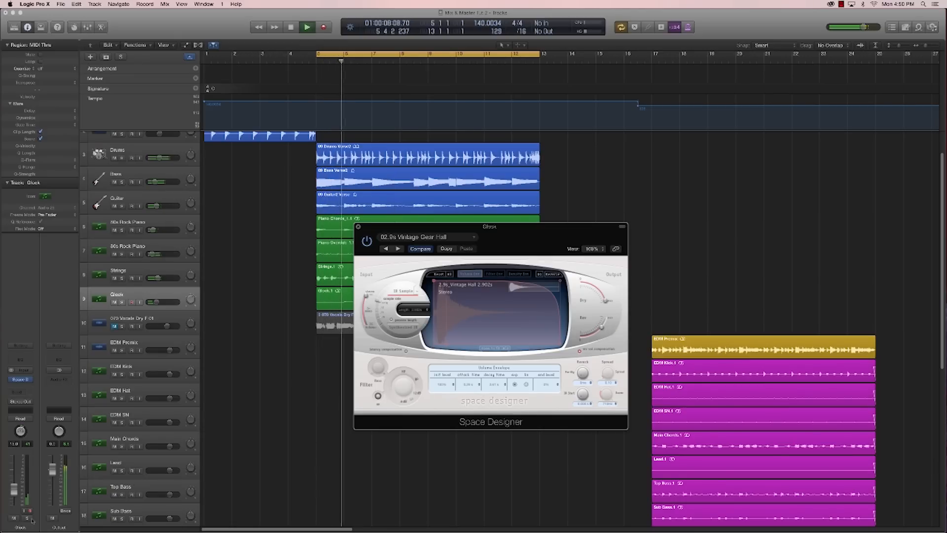
Step: Solo the Glock track, enable Space Designer's EQ with a low-frequency cut, then close the plug-in and unsolo the track
key("s")
left_click(540, 274)
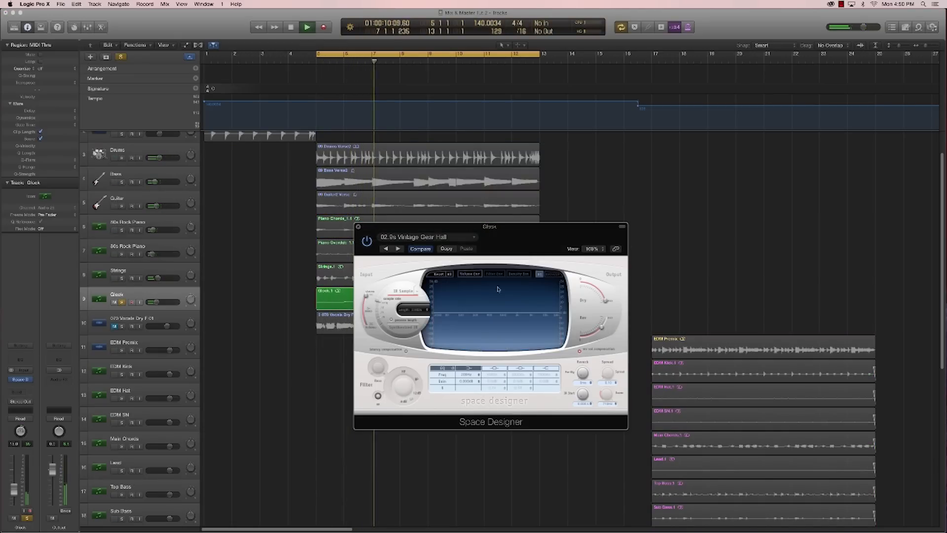
mouse_move(461, 356)
left_mouse_down()
mouse_move(436, 360)
mouse_move(452, 361)
left_mouse_up()
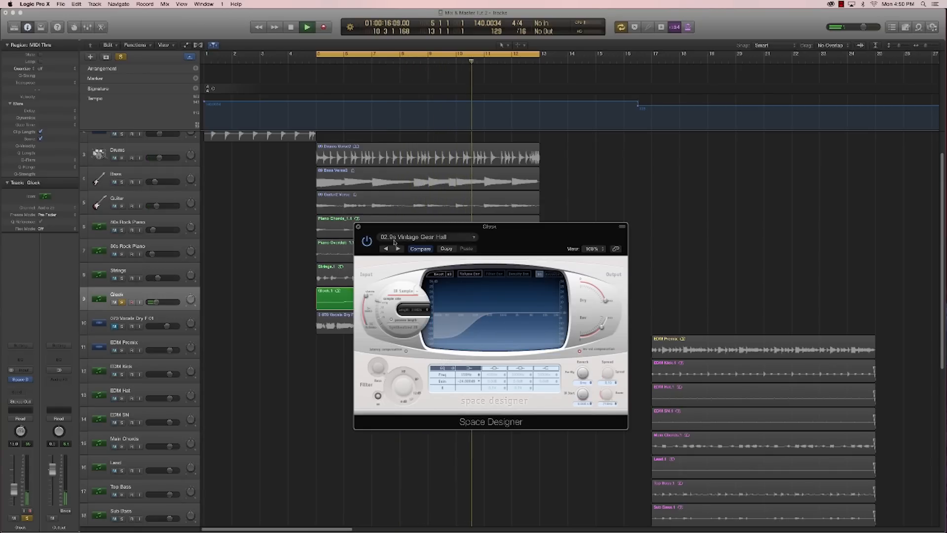
left_click(357, 227)
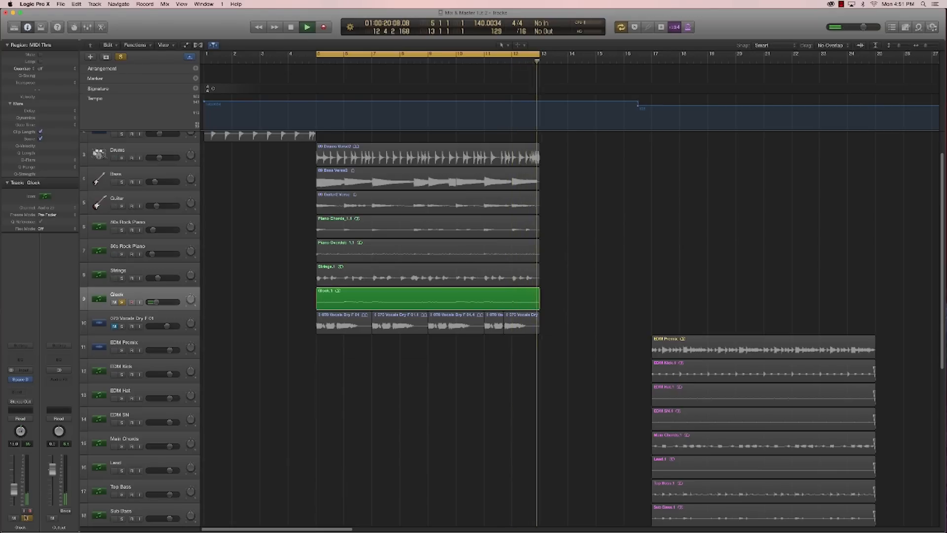
key("s")
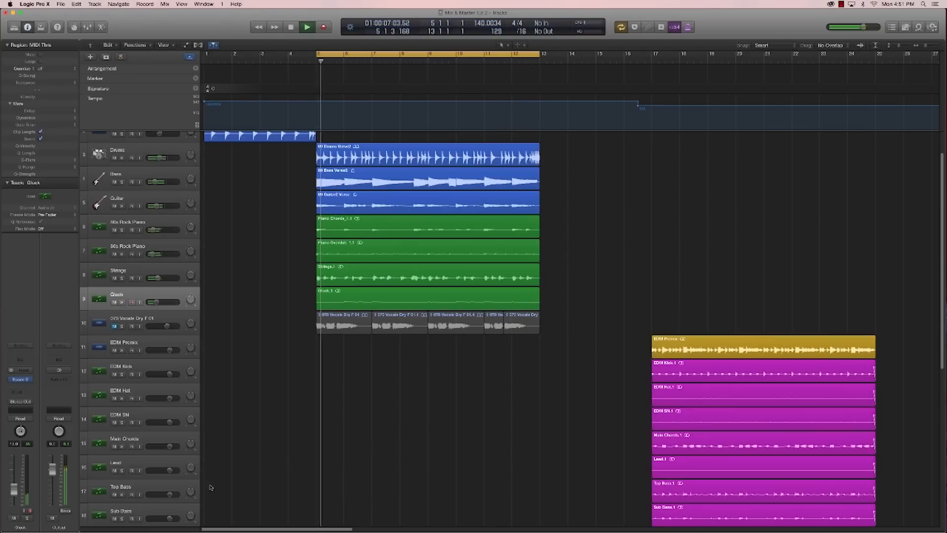
Step: Raise the low-cut frequency in the piano overdub track's Channel EQ while the verse plays, then close the EQ and stop playback
left_click(153, 248)
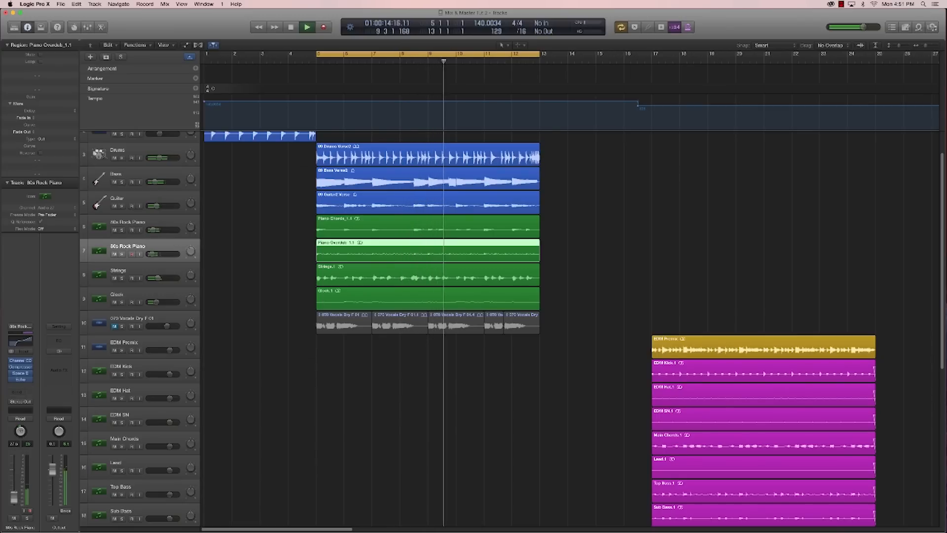
left_click(21, 341)
mouse_move(46, 193)
left_mouse_down()
mouse_move(45, 205)
mouse_move(46, 187)
left_mouse_up()
mouse_move(154, 162)
left_mouse_down()
mouse_move(188, 163)
mouse_move(175, 164)
left_mouse_up()
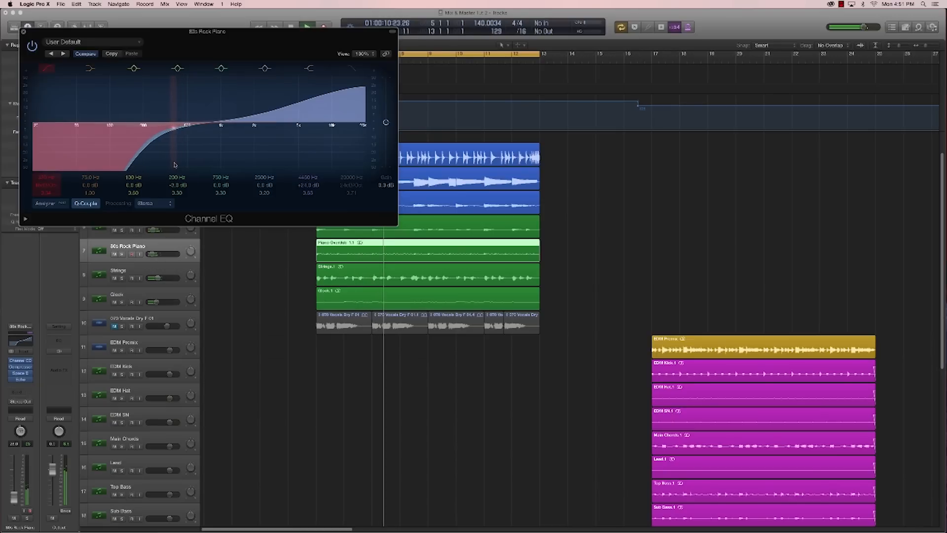
left_click(23, 31)
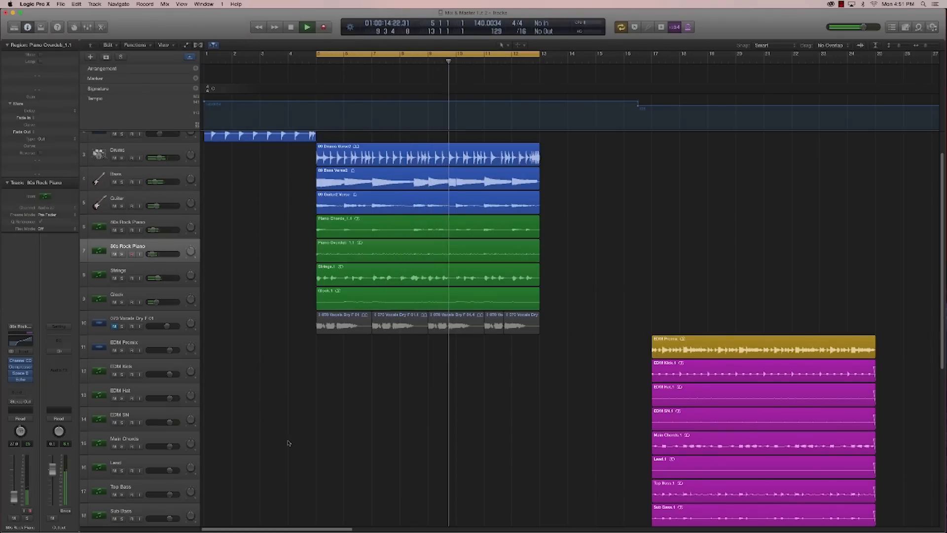
left_click(283, 449)
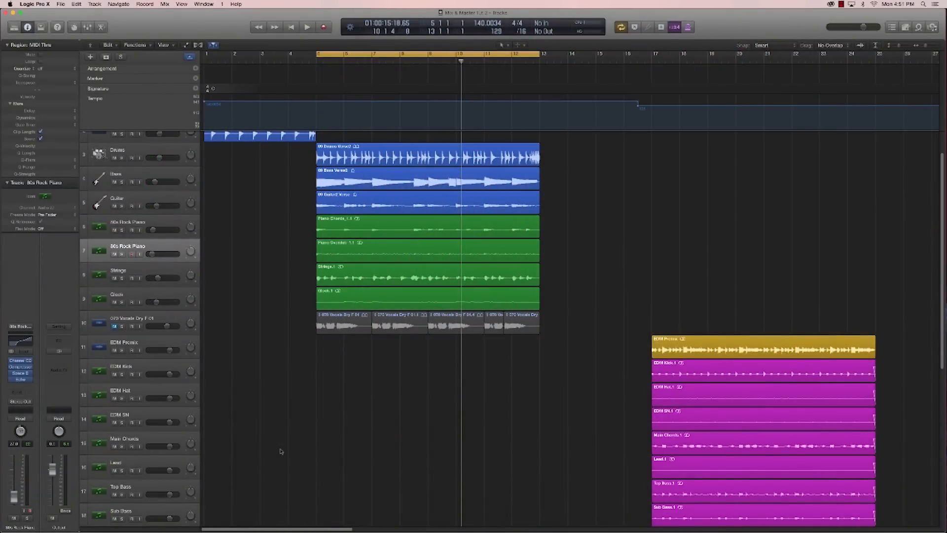
Step: Unmute and solo the 070 Vocals Dry F 01 track and listen to the opening of the verse vocal
left_click(128, 326)
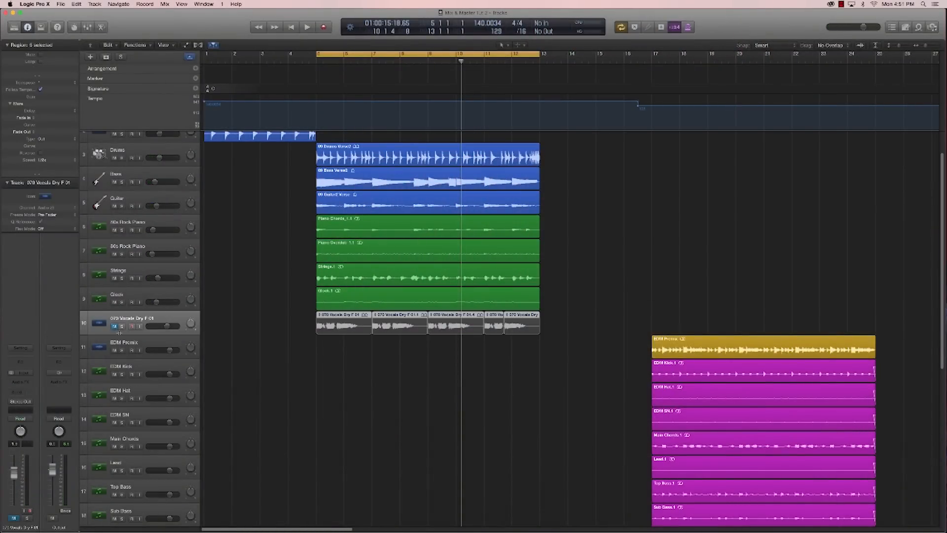
left_click(122, 326)
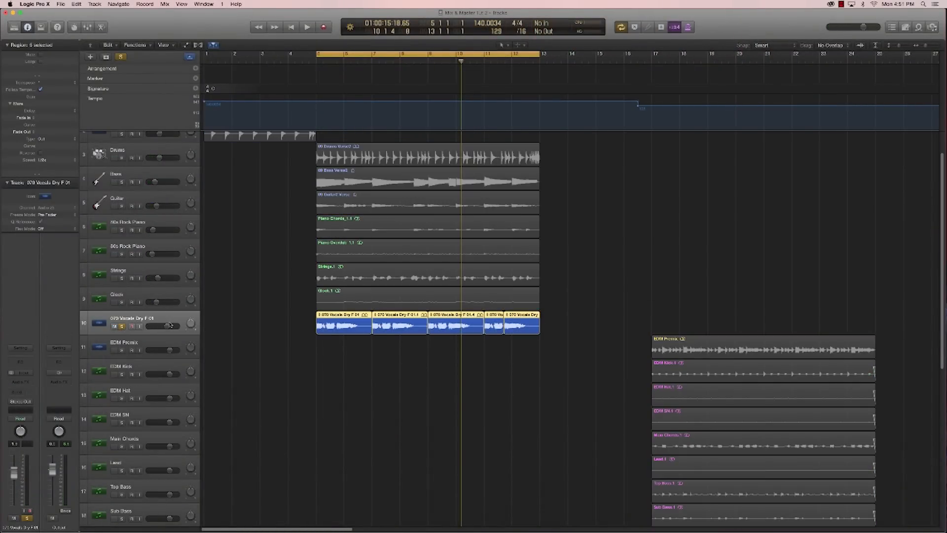
key("space")
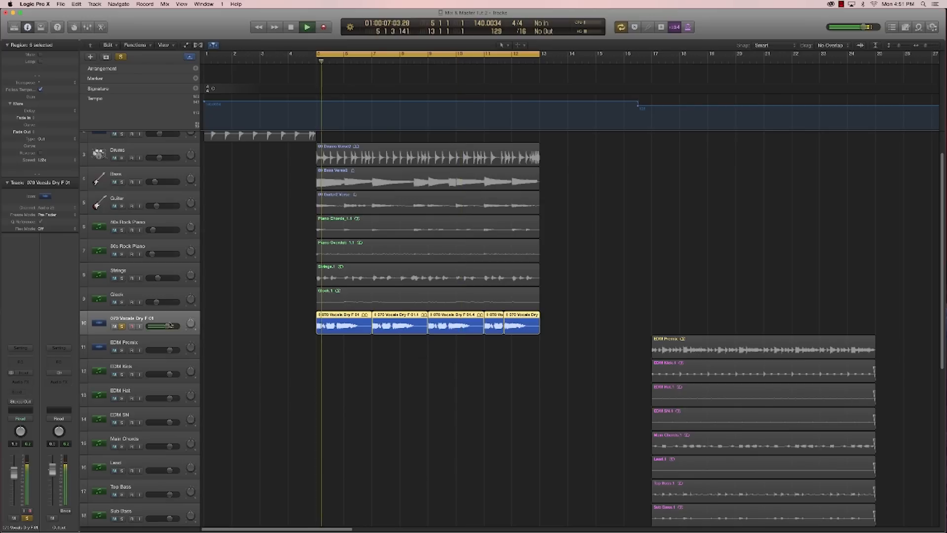
key("space")
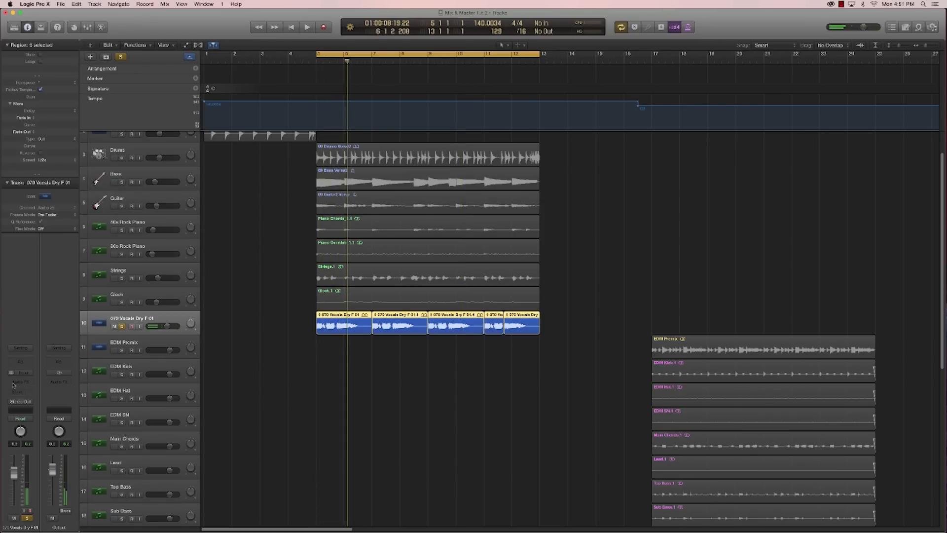
Step: Load the legacy Logic voice channel strip setting Male Backing Harmonies on the vocal track and open its Channel EQ
left_click(21, 348)
mouse_move(49, 440)
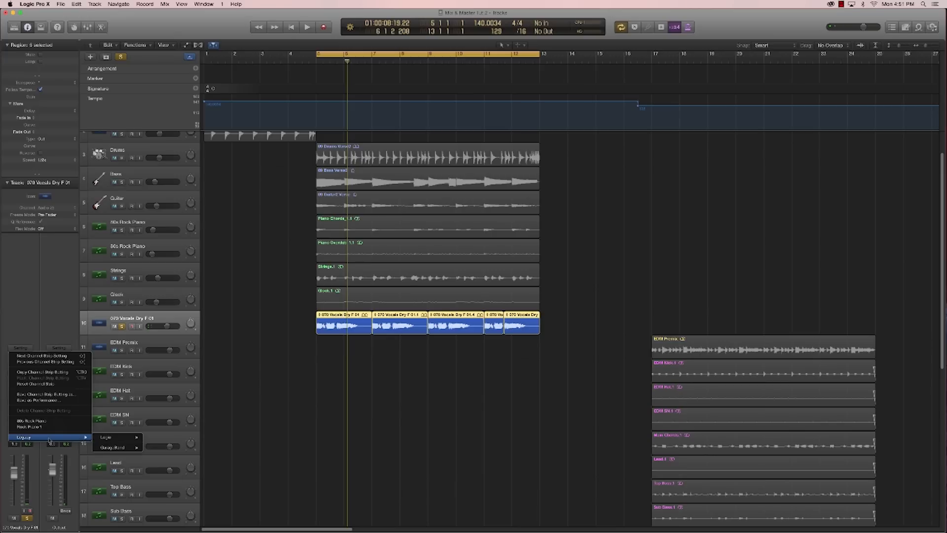
mouse_move(112, 438)
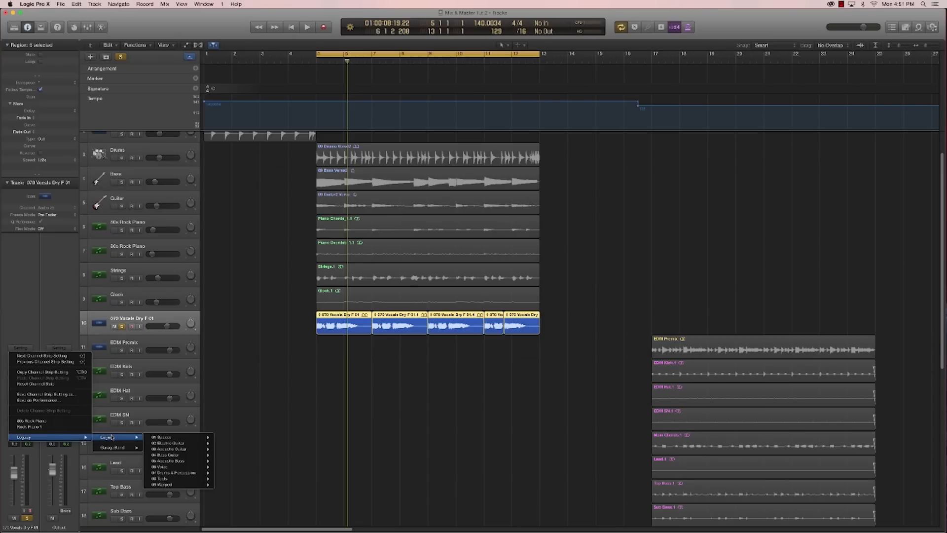
mouse_move(167, 469)
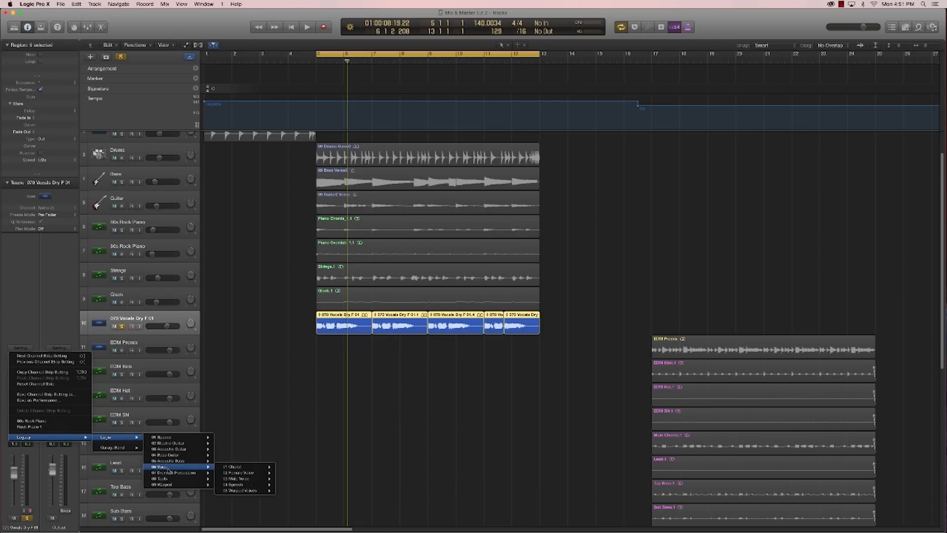
mouse_move(237, 479)
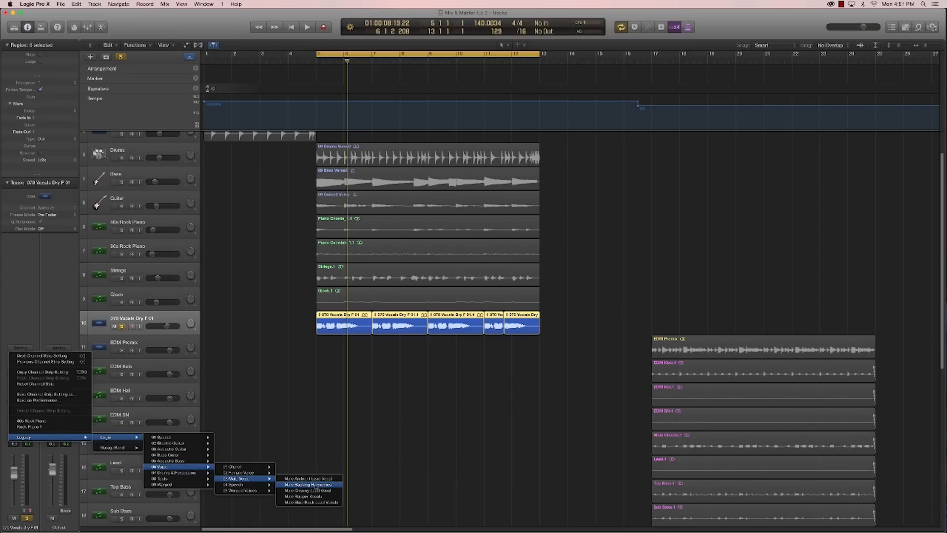
left_click(315, 485)
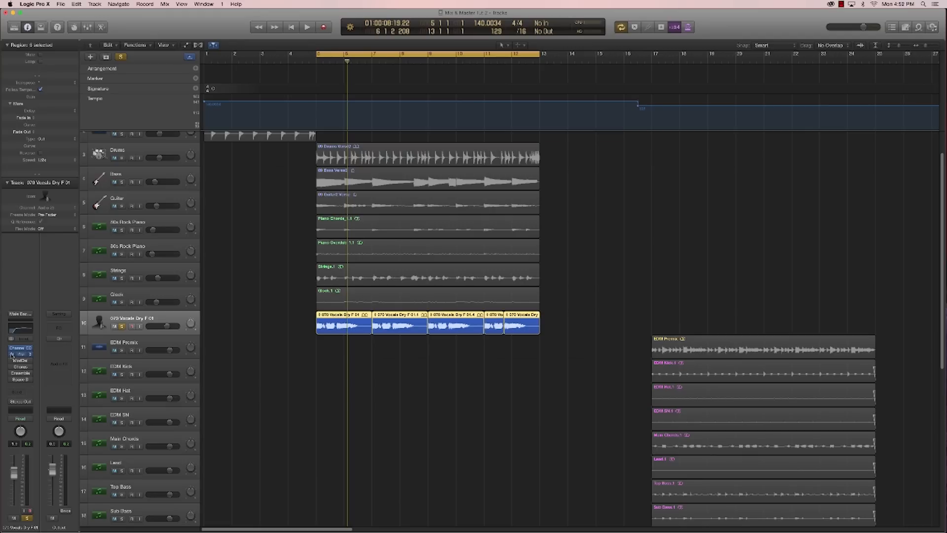
left_click(20, 347)
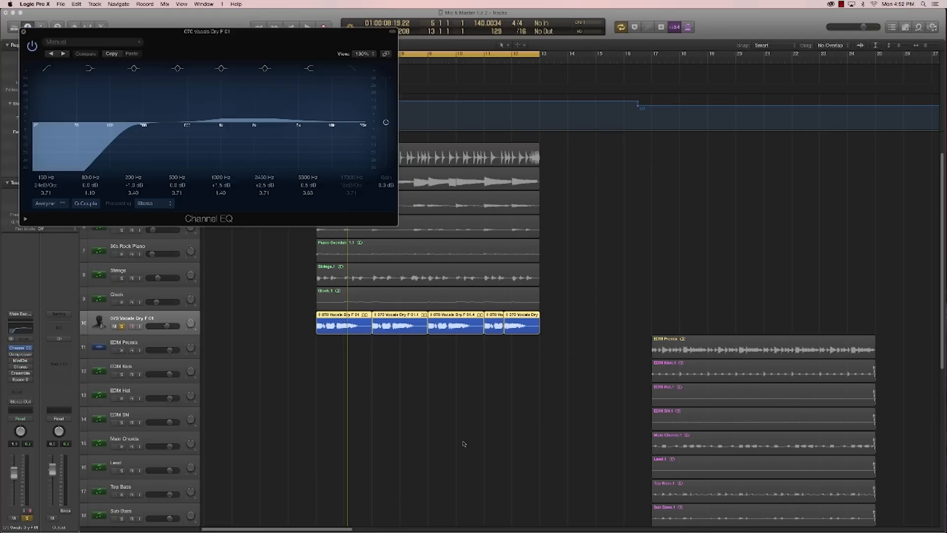
Step: Move the Channel EQ window clear of the vocal track's header and lower that track's volume slightly
left_click_drag(269, 39, 470, 215)
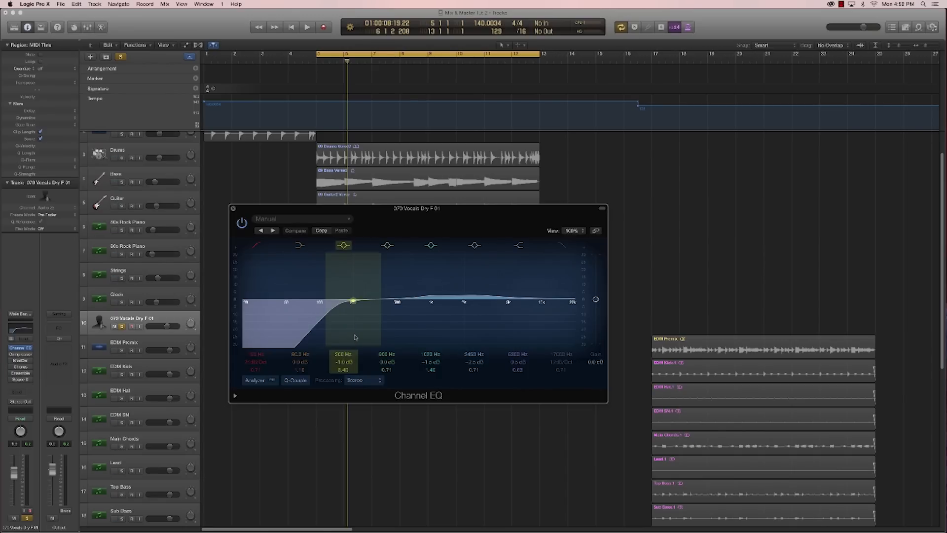
left_click_drag(359, 240, 554, 280)
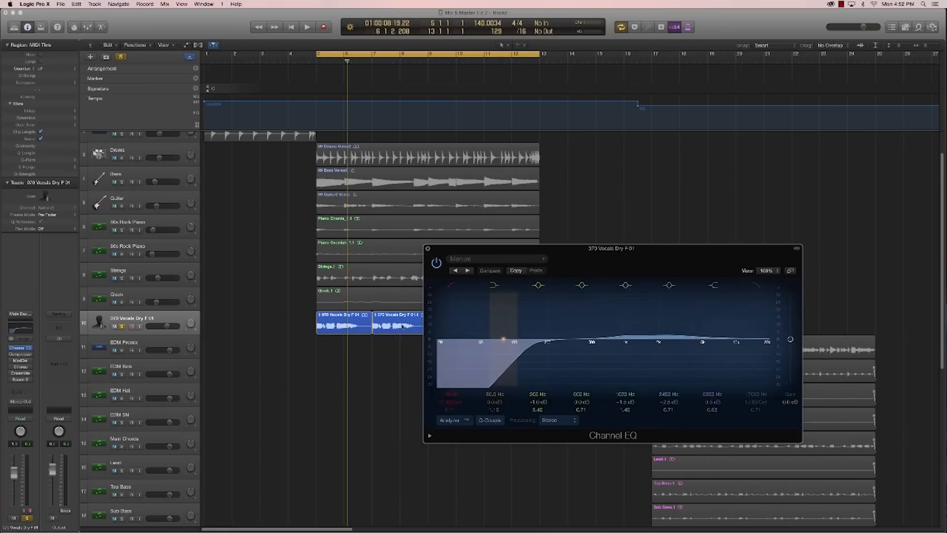
left_click_drag(167, 326, 162, 326)
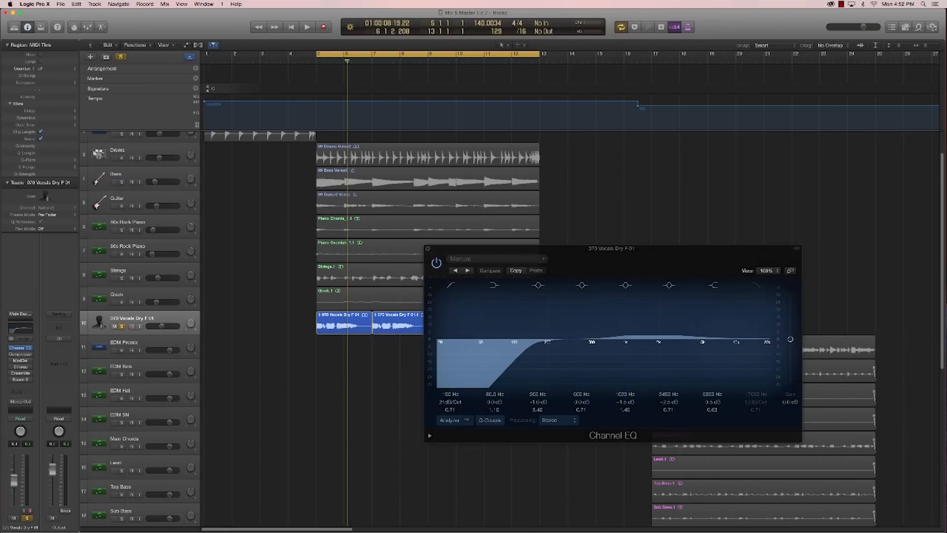
Step: Play the soloed vocal, compare it with the Channel EQ bypassed and enabled, then stop playback and close the EQ
key("space")
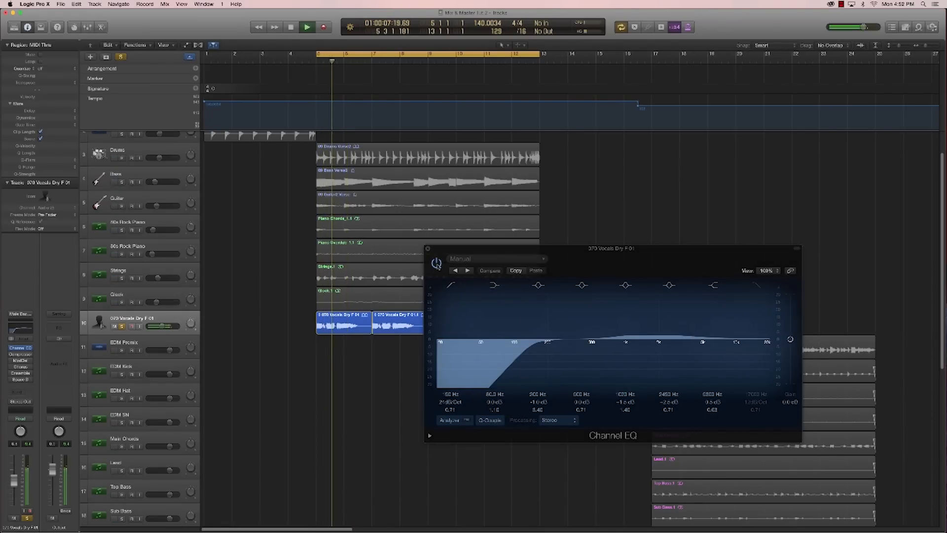
left_click(437, 263)
left_click(436, 263)
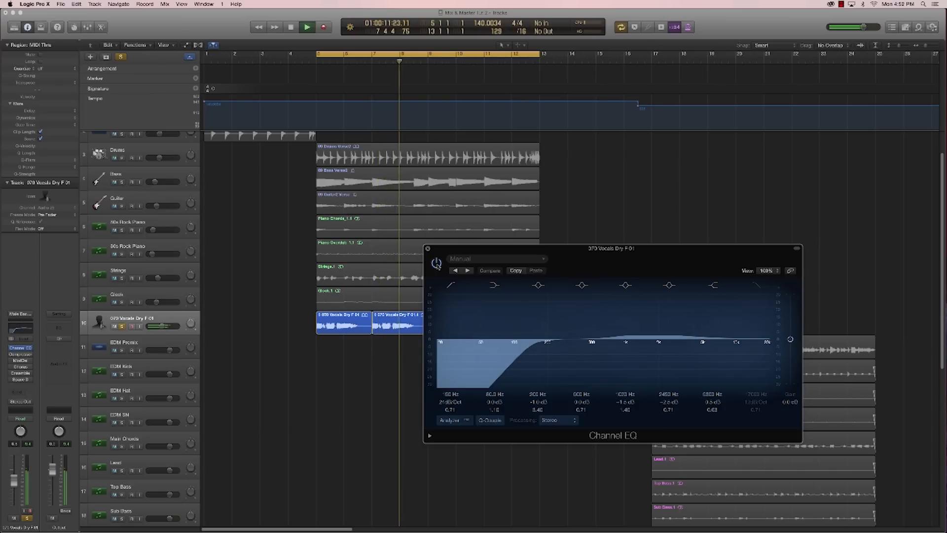
key("space")
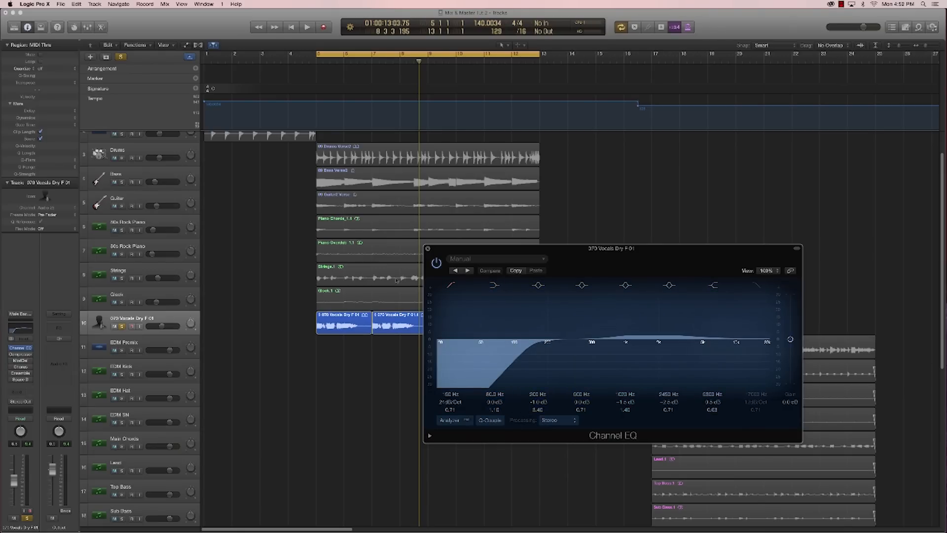
left_click(427, 248)
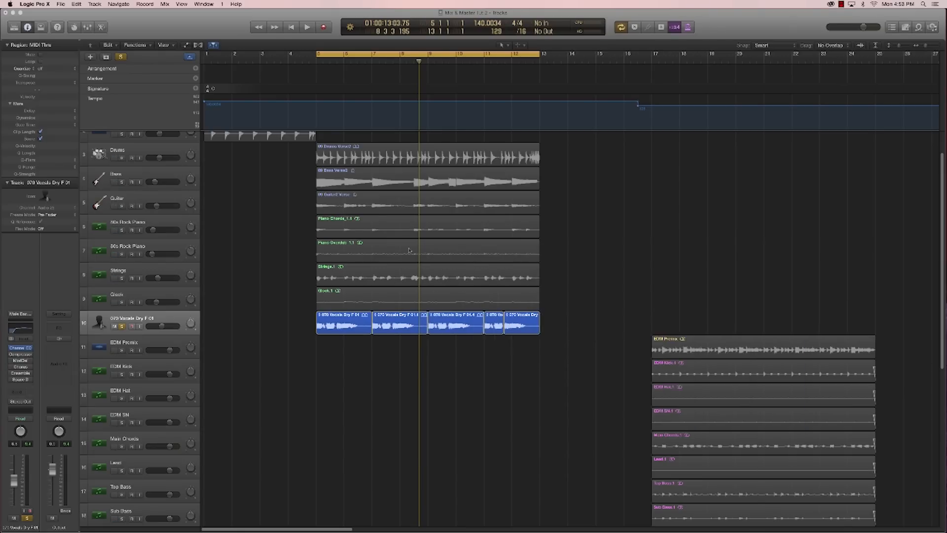
Step: Set the vocal track's Compressor threshold to about -15.5 dB while the verse plays, then close the Compressor
left_click(19, 354)
left_click_drag(221, 135, 589, 314)
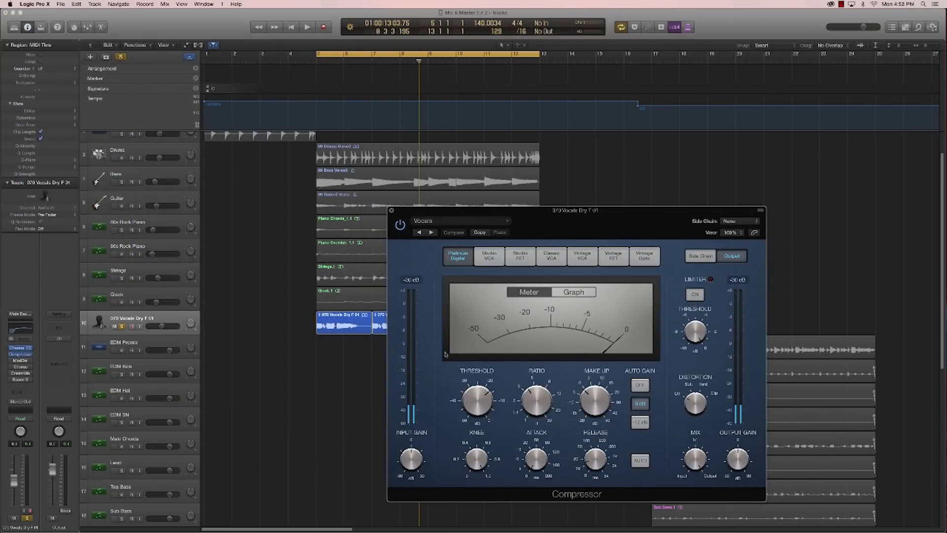
key("space")
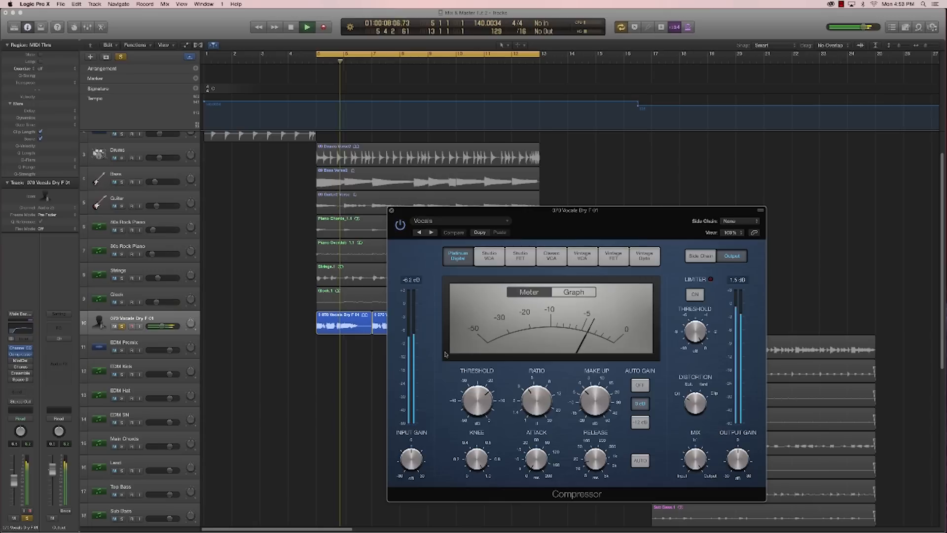
left_click_drag(485, 394, 486, 391)
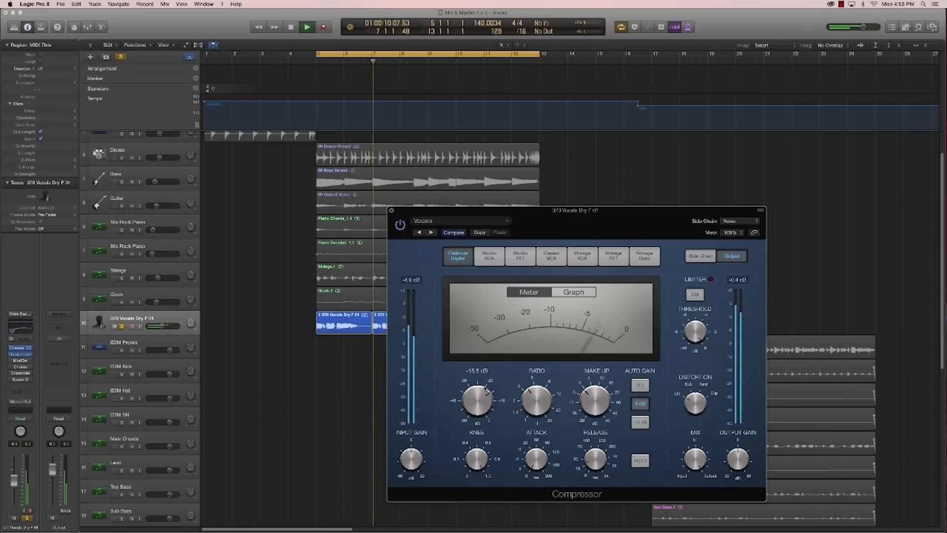
key("space")
left_click(391, 211)
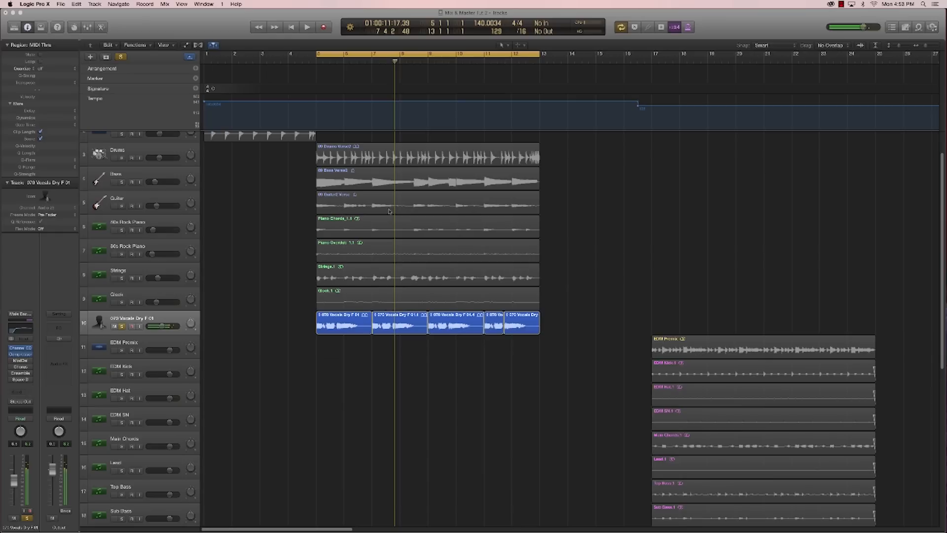
Step: Open the vocal track's Modulation Delay and listen to the verse with the VocDoubler setting on and bypassed
left_click(20, 360)
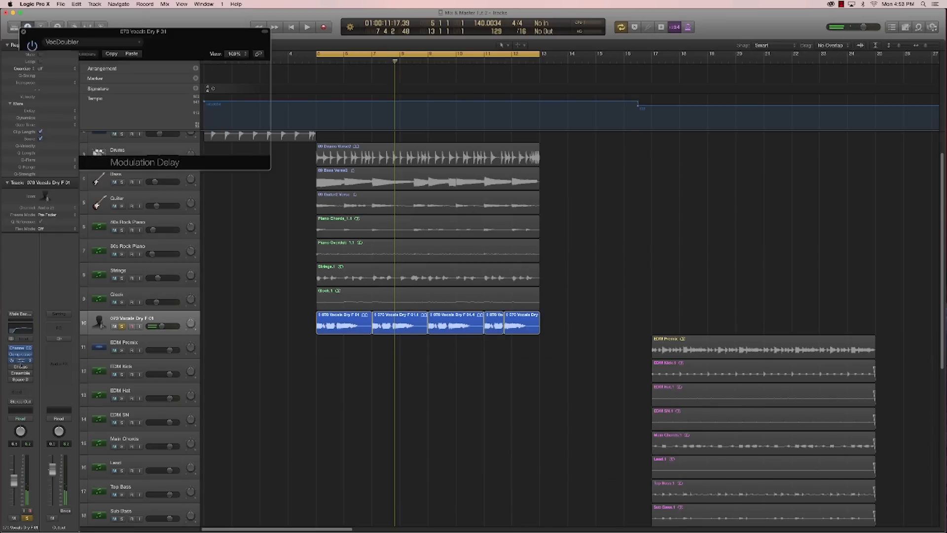
left_click_drag(165, 44, 708, 195)
key("space")
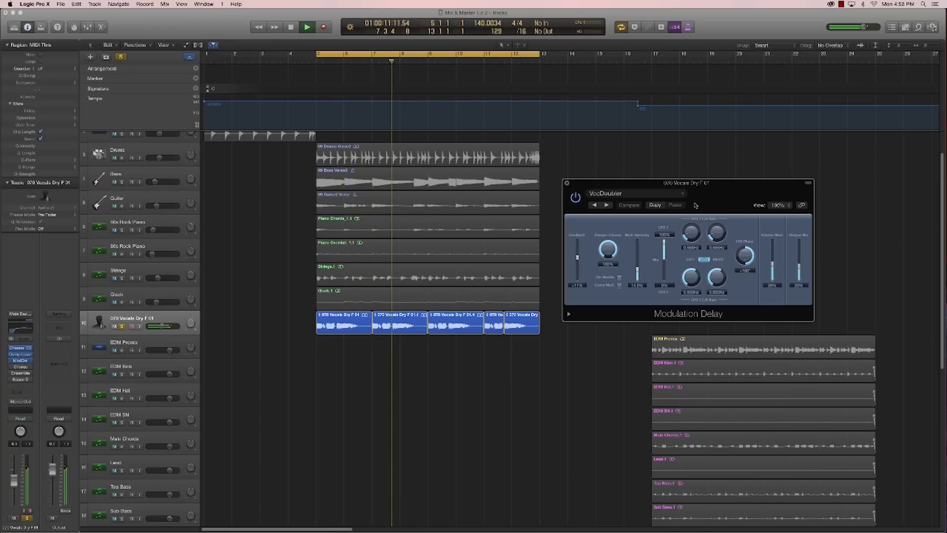
key("space")
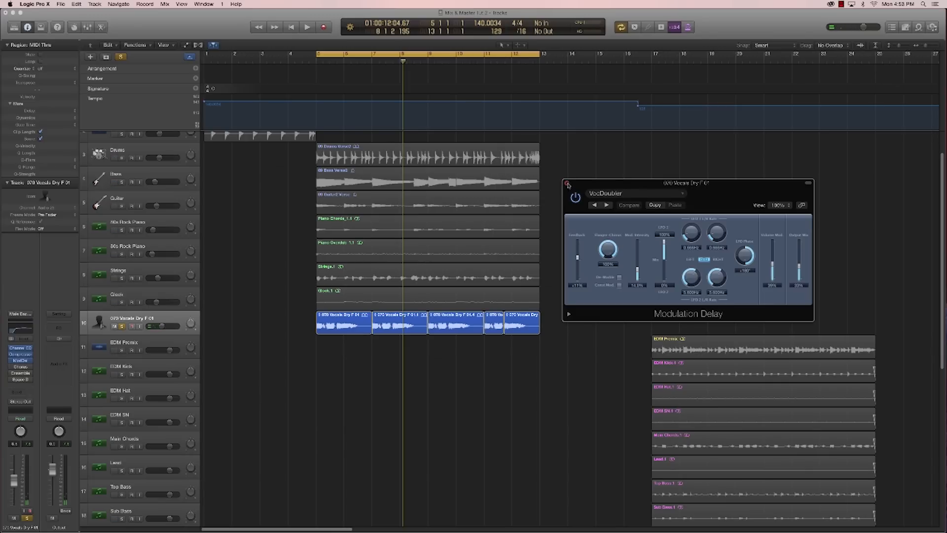
key("space")
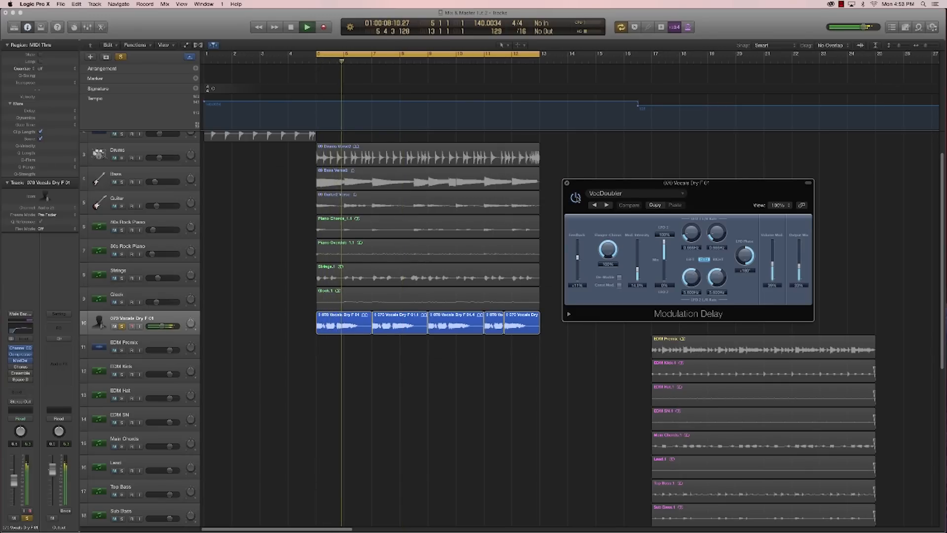
key("space")
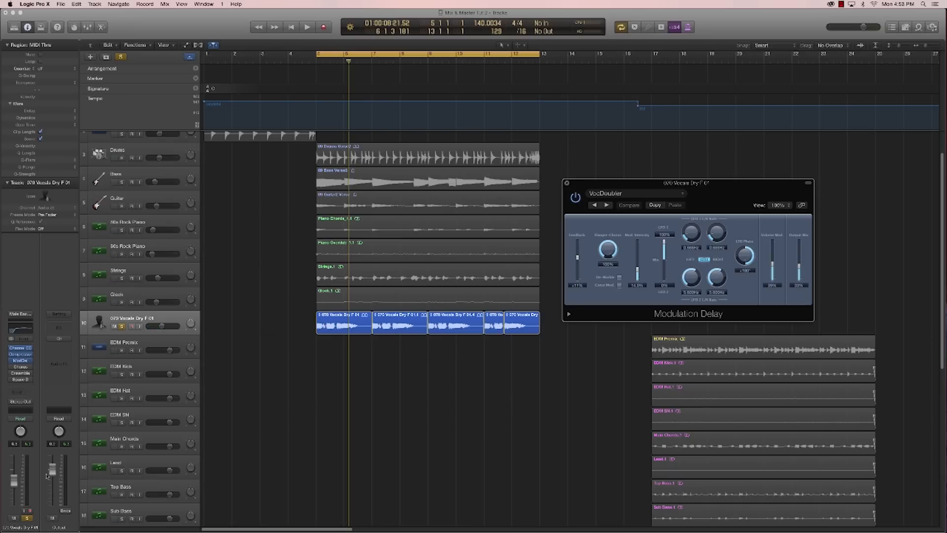
left_click_drag(732, 197, 454, 327)
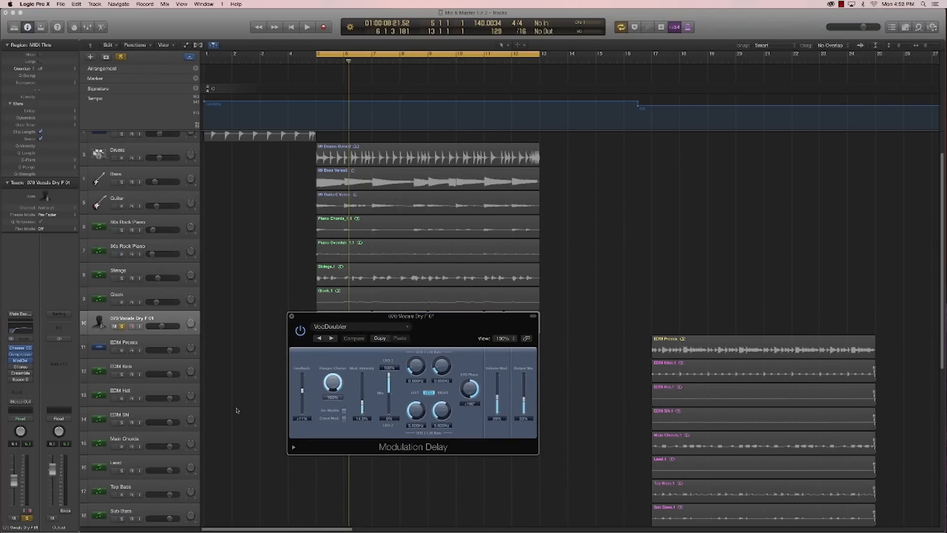
Step: Lower the mix in the vocal track's Chorus while the verse plays, then close the Chorus and Modulation Delay
left_click(20, 366)
left_click_drag(75, 32, 710, 224)
key("space")
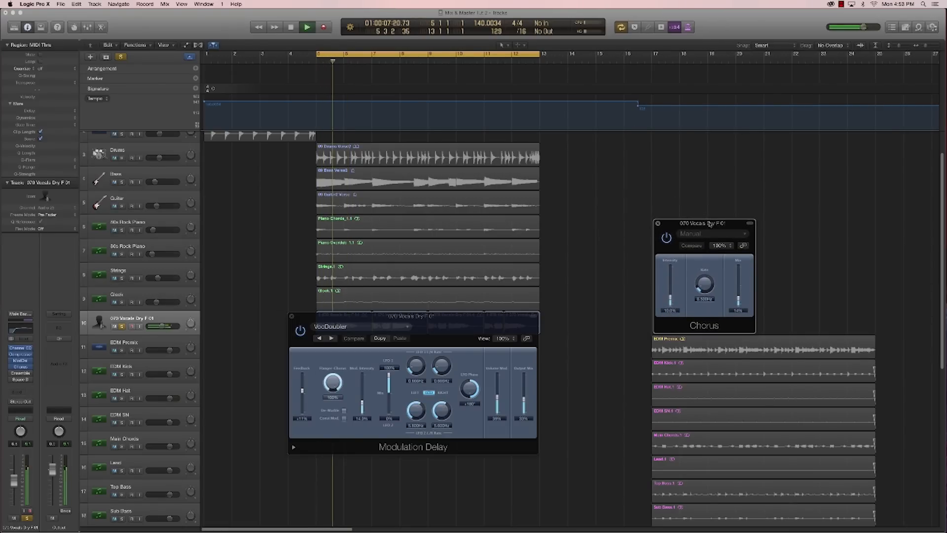
mouse_move(738, 298)
left_mouse_down()
mouse_move(743, 284)
mouse_move(746, 301)
left_mouse_up()
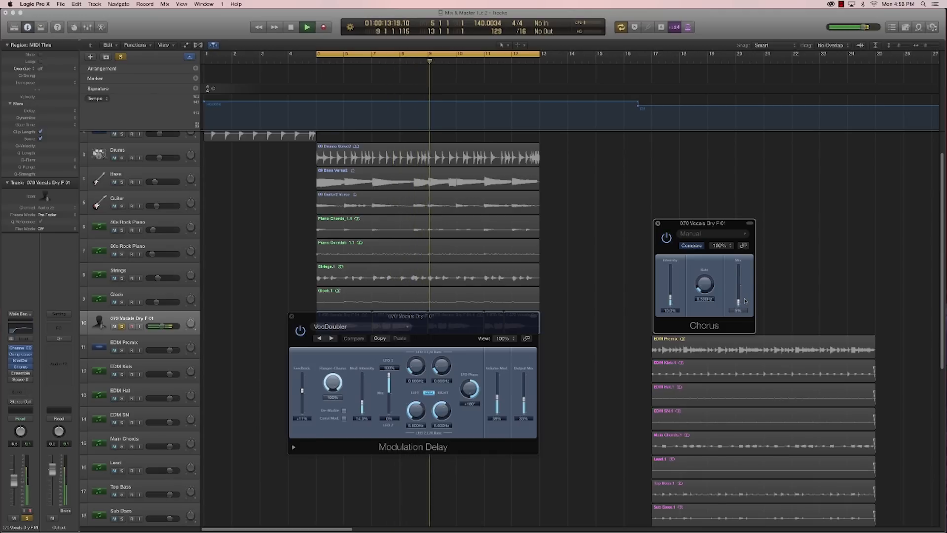
key("space")
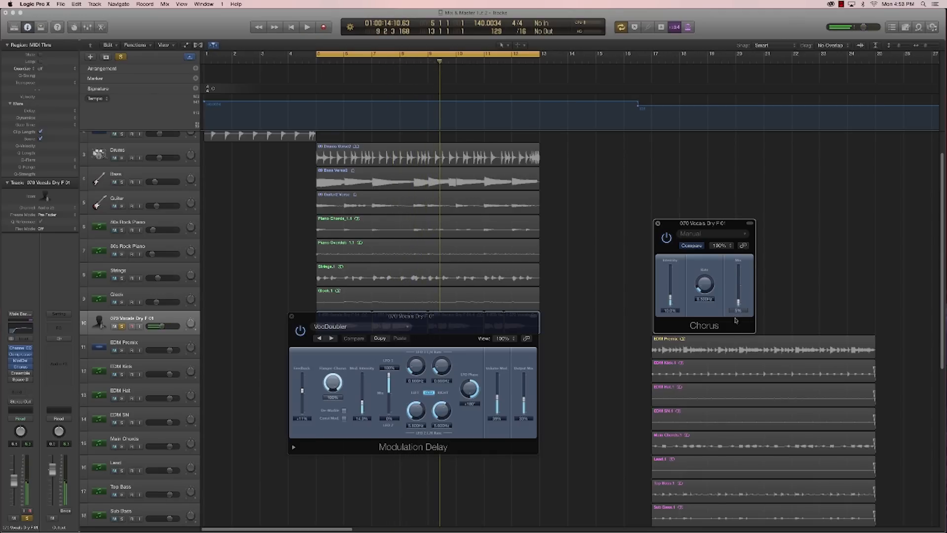
left_click(657, 225)
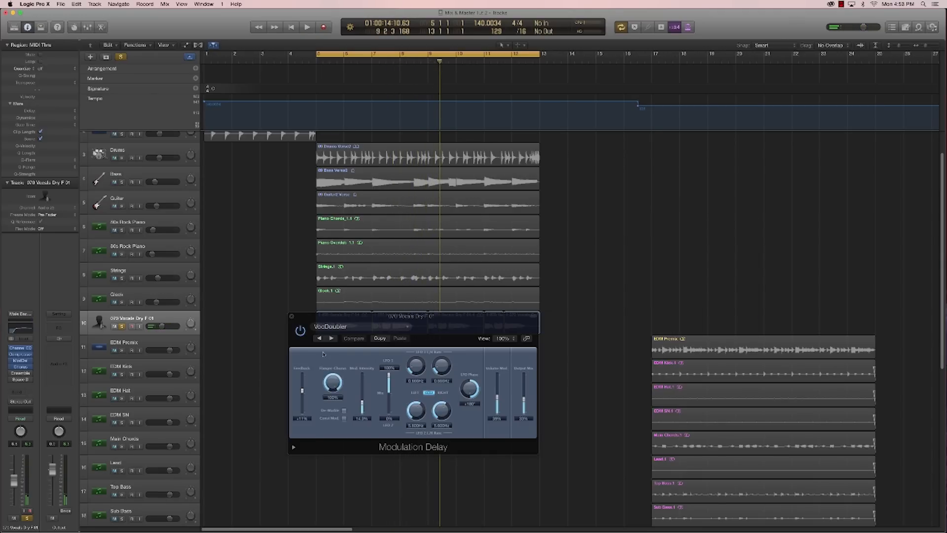
left_click(290, 314)
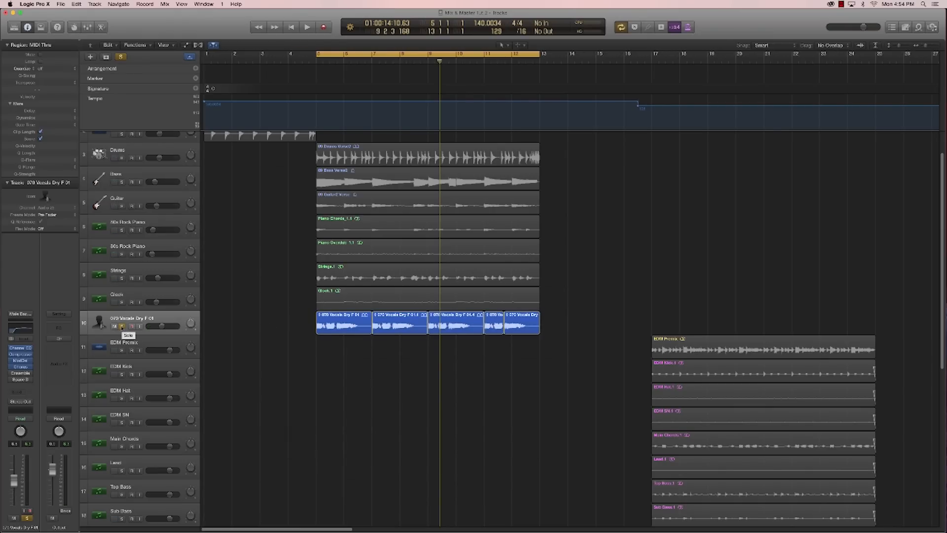
Step: Open the vocal track's Ensemble effect and listen to the opening of the verse through it
left_click(21, 374)
left_click_drag(137, 39, 542, 238)
key("space")
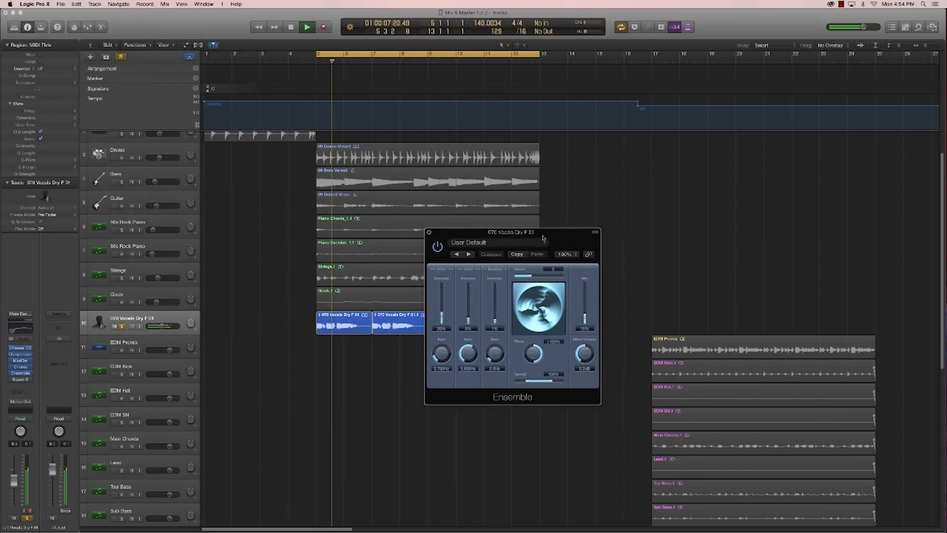
key("space")
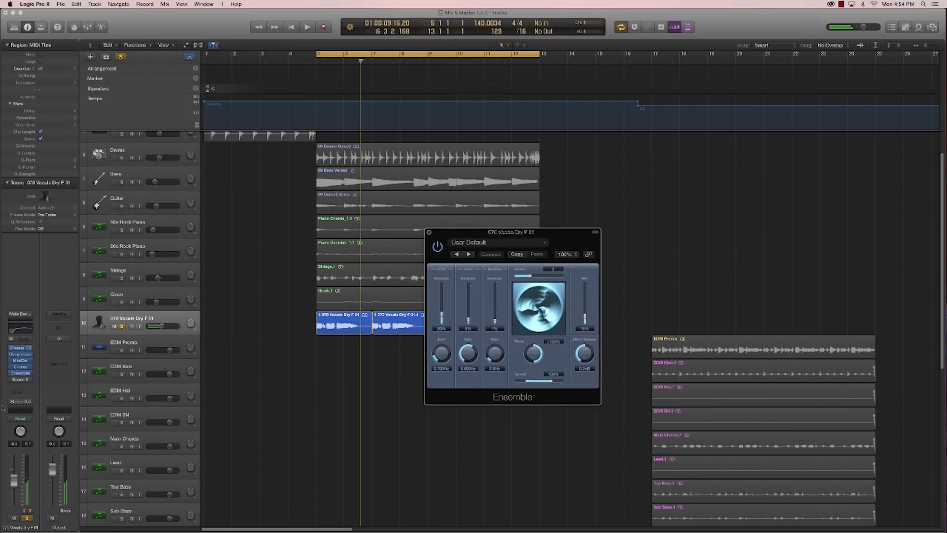
Step: Bypass the Ensemble, Chorus and Modulation Delay effects on the vocal track
left_click(11, 373)
left_click(11, 367)
left_click(11, 361)
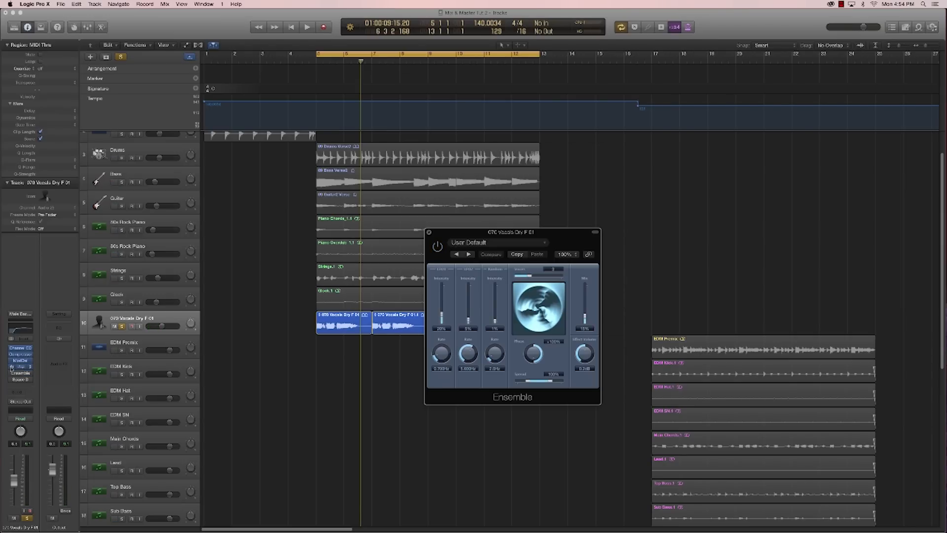
left_click(12, 362)
Step: Open Space Designer on the vocal track, close Ensemble, listen to the reverb on the verse, then close Space Designer
left_click(21, 379)
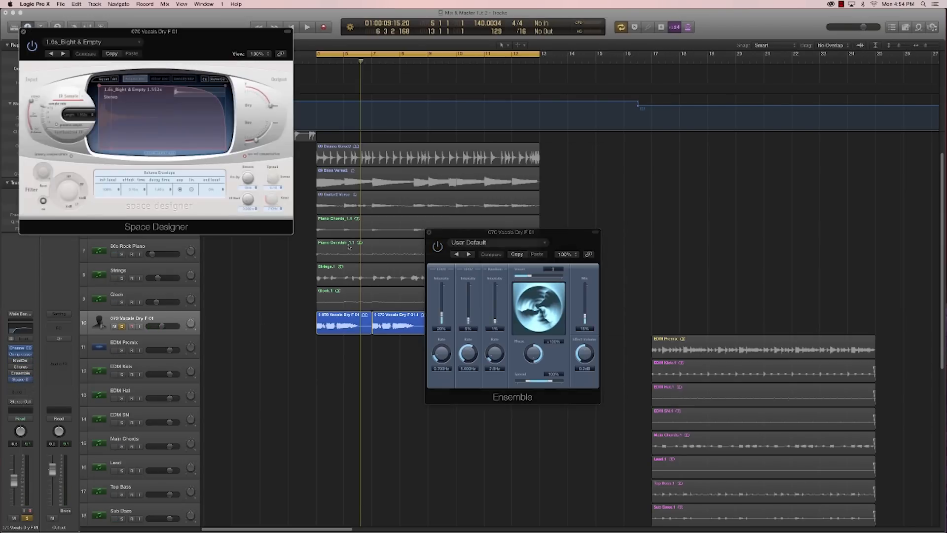
left_click(428, 232)
left_click_drag(152, 31, 555, 237)
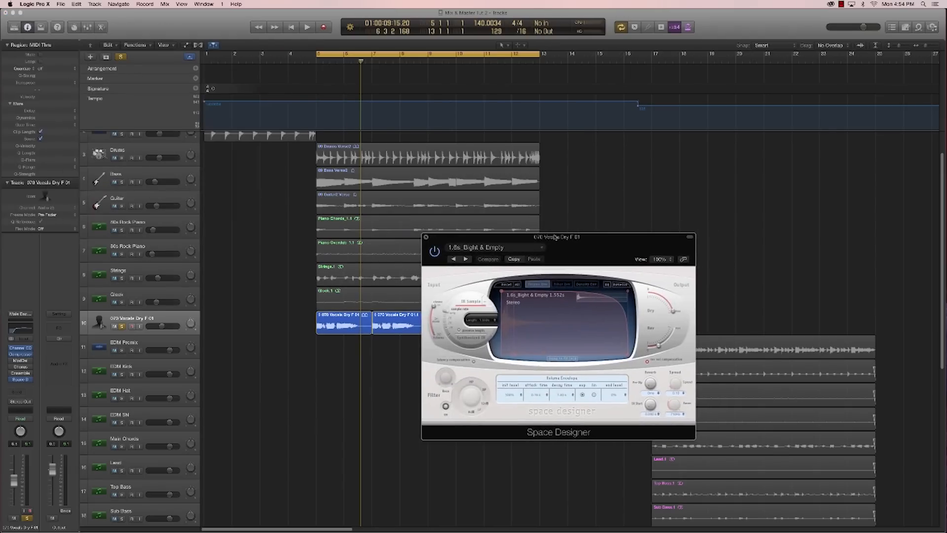
key("space")
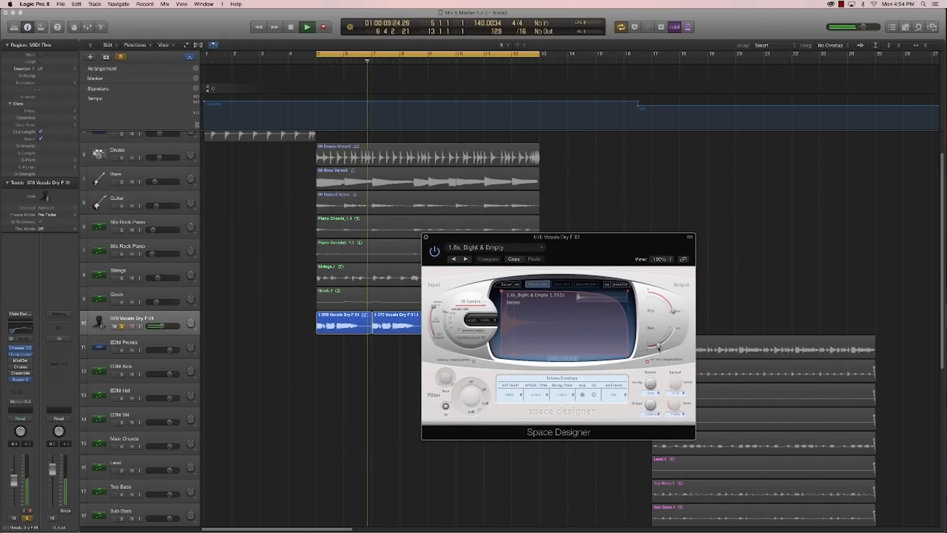
key("space")
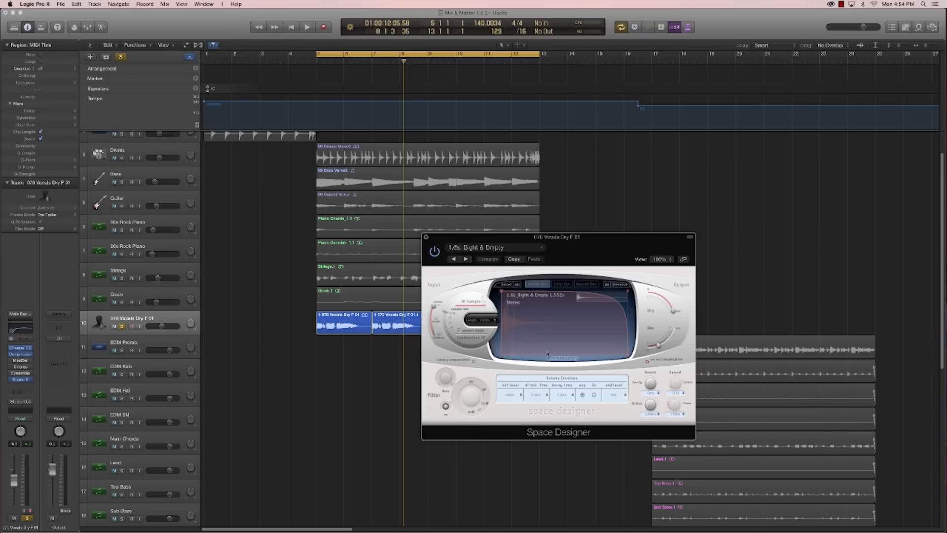
left_click(426, 237)
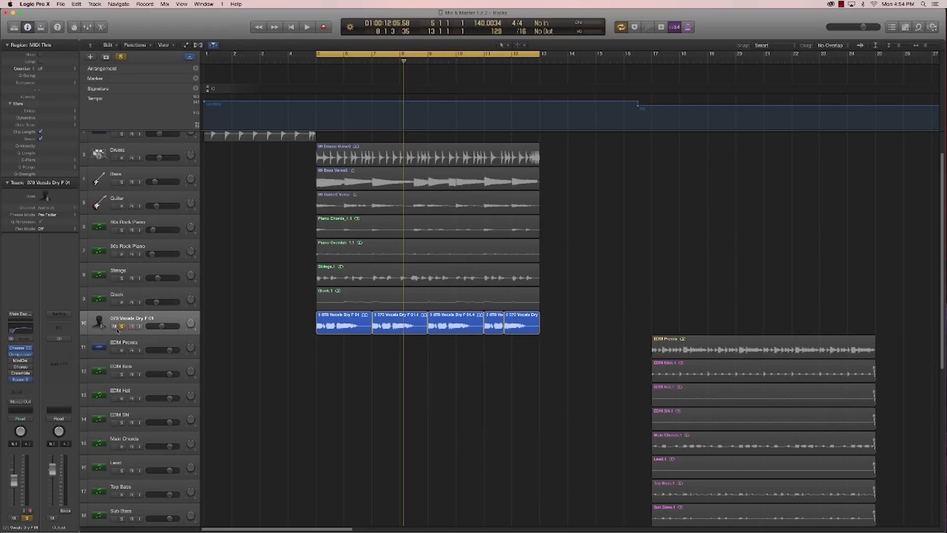
Step: Unsolo the vocal track, pull its volume fader well down, and play the verse to check it against the full mix
left_click(121, 326)
left_click_drag(14, 479, 13, 495)
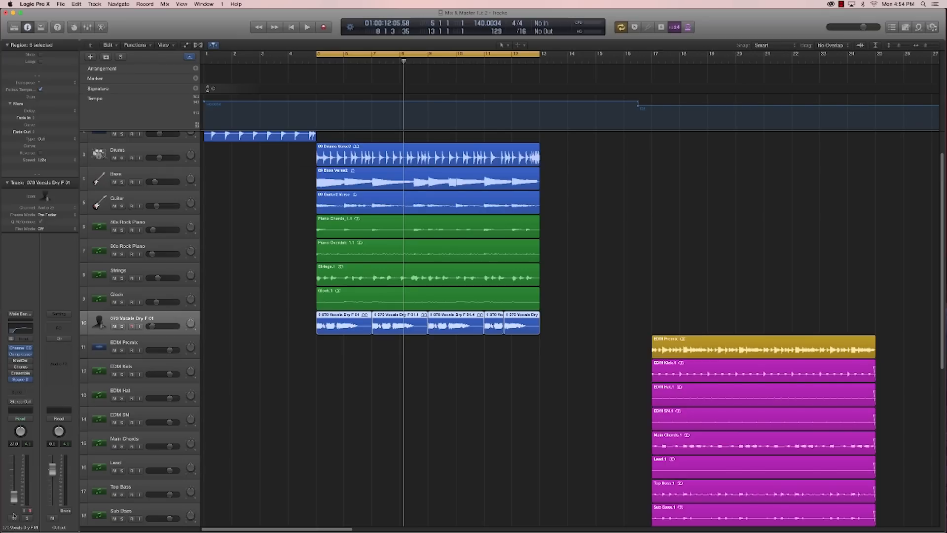
left_click(361, 365)
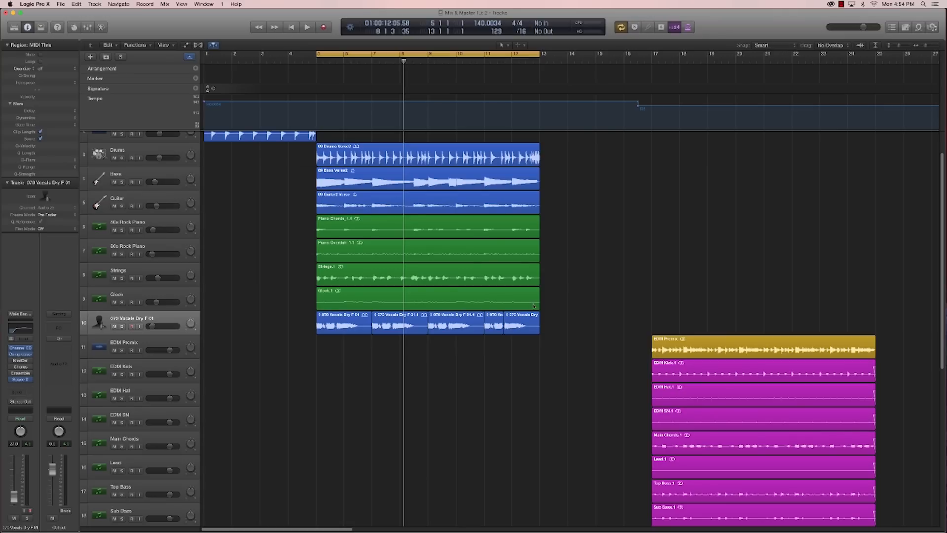
key("space")
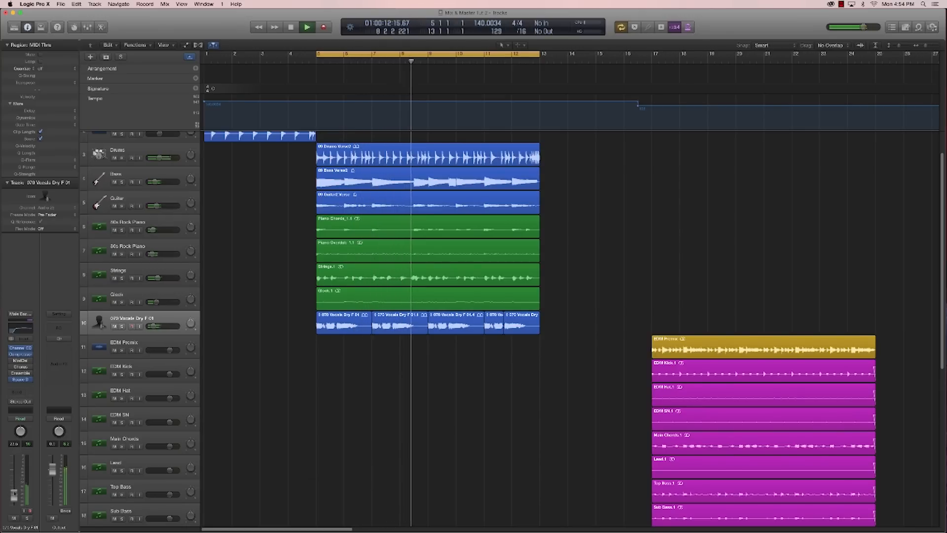
key("space")
Step: Switch off the low-cut band in the vocal track's Channel EQ and close the EQ window
left_click(22, 330)
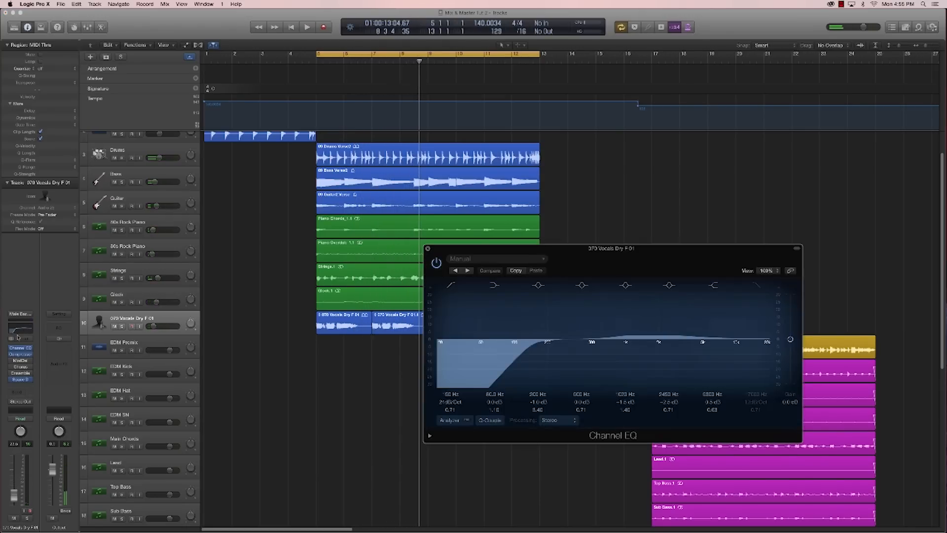
left_click(451, 285)
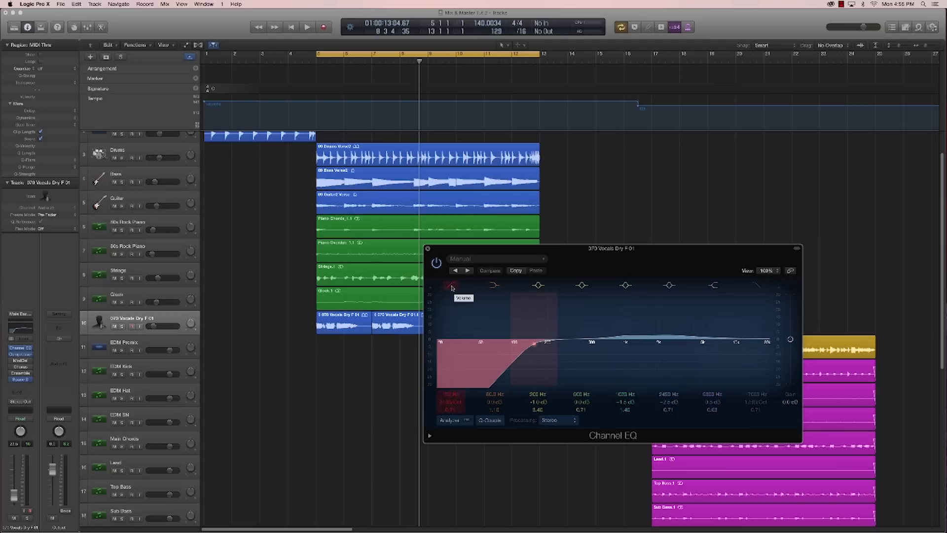
left_click(428, 249)
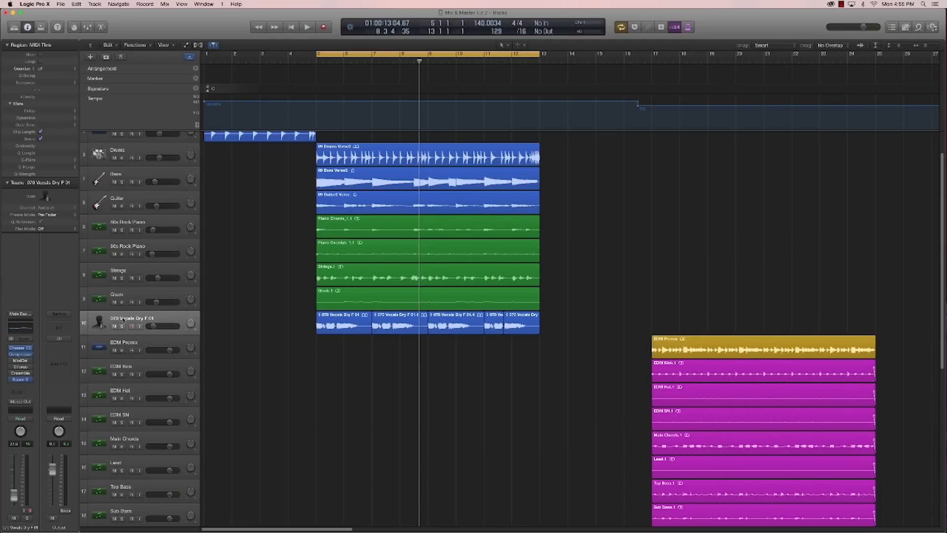
Step: Lower the vocal Channel EQ's high-shelf gain and shift its frequency upward, and close the EQ window
left_click(31, 327)
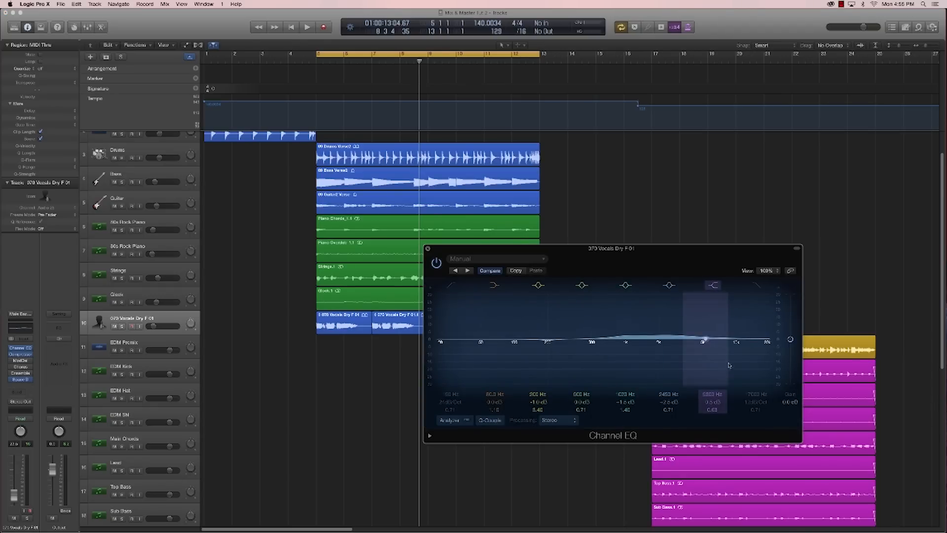
left_click_drag(738, 360, 753, 373)
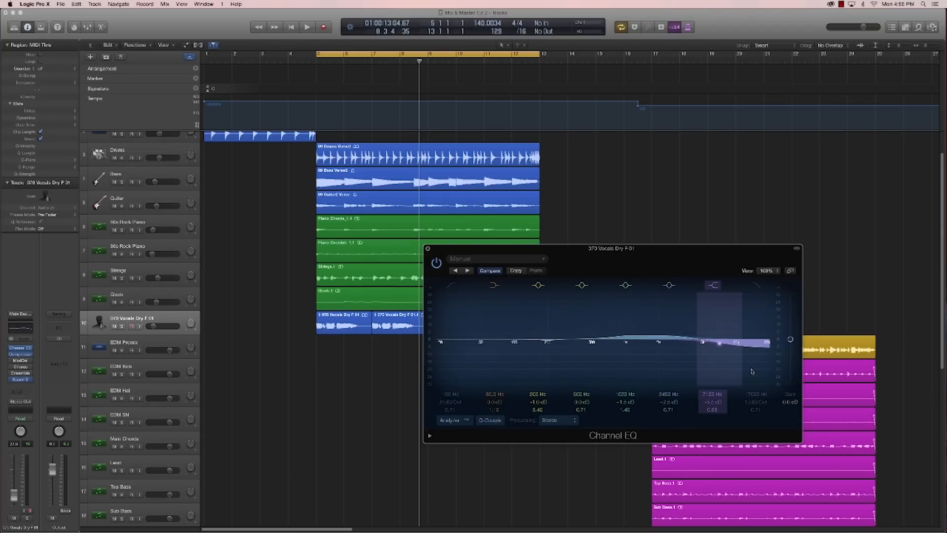
left_click(428, 248)
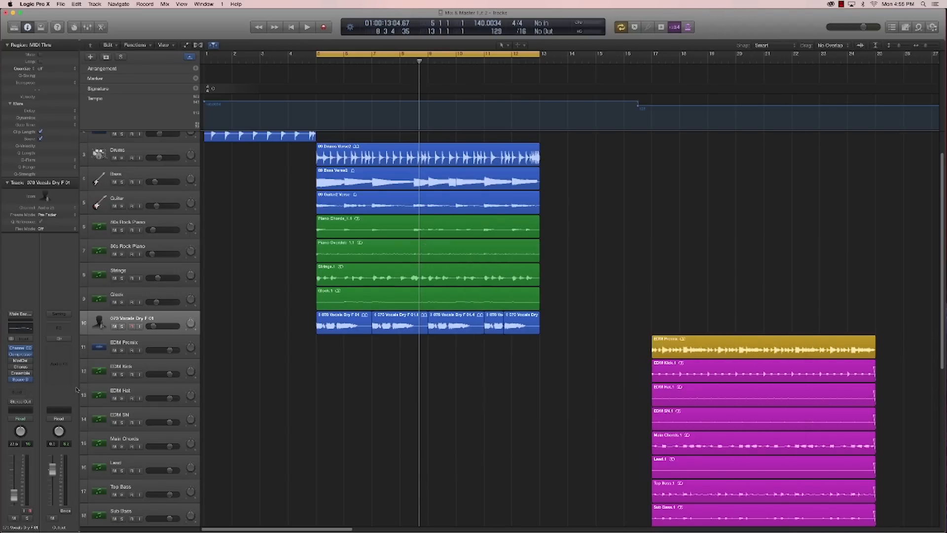
Step: Adjust the wet output level in the vocal track's Space Designer while playing the verse, and close the plug-in
left_click(22, 380)
left_click_drag(668, 349, 672, 341)
key("space")
left_click(426, 238)
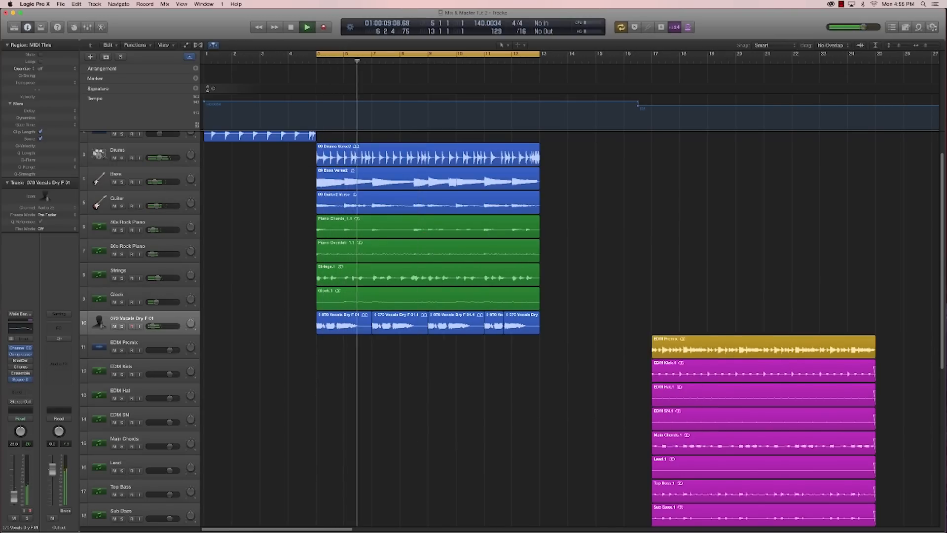
left_click(20, 379)
key("space")
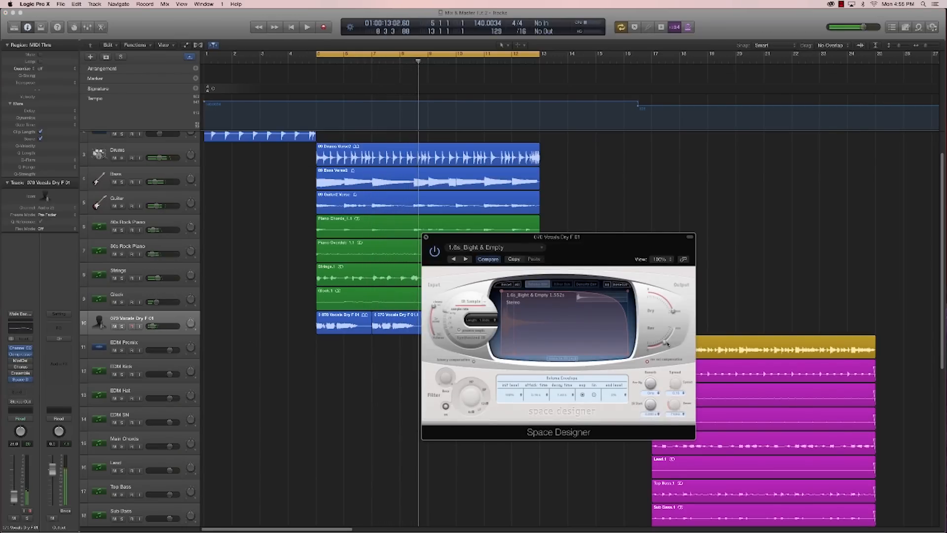
key("space")
left_click_drag(664, 344, 664, 352)
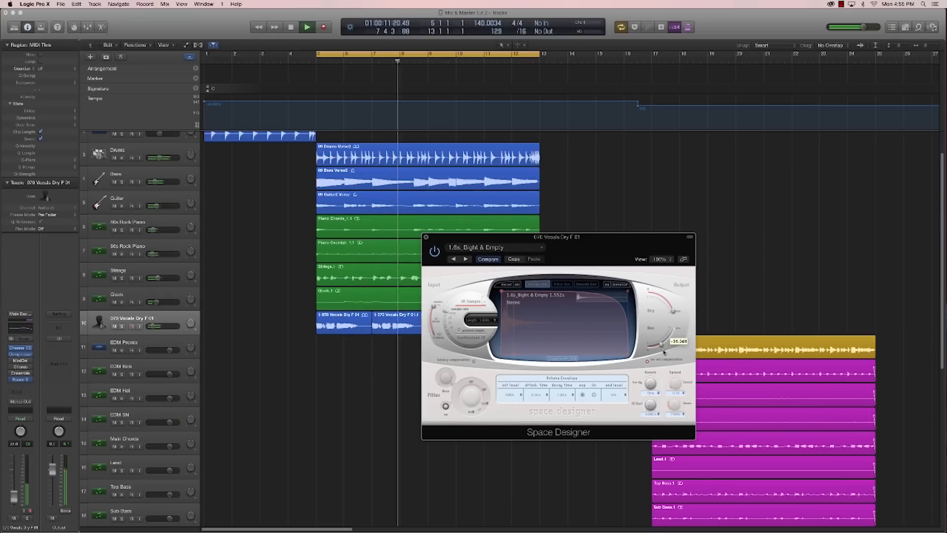
left_click(426, 236)
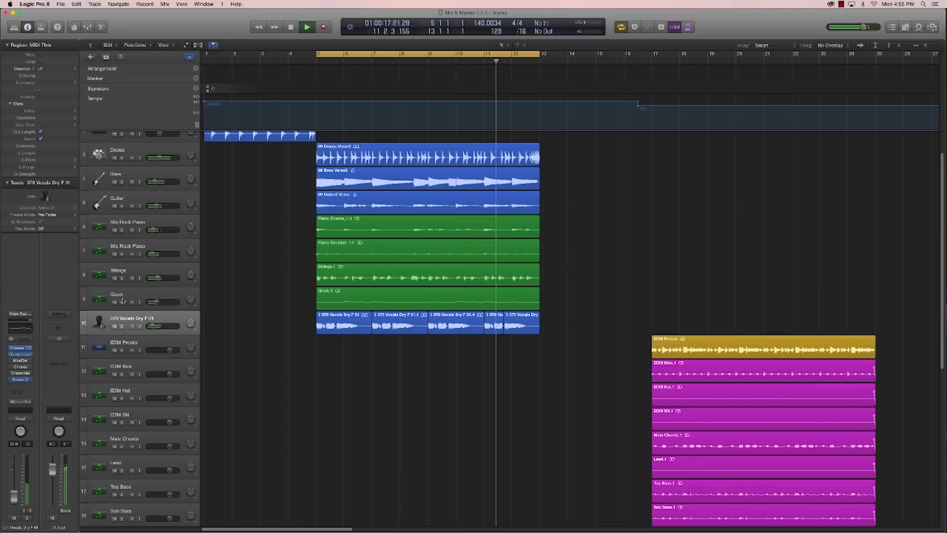
Step: Select the Glock track and play the verse to check it in the full mix
key("Up")
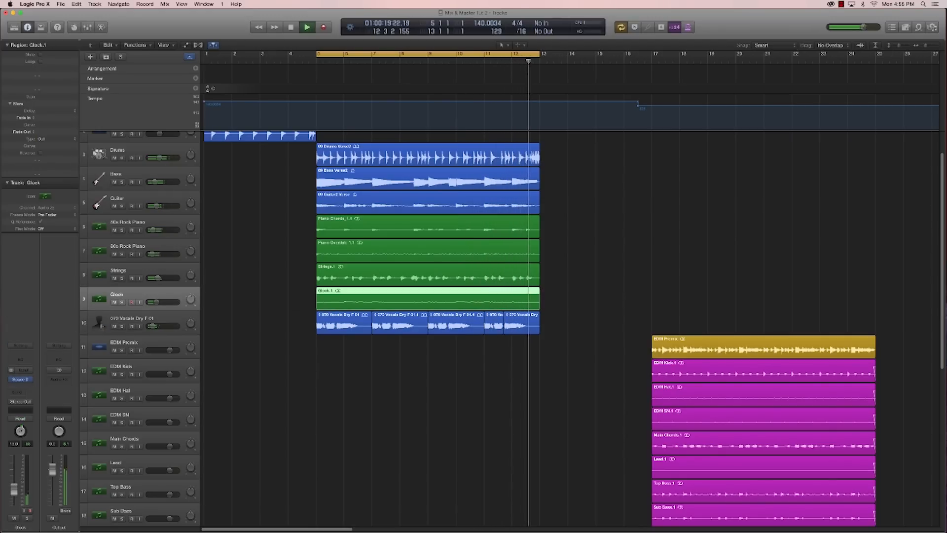
left_click(263, 410)
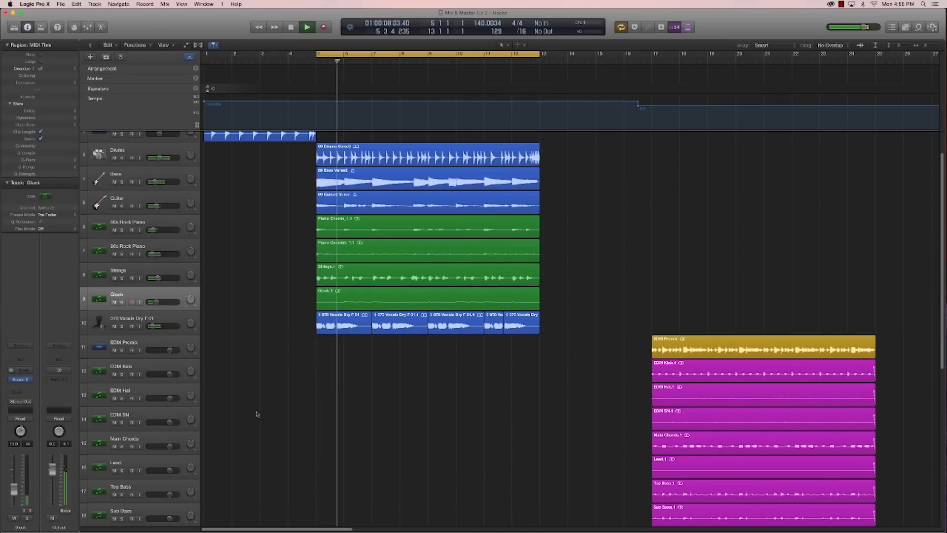
key("space")
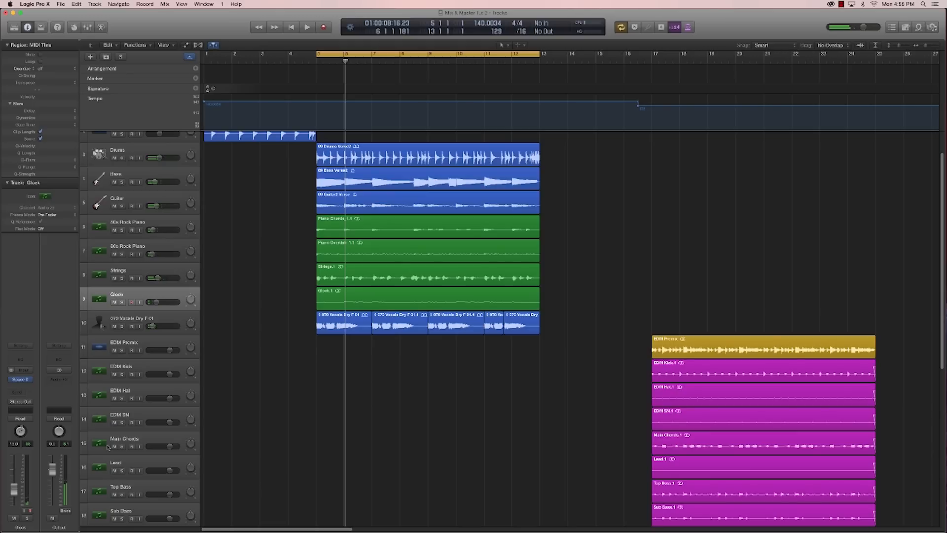
left_click(67, 447)
Step: Show the mixer, select the channel strips from Snare through the vocal, and raise their faders together while playing the verse
left_click(87, 27)
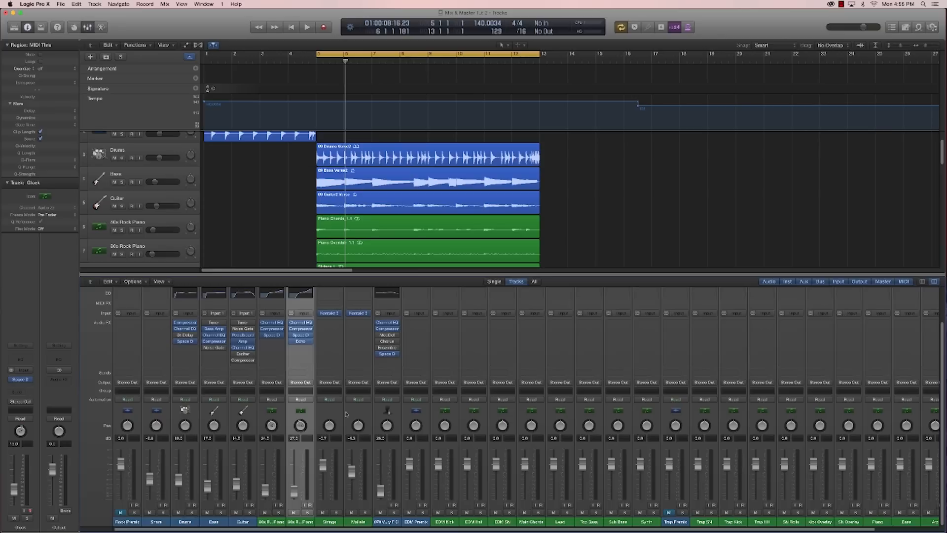
left_click_drag(157, 522, 385, 521)
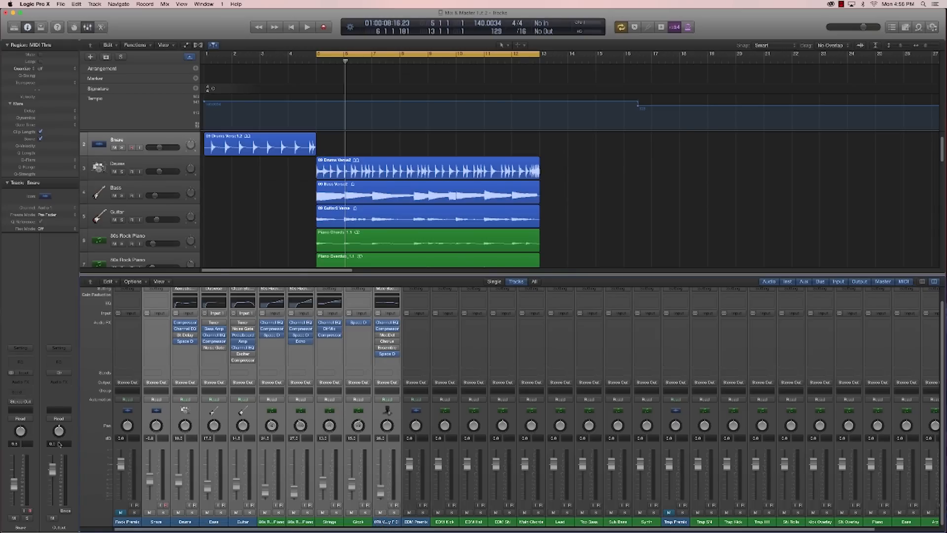
key("space")
key("space")
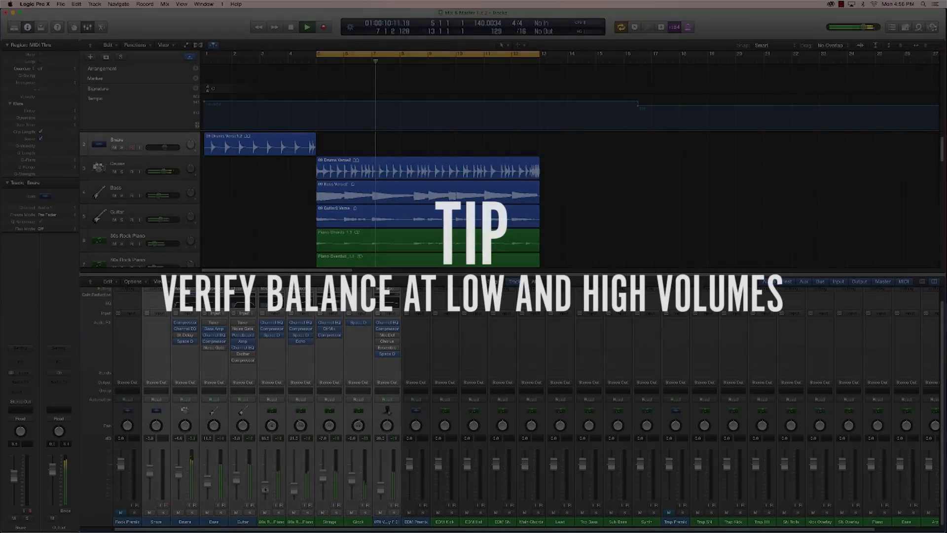
key("space")
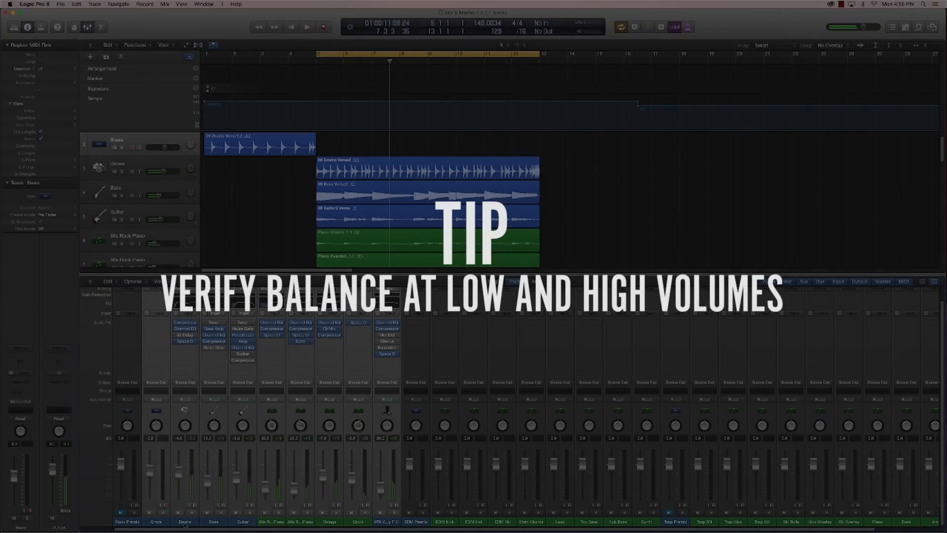
Step: Select only the Drums channel strip, lower its fader slightly, and play the verse to check the balance
left_click(184, 525)
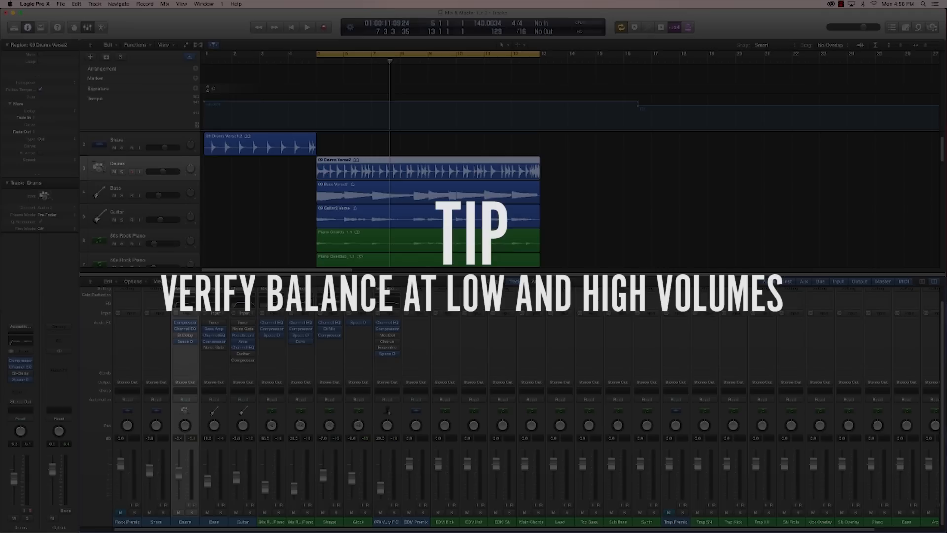
key("space")
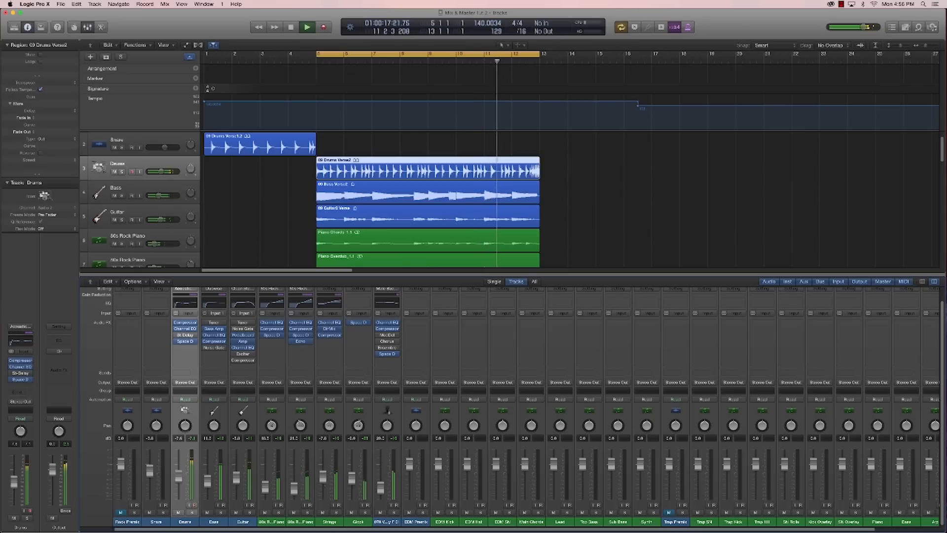
key("space")
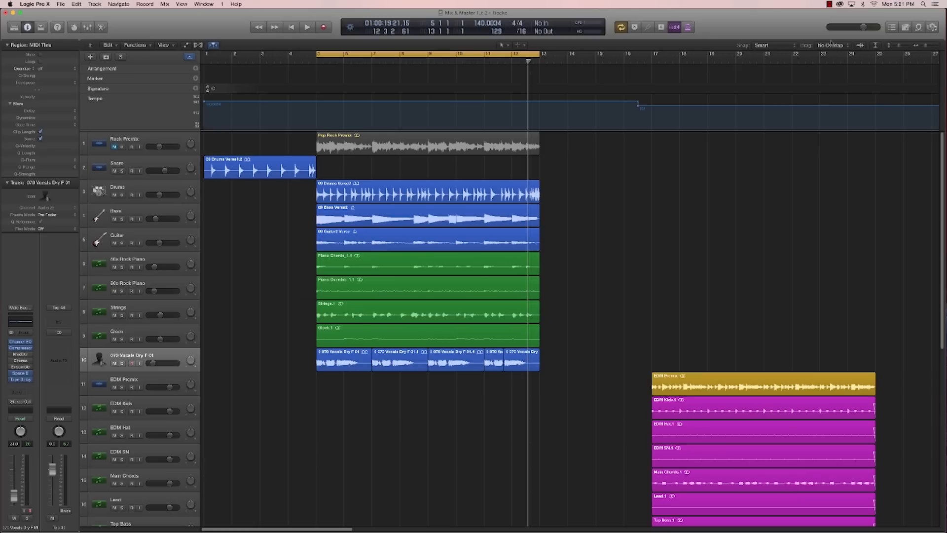
Step: Solo the Rock Premix track and play the verse section as a reference
left_click(122, 146)
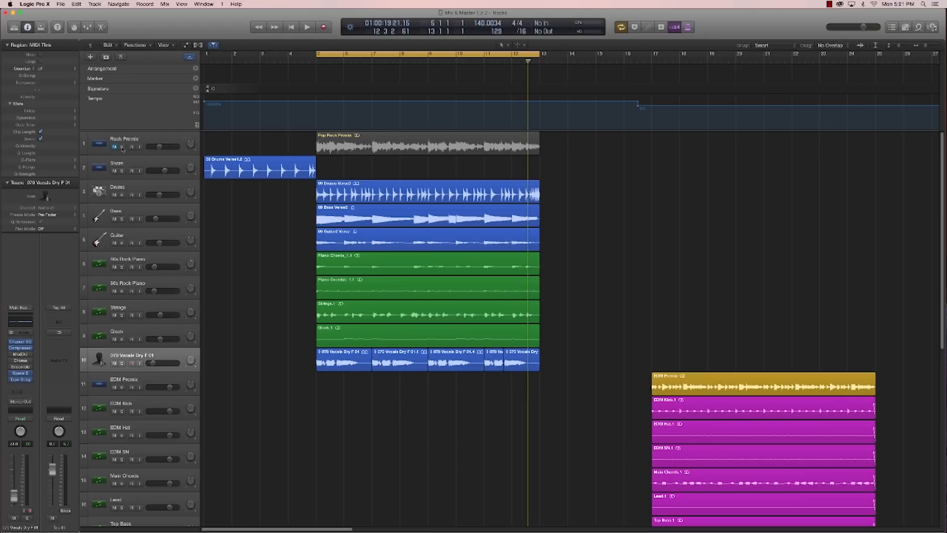
left_click(145, 141)
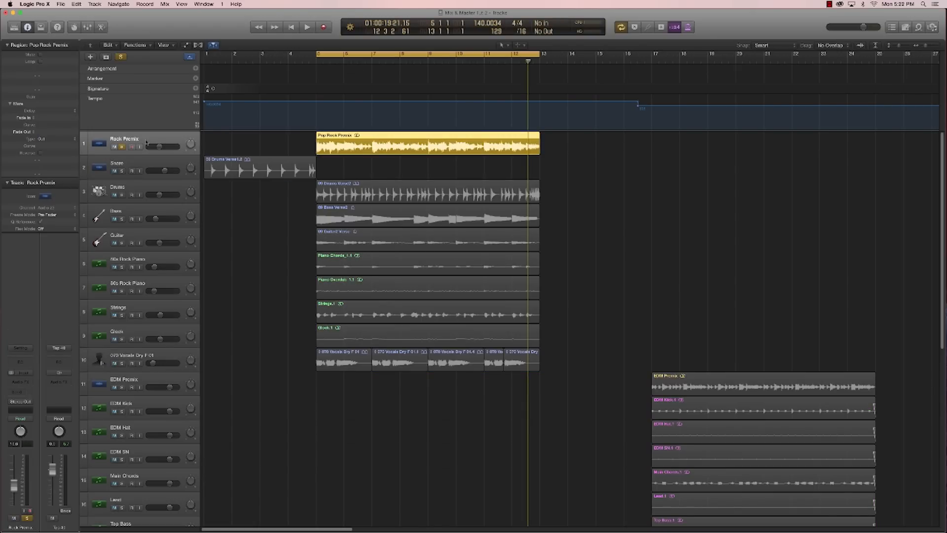
key("space")
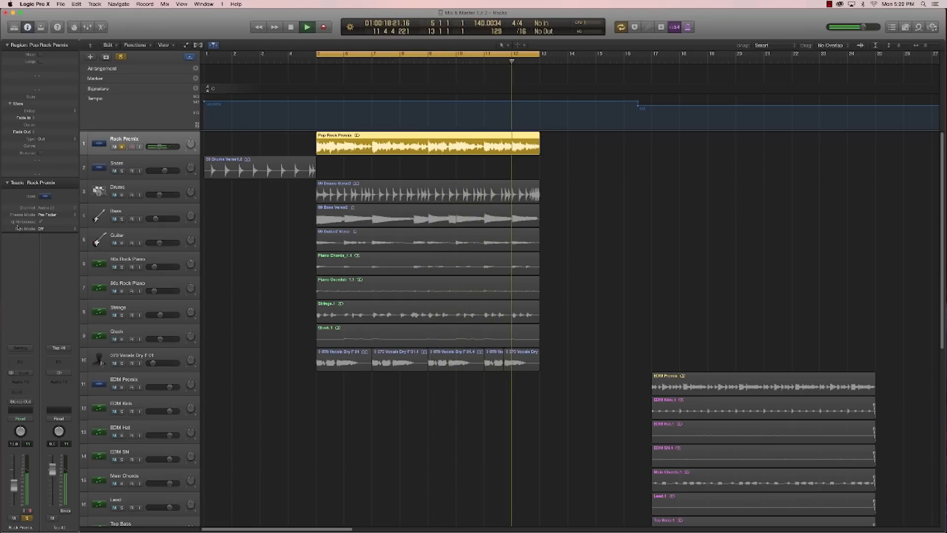
key("space")
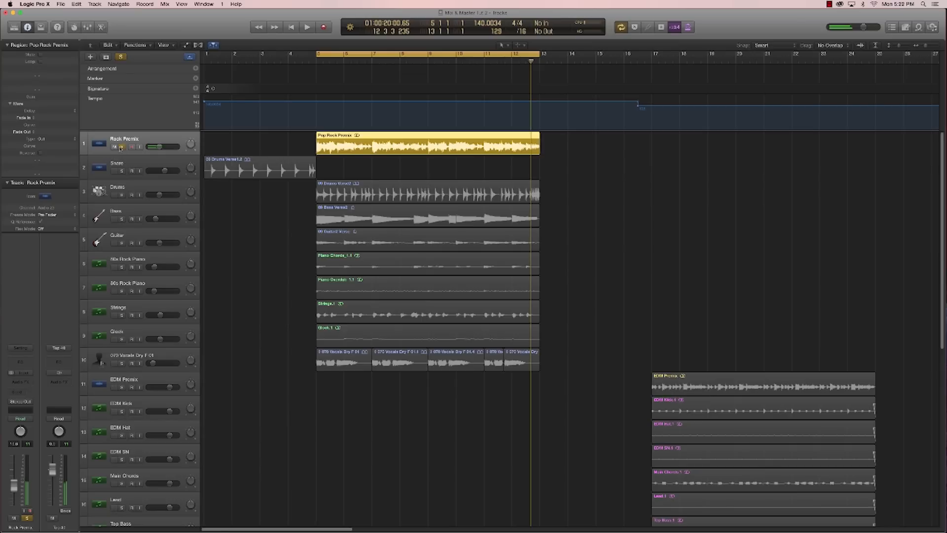
Step: Unsolo and mute the Rock Premix track, and play the mixed verse for comparison
left_click(121, 147)
left_click(114, 147)
key("space")
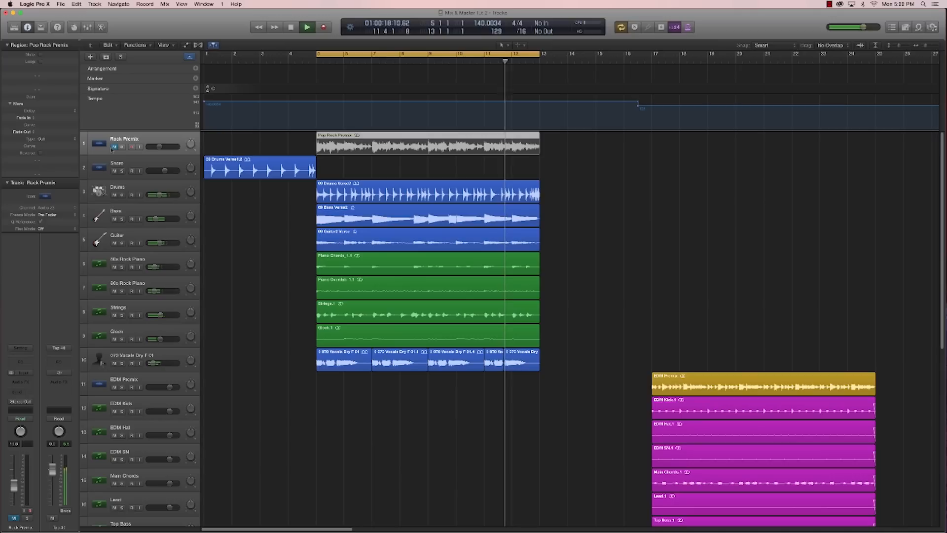
key("space")
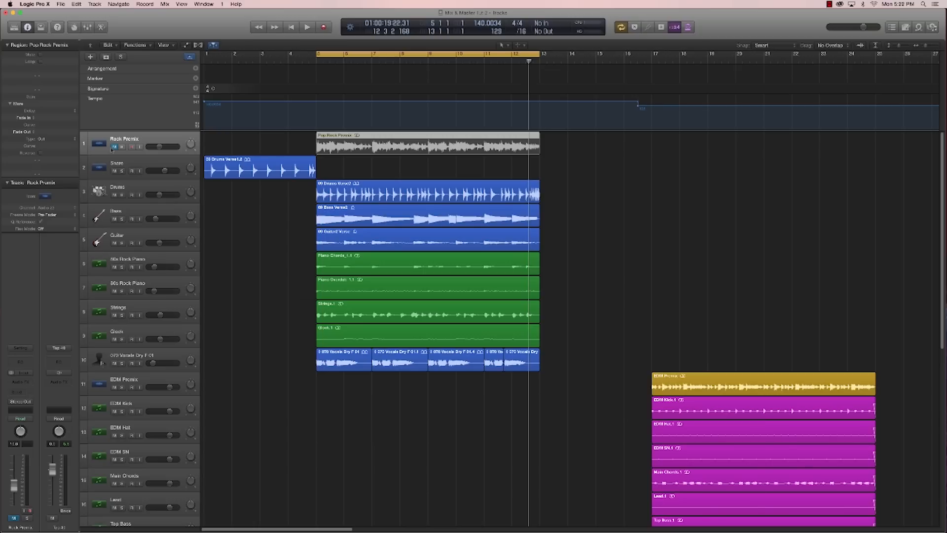
Step: Show the mixer, select the Top 40 output channel strip, and choose the factory Top 40 setting for it again
left_click(557, 197)
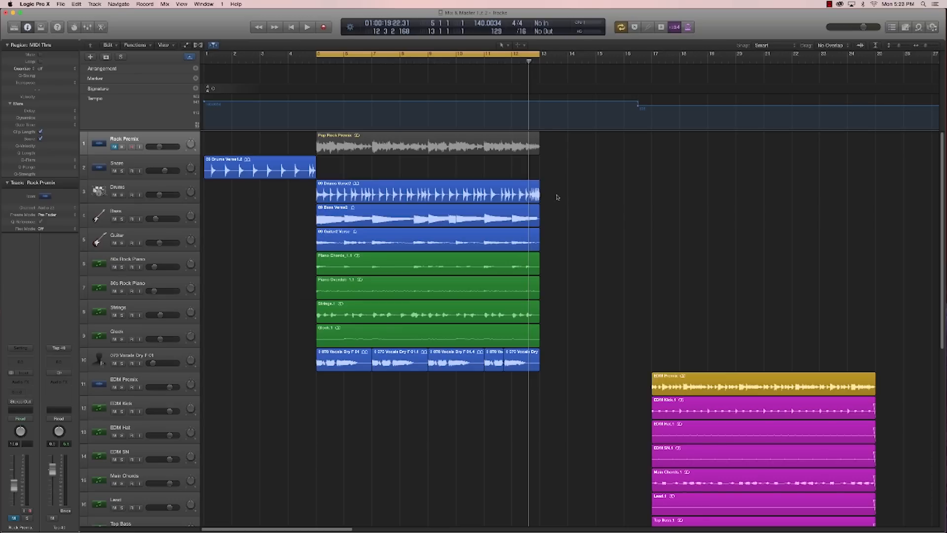
left_click(88, 27)
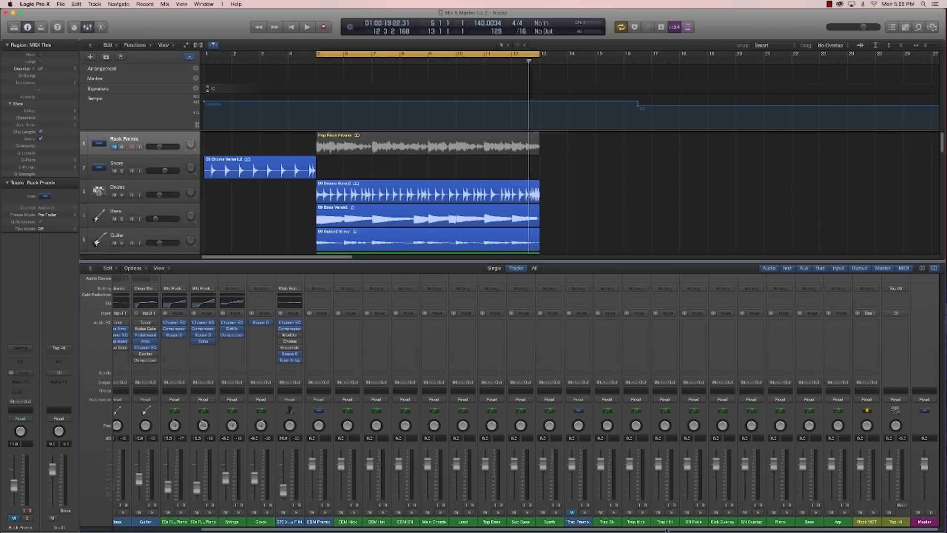
left_click(899, 523)
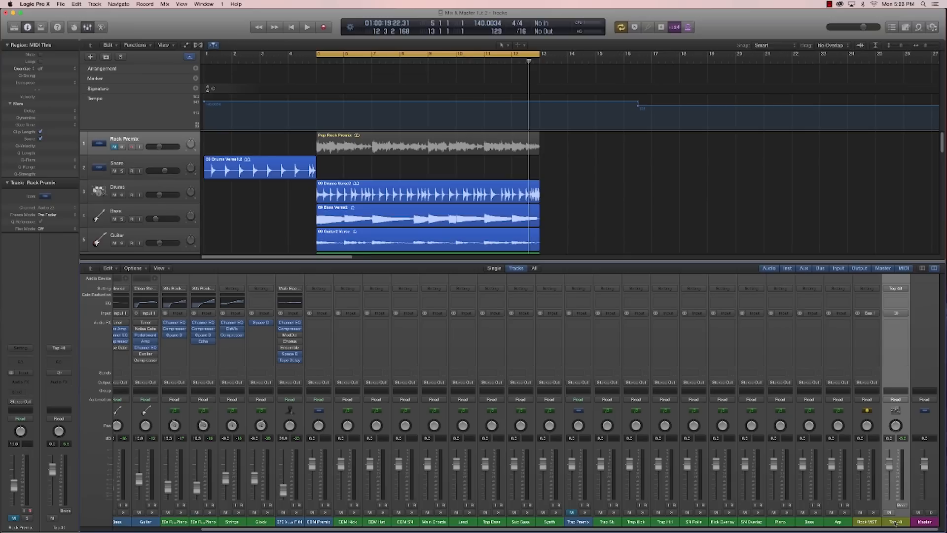
left_click(897, 289)
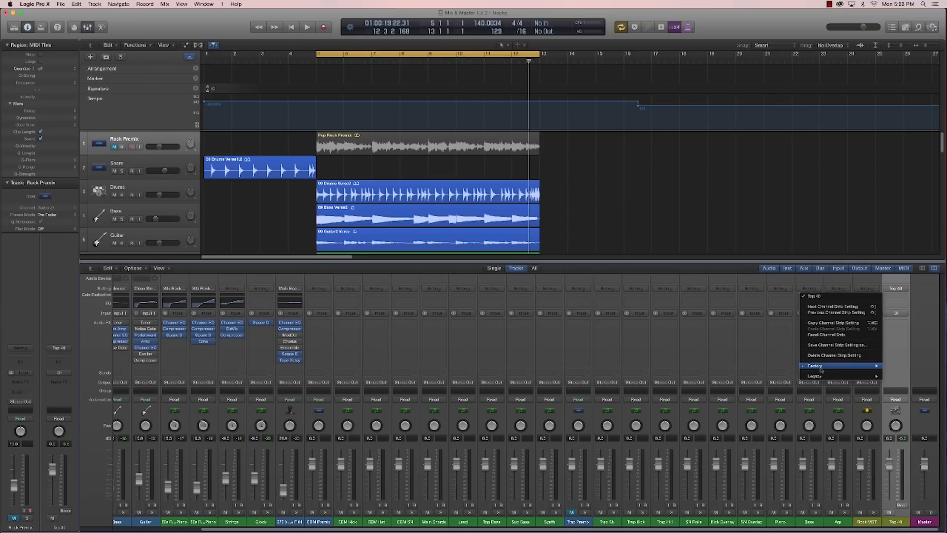
mouse_move(839, 366)
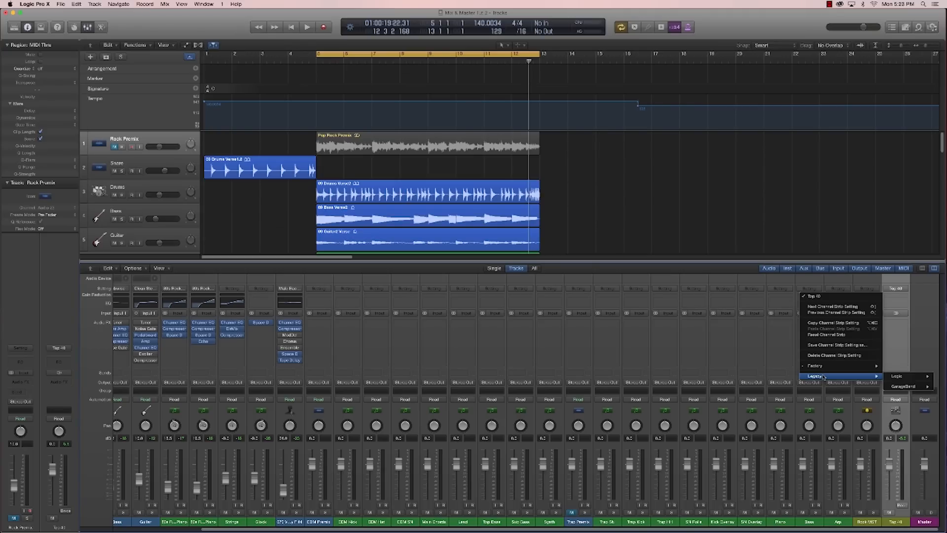
mouse_move(902, 377)
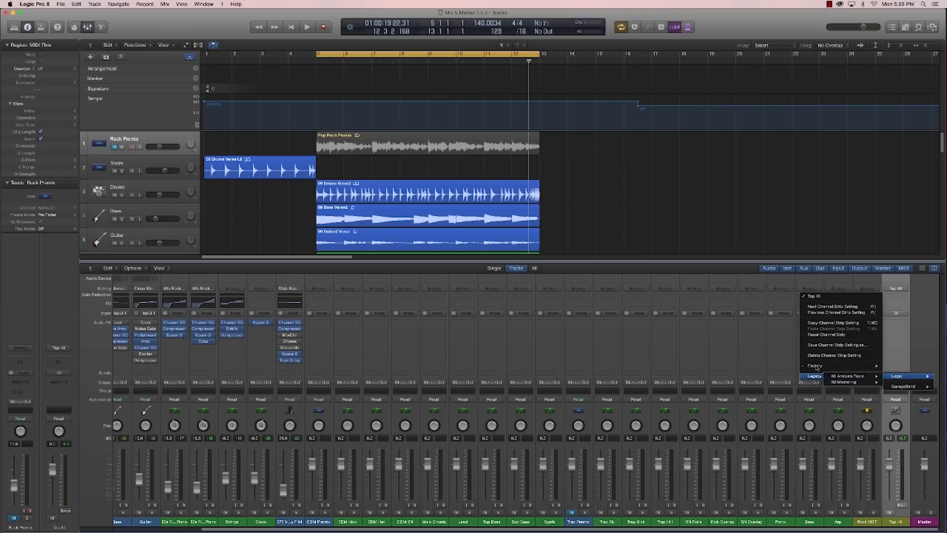
mouse_move(818, 366)
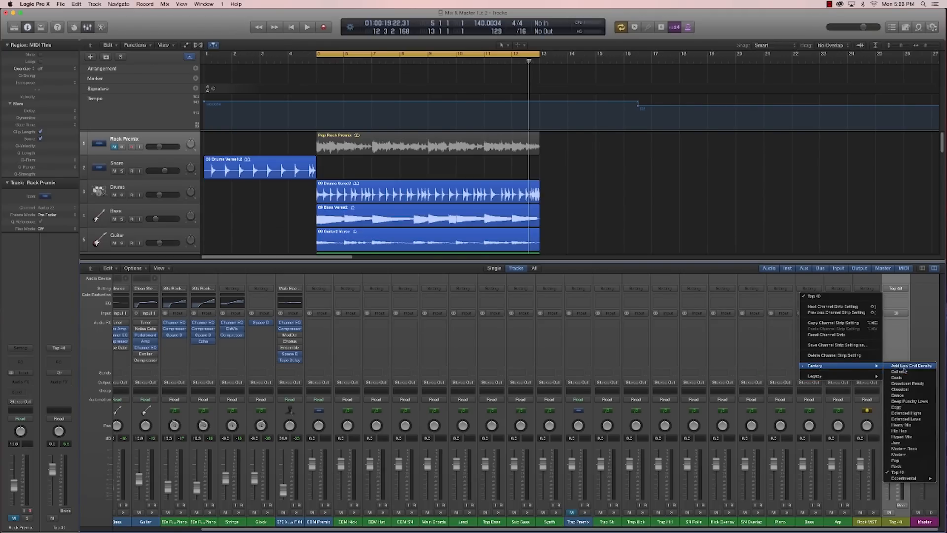
left_click(905, 473)
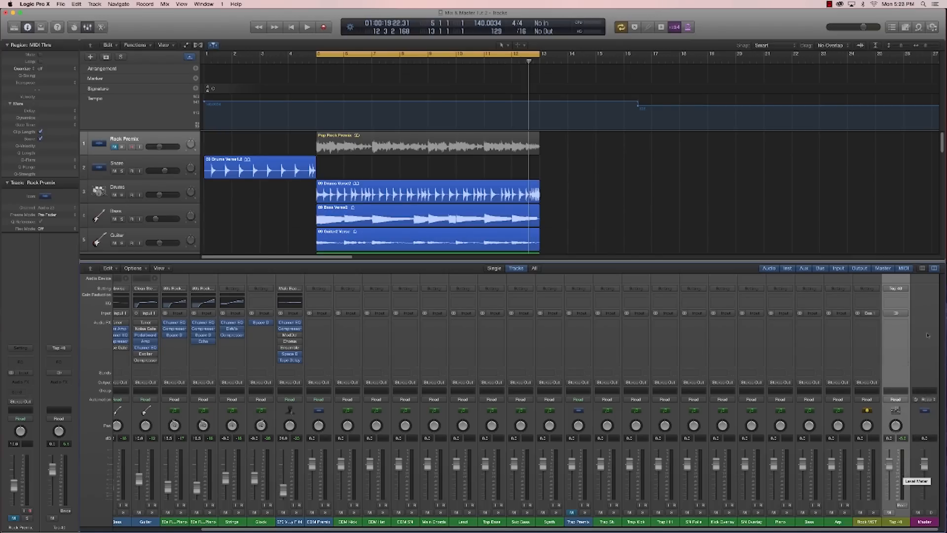
Step: Reset the output channel strip and load the factory Top 40 mastering setting on it
left_click(898, 288)
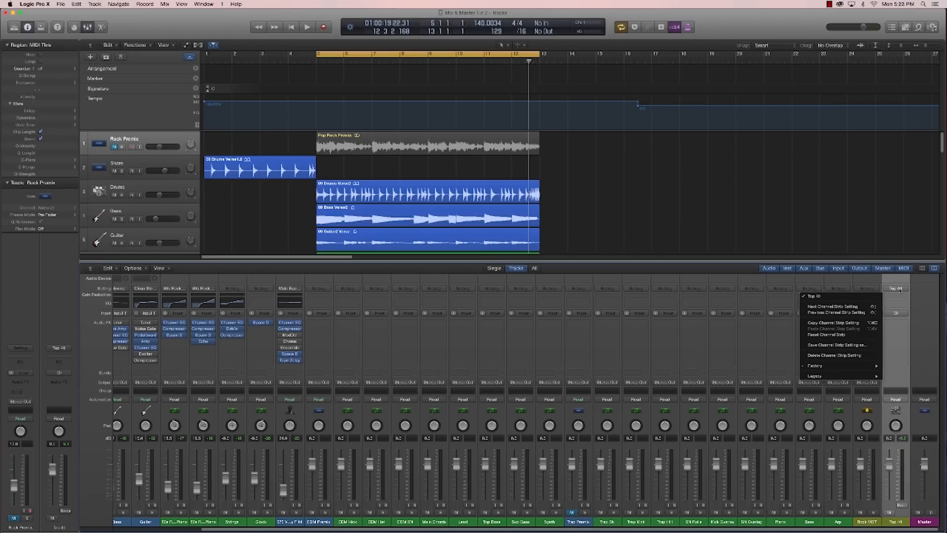
left_click(843, 335)
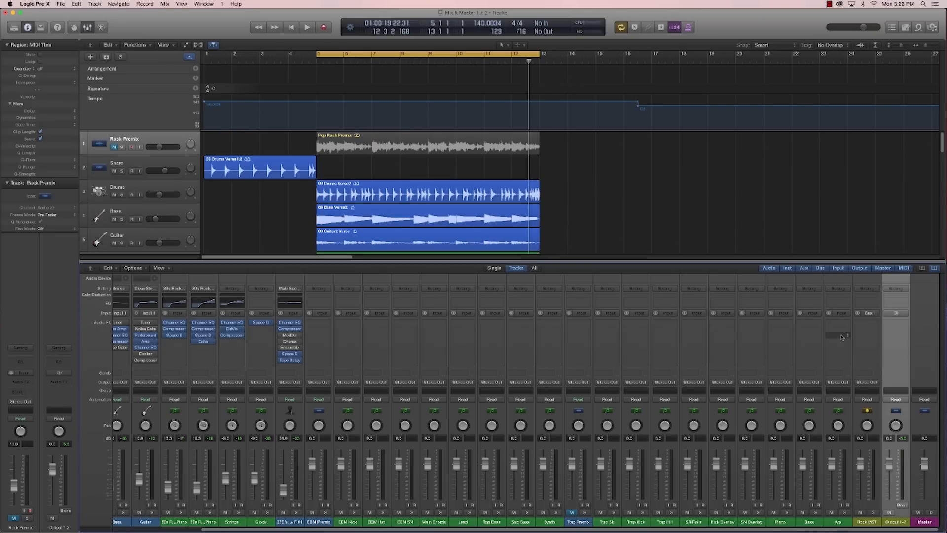
left_click(897, 288)
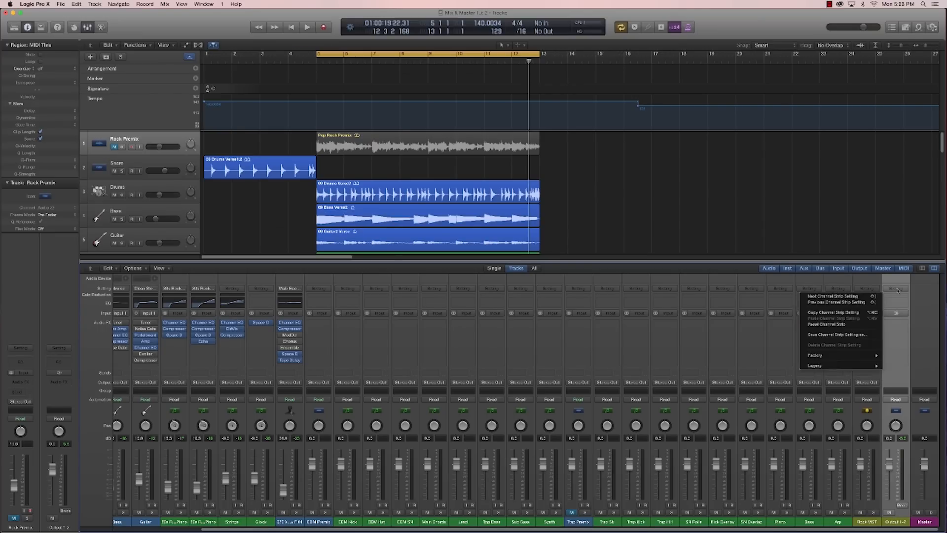
mouse_move(838, 355)
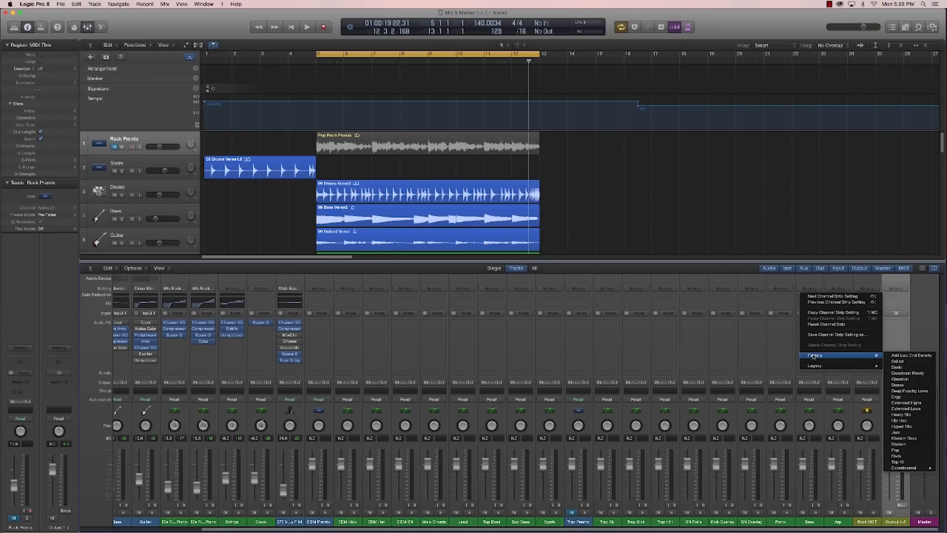
left_click(903, 461)
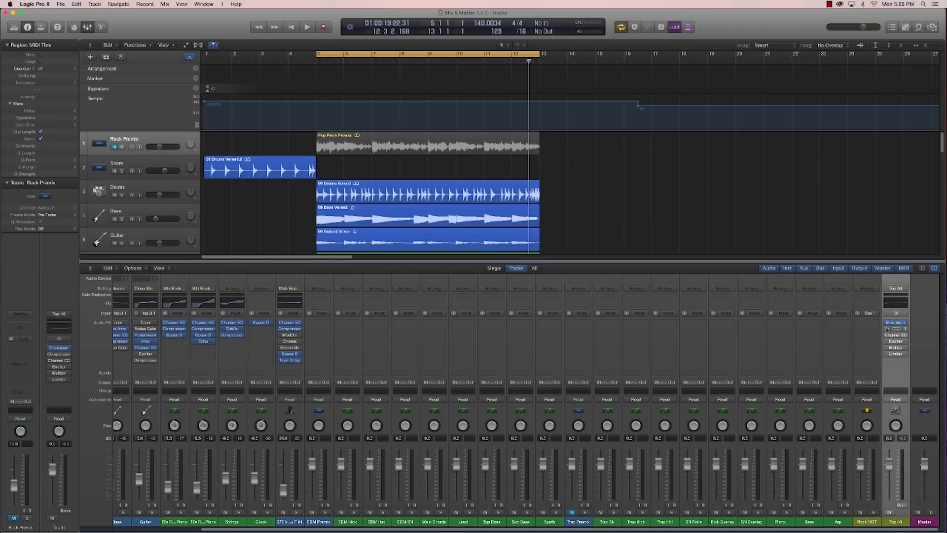
Step: Open the output's Enveloper, play the verse briefly, and load the Add More Attack preset
left_click(896, 322)
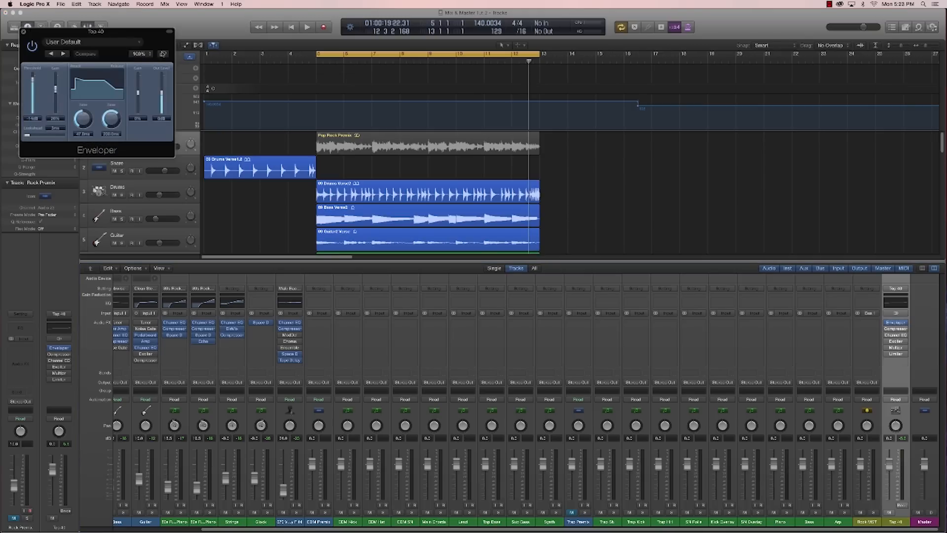
left_click_drag(117, 35, 643, 234)
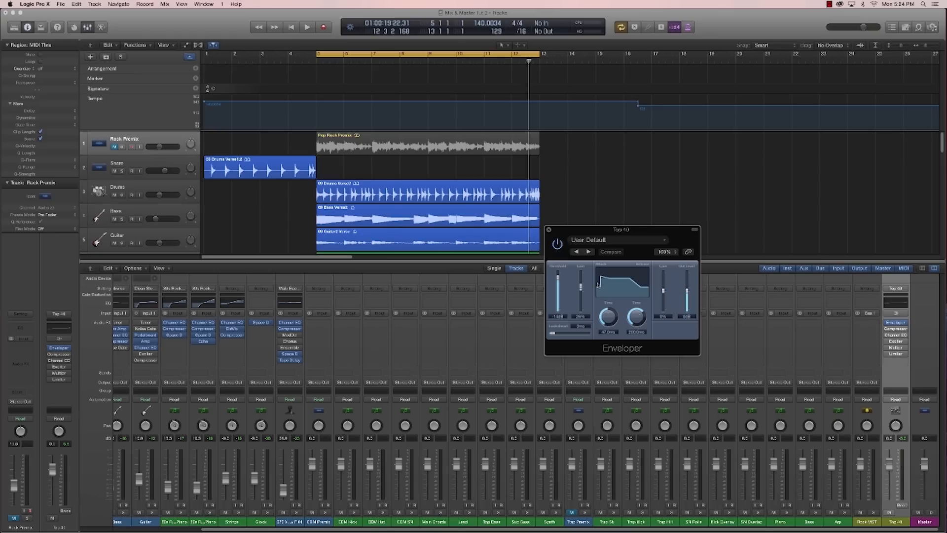
key("space")
left_click(605, 240)
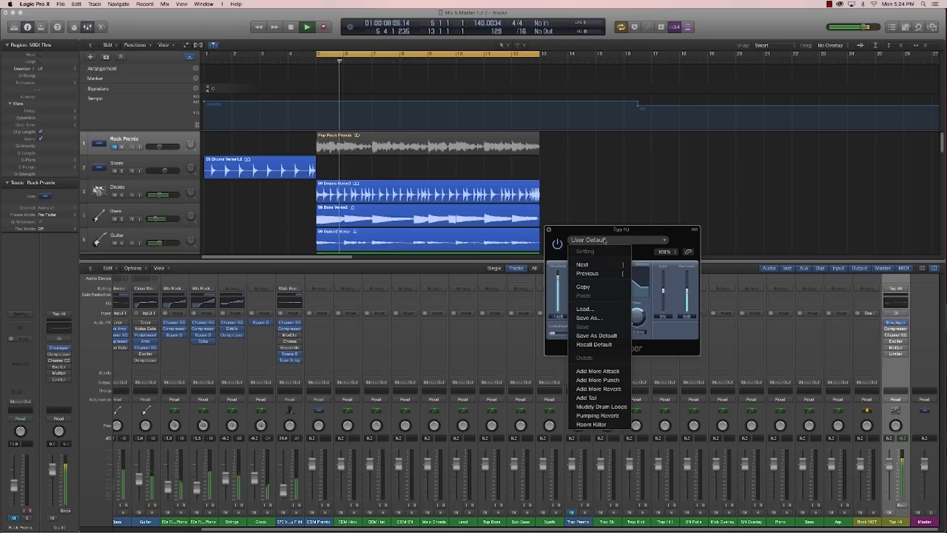
left_click(645, 237)
key("space")
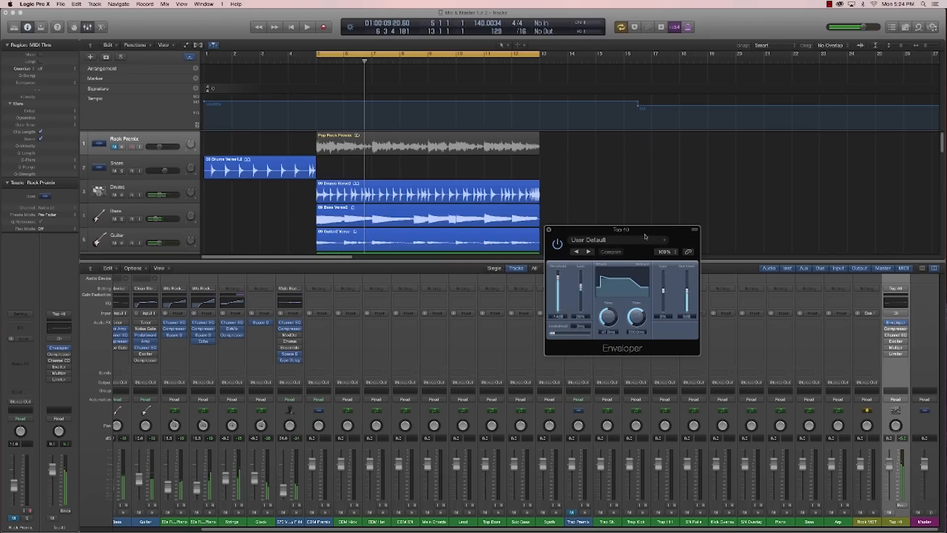
left_click(635, 241)
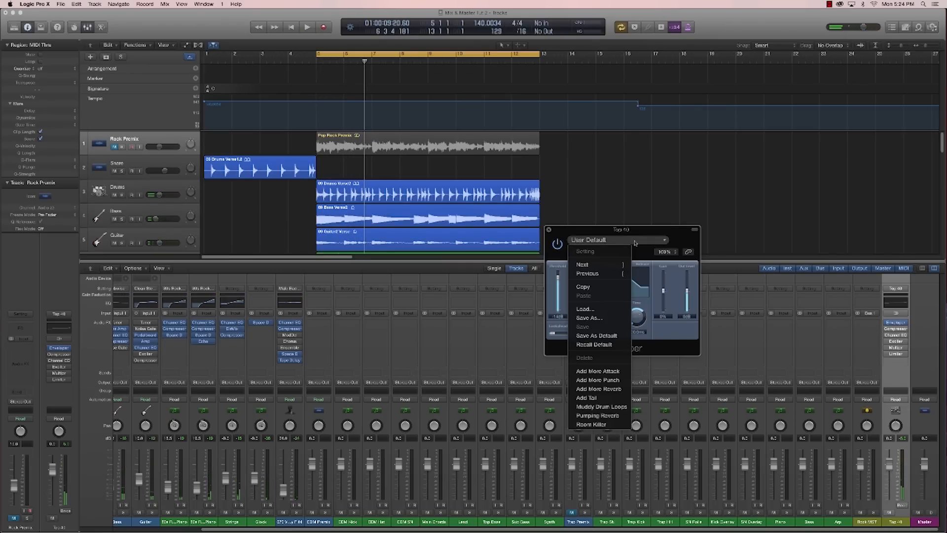
left_click(594, 373)
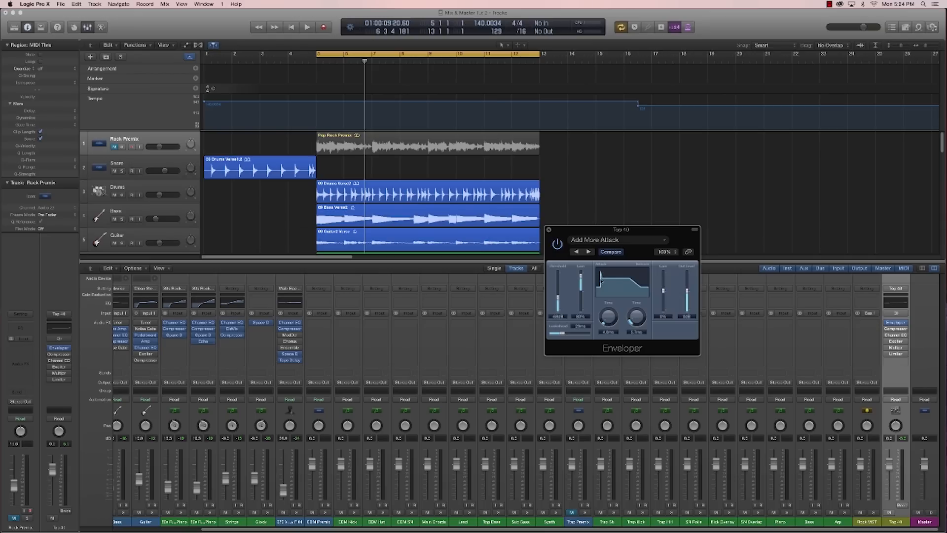
Step: Adjust the Enveloper's attack gain and release time and shorten its lookahead to about 10 ms while playing the verse
key("space")
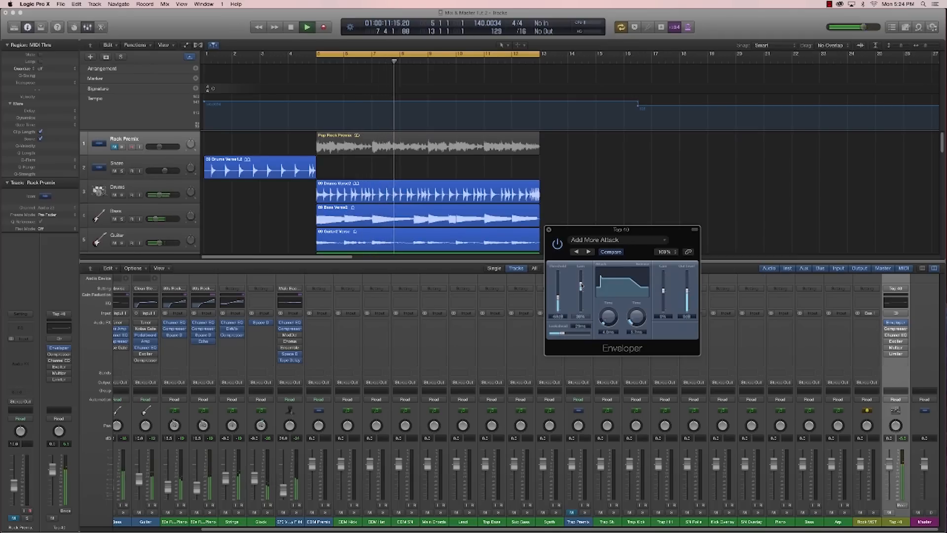
left_click_drag(582, 280, 582, 286)
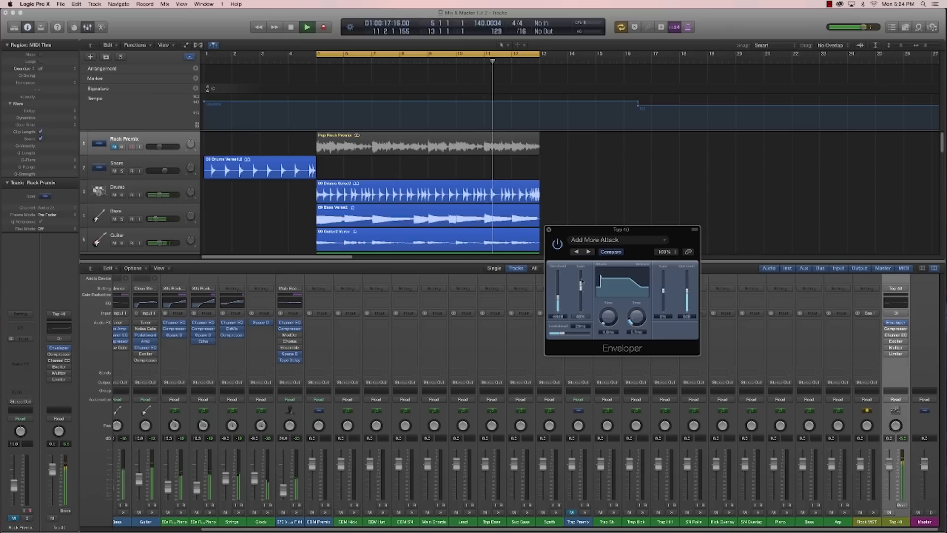
left_click_drag(581, 286, 584, 280)
mouse_move(635, 317)
left_mouse_down()
mouse_move(631, 269)
mouse_move(631, 321)
left_mouse_up()
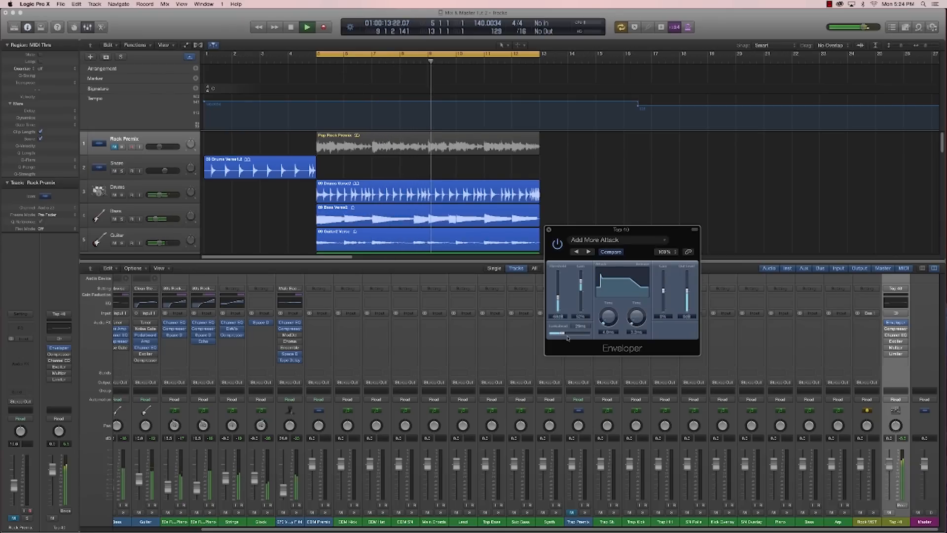
left_click_drag(564, 334, 555, 336)
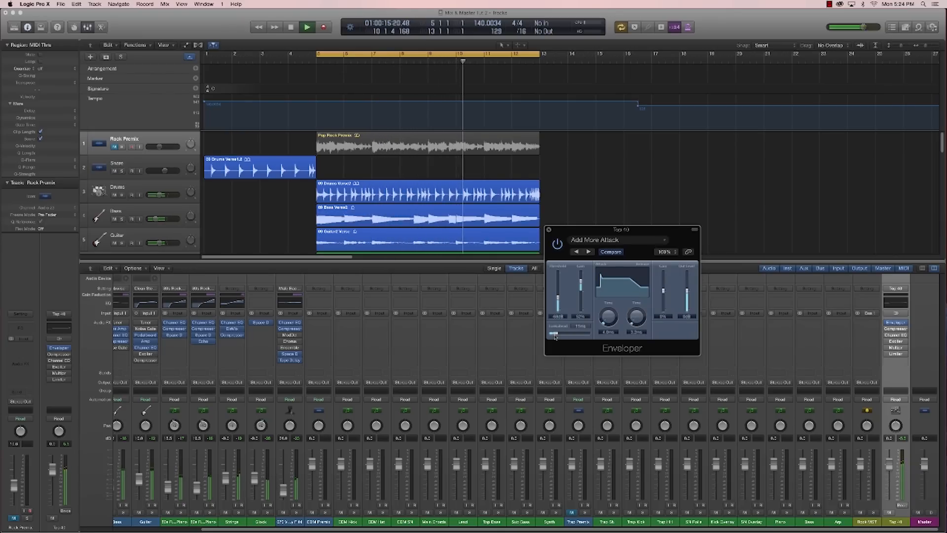
mouse_move(581, 281)
left_mouse_down()
mouse_move(585, 270)
mouse_move(588, 283)
left_mouse_up()
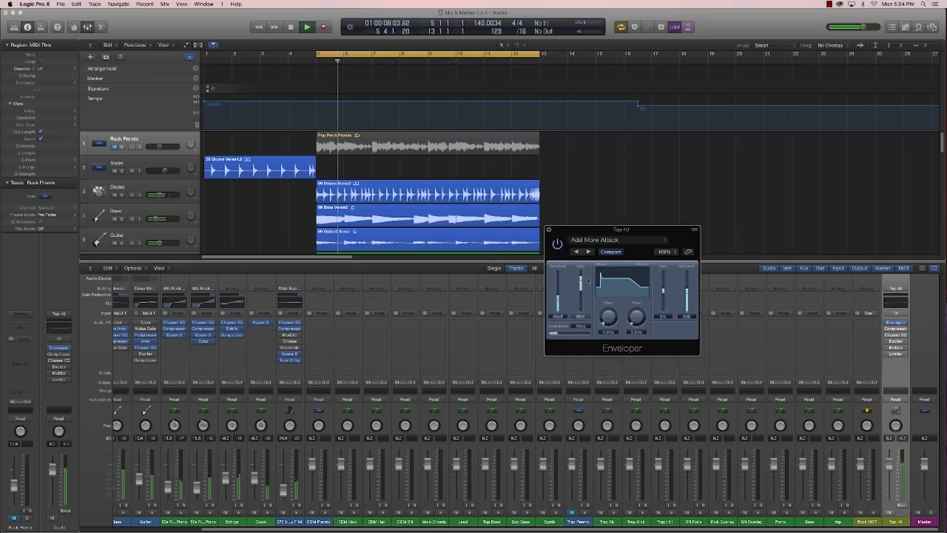
Step: Fine-tune the Enveloper's threshold while playing the verse, stop playback, and close the plug-in
key("space")
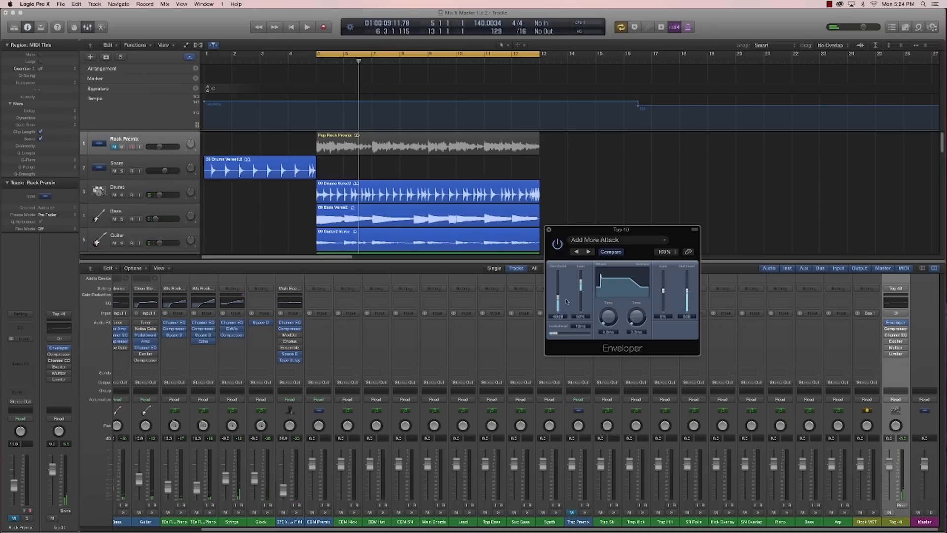
key("space")
left_click_drag(558, 299, 566, 298)
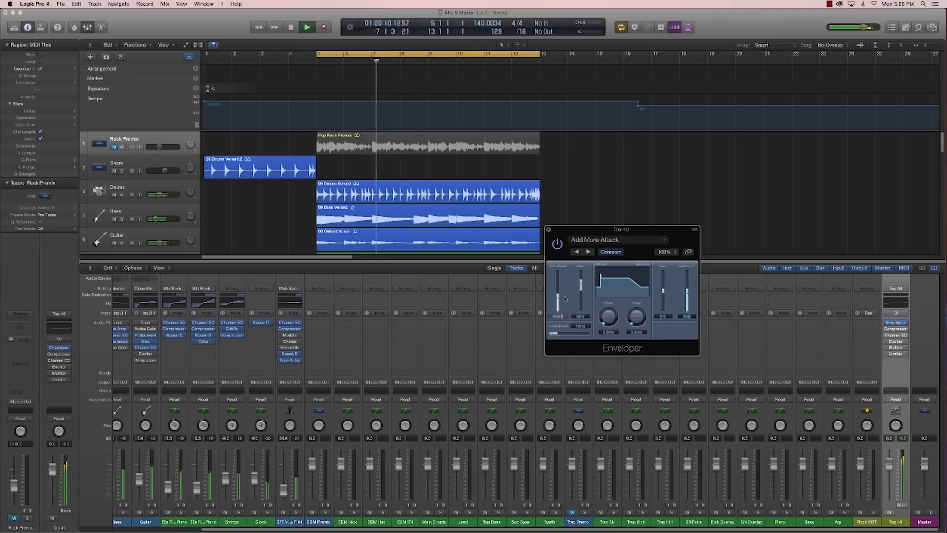
key("space")
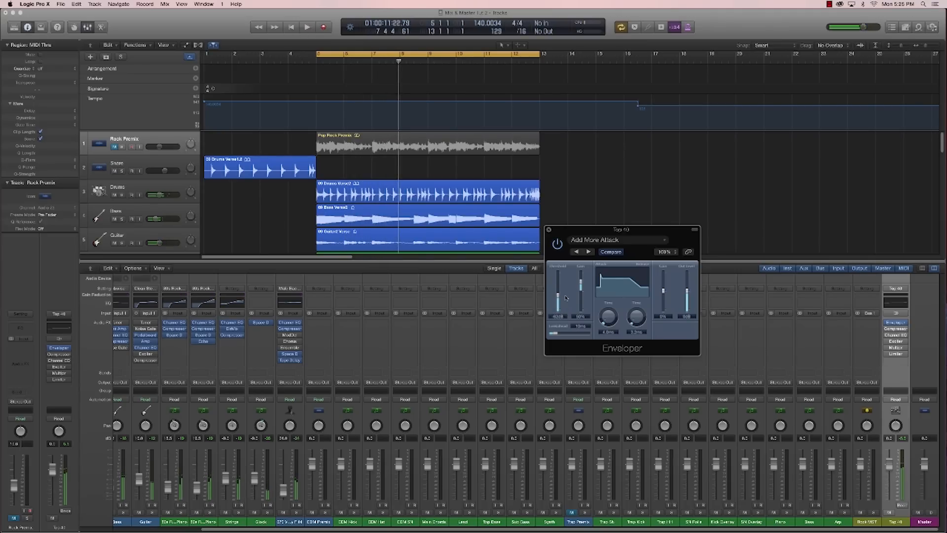
left_click(549, 231)
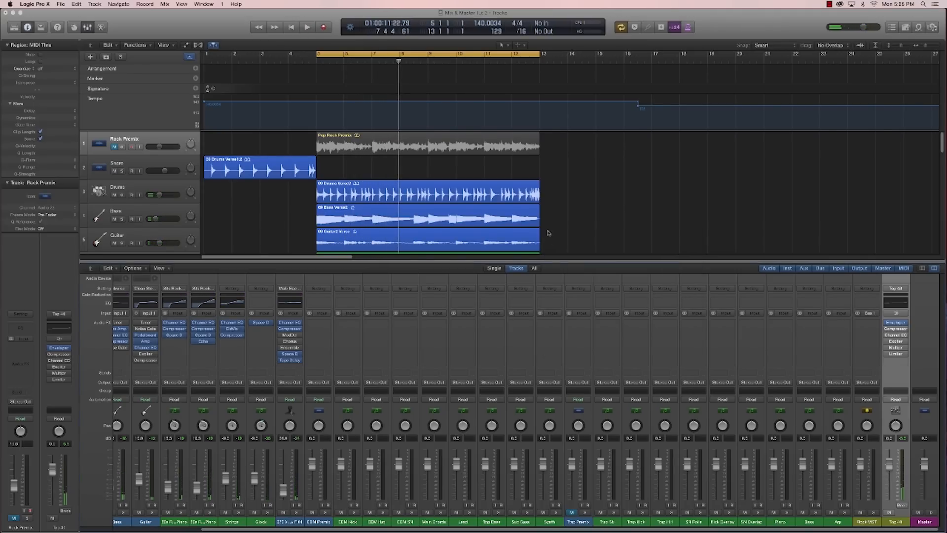
Step: Open the output's Compressor, play the verse, and adjust the attack slightly
left_click(896, 329)
left_click_drag(213, 39, 584, 210)
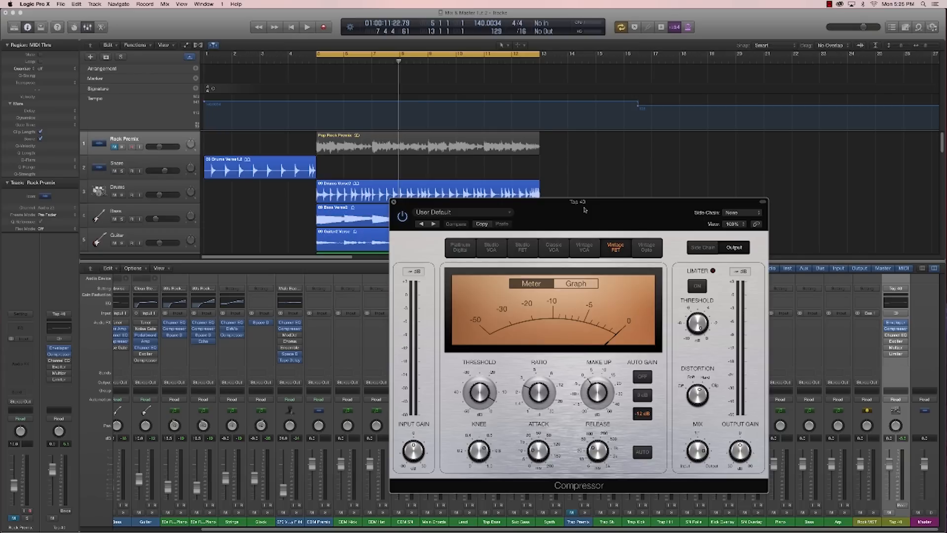
key("space")
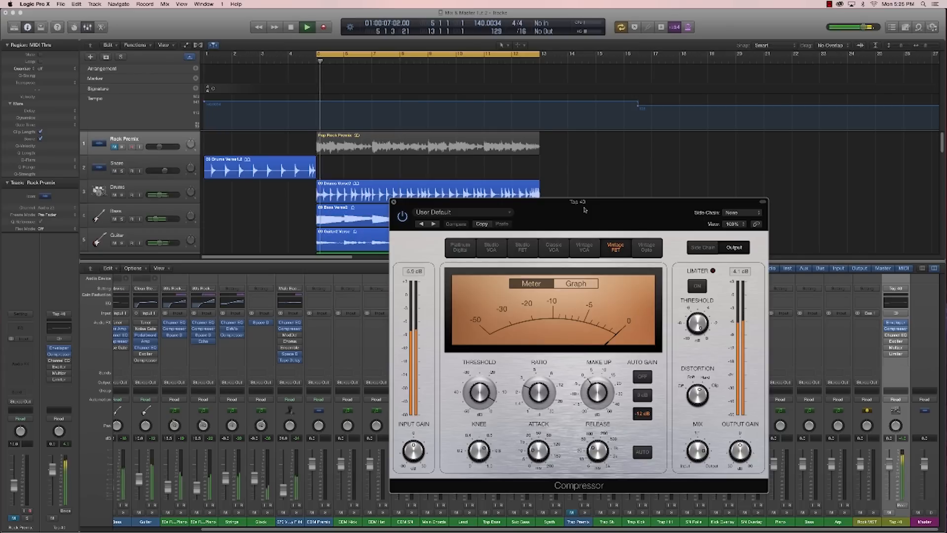
left_click_drag(536, 456, 536, 458)
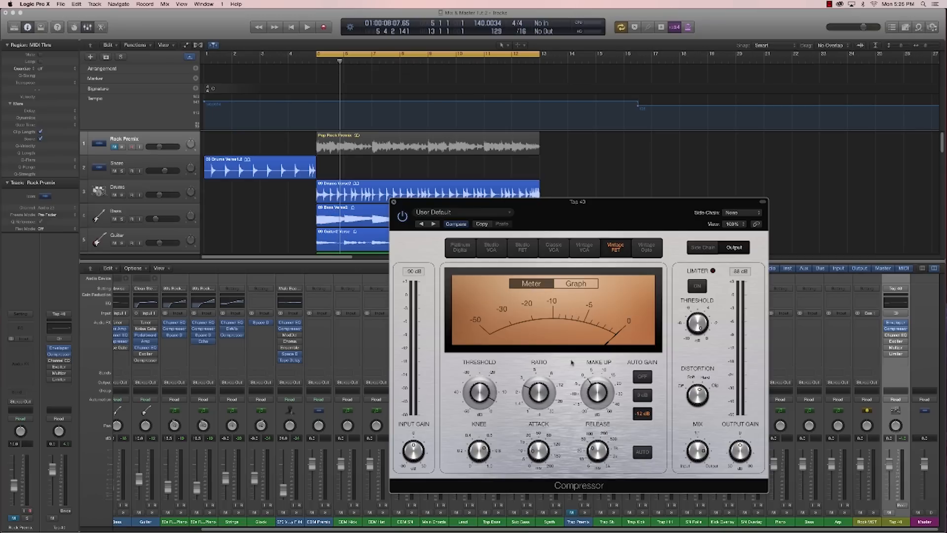
Step: Set the output Compressor's threshold to -20 dB while playing the verse
key("space")
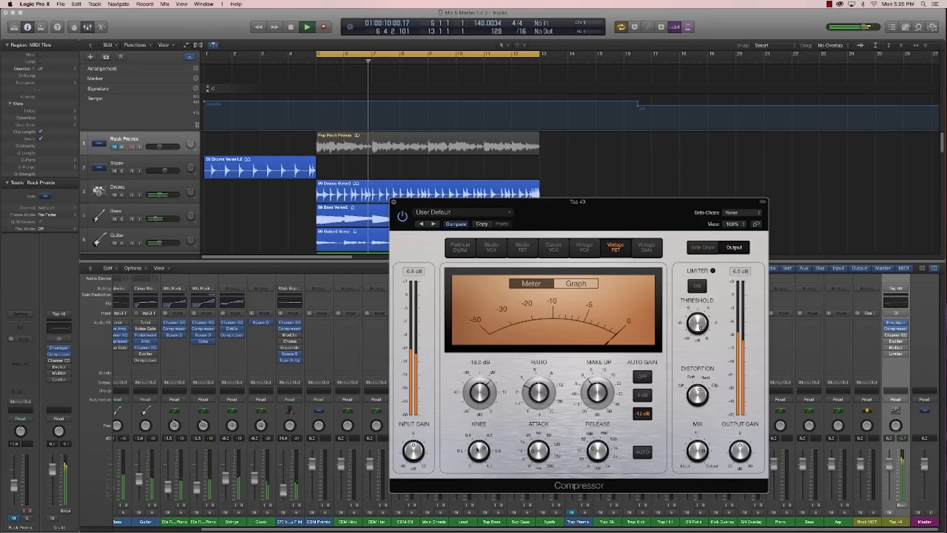
key("space")
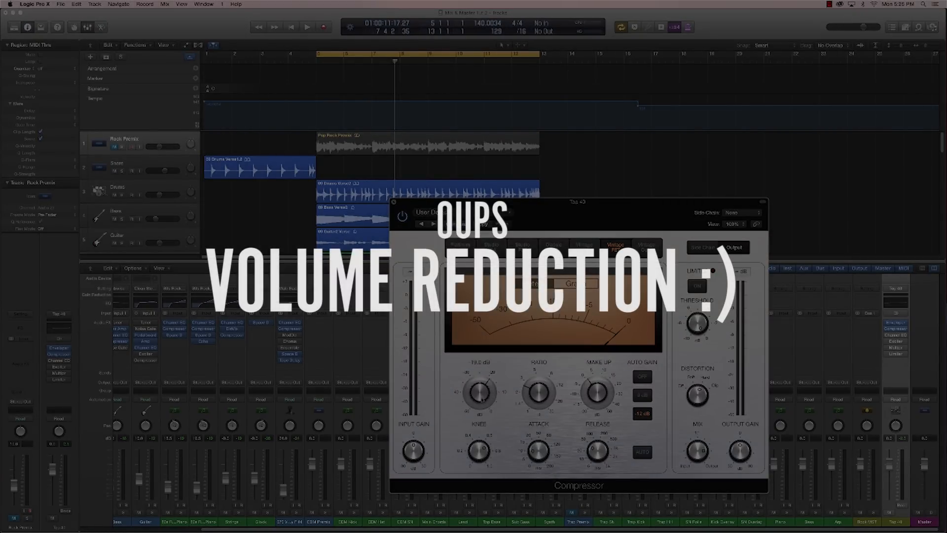
key("space")
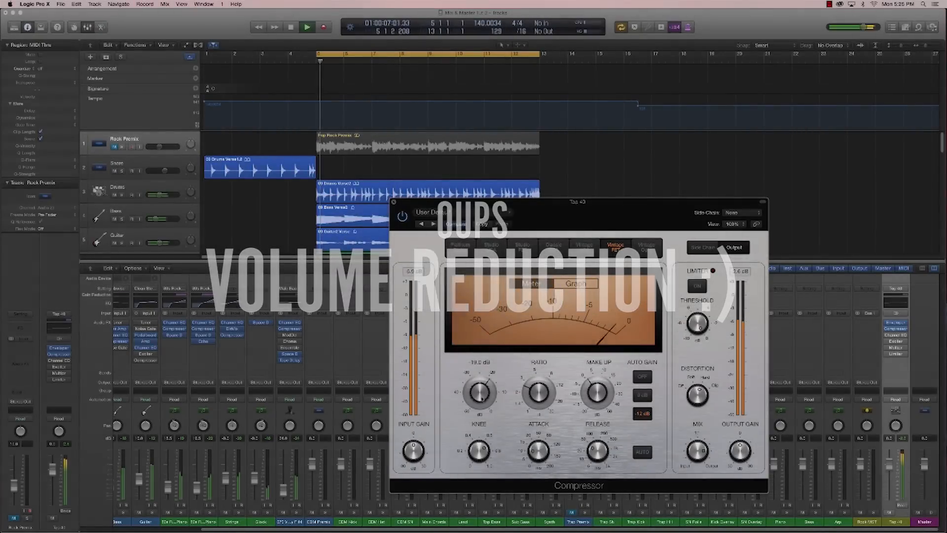
mouse_move(481, 397)
left_mouse_down()
mouse_move(480, 413)
mouse_move(478, 402)
left_mouse_up()
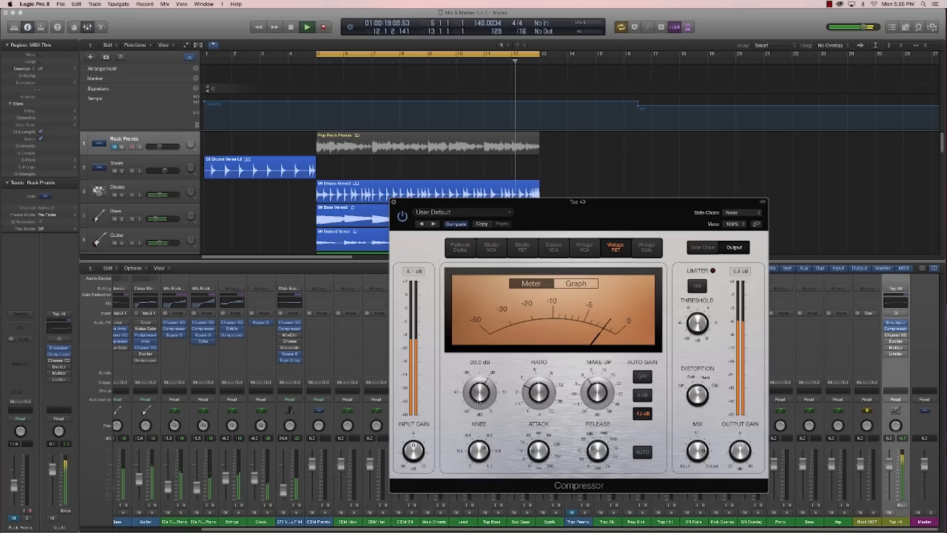
Step: Fine-tune the output Compressor's make-up gain while playing the verse, stop playback, and close the plug-in
left_click(393, 201)
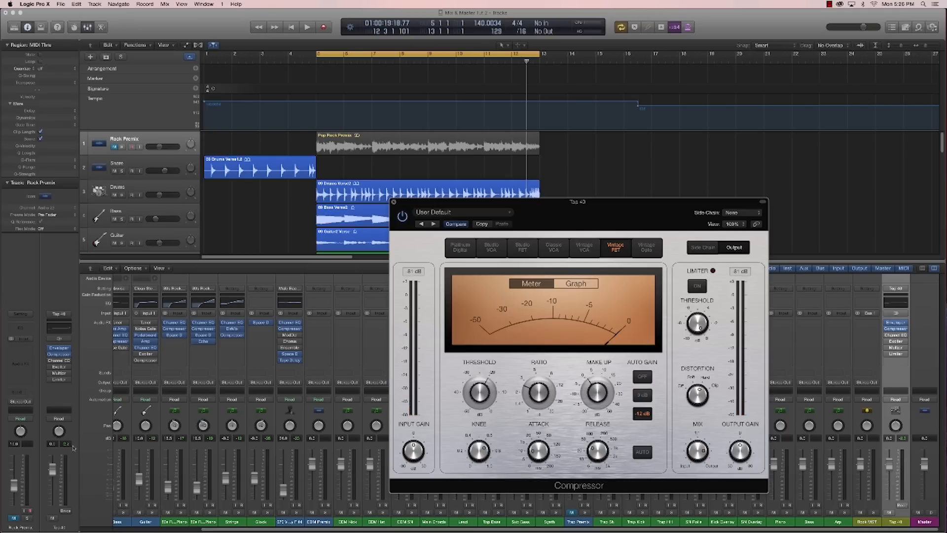
left_click_drag(595, 391, 595, 397)
left_click(84, 469)
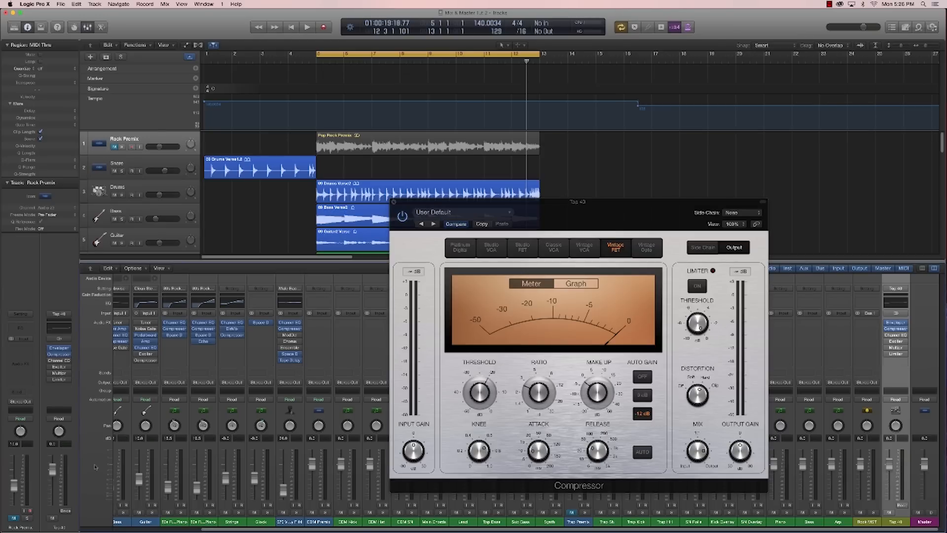
key("space")
left_click(591, 401)
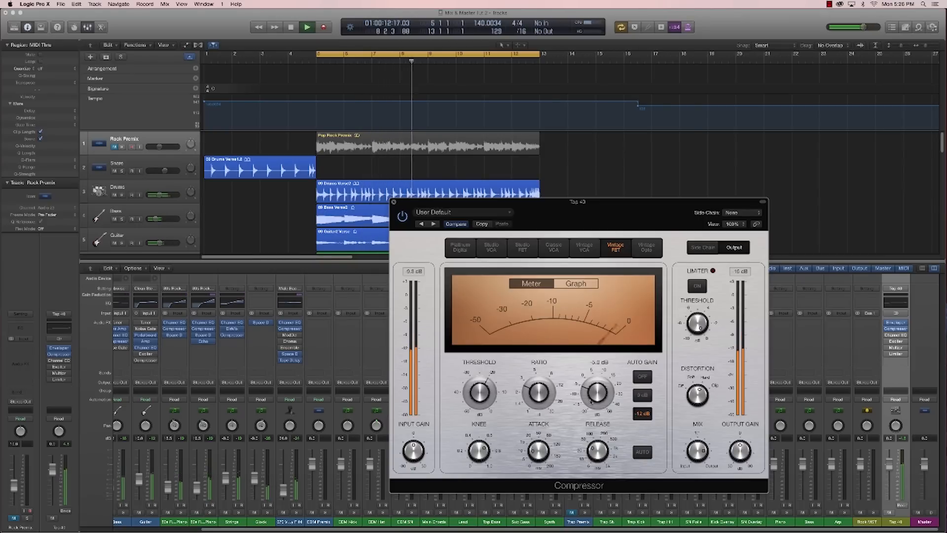
left_click(125, 438)
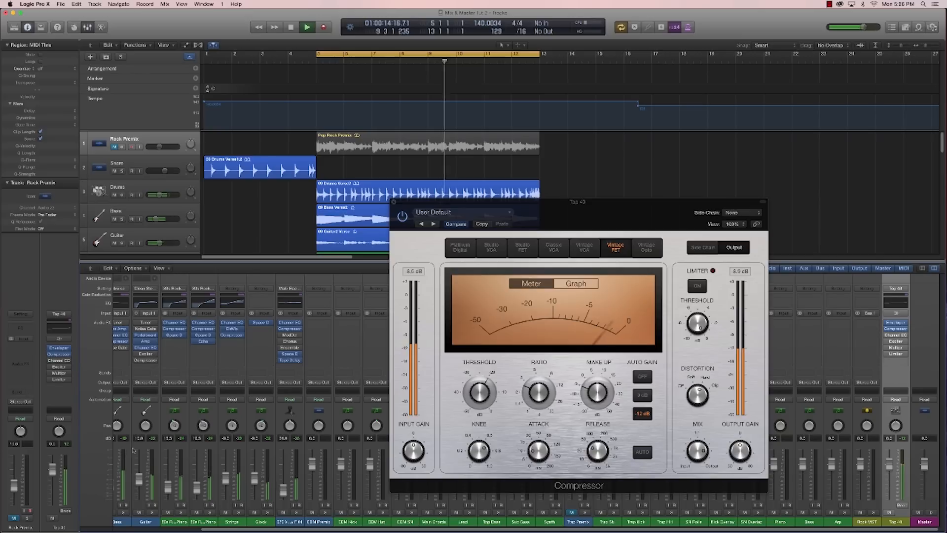
left_click(603, 379)
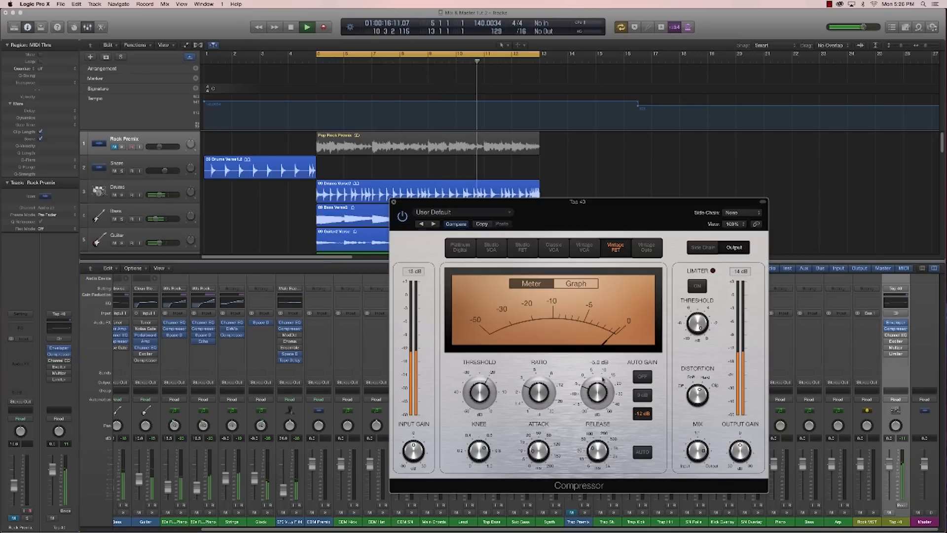
key("space")
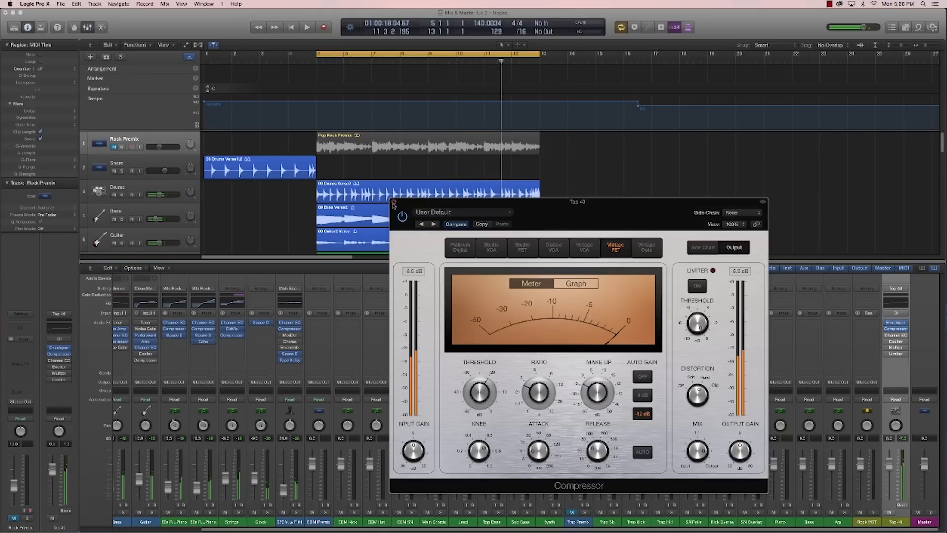
left_click(394, 203)
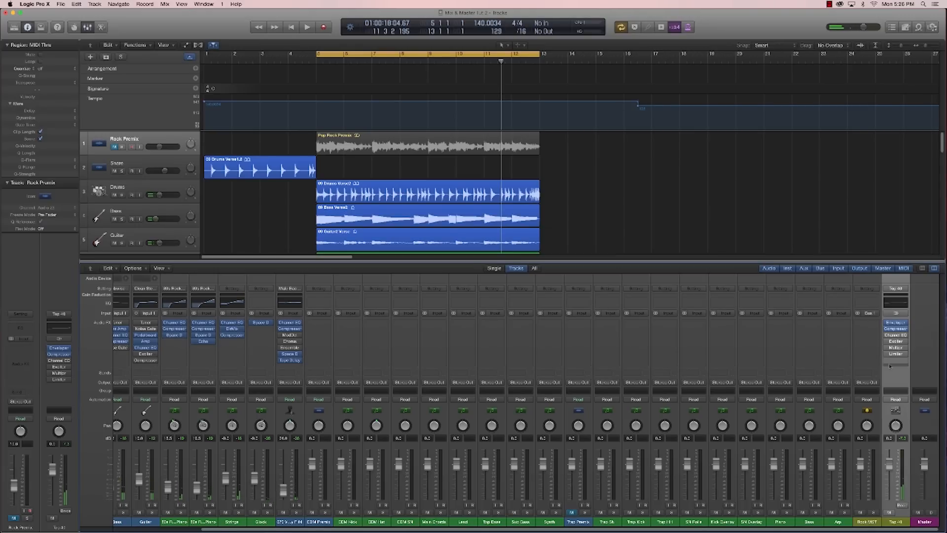
Step: Open the output's Channel EQ and recall its default setting
left_click(904, 336)
left_click(895, 327)
left_click(896, 335)
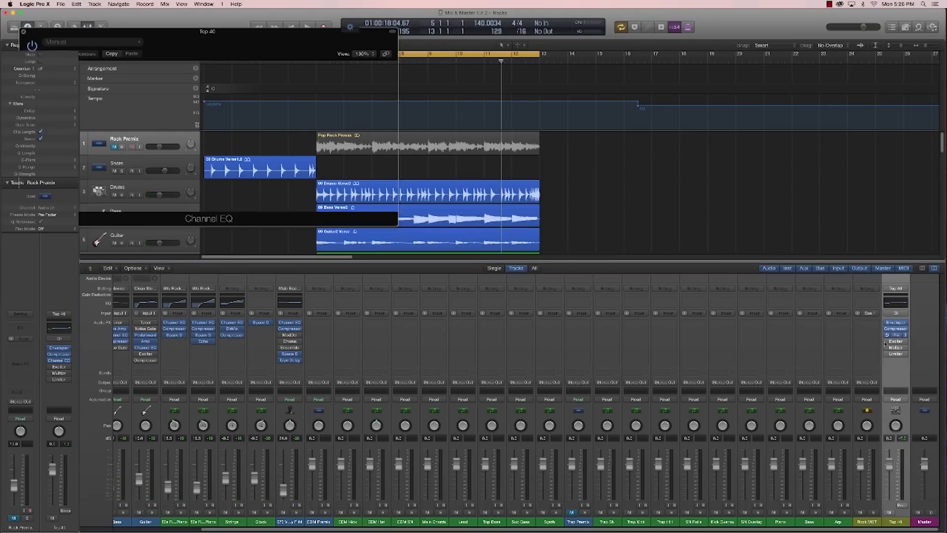
left_click_drag(422, 181, 445, 183)
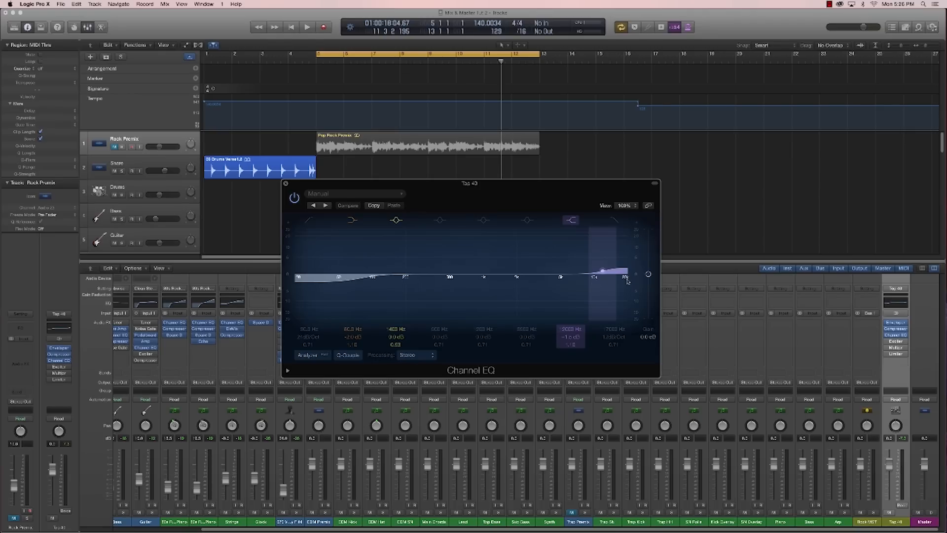
left_click(323, 194)
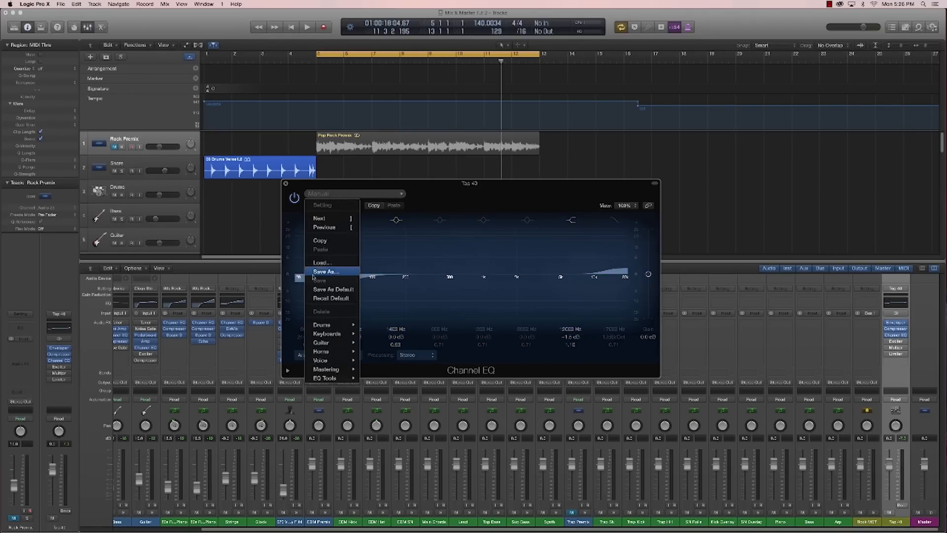
left_click(321, 298)
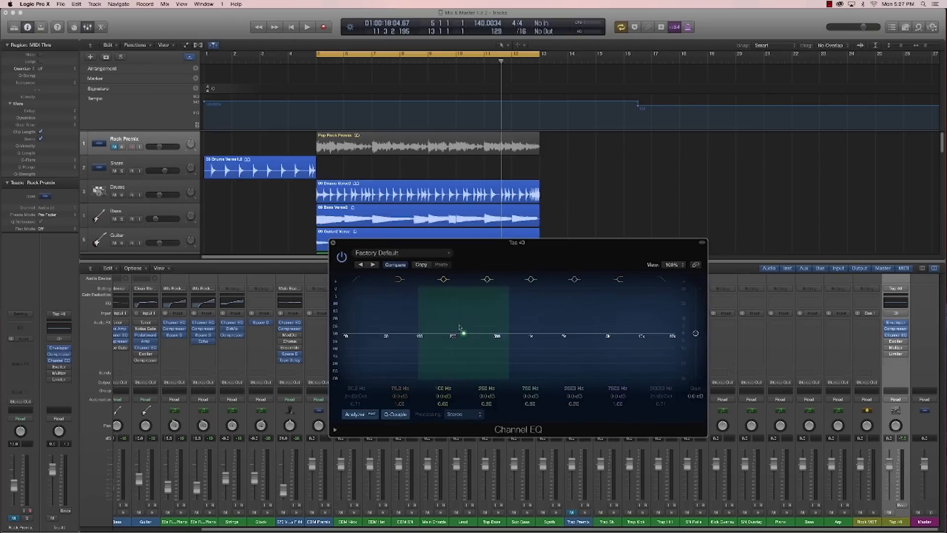
Step: Play the start of the verse and examine its frequency spectrum in the Channel EQ's analyzer
key("space")
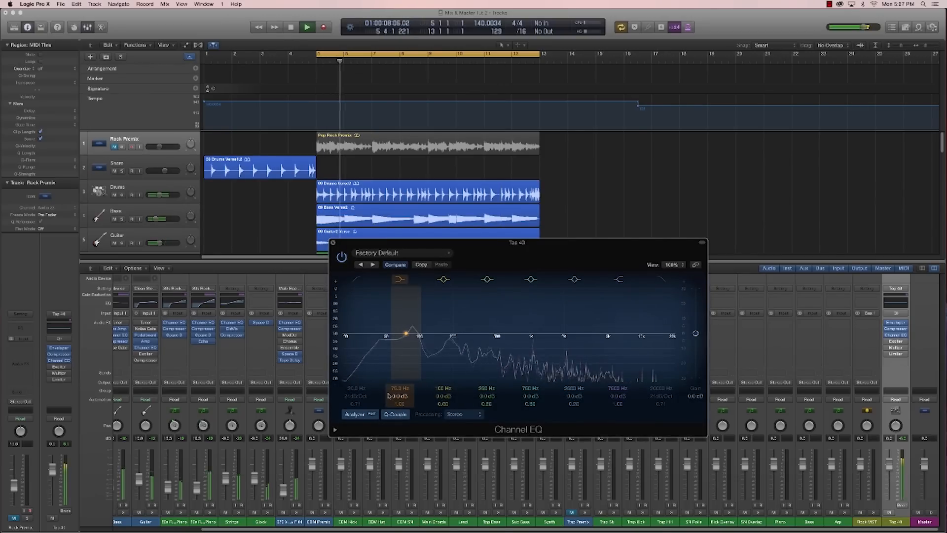
key("space")
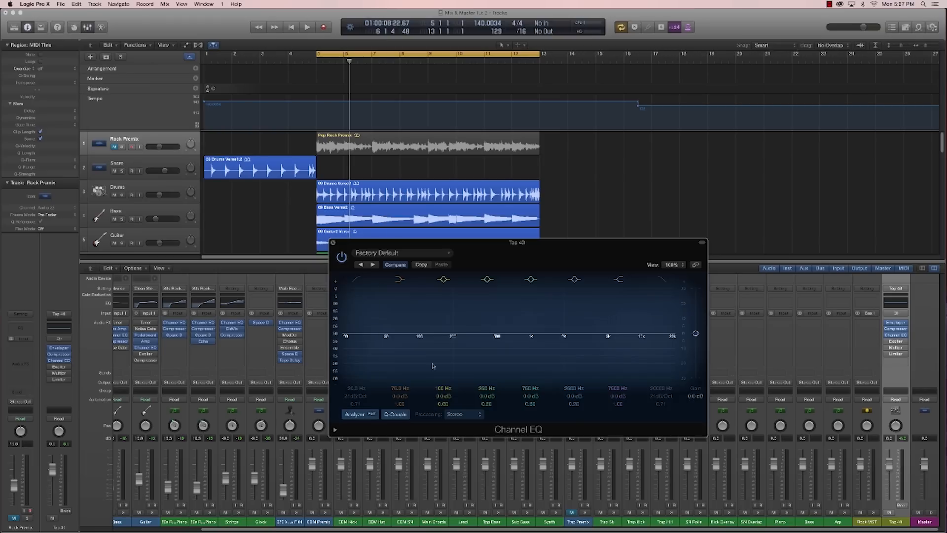
left_click_drag(539, 259, 532, 274)
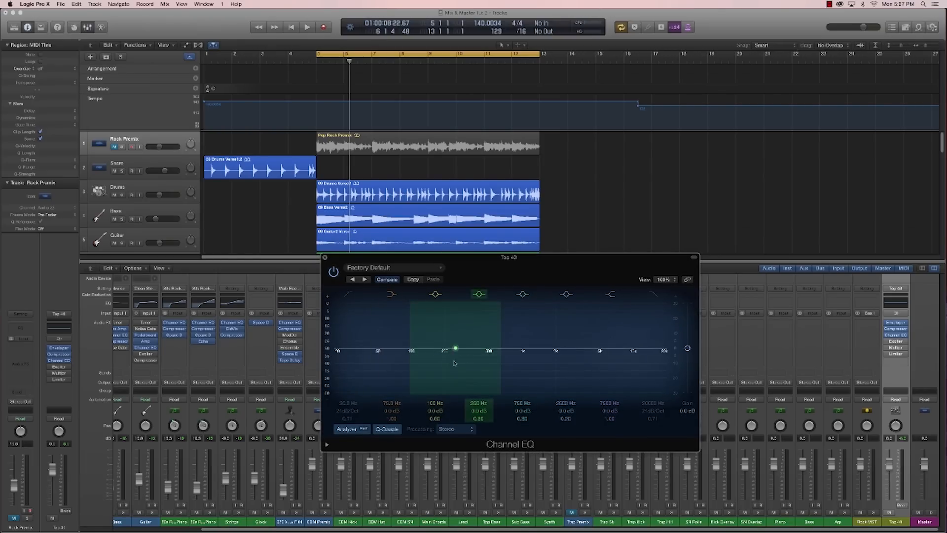
key("space")
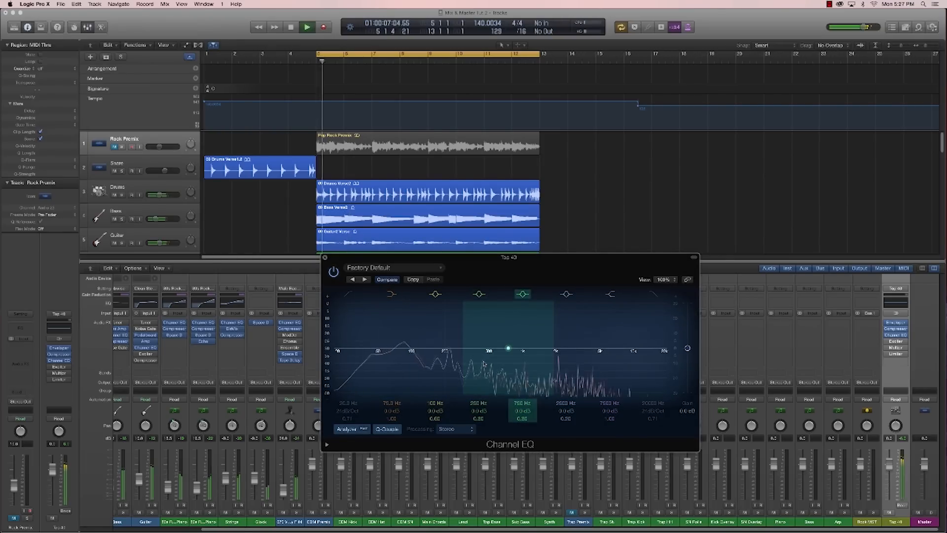
key("space")
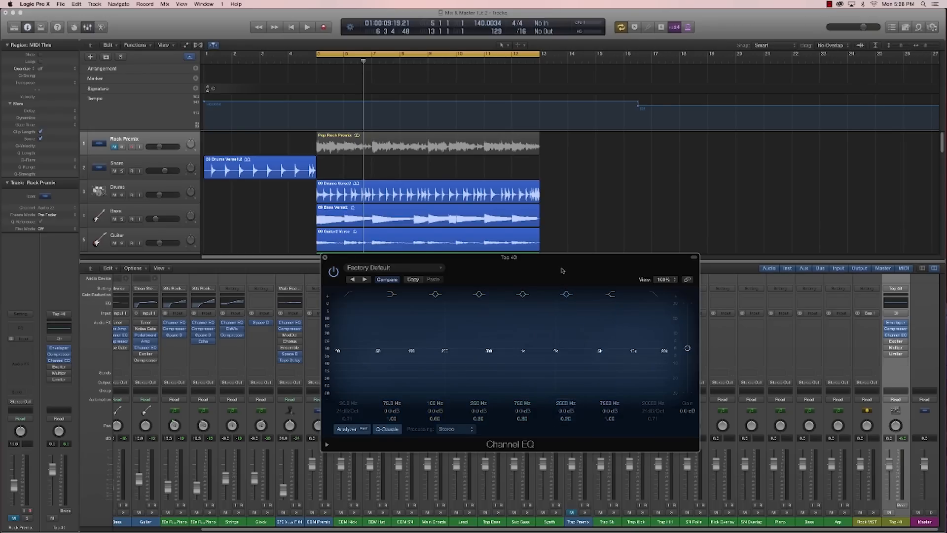
left_click_drag(562, 271, 536, 274)
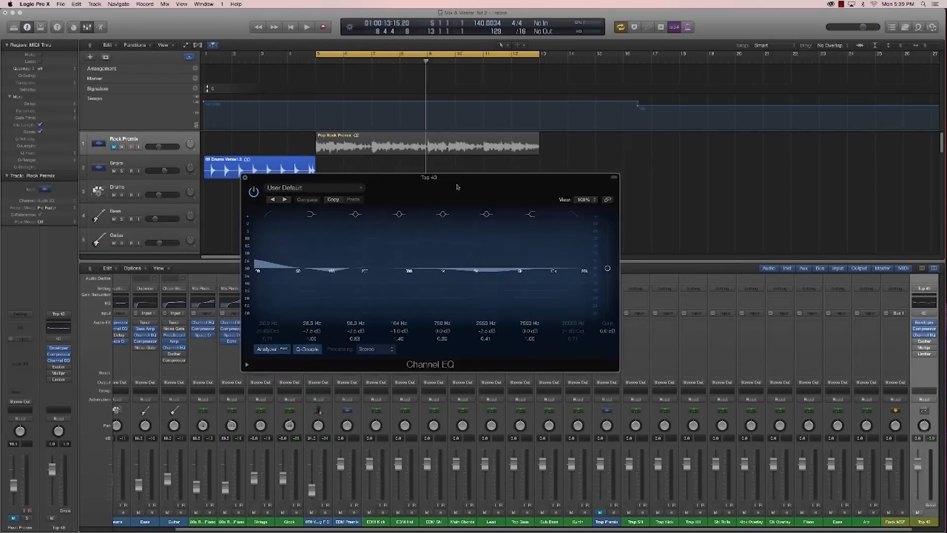
Step: Boost the 750 Hz band by about 2 dB while playing the verse, moving it up to about 1140 Hz
left_click_drag(457, 187, 459, 226)
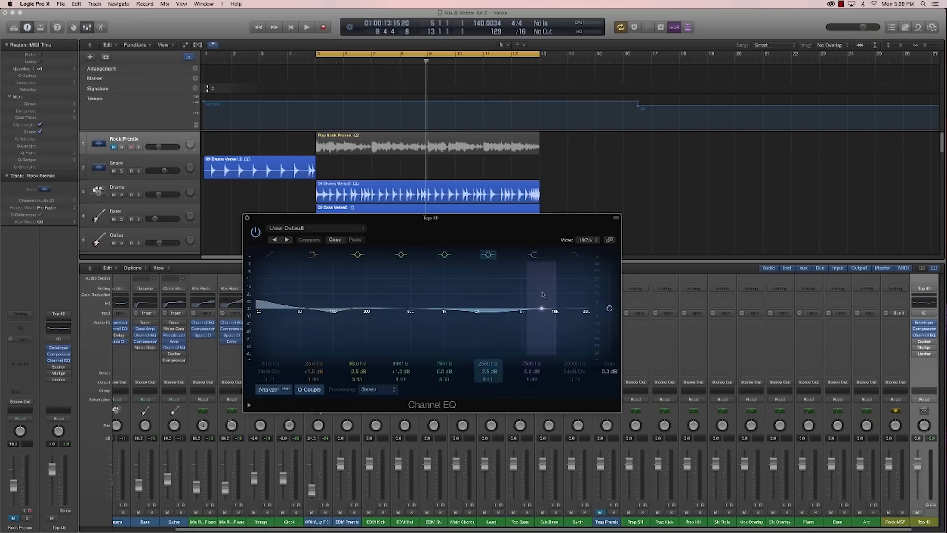
left_click_drag(493, 226, 473, 236)
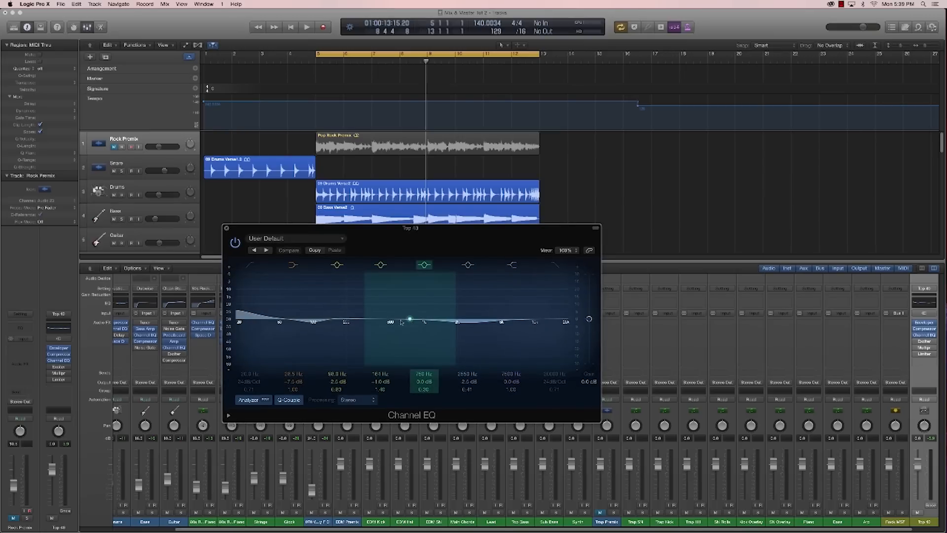
mouse_move(409, 320)
left_mouse_down()
mouse_move(455, 304)
mouse_move(422, 317)
mouse_move(427, 269)
mouse_move(498, 302)
mouse_move(412, 319)
left_mouse_up()
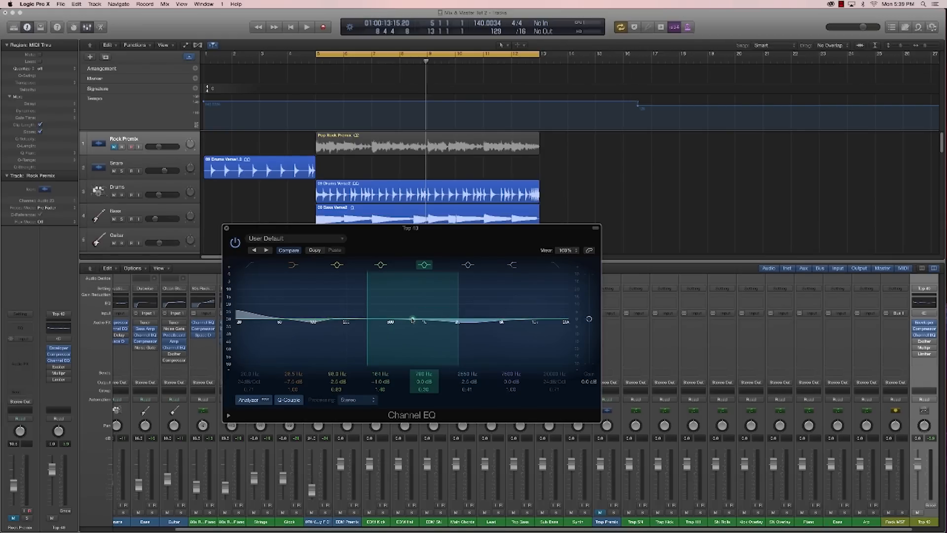
key("space")
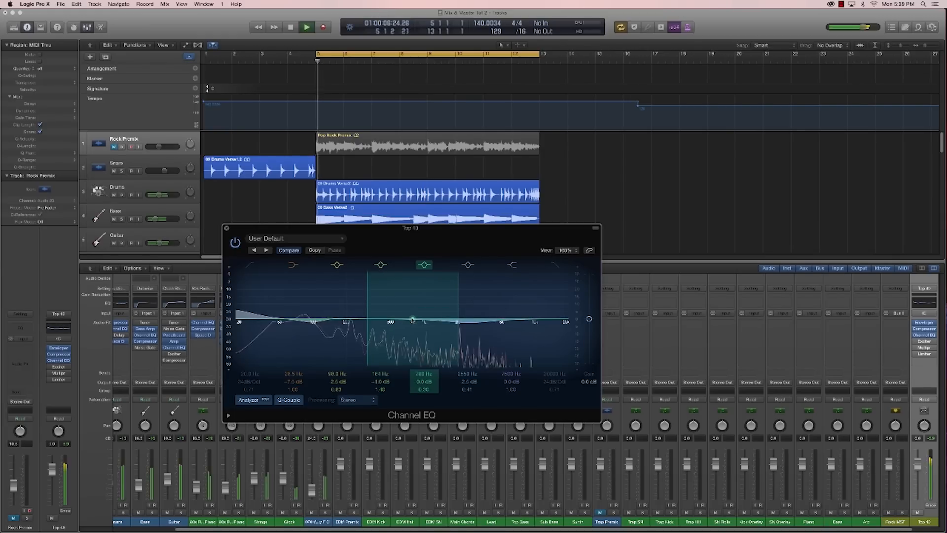
left_click_drag(412, 319, 452, 314)
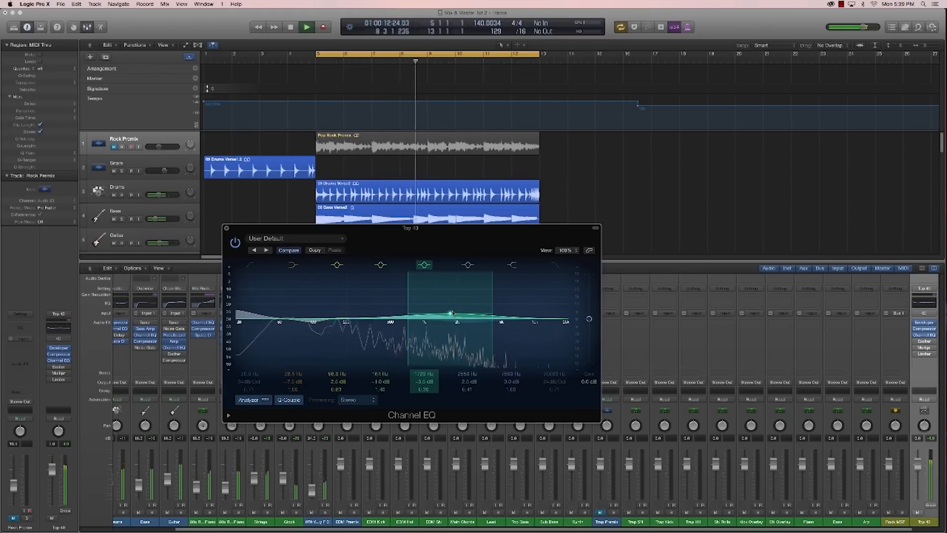
left_click_drag(452, 313, 431, 315)
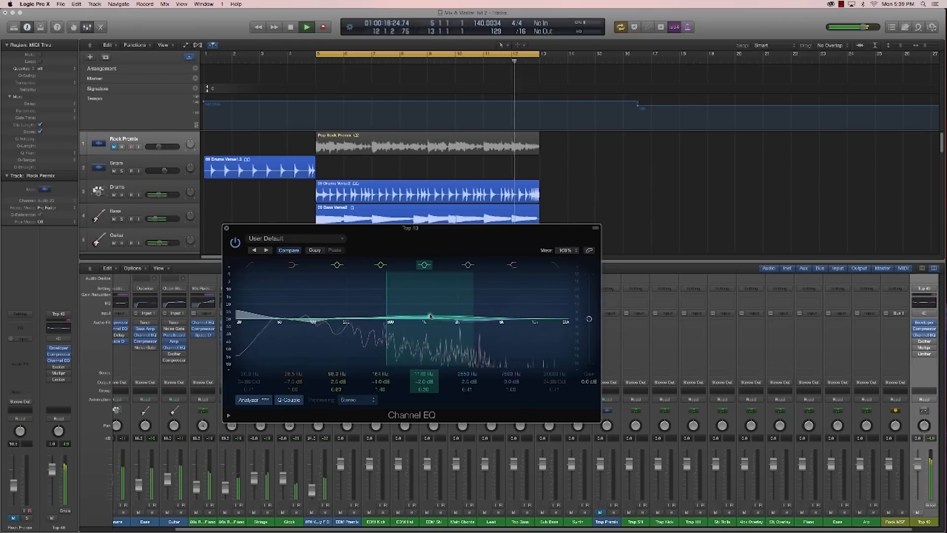
Step: Stop playback, shift the boosted midrange band slightly higher, and narrow its bandwidth to a Q of about 0.31
left_click(469, 322)
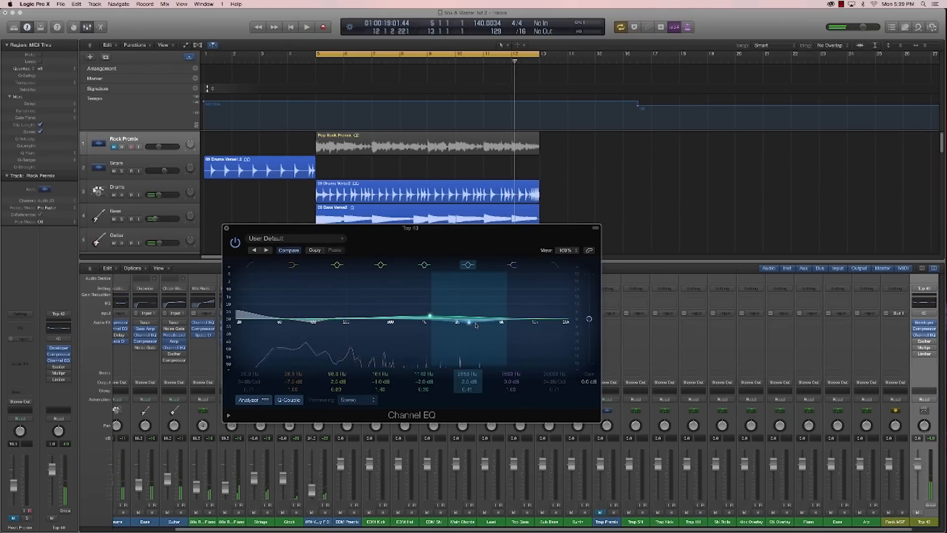
left_click(430, 316)
left_click_drag(430, 316, 436, 315)
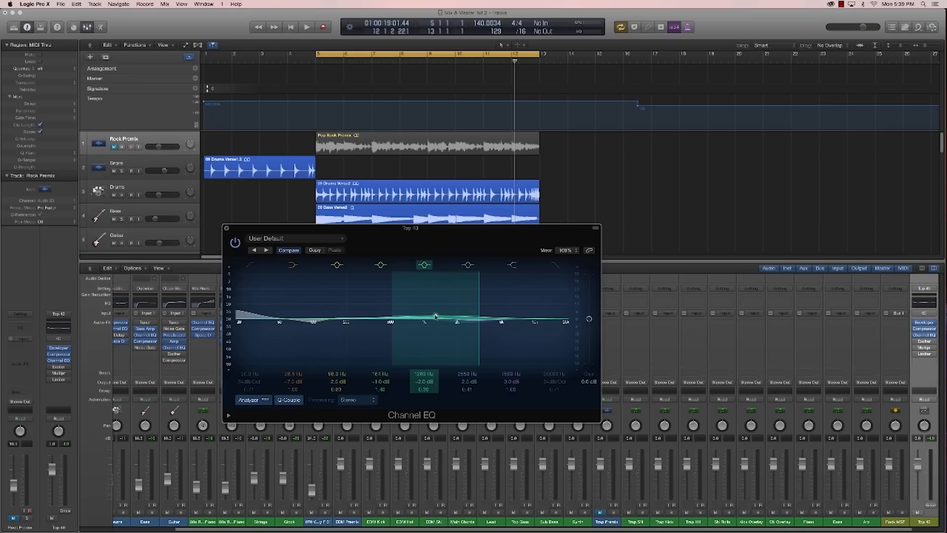
left_click_drag(478, 332, 473, 333)
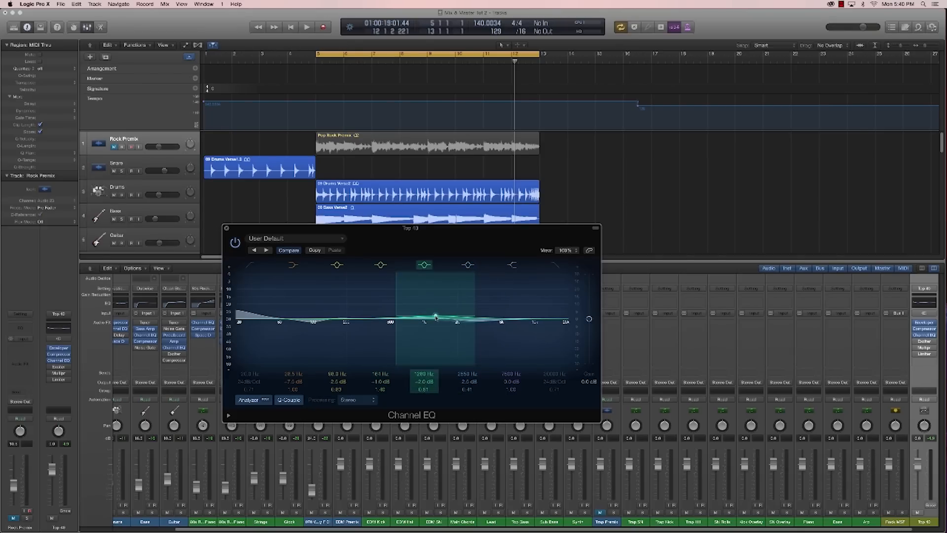
Step: Lower the high shelf's frequency and boost it by about 2 dB, and enable a high-cut filter at about 11.6 kHz
left_click_drag(530, 330, 513, 321)
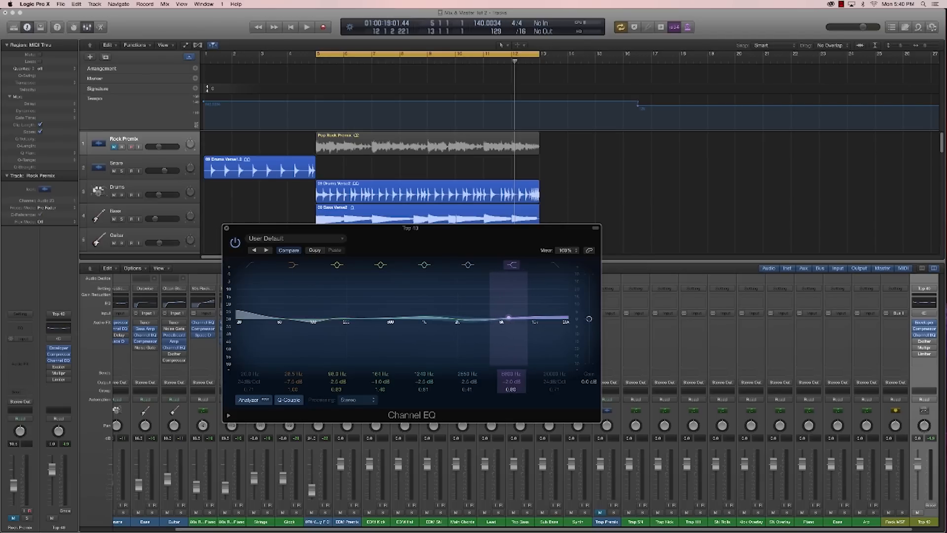
left_click_drag(508, 319, 508, 316)
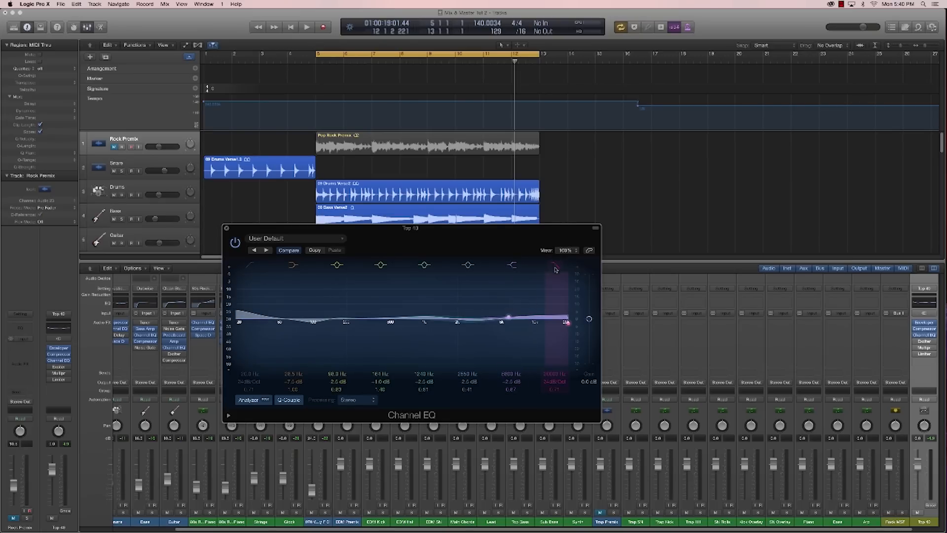
left_click_drag(560, 353, 532, 352)
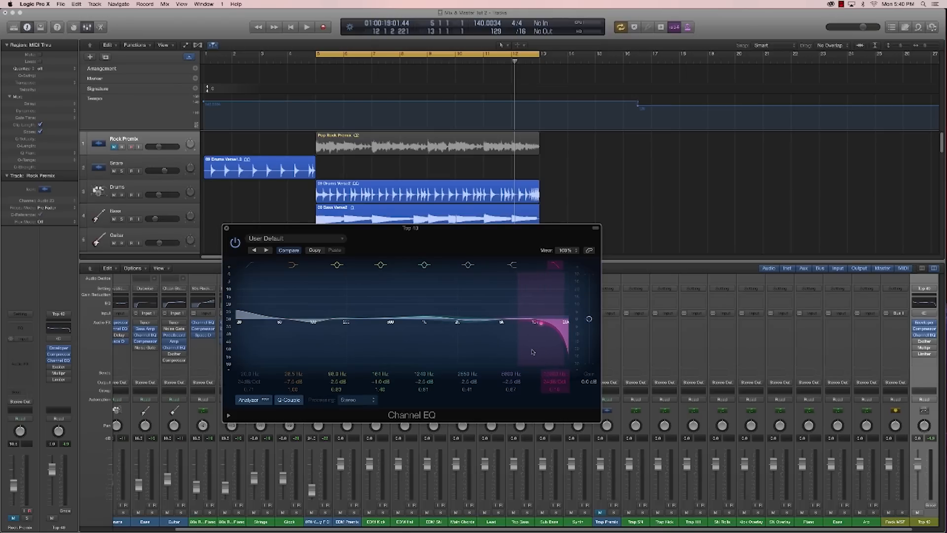
Step: While playing the verse, reduce the low shelf's boost to 4 dB and move the low-mid cut to about 225 Hz with a Q of 0.78
key("space")
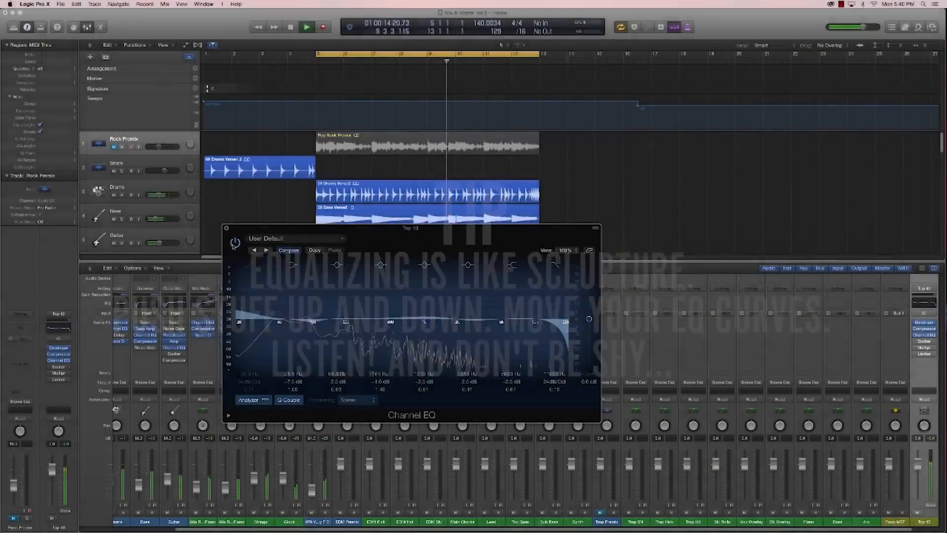
left_click_drag(243, 299, 243, 305)
left_click_drag(338, 322, 355, 324)
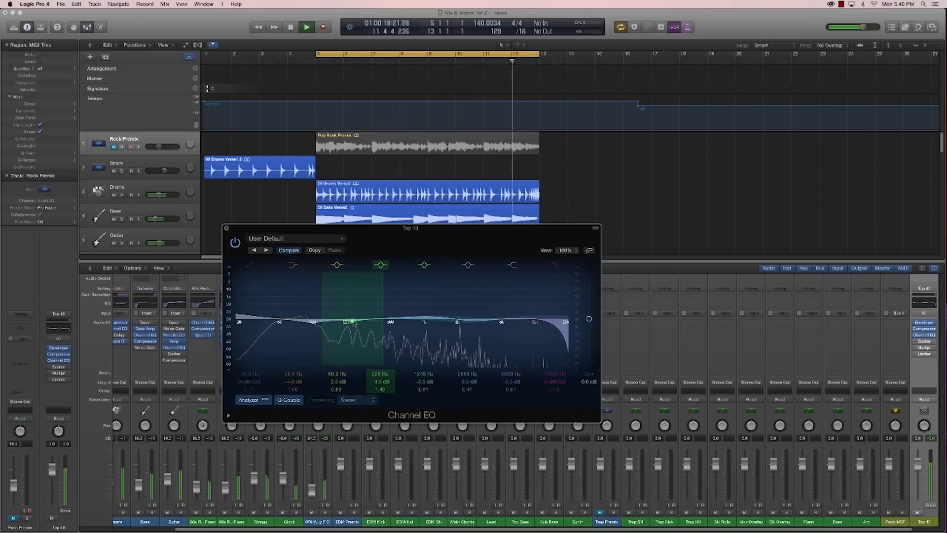
left_click_drag(380, 326, 383, 327)
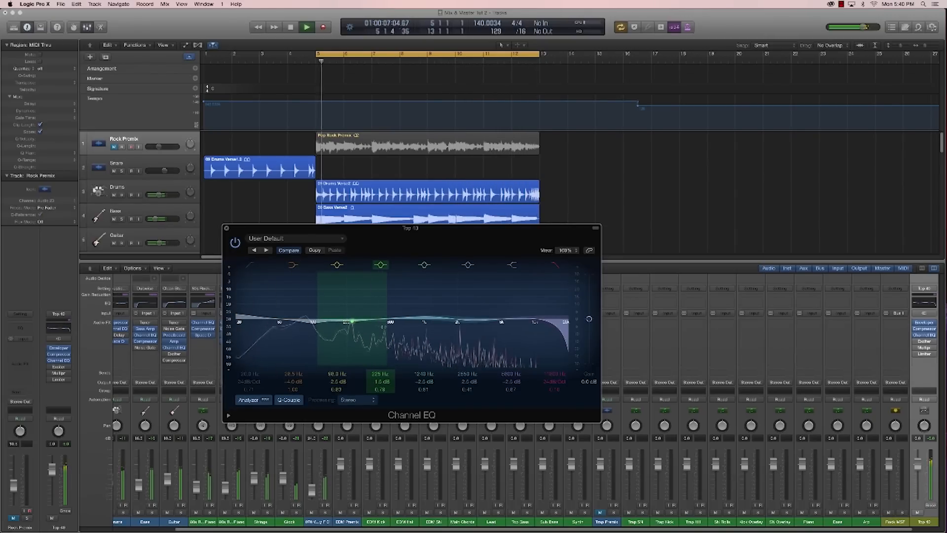
Step: Move the low shelf up to about 80 Hz with a boost of about 4 dB, and stop playback
left_click_drag(243, 320, 319, 323)
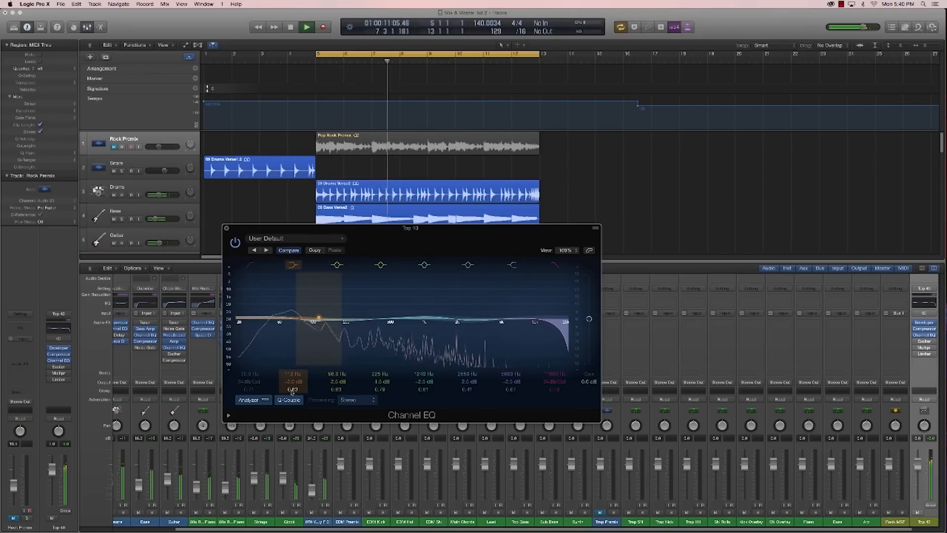
mouse_move(318, 323)
left_mouse_down()
mouse_move(289, 299)
mouse_move(302, 316)
left_mouse_up()
key("space")
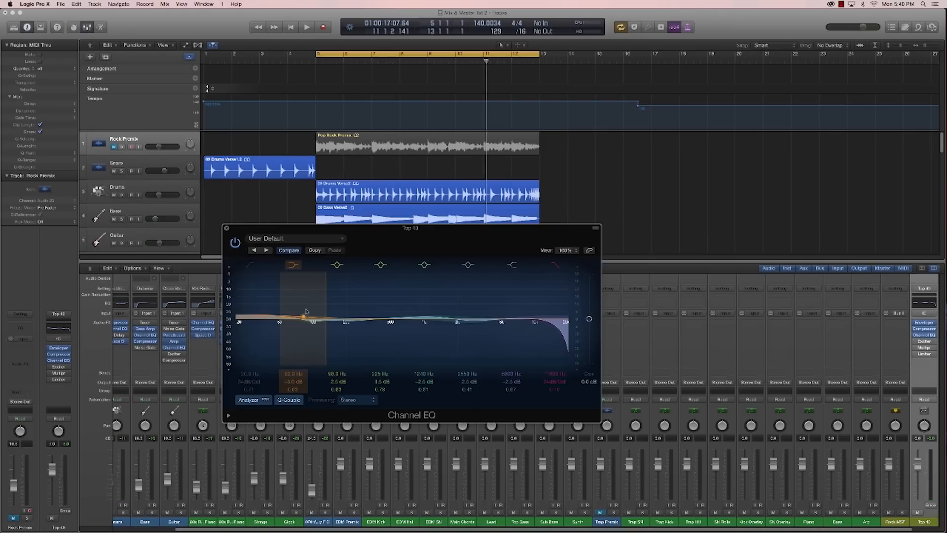
left_click_drag(408, 243, 398, 252)
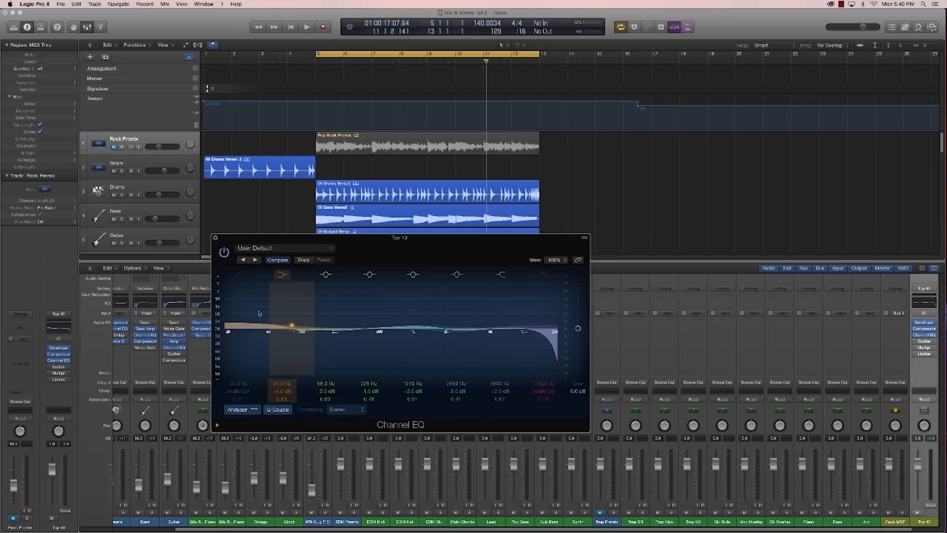
Step: Play the verse, shift the output EQ's high-cut filter slightly lower, and close the Channel EQ
key("space")
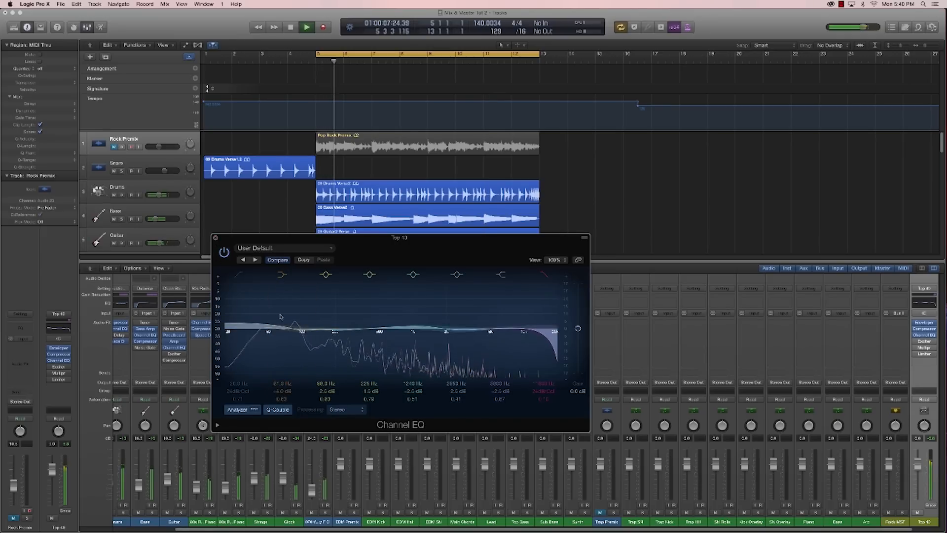
mouse_move(537, 371)
left_mouse_down()
mouse_move(522, 368)
mouse_move(532, 367)
left_mouse_up()
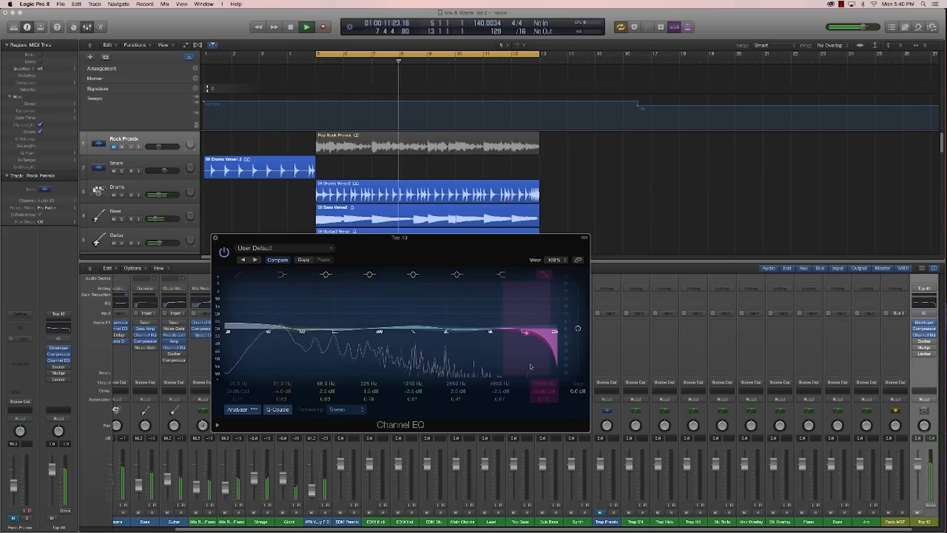
left_click(215, 237)
Step: Mute the Drums track to hear the verse without it, and switch it back on soloed
left_click(114, 195)
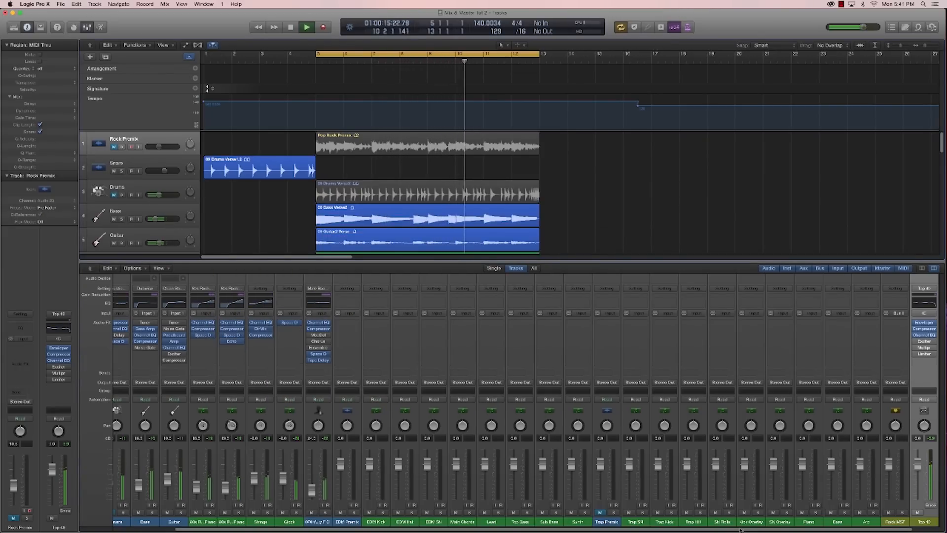
left_click_drag(765, 529, 701, 529)
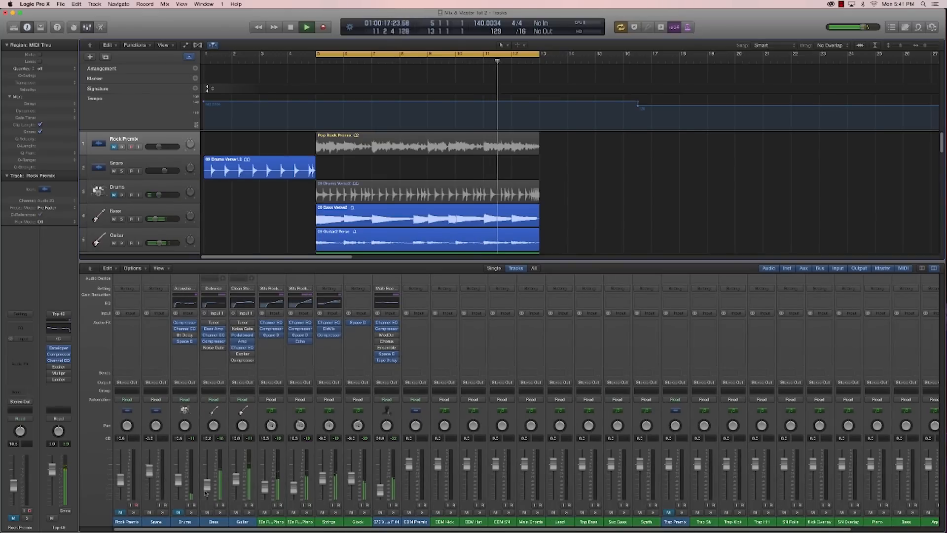
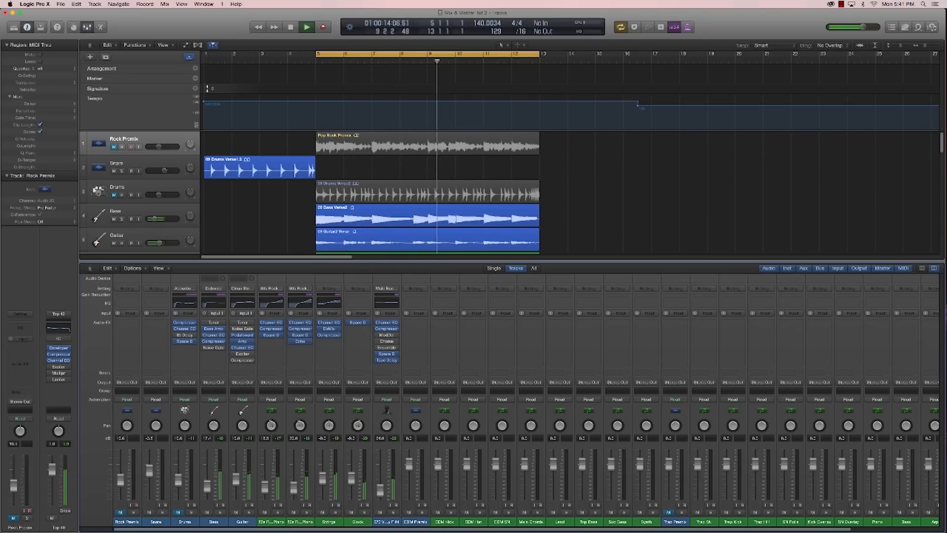
left_click(178, 512)
left_click(191, 512)
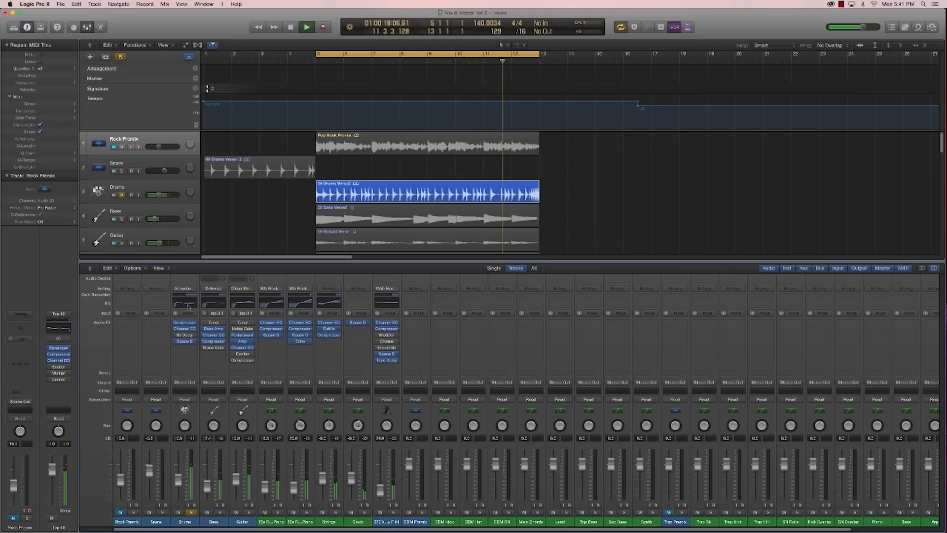
Step: Open the Drums track's Channel EQ, raise its low-cut frequency slightly while playing the soloed drums, and close the EQ
left_click(186, 328)
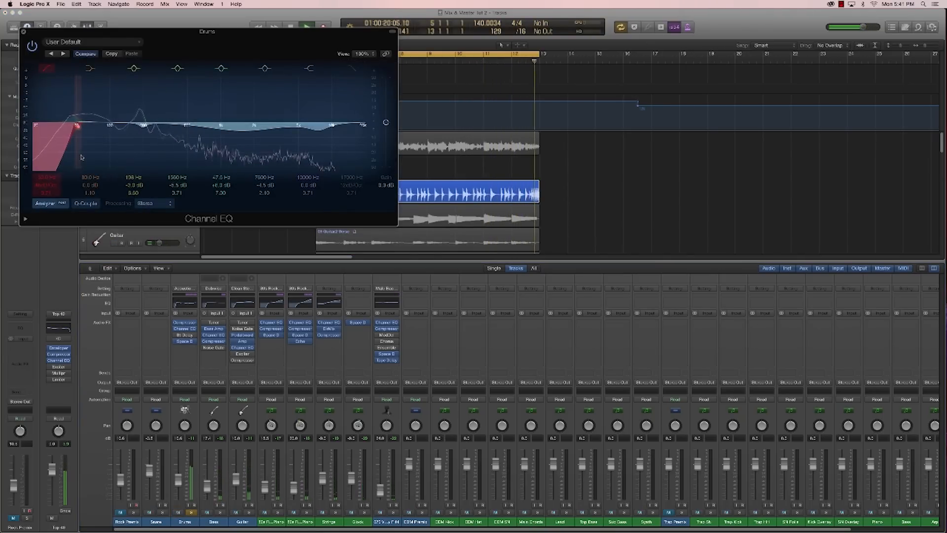
key("space")
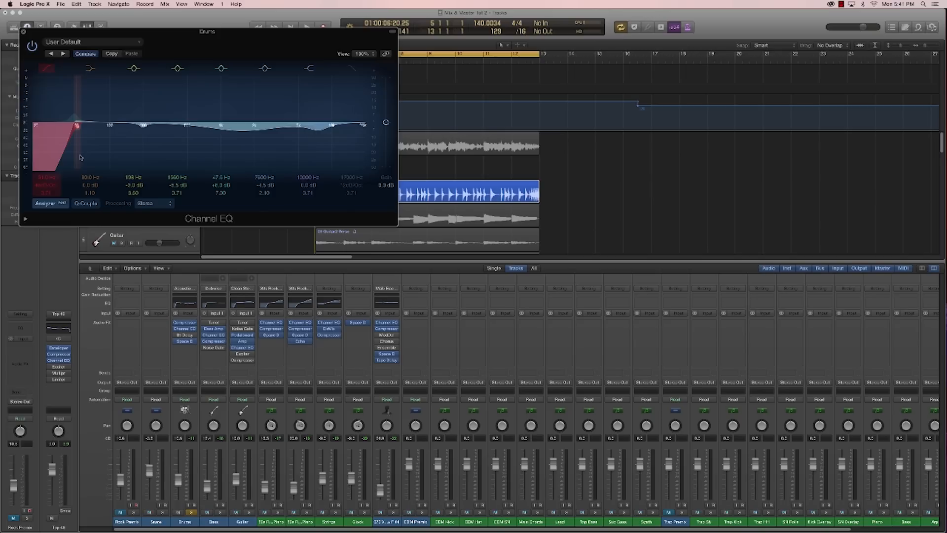
left_click_drag(200, 34, 431, 108)
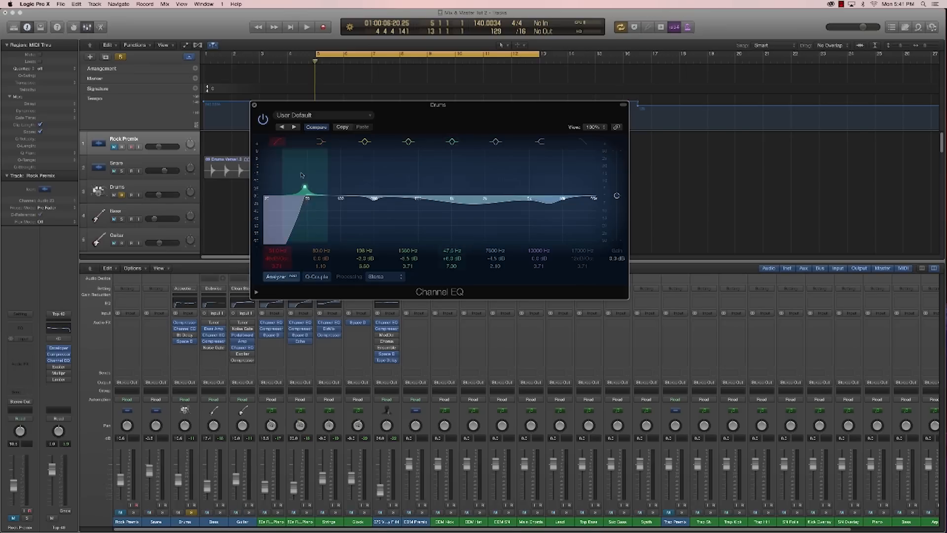
left_click_drag(414, 120, 567, 140)
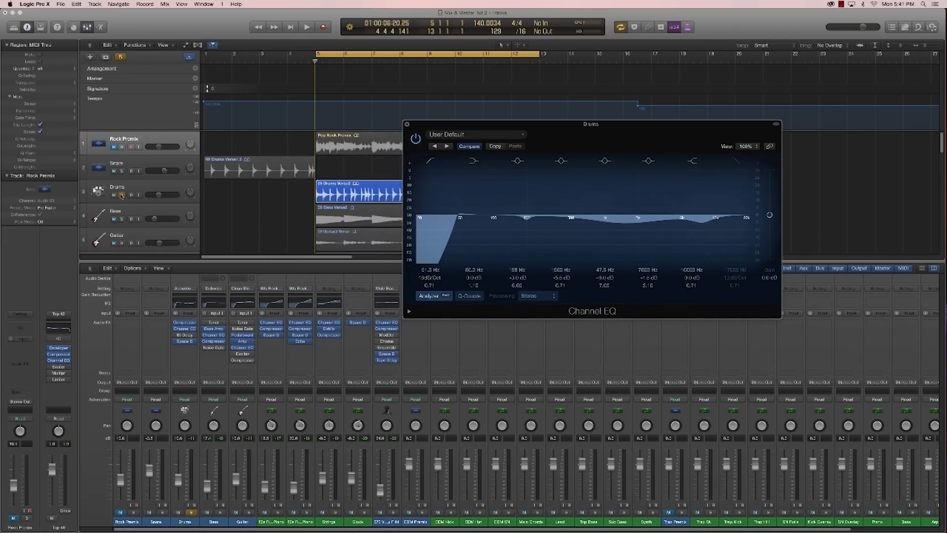
key("space")
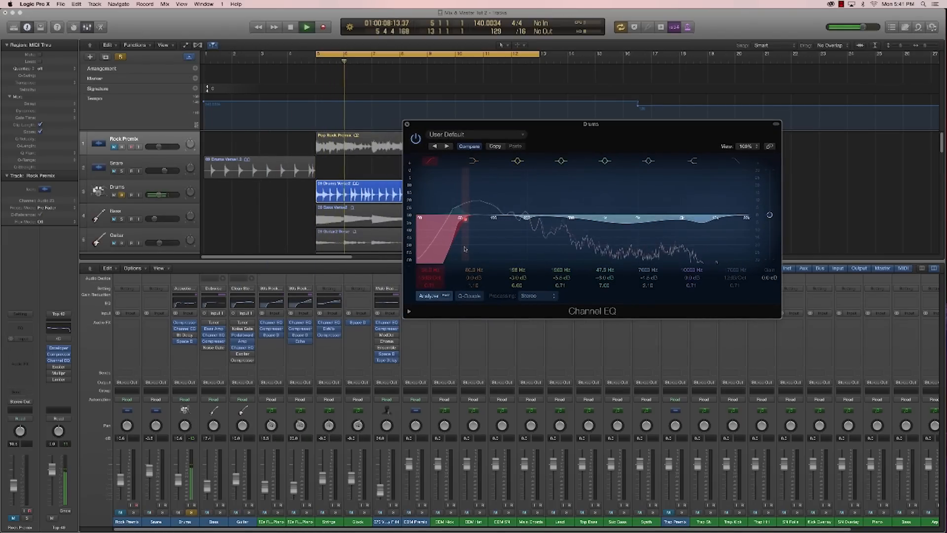
left_click_drag(464, 249, 466, 249)
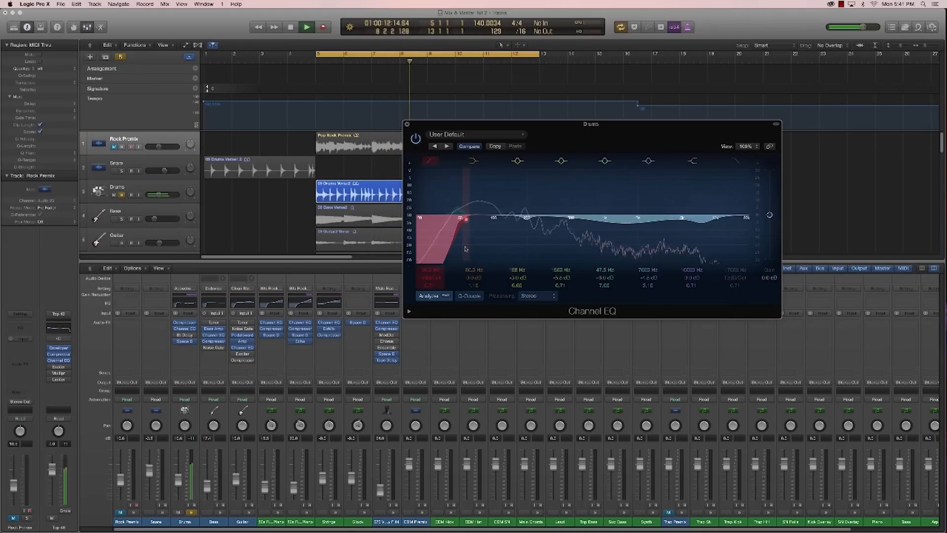
key("space")
left_click(407, 124)
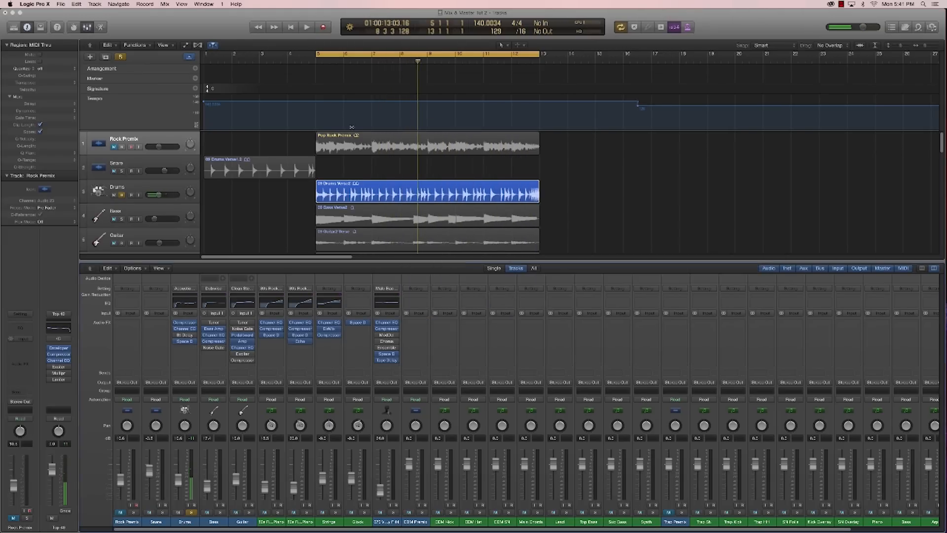
Step: Unsolo the Drums track and replay the verse several times to check the full mix
left_click(122, 195)
key("space")
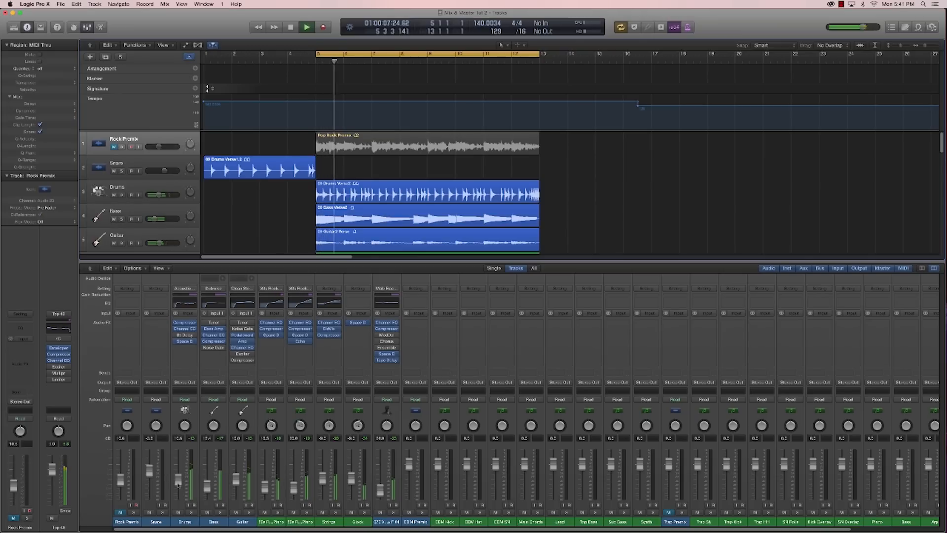
key("space")
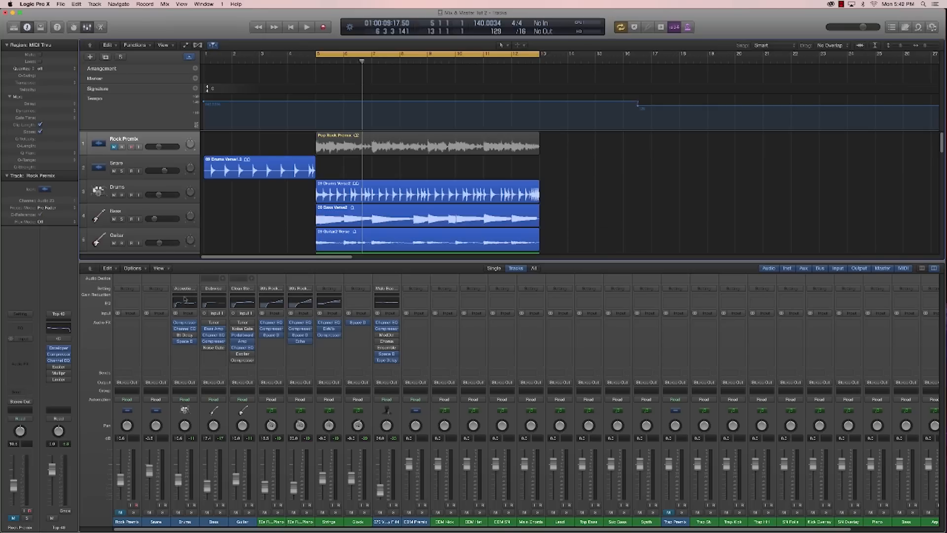
key("space")
key("space")
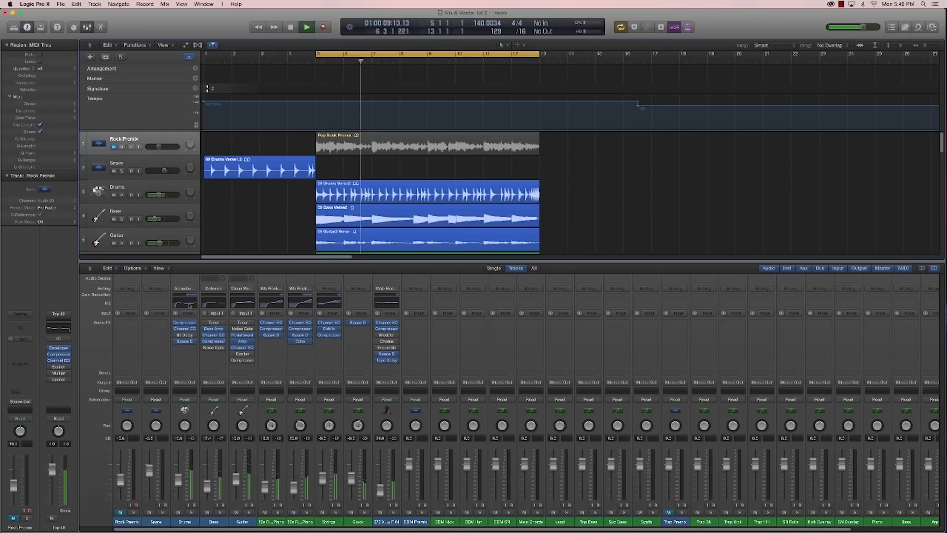
key("space")
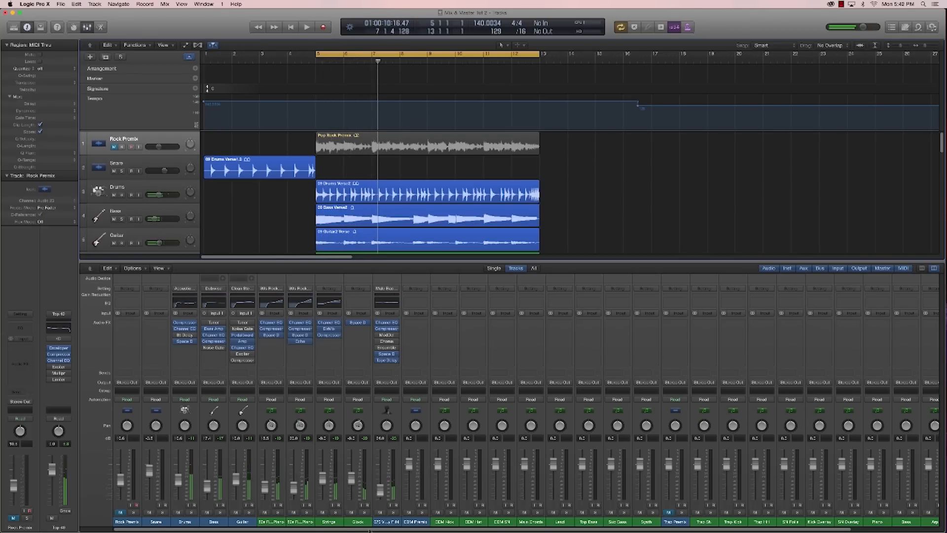
Step: Turn on the Exciter on the Top 40 output and raise its harmonics while playing the verse
left_click(57, 367)
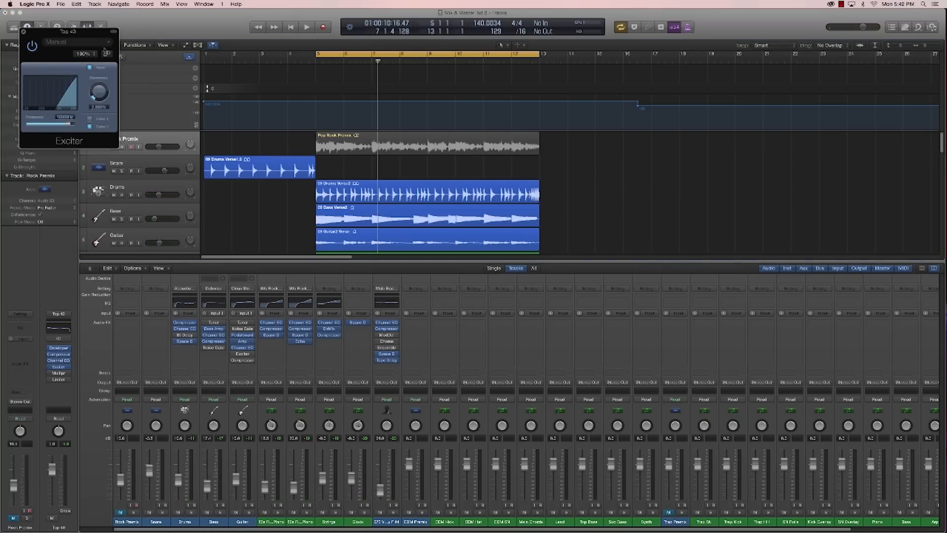
left_click_drag(80, 33, 635, 229)
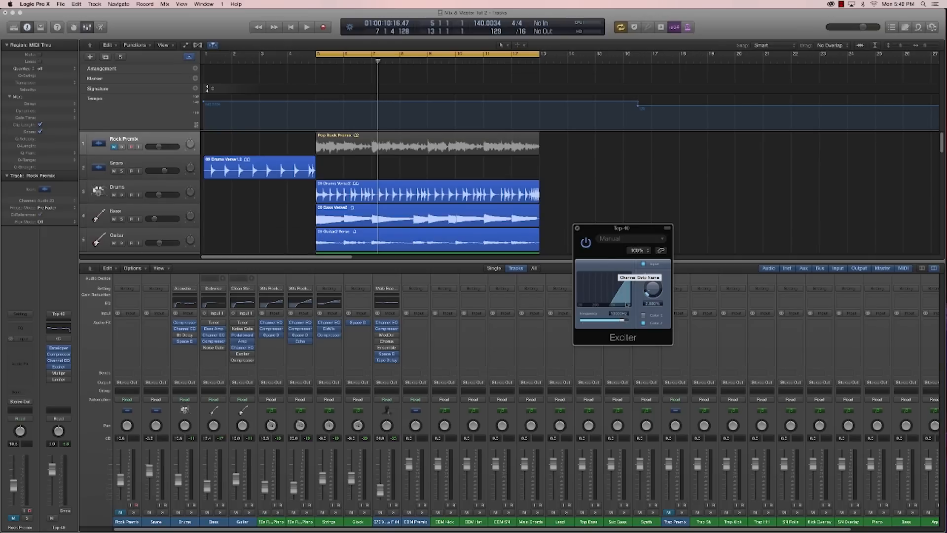
left_click_drag(630, 232, 613, 232)
key("space")
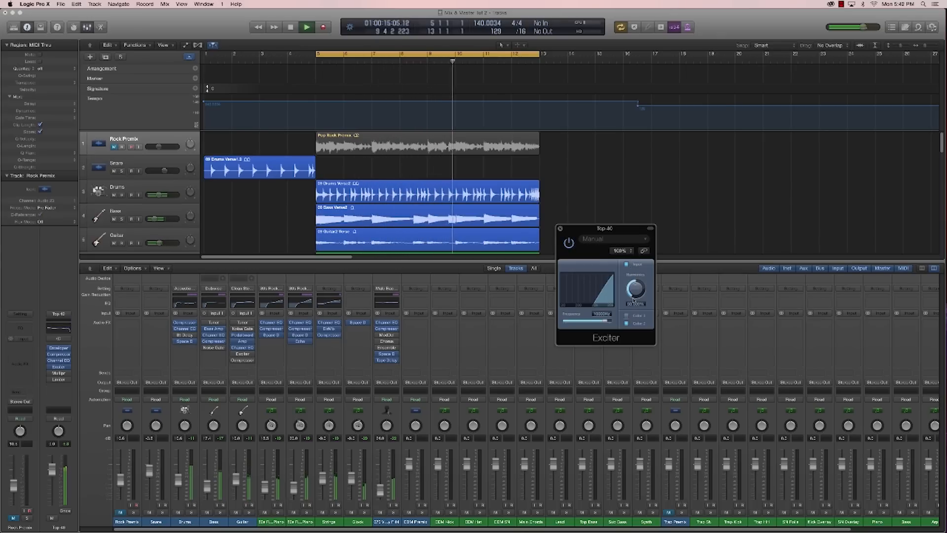
Step: Compare the Exciter's two color modes with harmonics pushed to about 107%, and bring the harmonics back down with Color 2 active
left_click(628, 316)
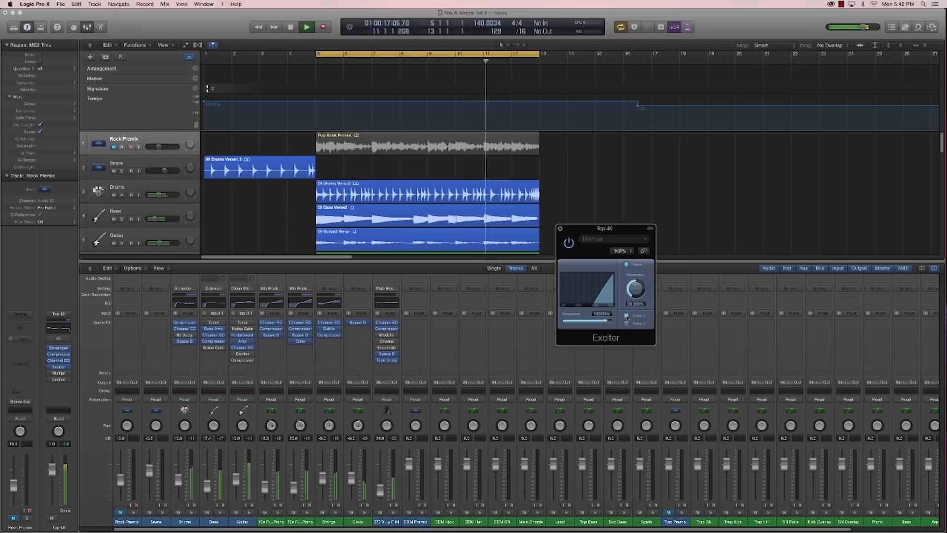
left_click_drag(635, 295, 635, 267)
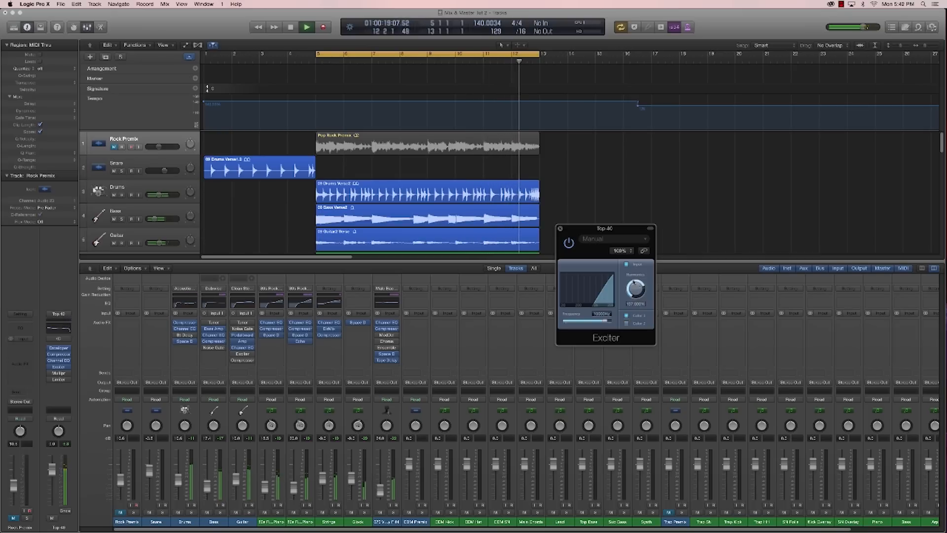
left_click(626, 324)
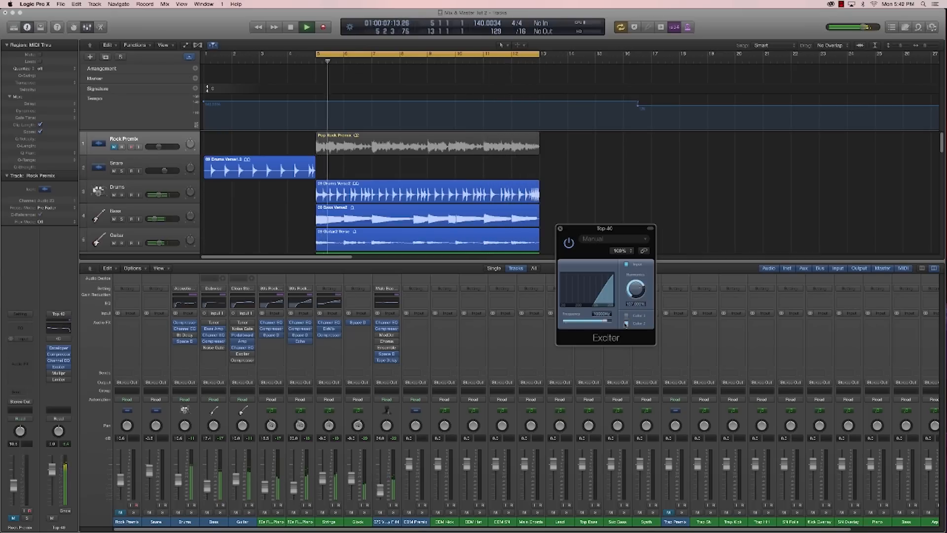
left_click(627, 315)
left_click_drag(636, 291, 635, 308)
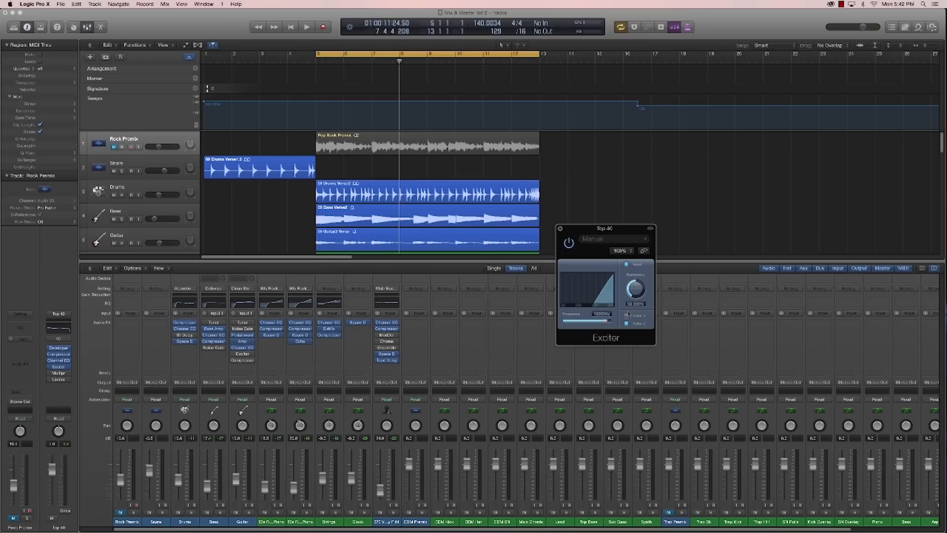
Step: Replay the verse while sweeping the Exciter's frequency down and back up, lower its harmonics, and stop playback
left_click_drag(625, 228, 618, 237)
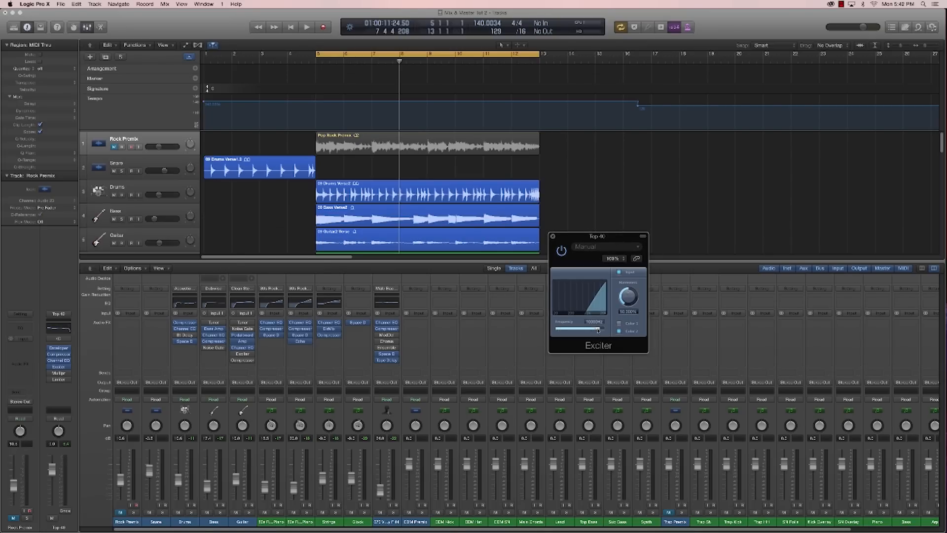
key("space")
left_click_drag(599, 330, 594, 328)
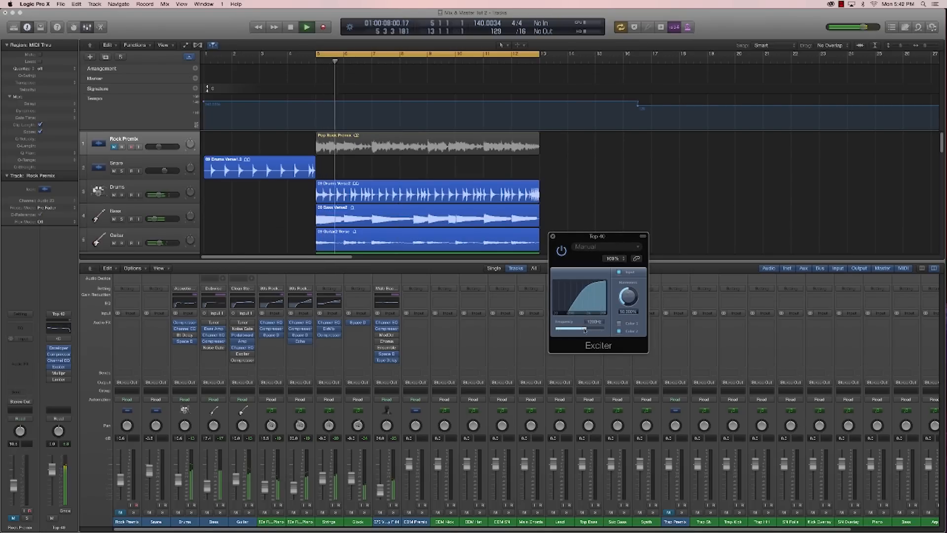
left_click_drag(626, 298, 594, 332)
key("space")
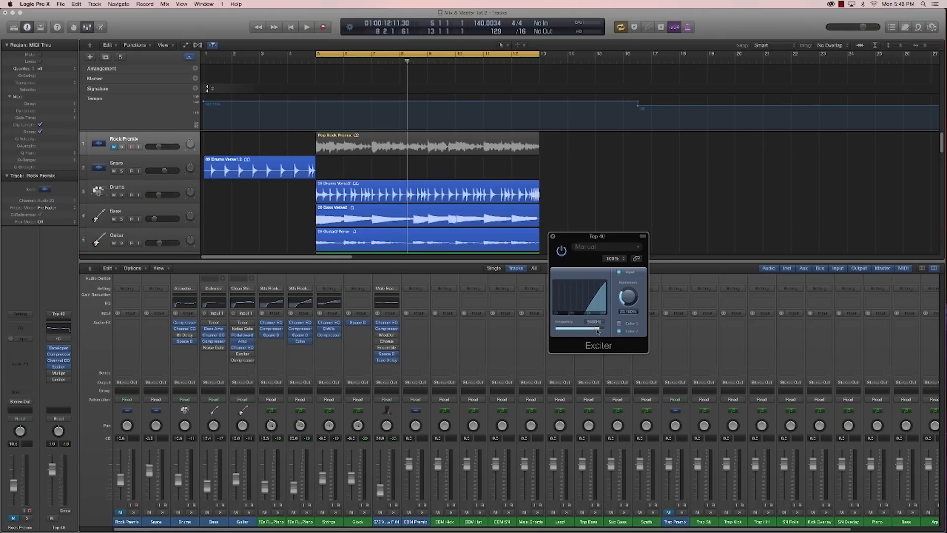
Step: Lower the Exciter's frequency moderately and set its harmonics to about 22% while playing the verse
key("space")
left_click_drag(598, 331, 627, 292)
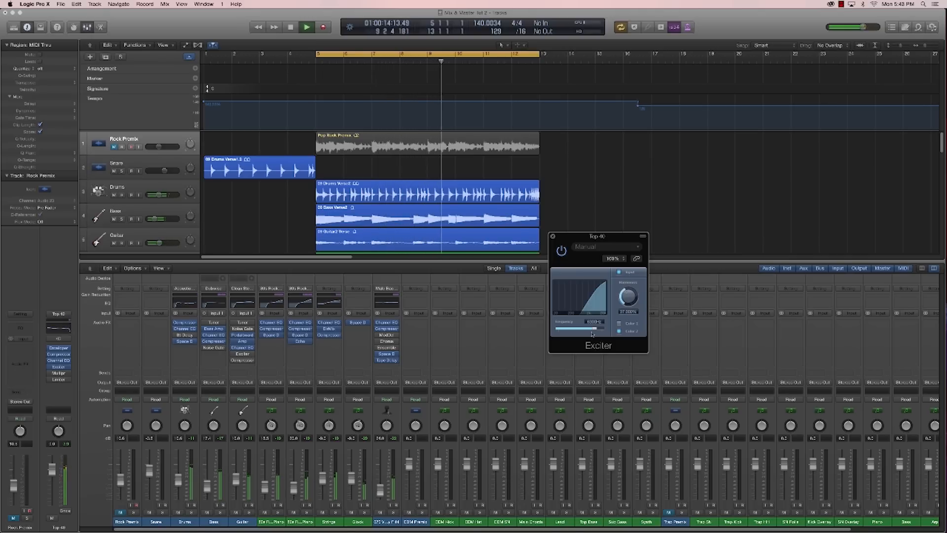
left_click_drag(592, 331, 593, 332)
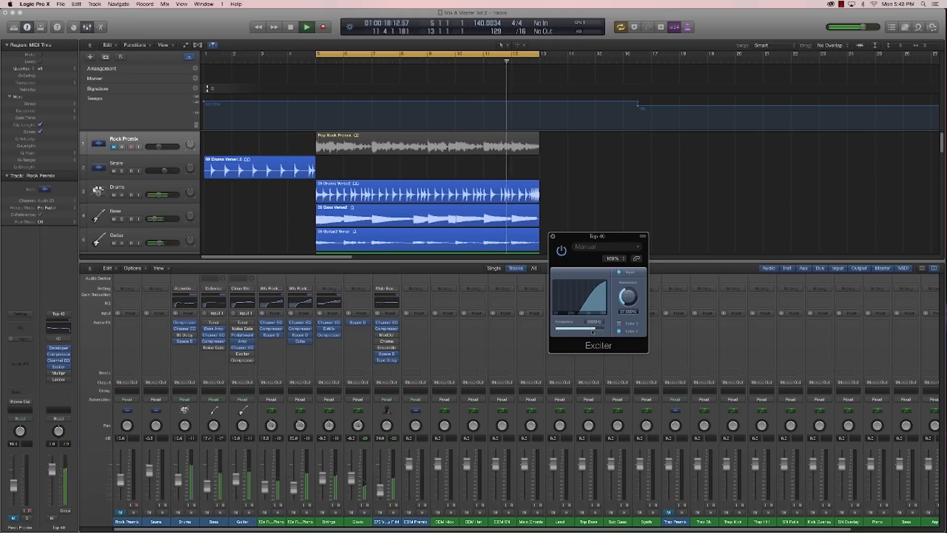
left_click_drag(628, 297, 624, 307)
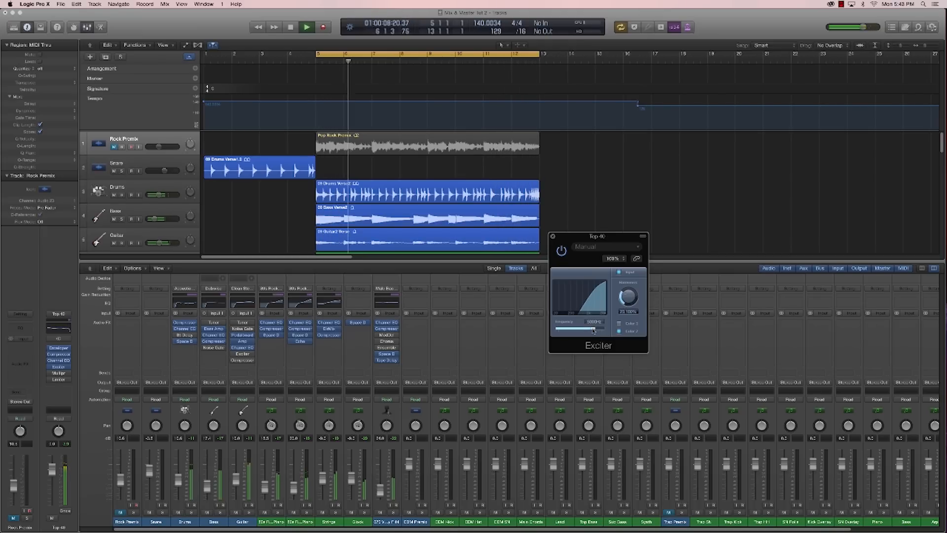
key("space")
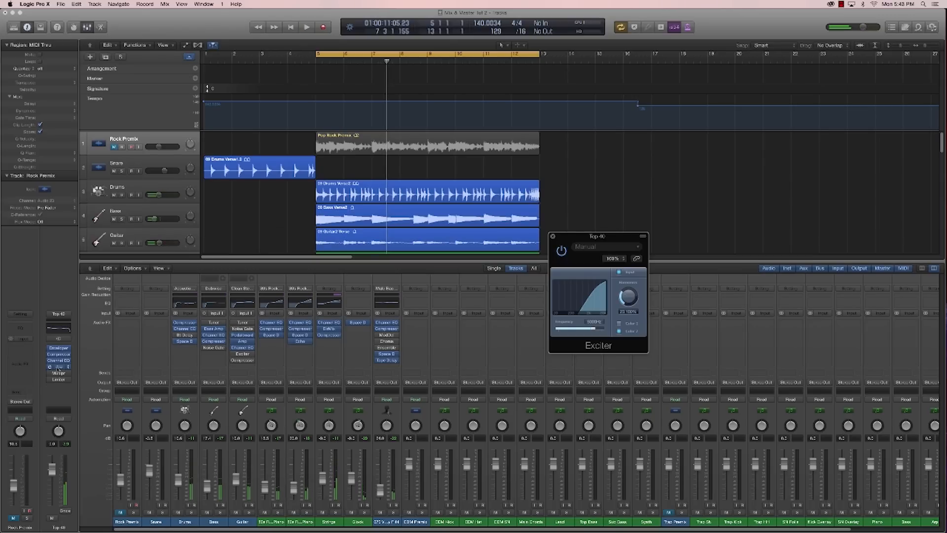
Step: Move the Exciter ahead of the Channel EQ in the output's effect chain and raise its harmonics to about 100% during playback
left_click(59, 360)
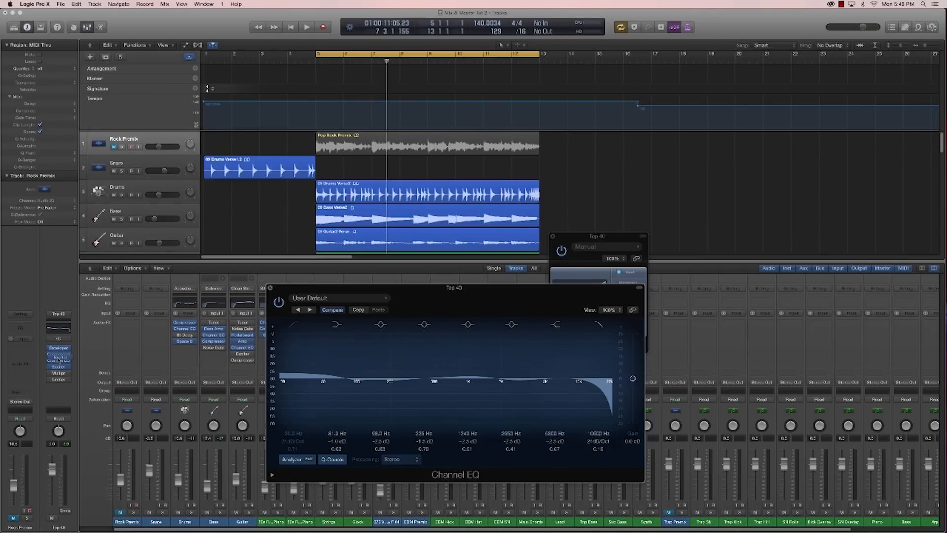
left_click_drag(58, 360, 59, 359)
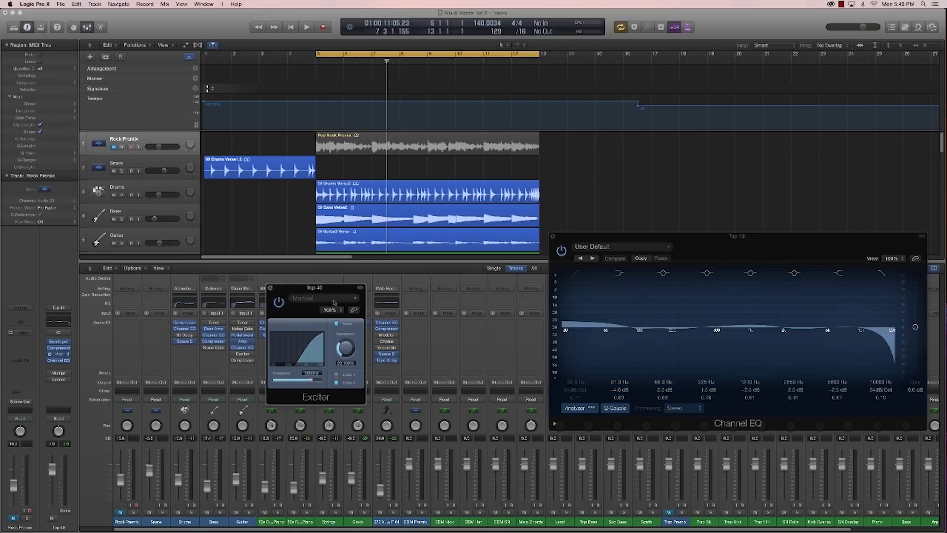
left_click_drag(334, 292, 469, 294)
key("space")
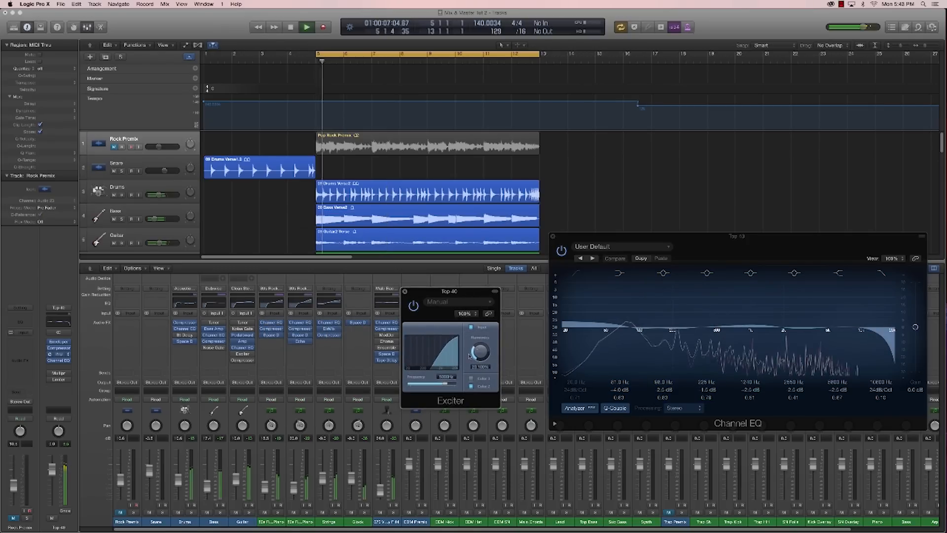
left_click_drag(482, 353, 482, 319)
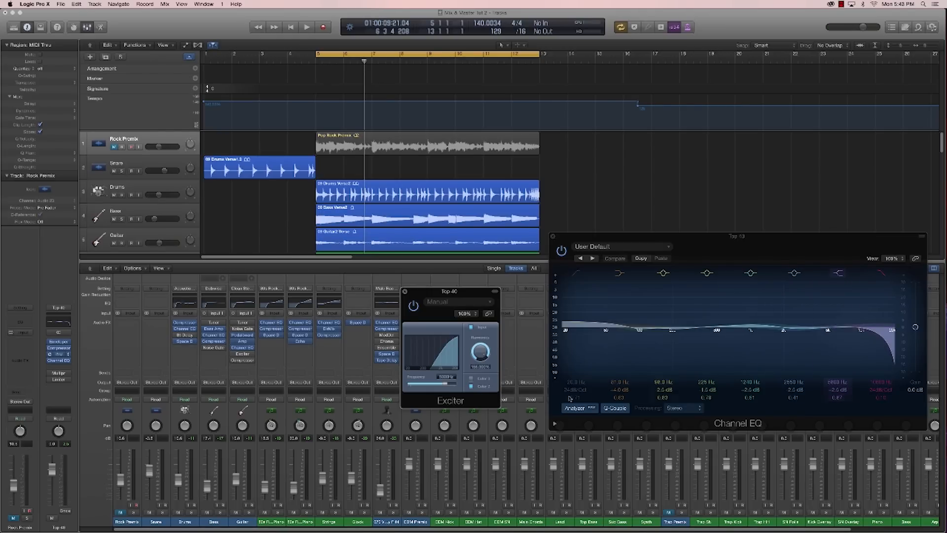
Step: Drop the Exciter's harmonics to about 22%, raise them partway while playing the verse, and fine-tune its frequency
left_click_drag(480, 356, 481, 363)
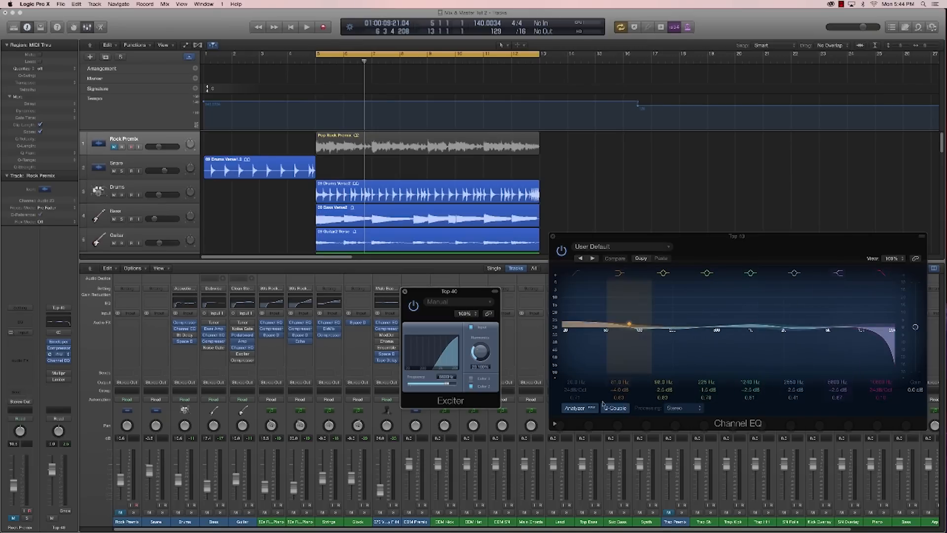
key("space")
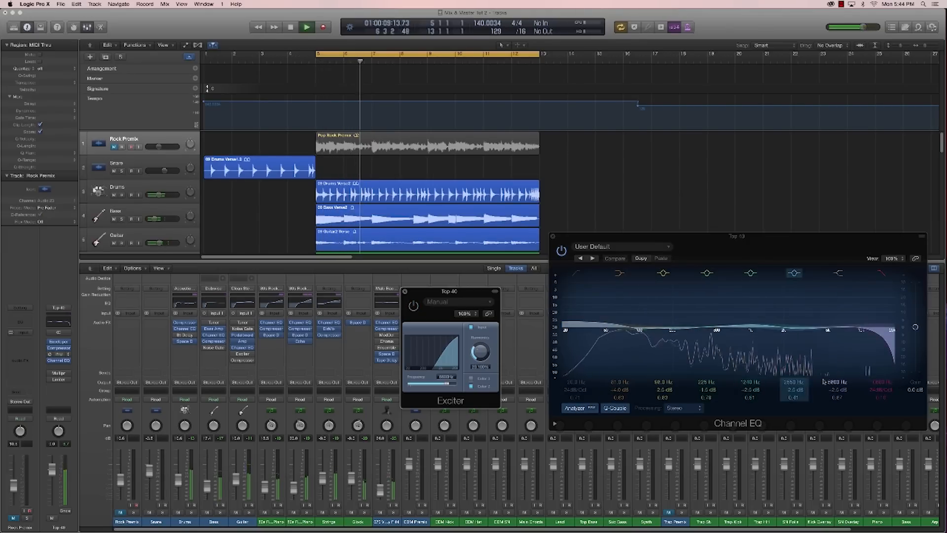
key("space")
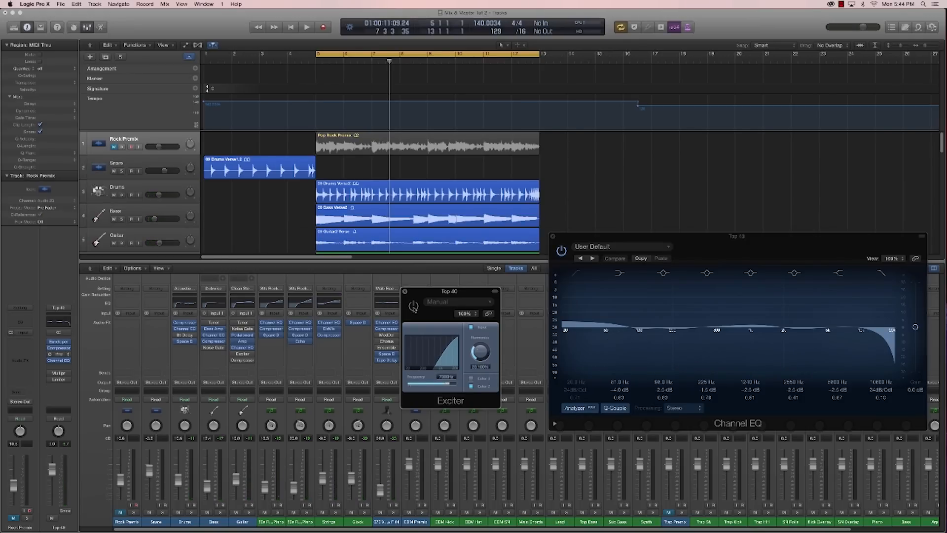
left_click_drag(479, 352, 486, 350)
key("space")
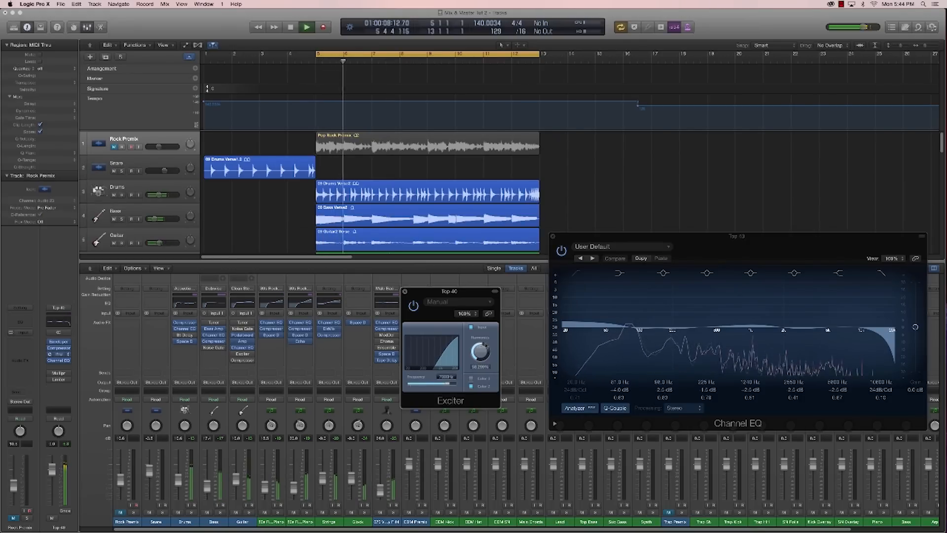
left_click_drag(448, 383, 448, 384)
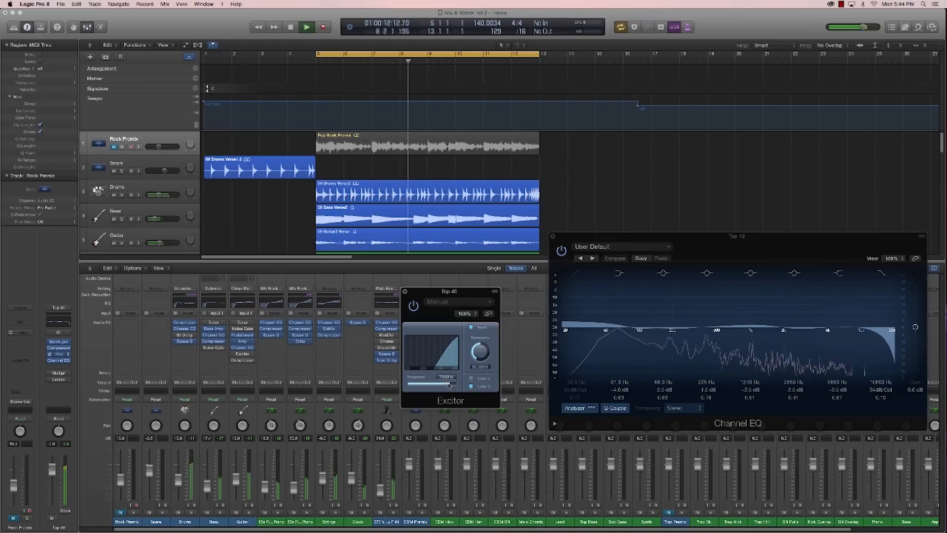
left_click_drag(476, 353, 478, 351)
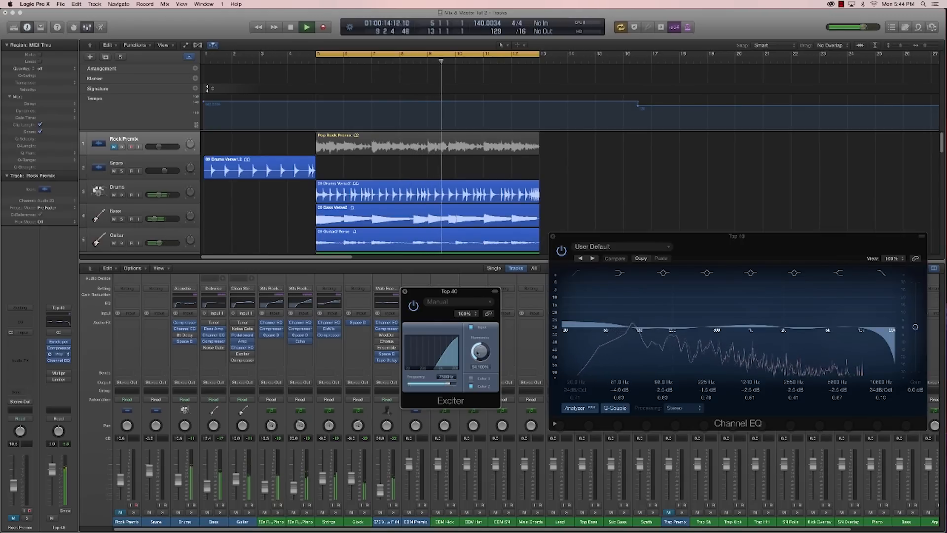
Step: Reduce the low-shelf cut slightly in the output's Channel EQ, stop playback, and close the Exciter and EQ windows
left_click_drag(600, 317, 581, 318)
key("space")
left_click(404, 291)
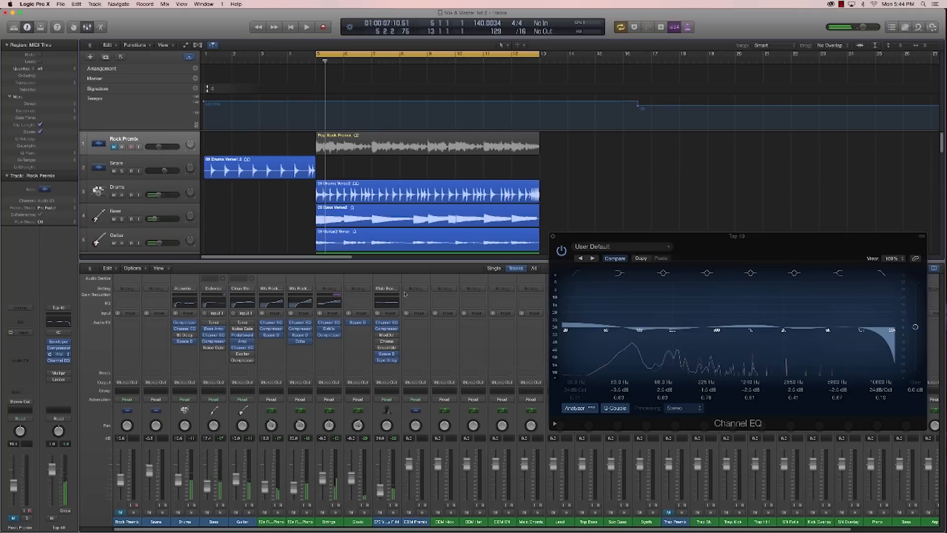
left_click(552, 237)
Step: Review the output's Enveloper settings and close its window
left_click(58, 342)
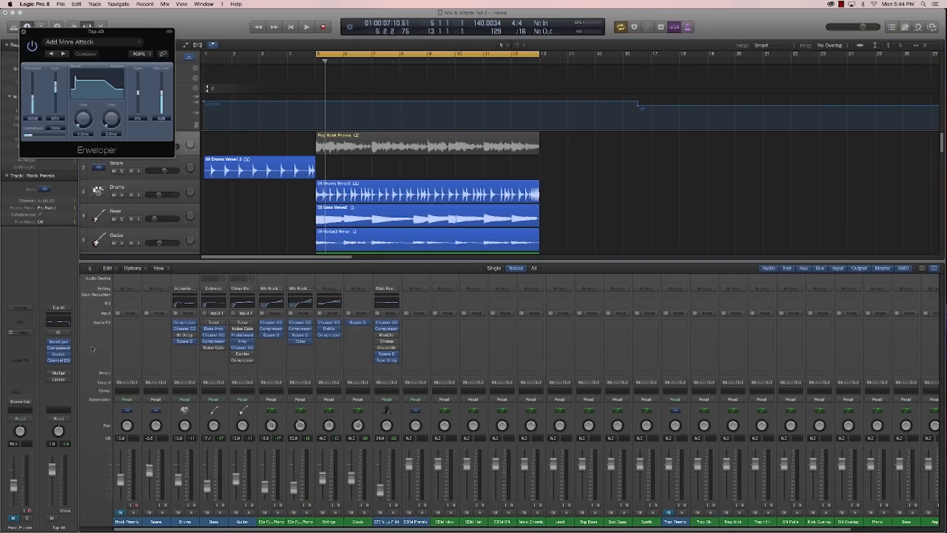
left_click_drag(112, 33, 458, 155)
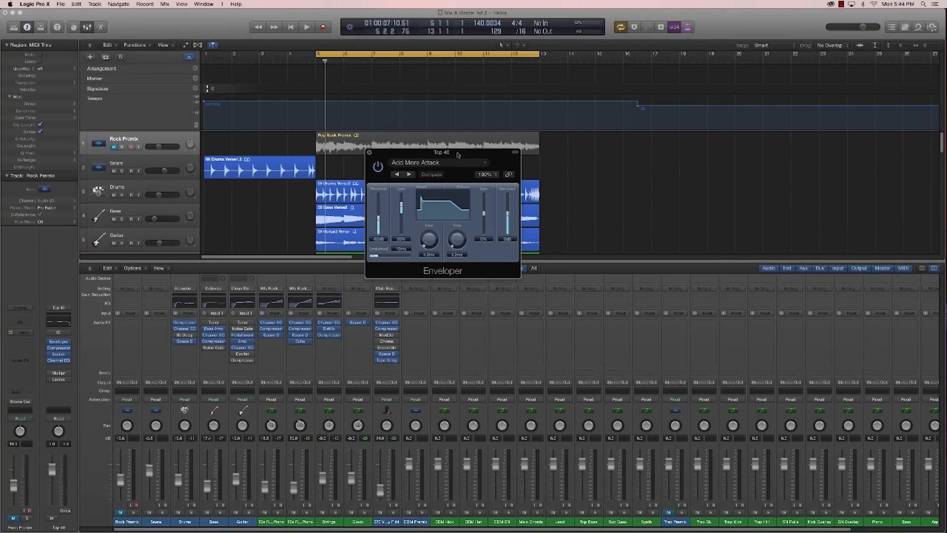
left_click(370, 153)
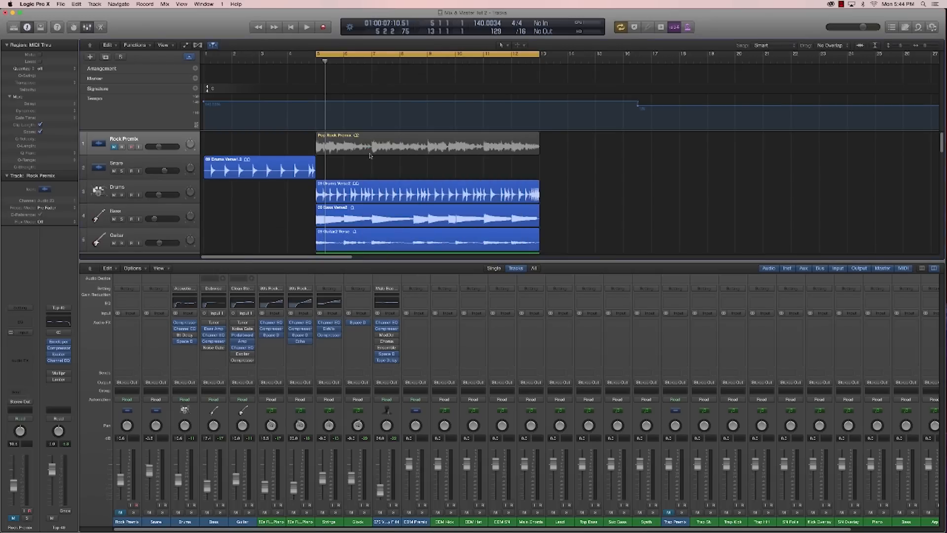
Step: Bypass the output's Enveloper, Compressor and Channel EQ, and lower the Exciter's harmonics to about 27% during playback
left_click(49, 347)
key("space")
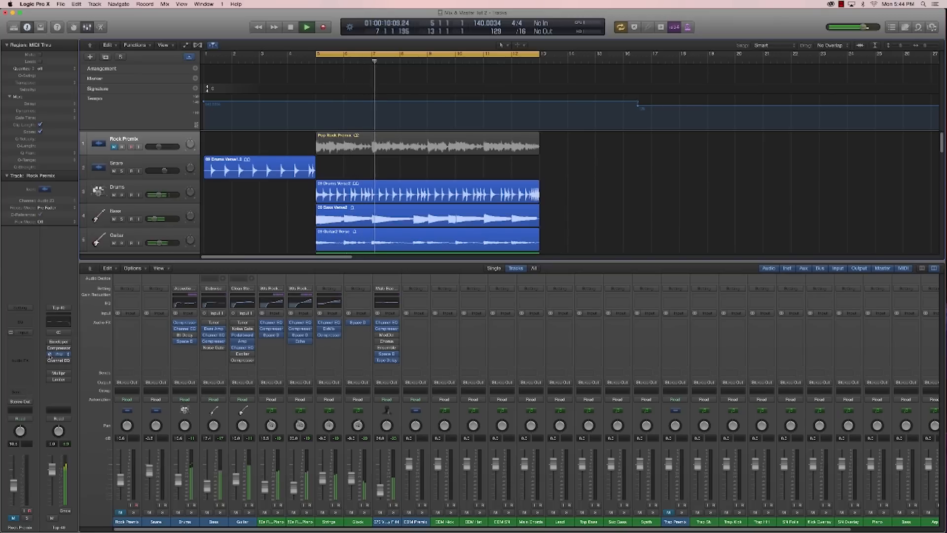
left_click(50, 354)
left_click_drag(478, 351, 478, 370)
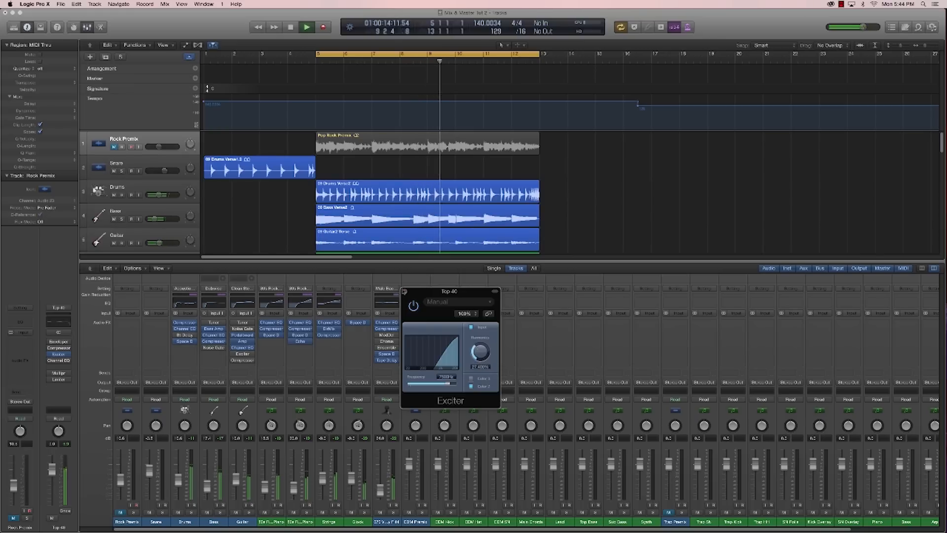
left_click(405, 291)
Step: Re-enable the output's Channel EQ and shift its high-cut band upward in frequency while the verse plays
left_click(49, 361)
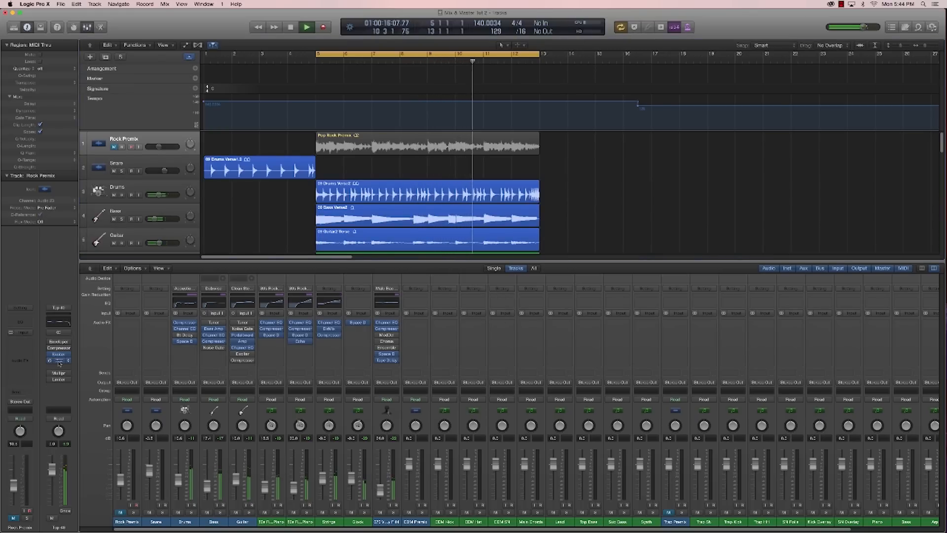
left_click(59, 361)
left_click_drag(740, 218, 677, 217)
left_click_drag(807, 347, 825, 346)
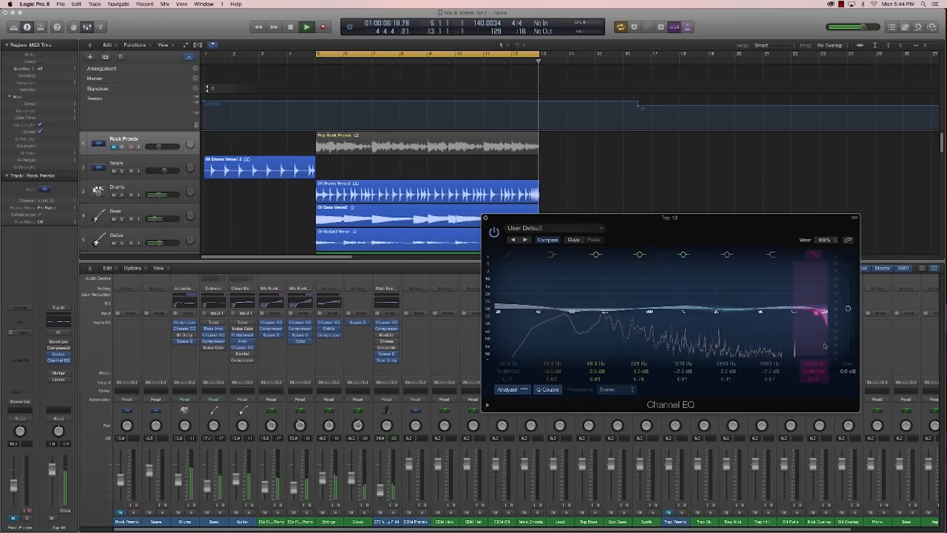
left_click(485, 218)
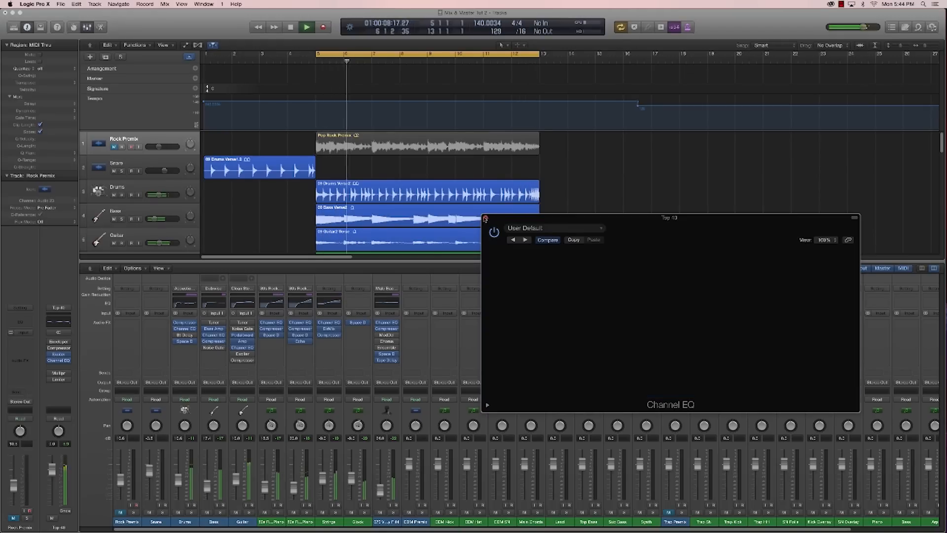
Step: Mute the Bass track and both 80s Rock Piano tracks during playback
left_click(207, 513)
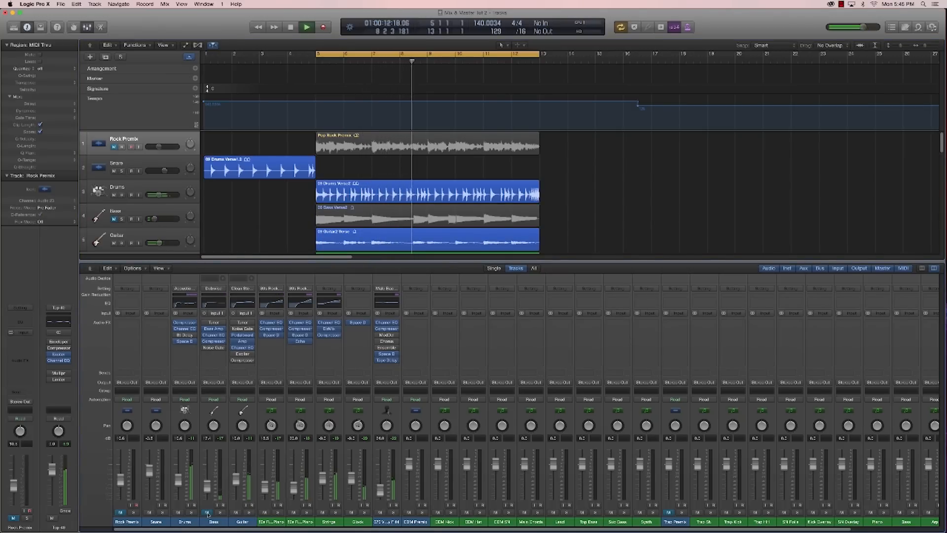
left_click(301, 521)
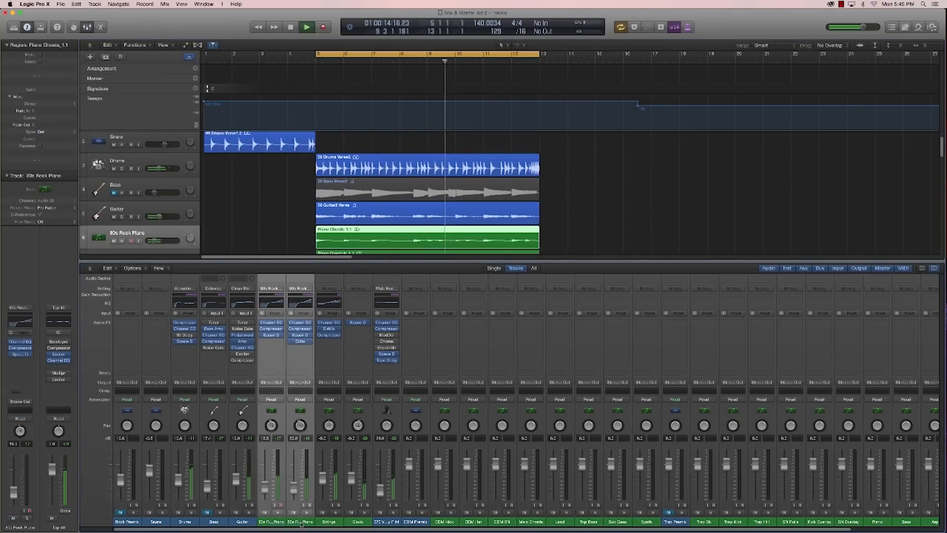
left_click(294, 513)
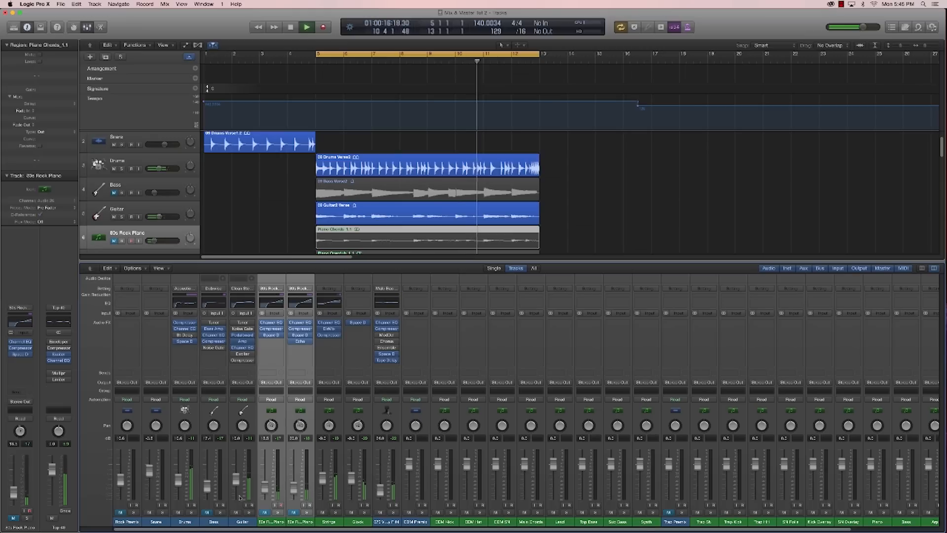
Step: Set the Guitar EQ's low-mid boost to +2.0 dB at about 196 Hz and unmute the Bass track
left_click(248, 522)
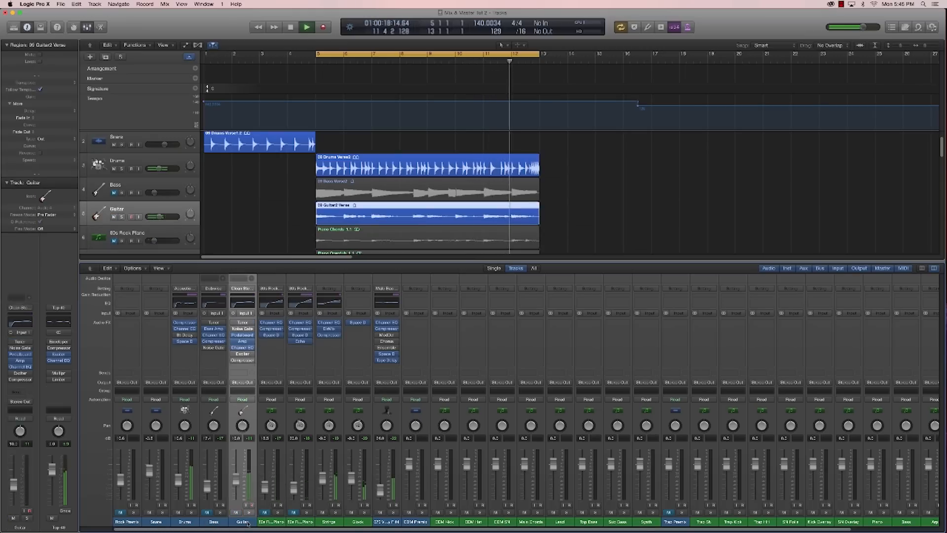
left_click(242, 302)
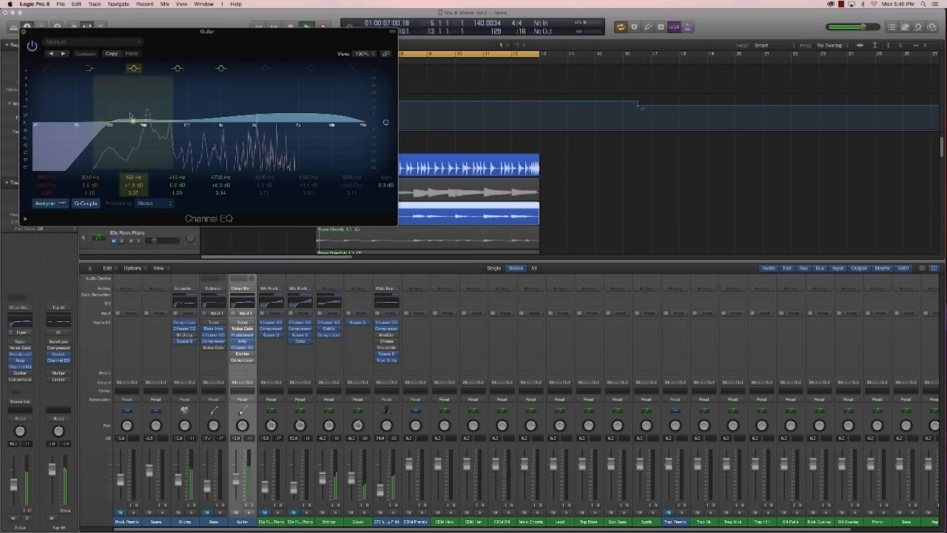
mouse_move(133, 120)
left_mouse_down()
mouse_move(143, 103)
mouse_move(141, 112)
left_mouse_up()
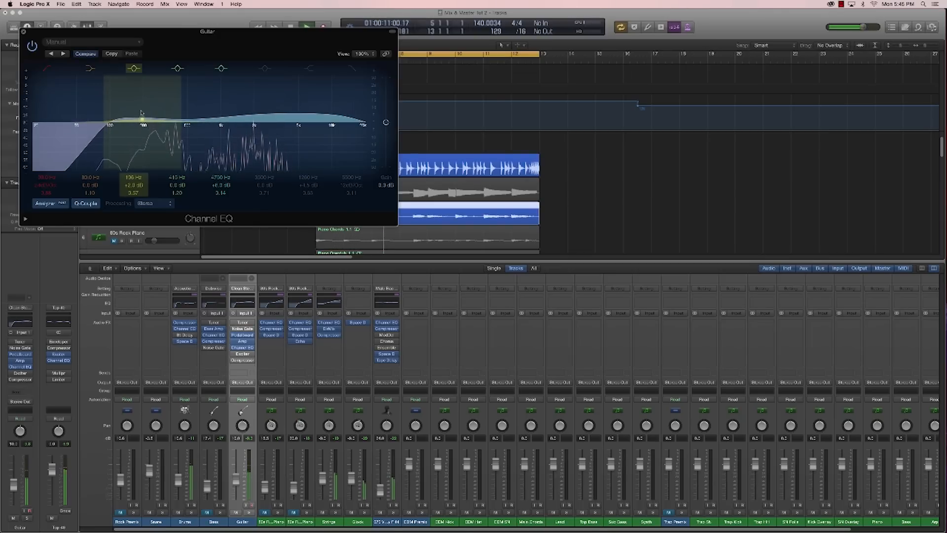
left_click(24, 32)
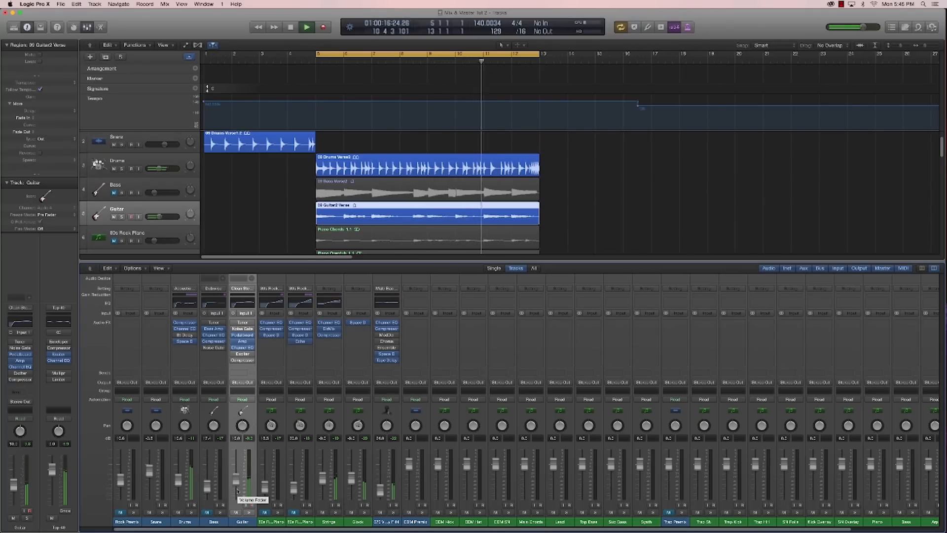
left_click(208, 513)
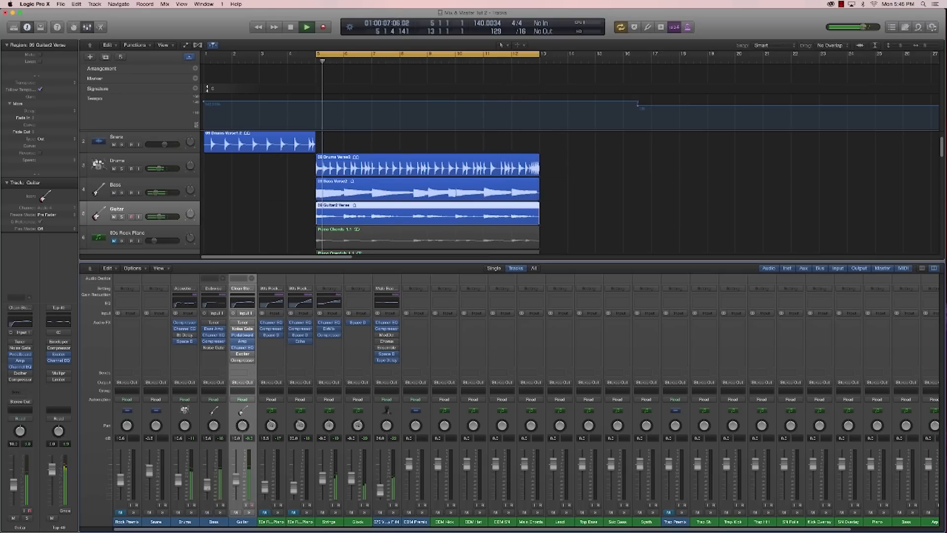
Step: Move the Strings EQ's low shelf down to about 150 Hz and check it in the playing mix
left_click(330, 524)
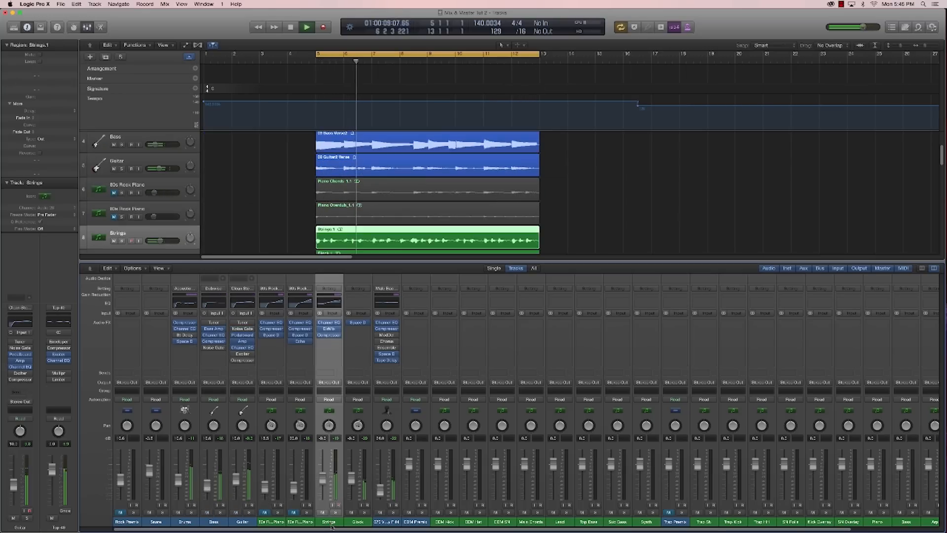
key("space")
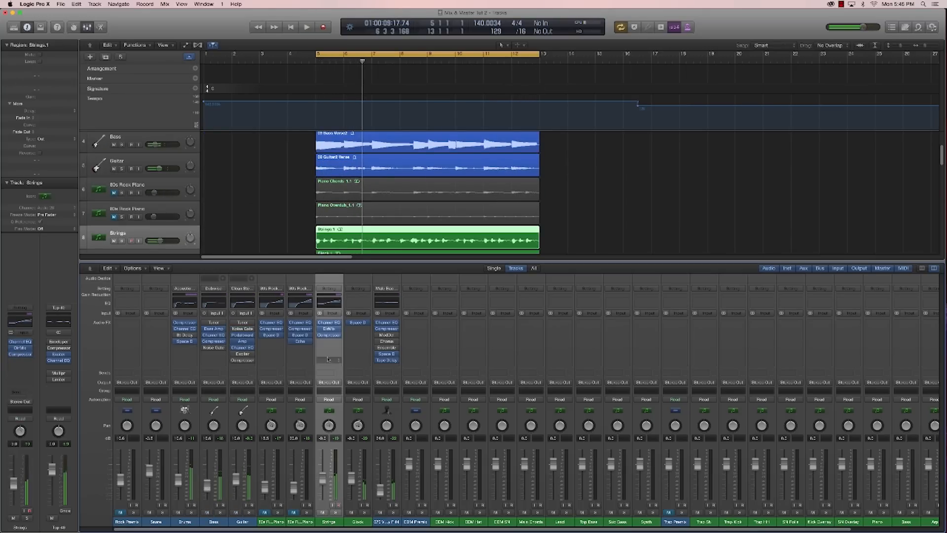
left_click(332, 304)
left_click_drag(224, 39, 532, 211)
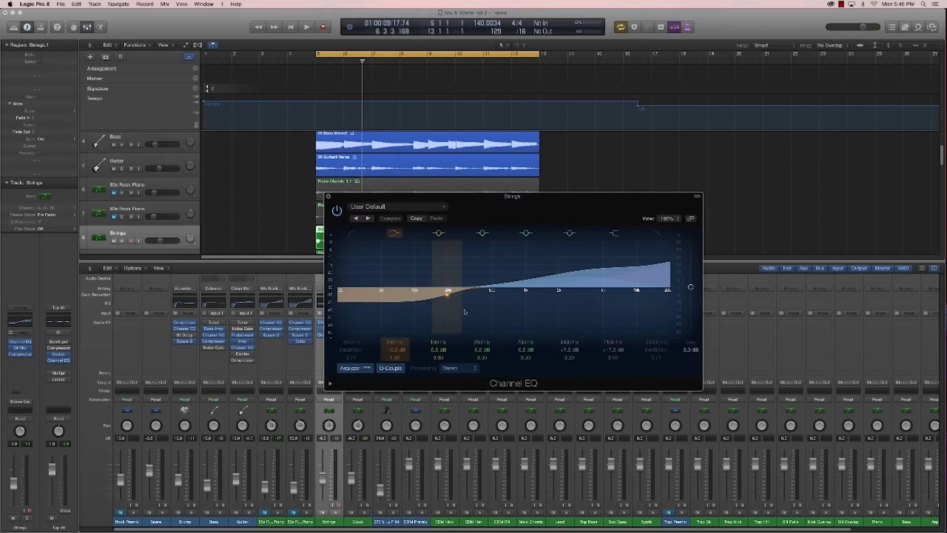
mouse_move(438, 299)
left_mouse_down()
mouse_move(436, 308)
mouse_move(406, 308)
mouse_move(441, 302)
left_mouse_up()
key("space")
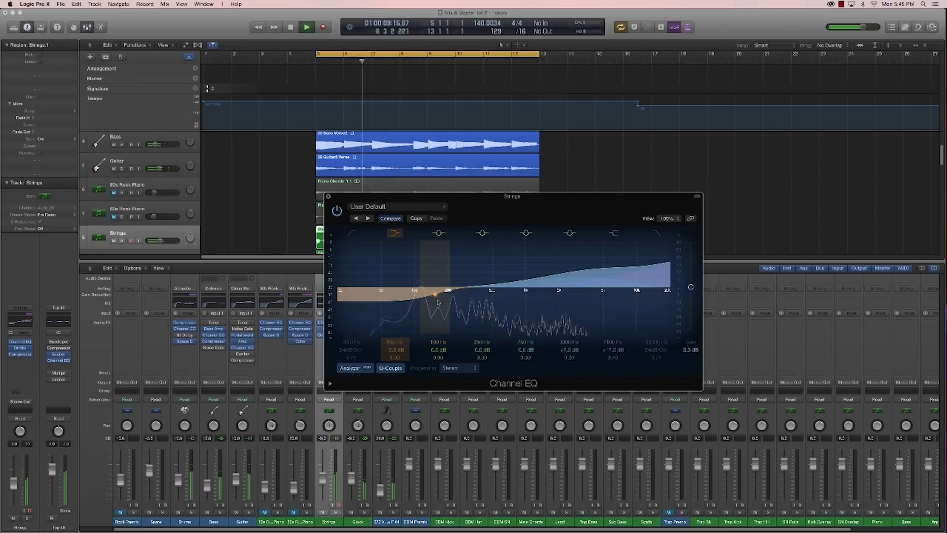
left_click(328, 196)
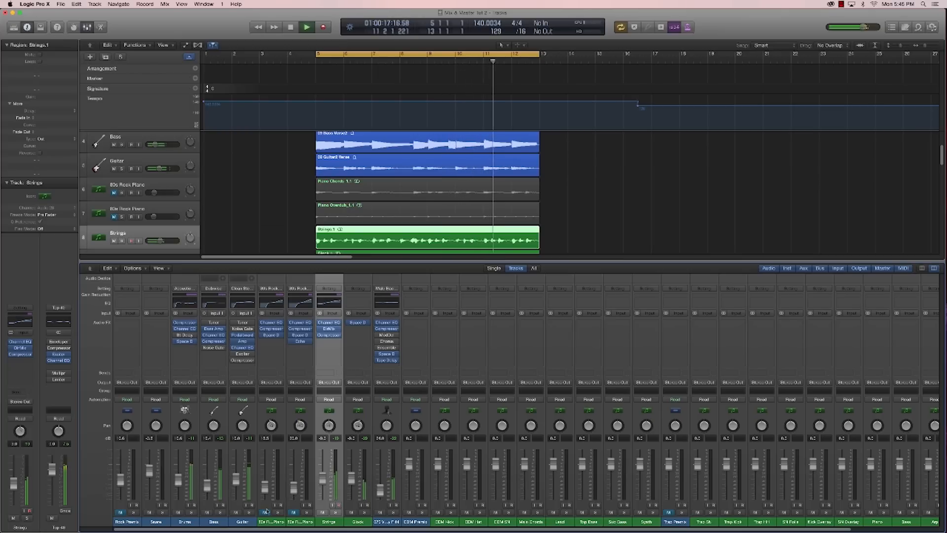
Step: Nudge the Glock fader down, unmute both 80s Rock Piano tracks, and lower their volume together against the playing mix
left_click_drag(351, 477, 351, 478)
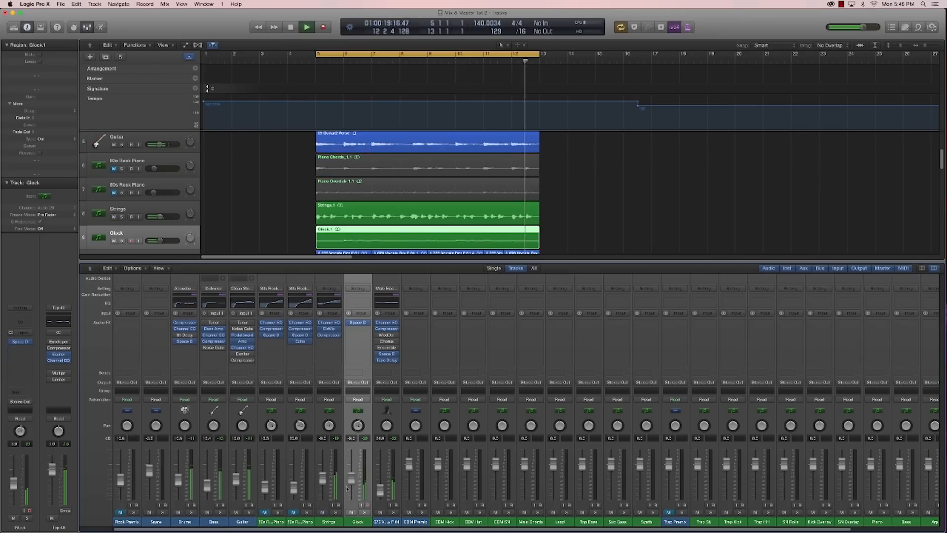
left_click(295, 521)
key("space")
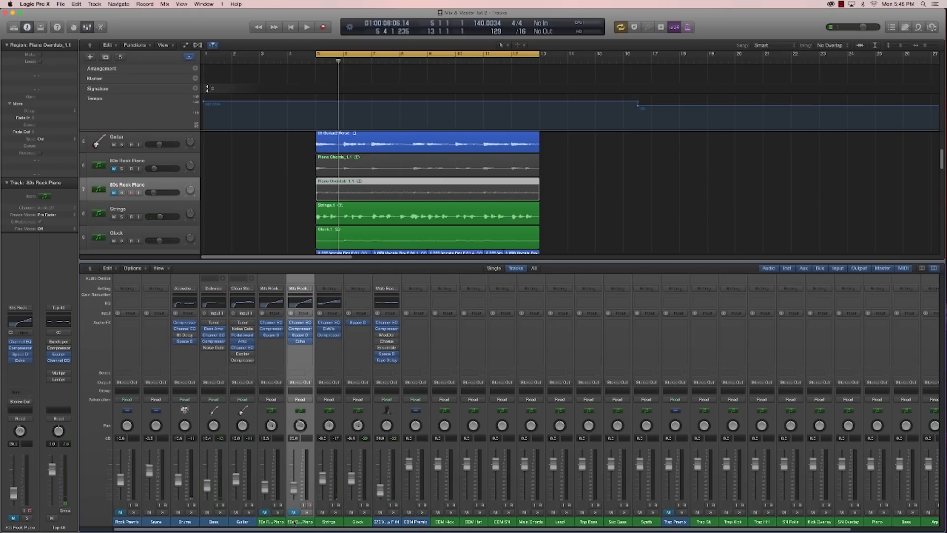
left_click(269, 521, "shift")
key("space")
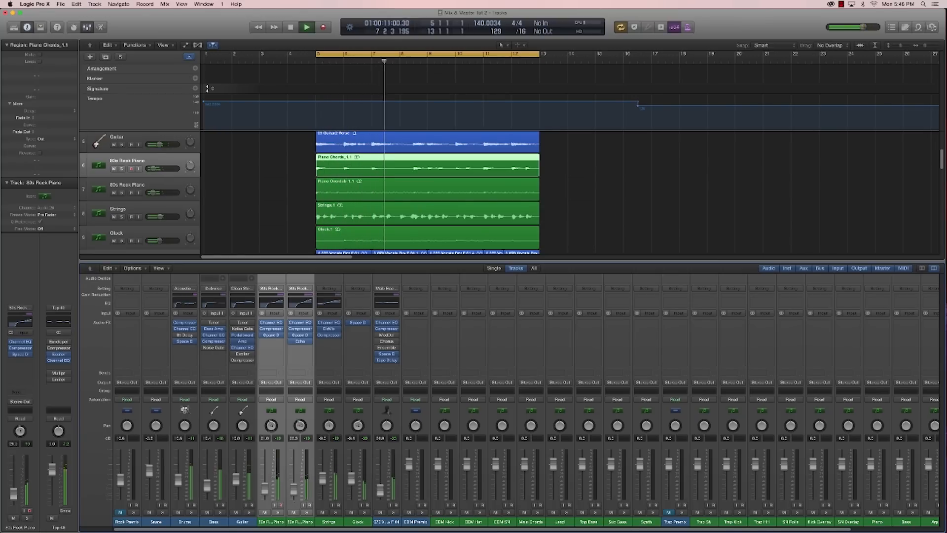
key("space")
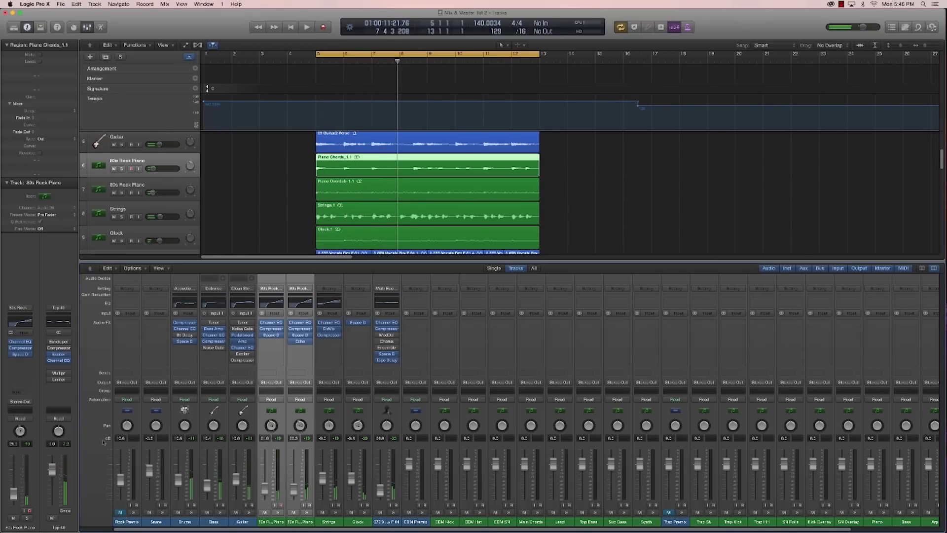
Step: Re-enable the output's Compressor and set its threshold to about -18.5 dB while the verse plays
left_click_drag(58, 374, 59, 349)
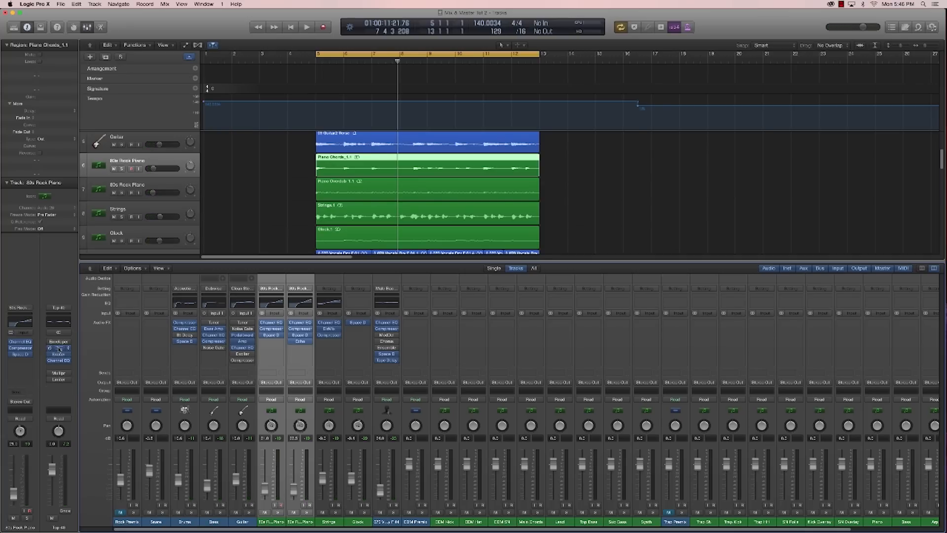
left_click(59, 350)
left_click_drag(231, 31, 484, 125)
key("space")
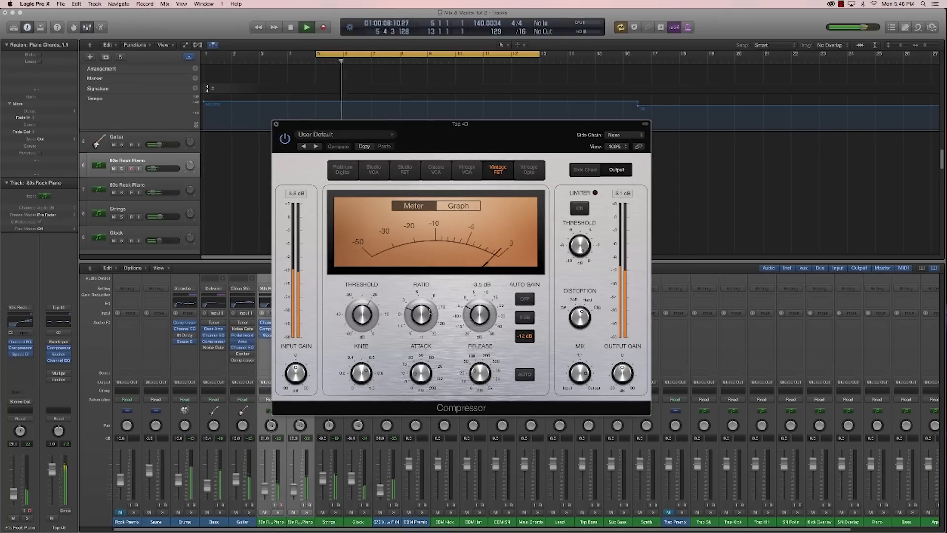
left_click_drag(365, 316, 365, 312)
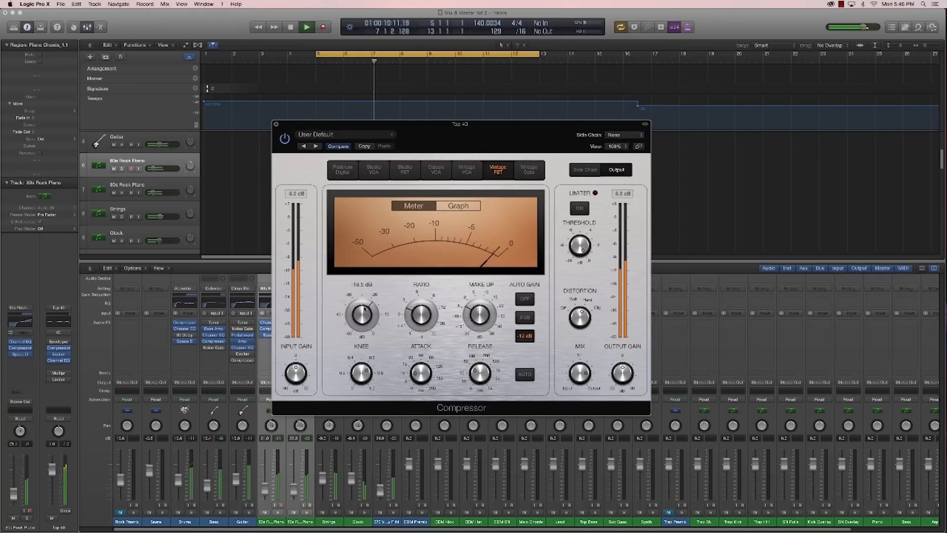
Step: Stop playback and close the output's Compressor
key("space")
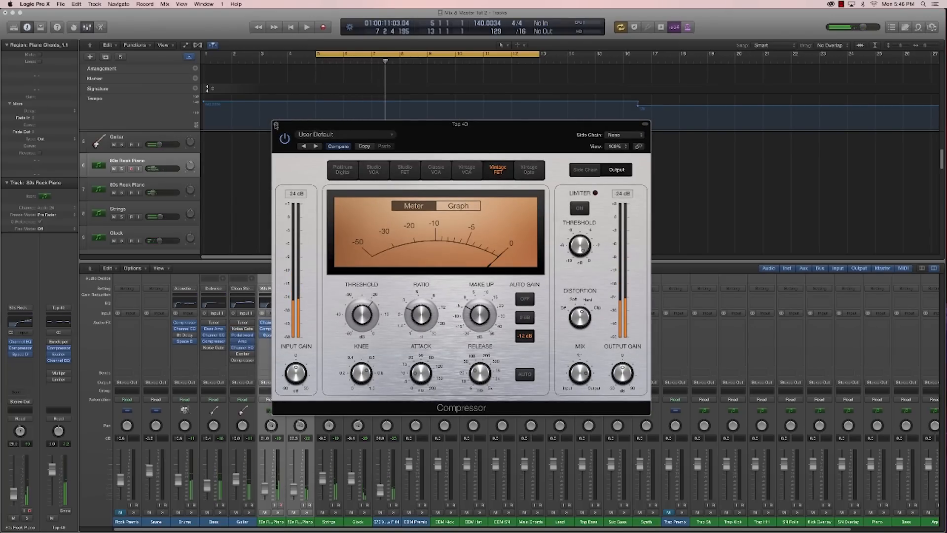
left_click(276, 124)
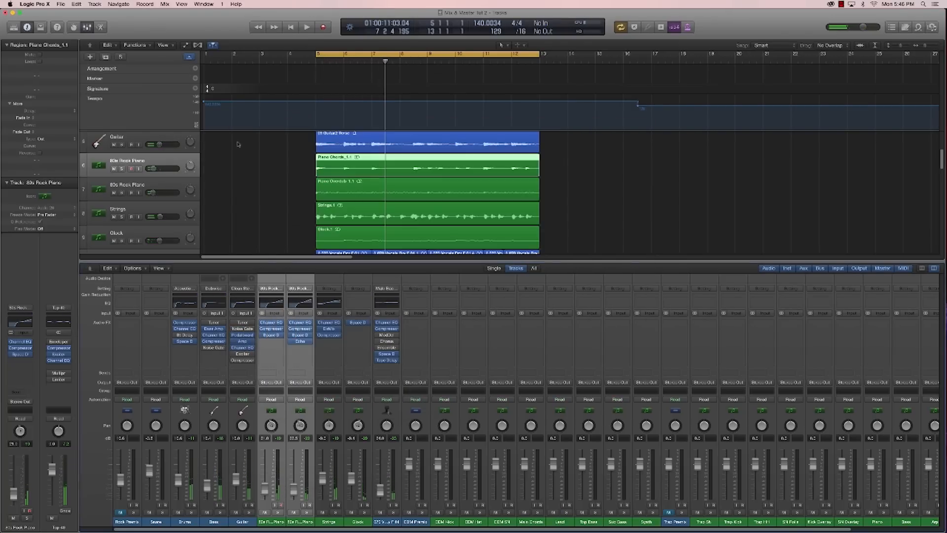
Step: Raise the attack gain slightly in the output's Enveloper, close it and audition the verse
left_click(58, 342)
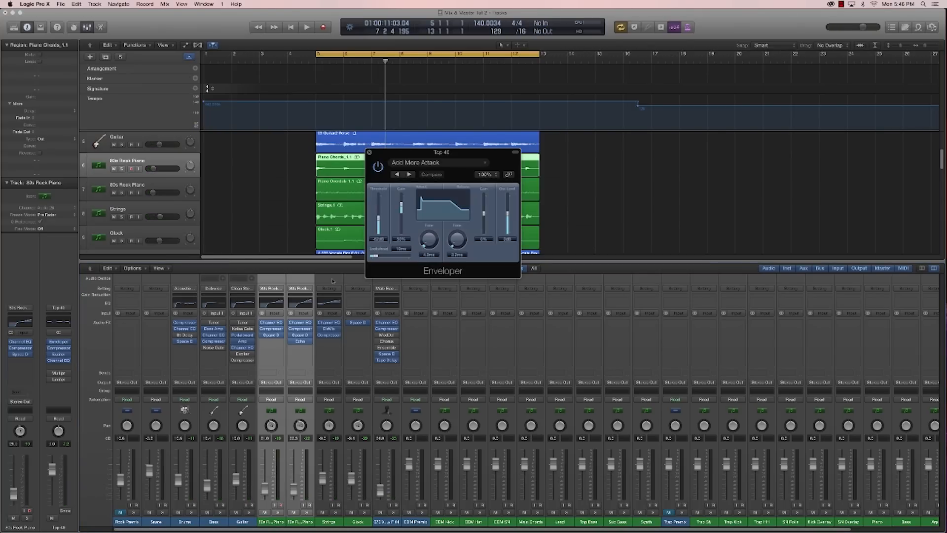
left_click_drag(455, 156, 630, 185)
key("space")
key("space")
left_click_drag(579, 243, 577, 238)
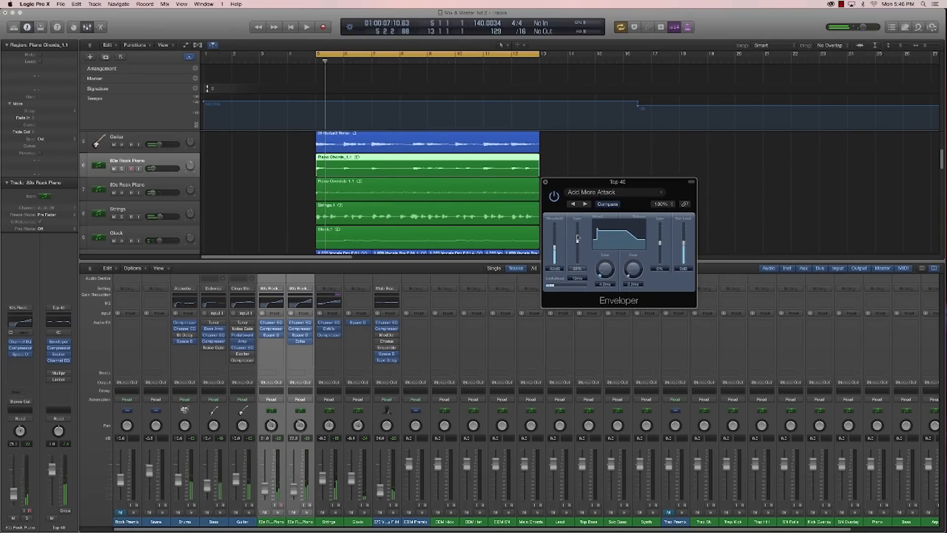
key("space")
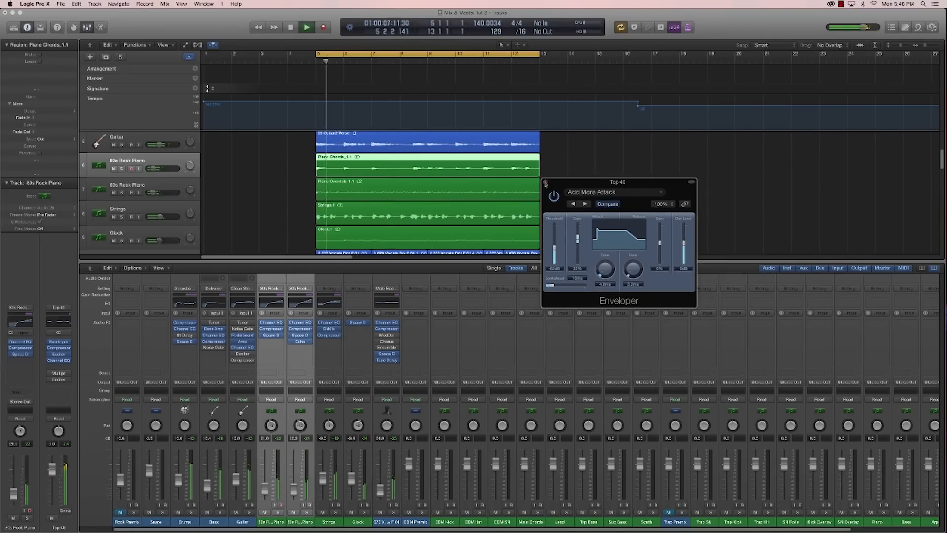
left_click(546, 182)
left_click(569, 178)
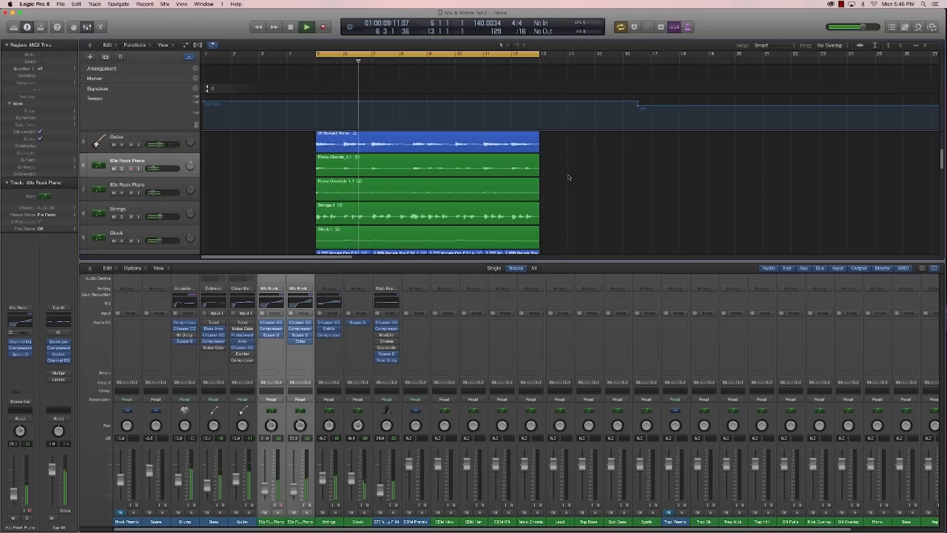
key("space")
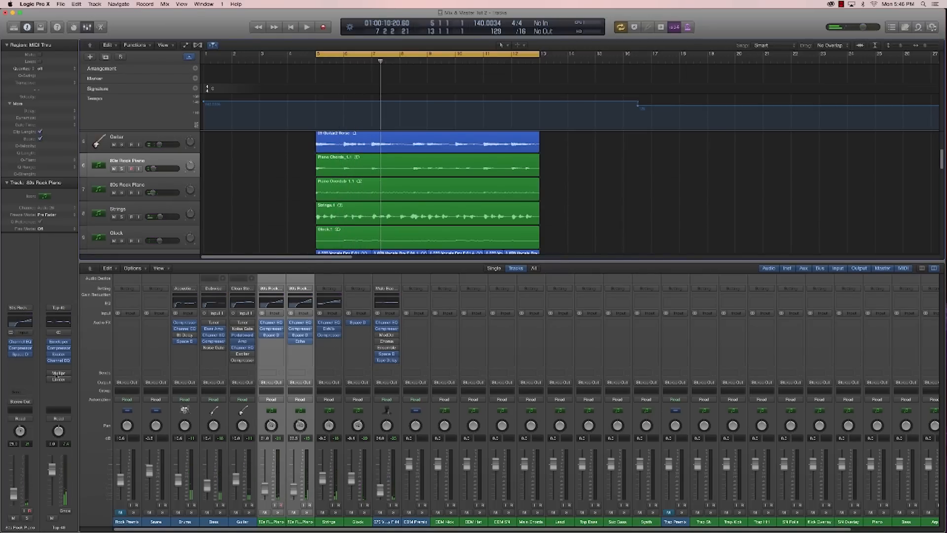
Step: Open the output's Multipressor and load the Final Rock Compressor preset
left_click(55, 373)
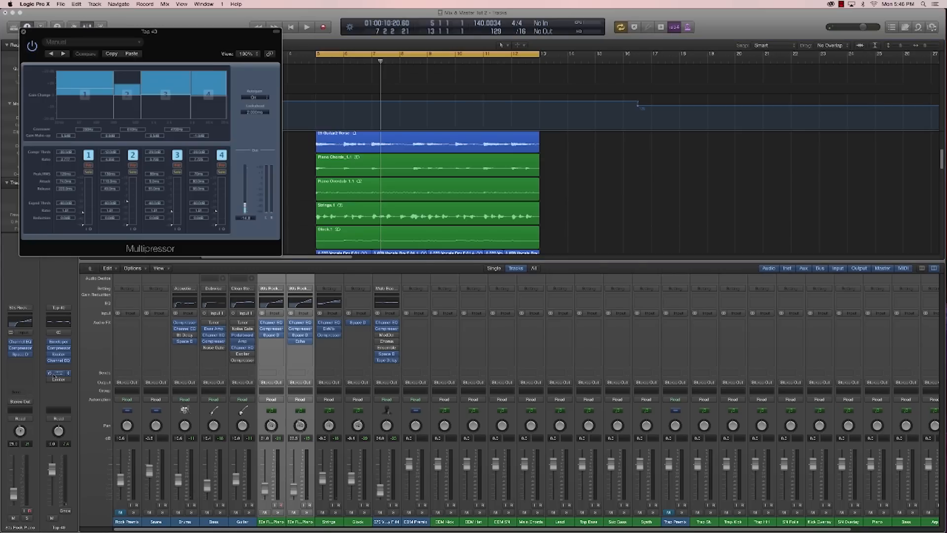
left_click_drag(179, 39, 639, 199)
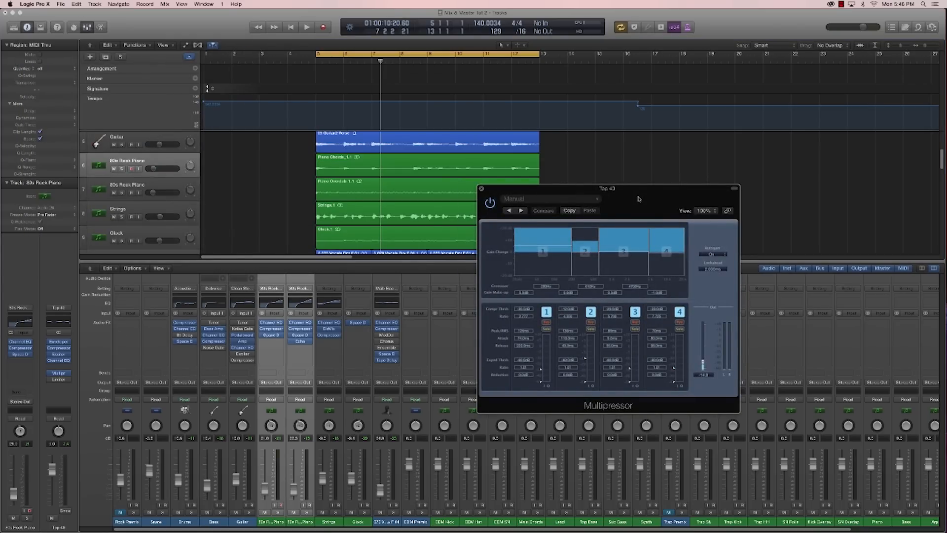
left_click_drag(553, 249, 553, 255)
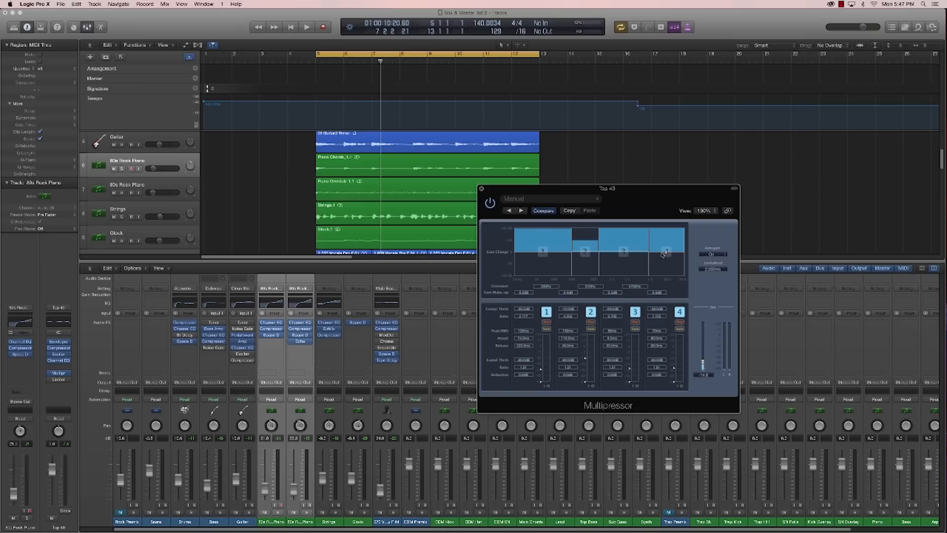
left_click_drag(649, 200, 713, 169)
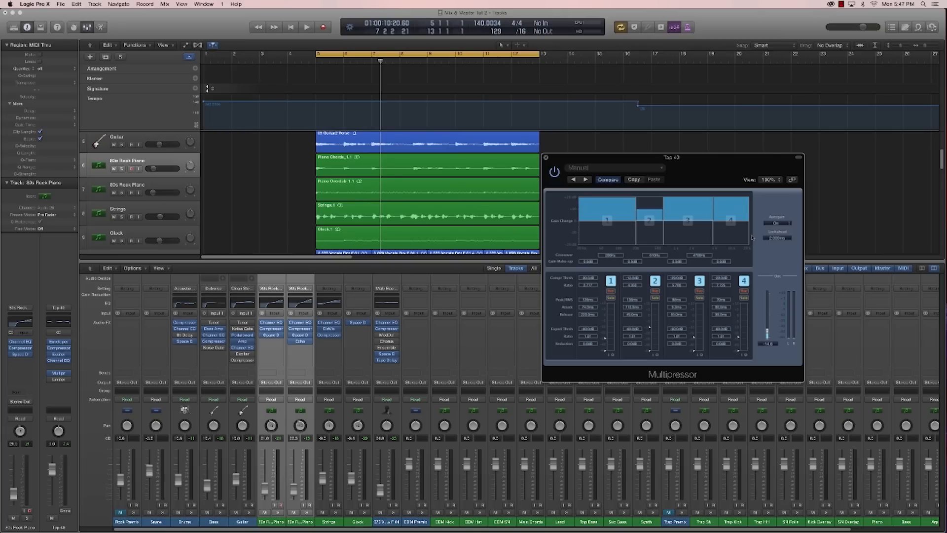
left_click(612, 170)
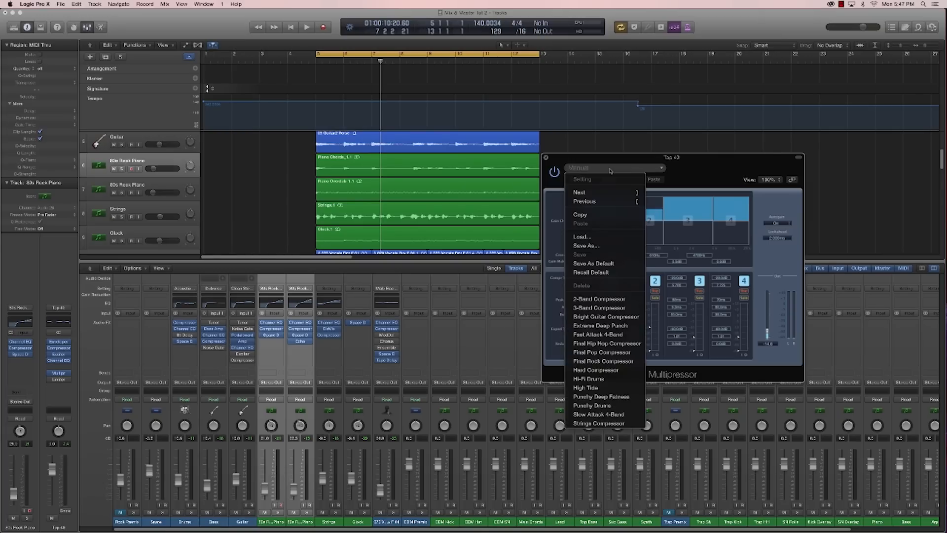
left_click(589, 361)
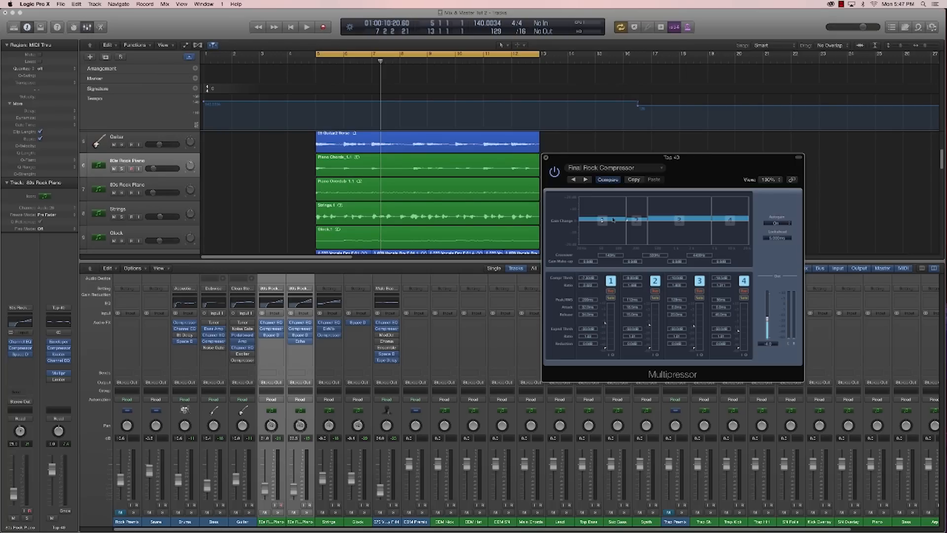
Step: Lower the gain make-up of all four Multipressor bands slightly while the verse plays
left_click_drag(610, 223, 612, 227)
left_click_drag(616, 229, 617, 227)
key("space")
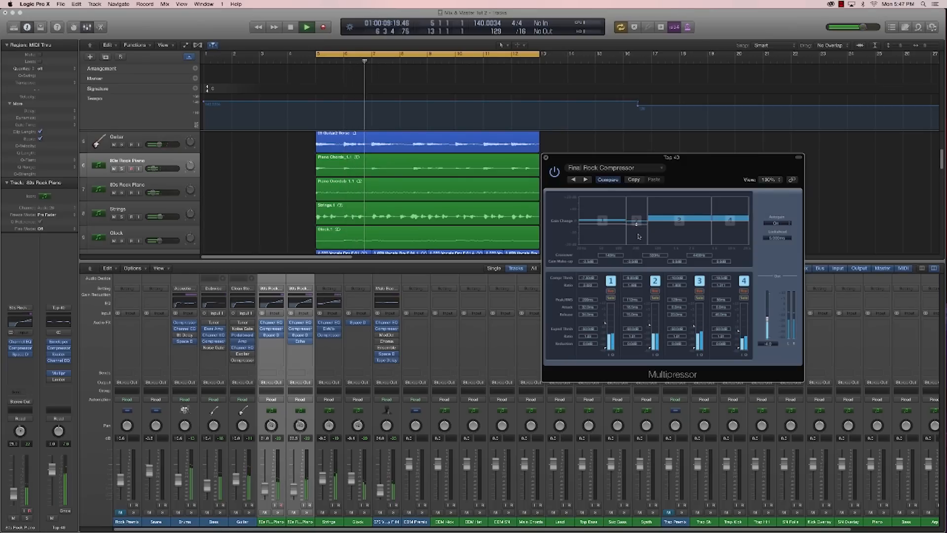
left_click_drag(663, 218, 666, 241)
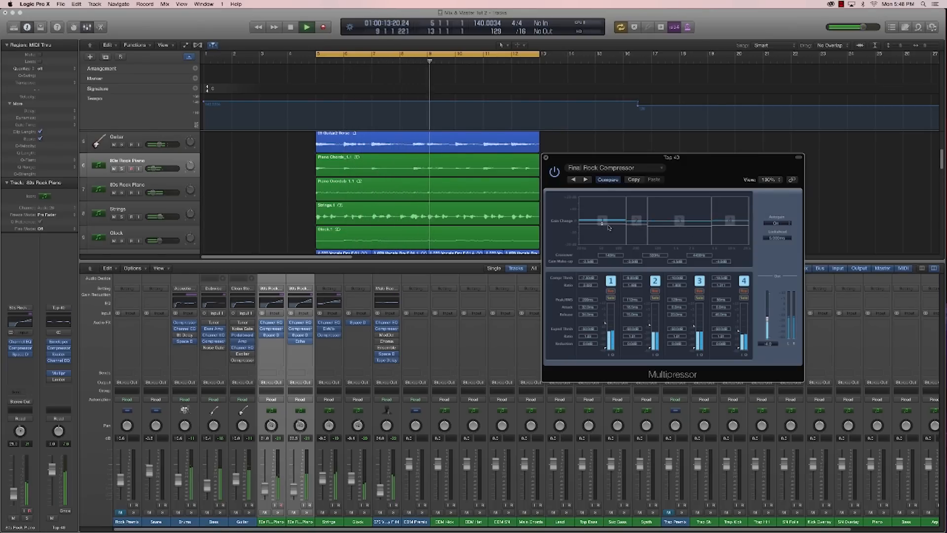
key("space")
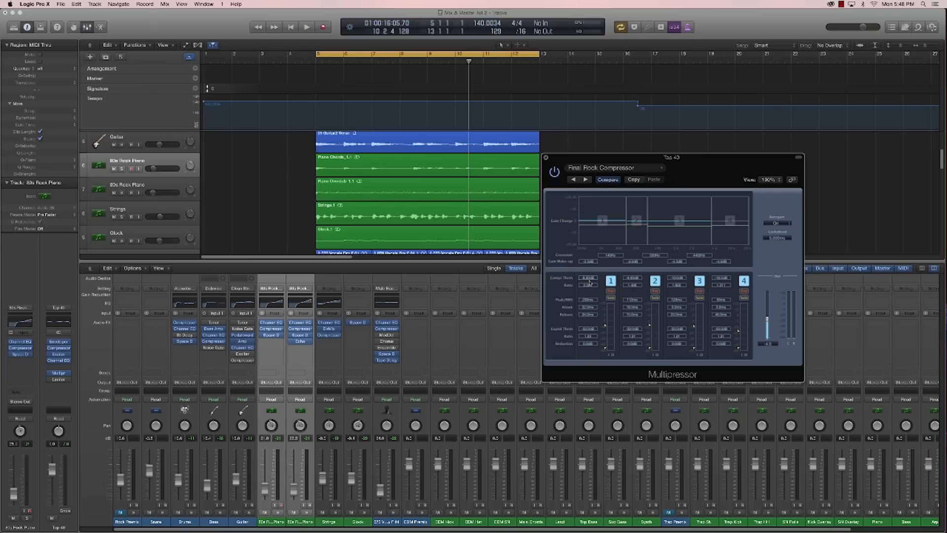
Step: Lower the compression threshold of Multipressor band 1 against the playing mix and cut that band's gain make-up further
key("space")
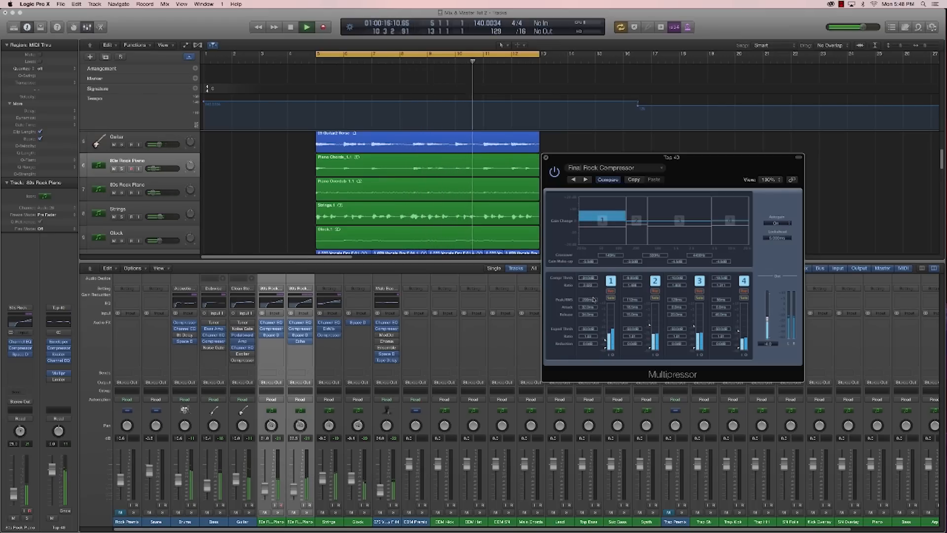
key("space")
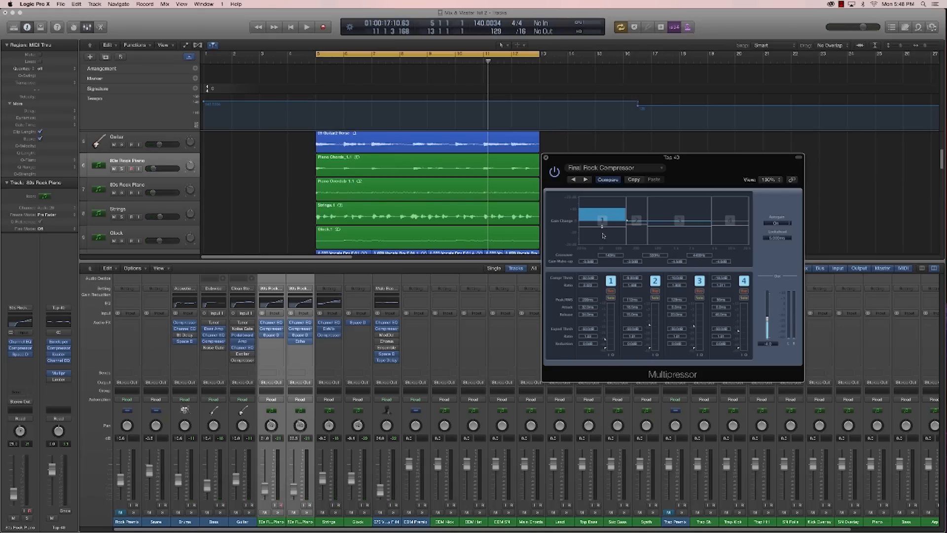
key("space")
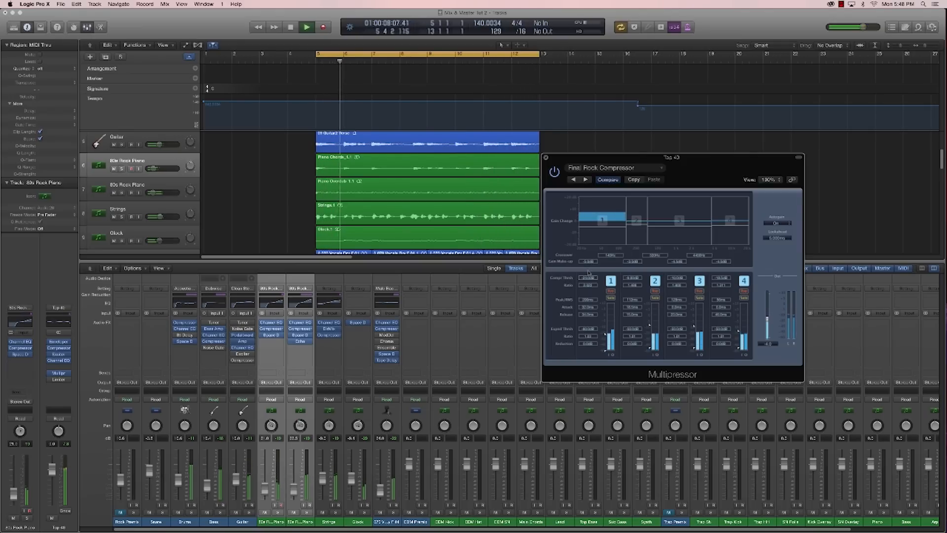
key("space")
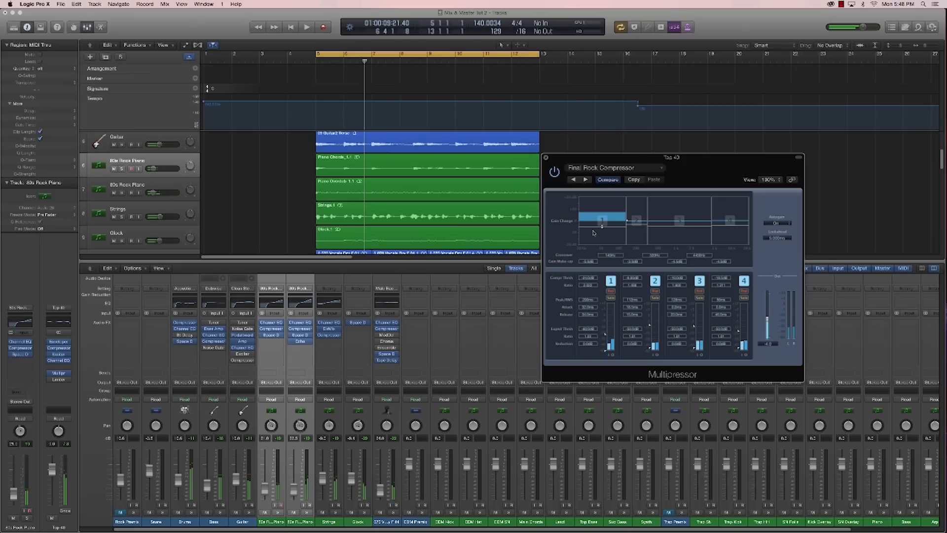
left_click_drag(593, 240, 593, 242)
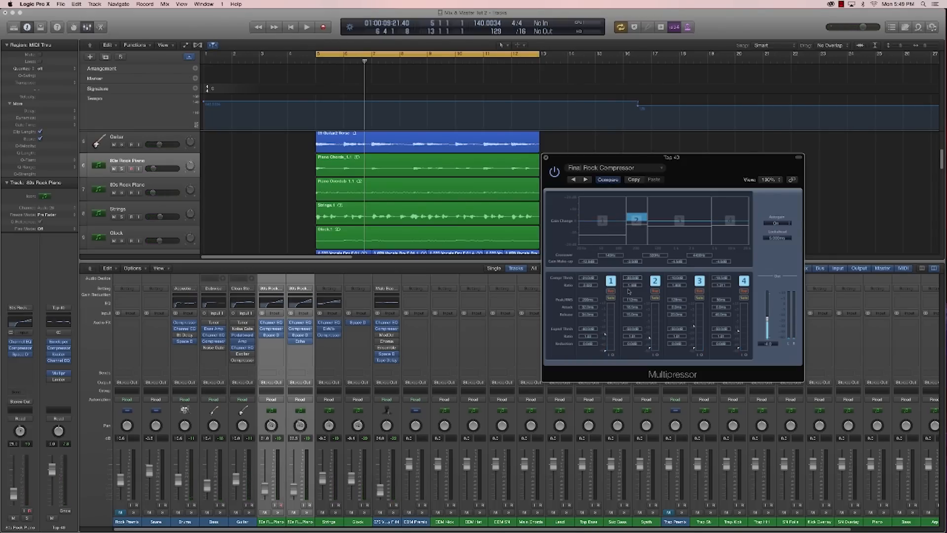
Step: Lower the compression thresholds and gain make-up of Multipressor bands 2, 3 and 4 against the playing mix
key("space")
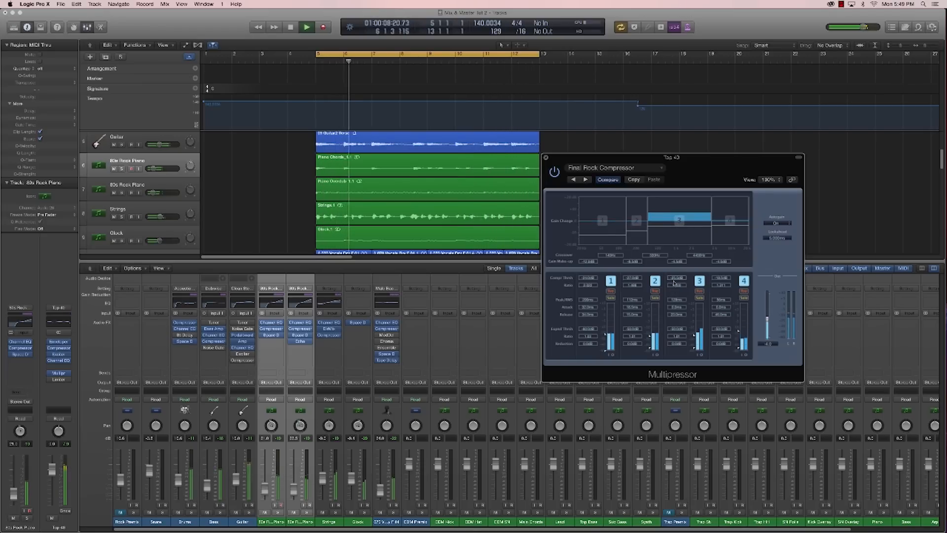
left_click_drag(675, 227, 674, 245)
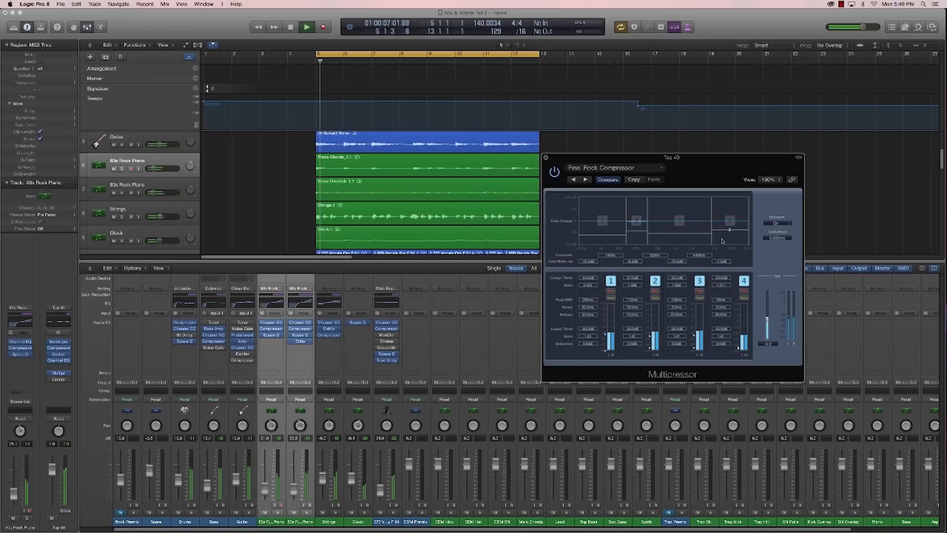
key("space")
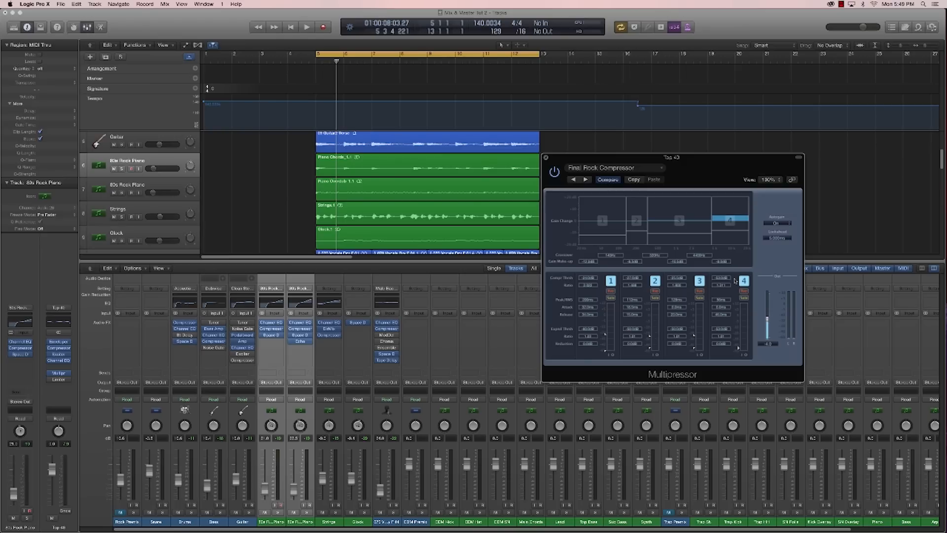
key("space")
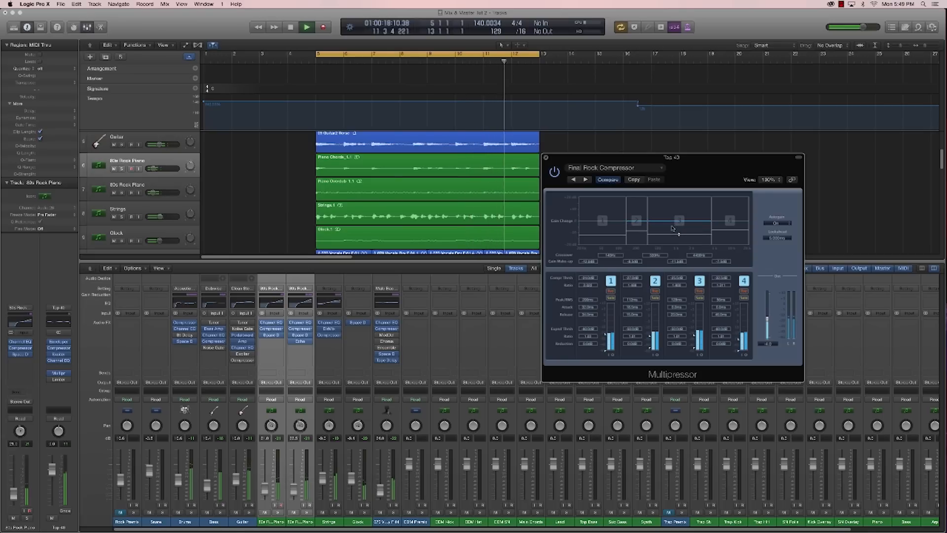
Step: Compare the playing mix with the Multipressor bypassed and active, and close the plug-in
left_click(556, 173)
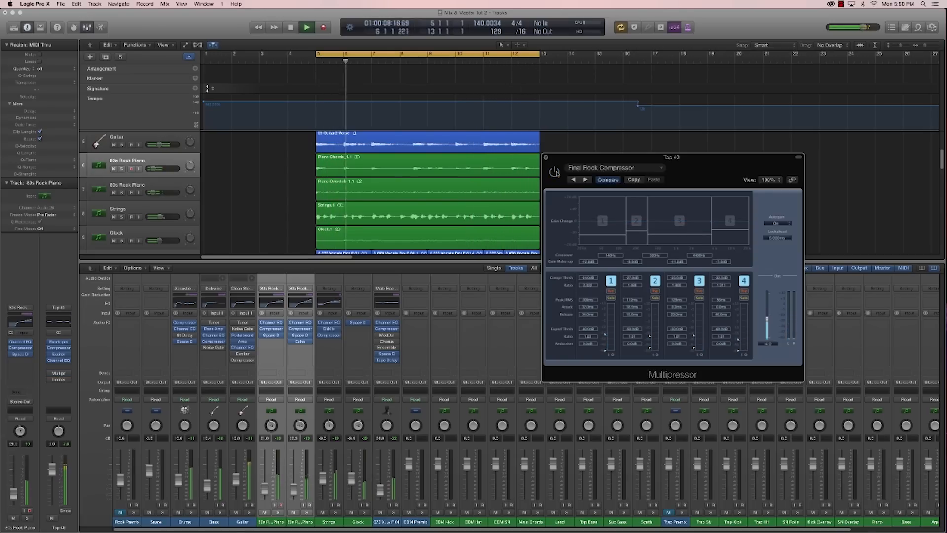
left_click(555, 172)
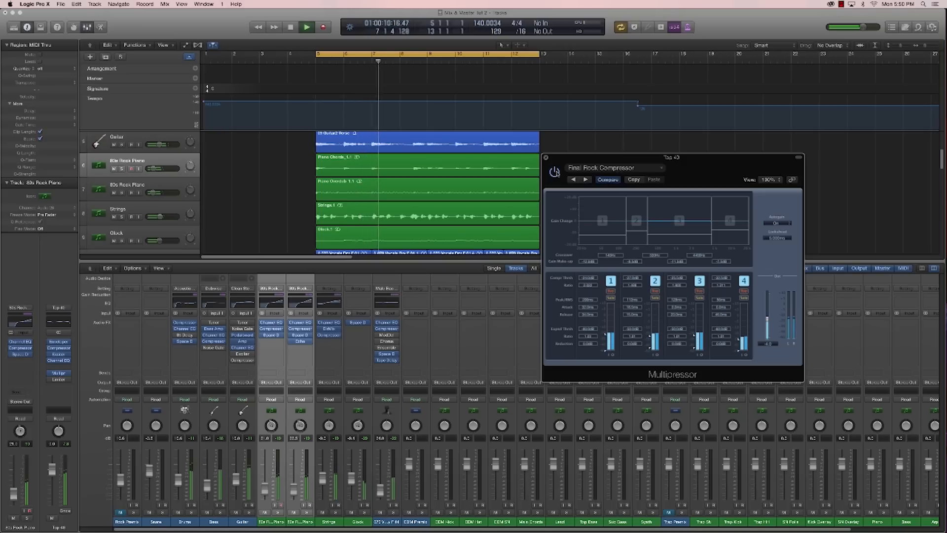
key("space")
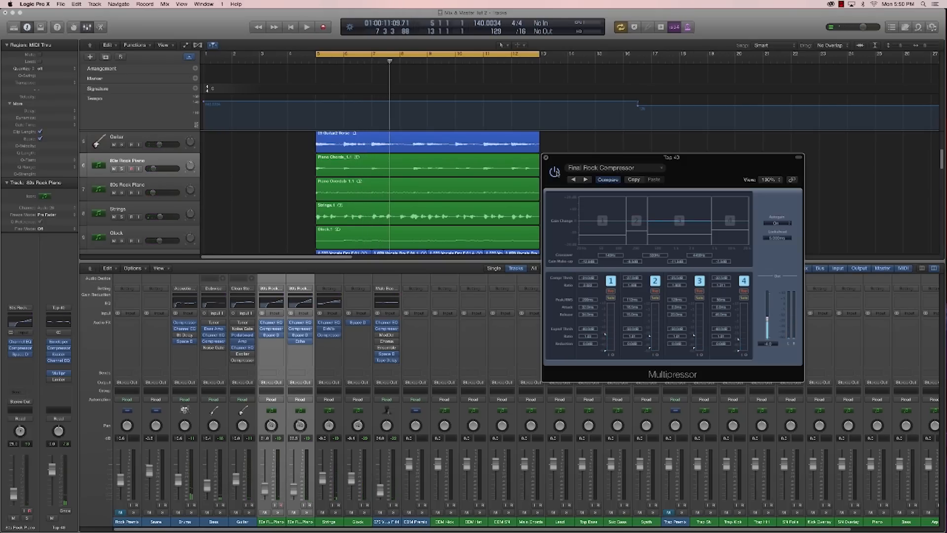
left_click(547, 159)
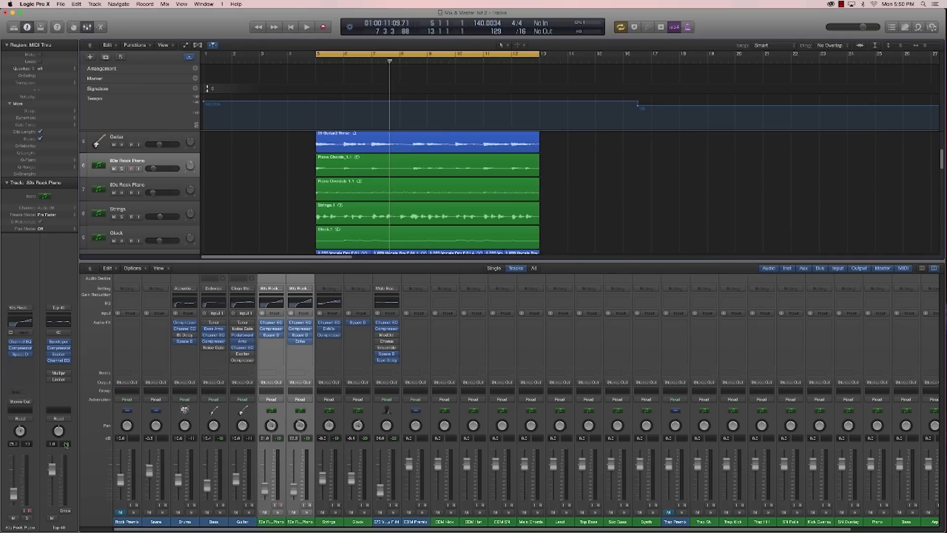
Step: Open the output's Limiter and raise its gain to about +12 dB while the verse plays
left_click(57, 380)
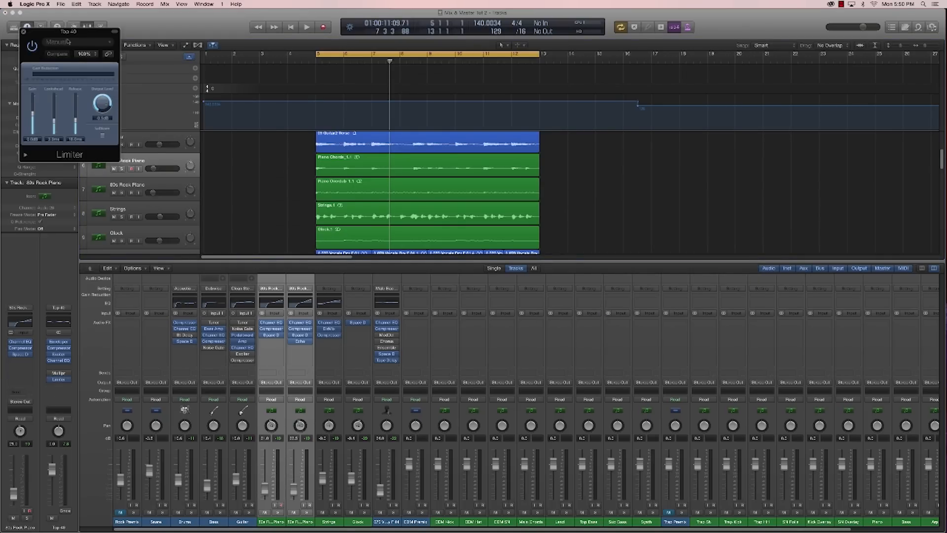
left_click_drag(71, 35, 527, 193)
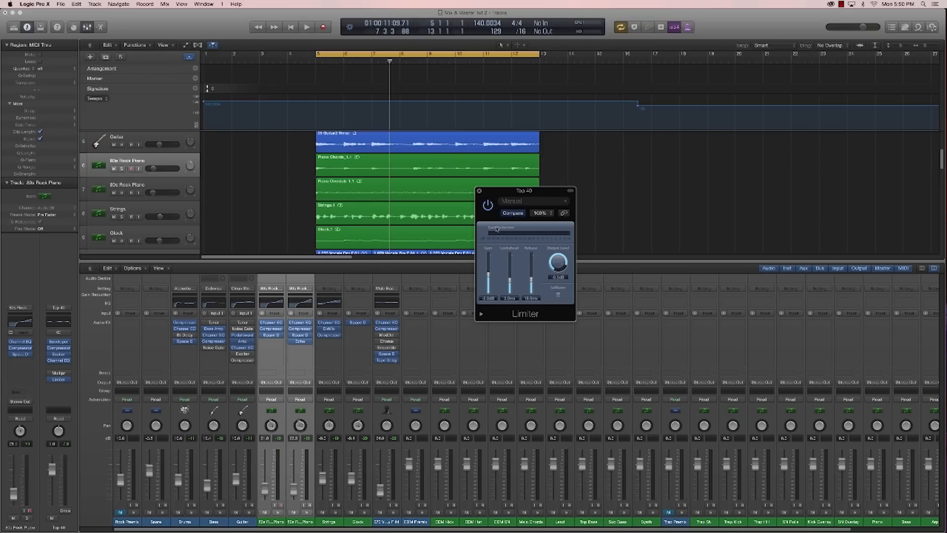
key("space")
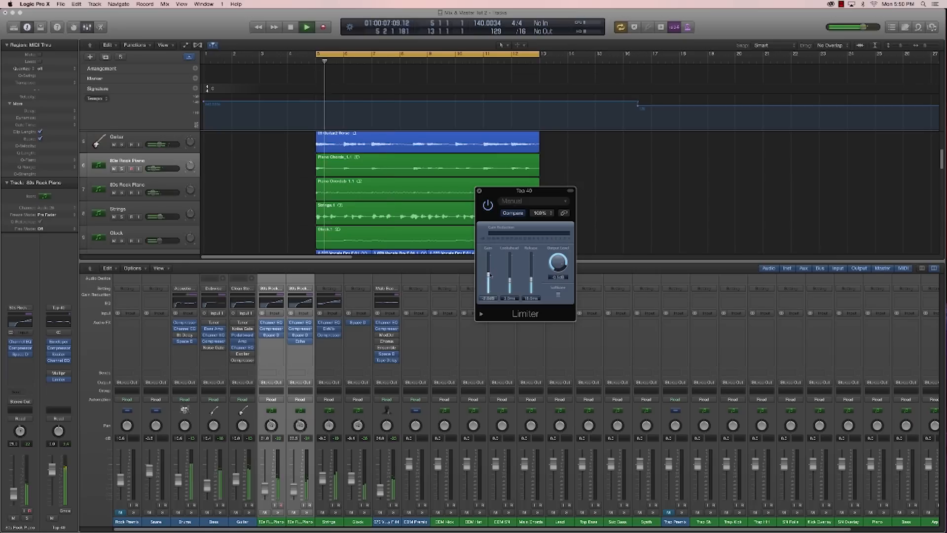
left_click_drag(491, 265, 496, 263)
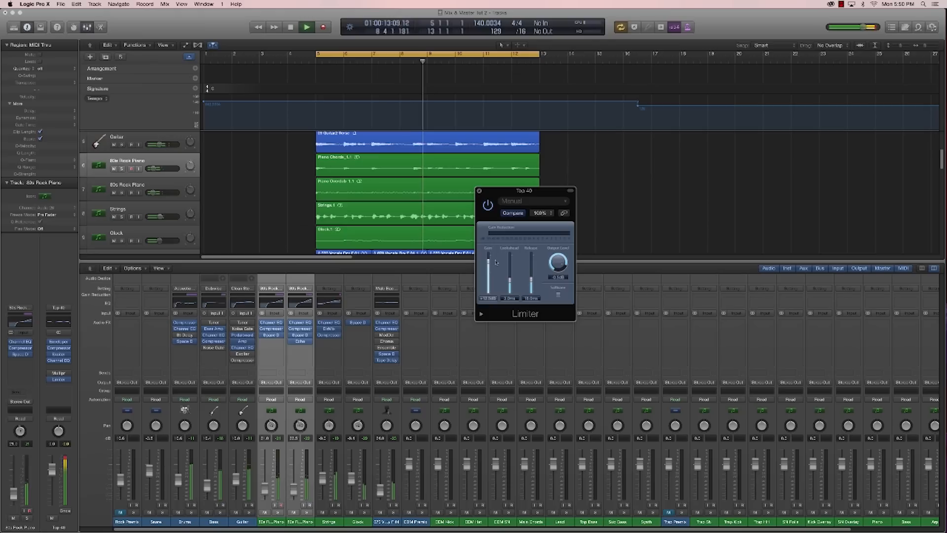
key("space")
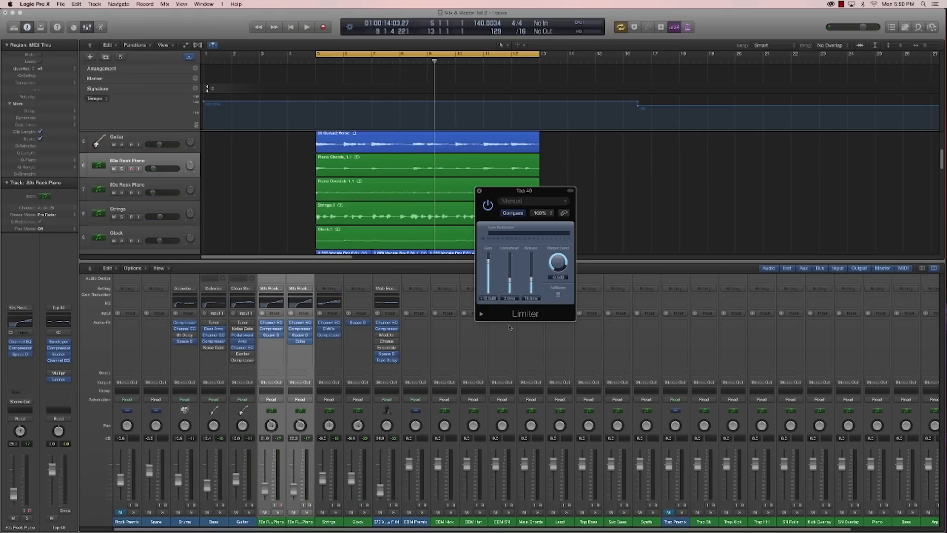
Step: Replace the Limiter in the output channel's last insert slot with a stereo Adaptive Limiter and reposition its window
left_click(68, 381)
mouse_move(64, 419)
mouse_move(128, 419)
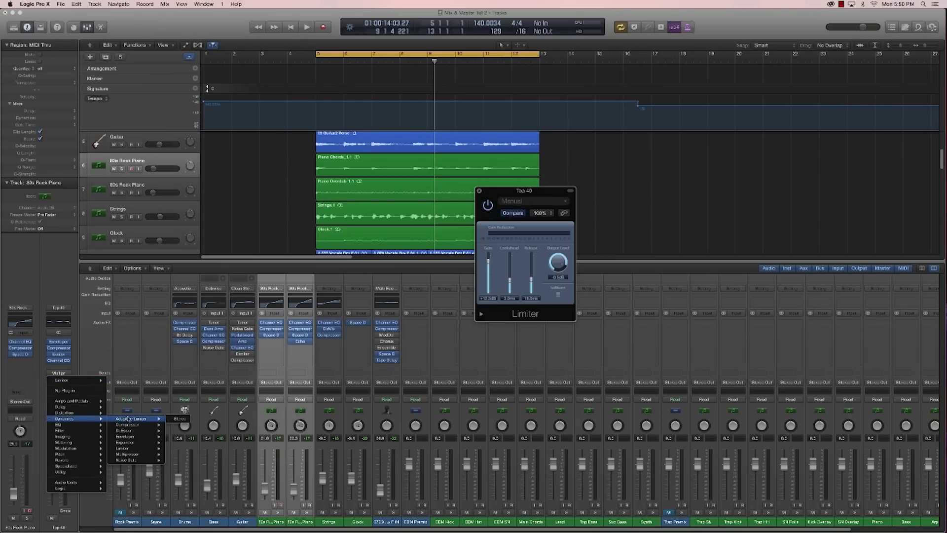
left_click(179, 418)
left_click_drag(501, 195, 570, 207)
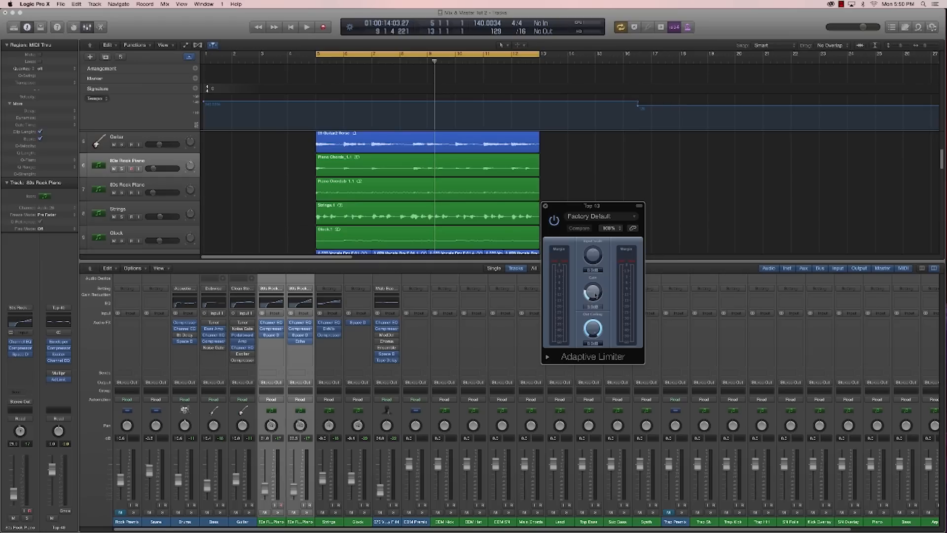
Step: Raise the Adaptive Limiter's gain and input scale while auditioning the verse, and close the plug-in
left_click_drag(597, 294, 601, 290)
key("space")
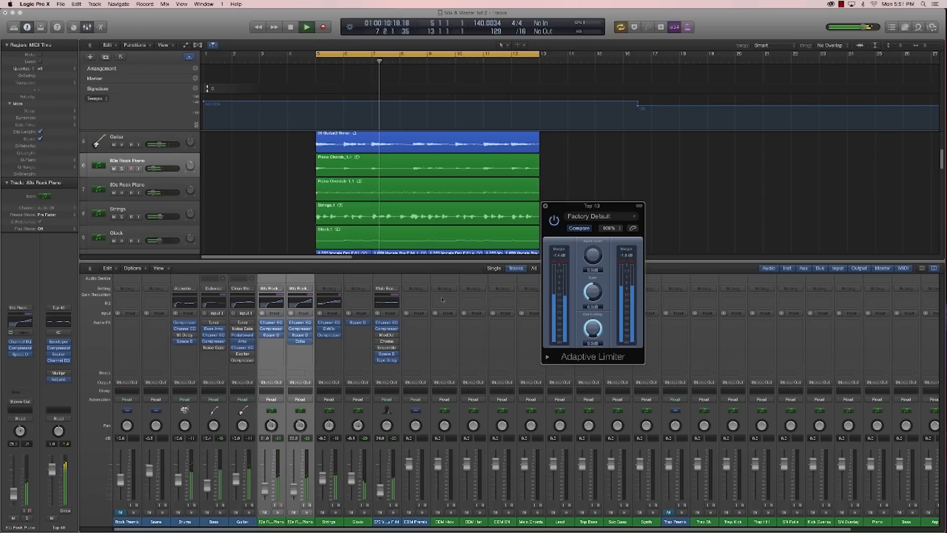
key("space")
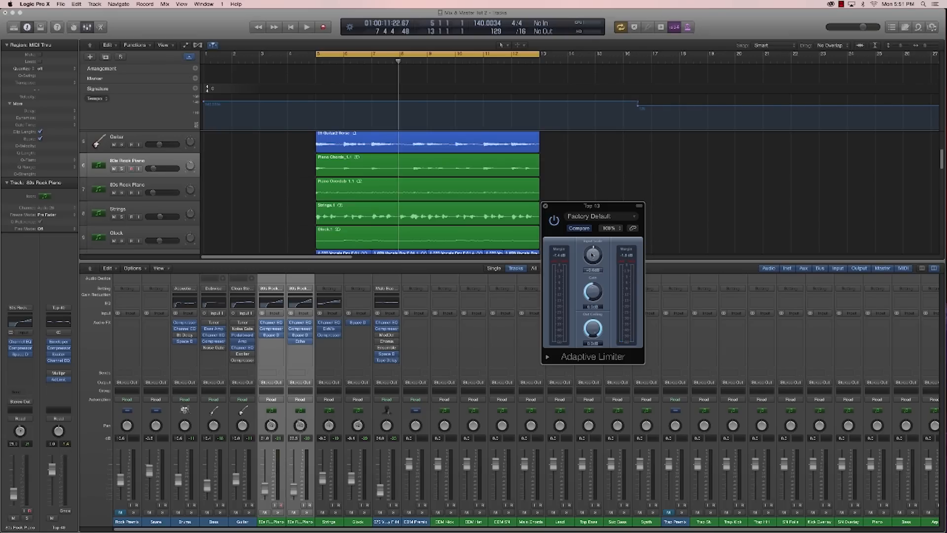
key("space")
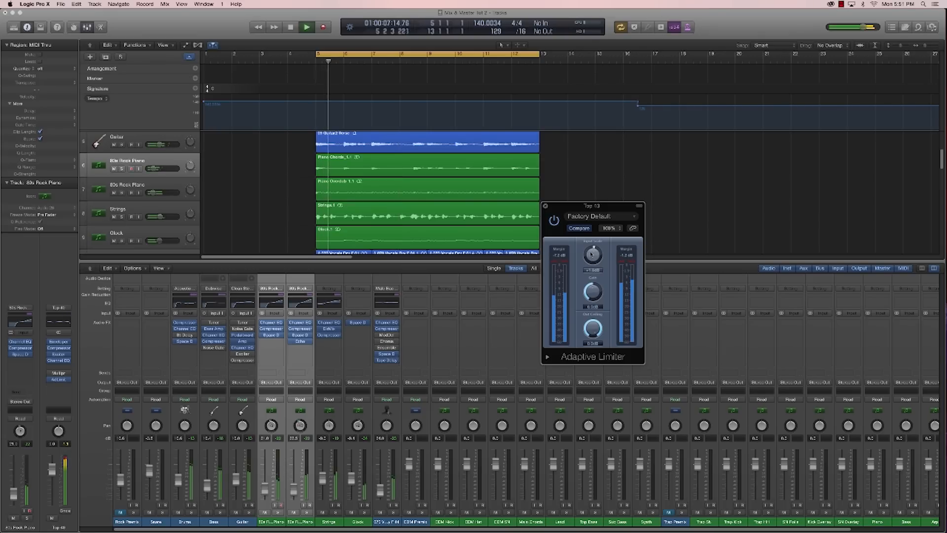
left_click_drag(592, 255, 591, 250)
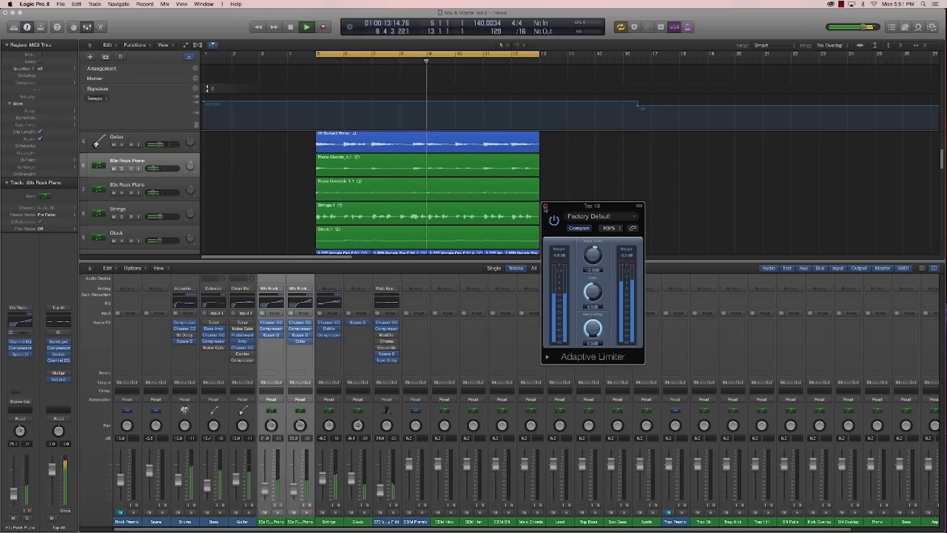
left_click(545, 206)
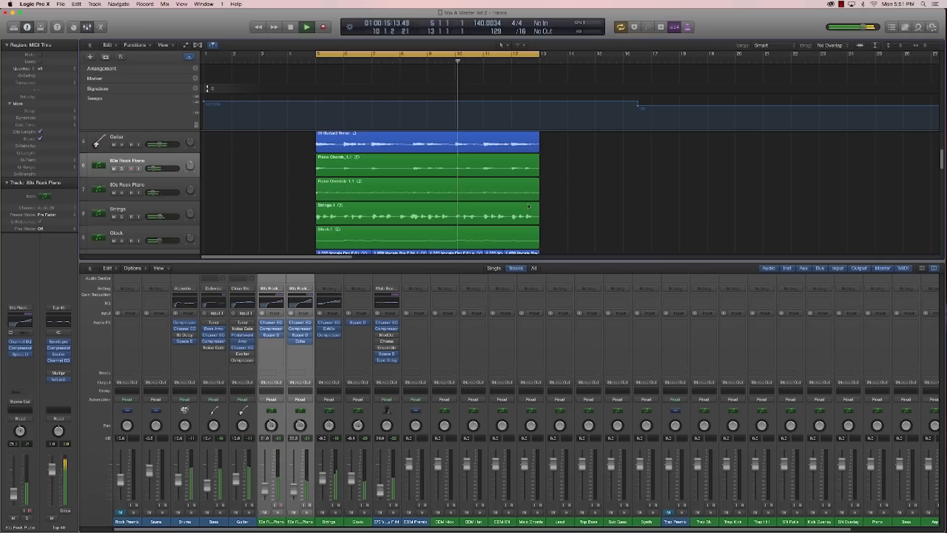
key("space")
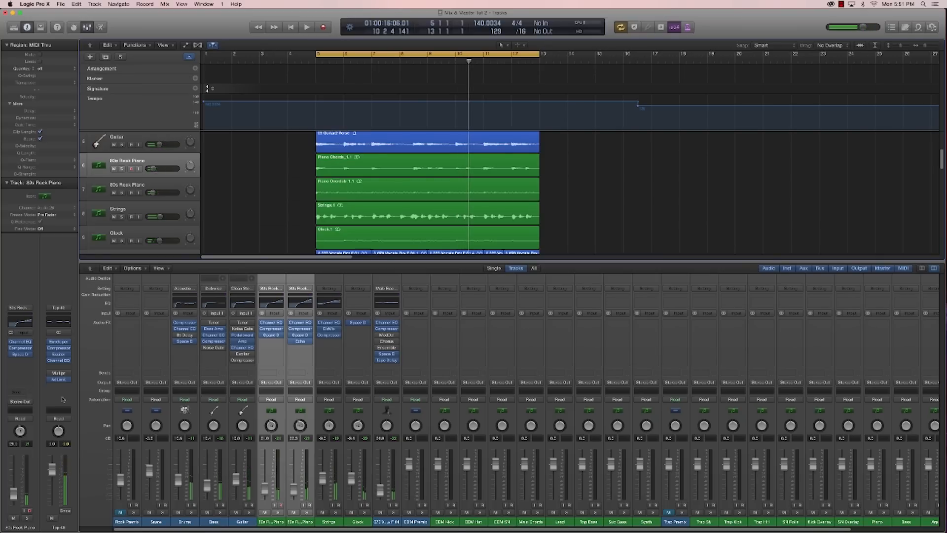
Step: Reopen the output's Multipressor and slightly lower band 3's gain make-up against the playing mix, closing the plug-in when done
left_click(59, 373)
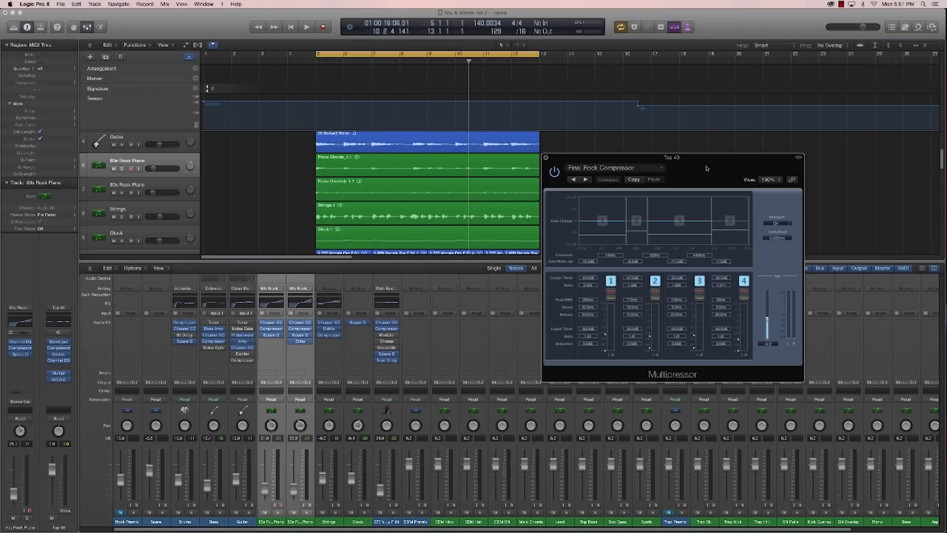
left_click_drag(703, 170, 650, 181)
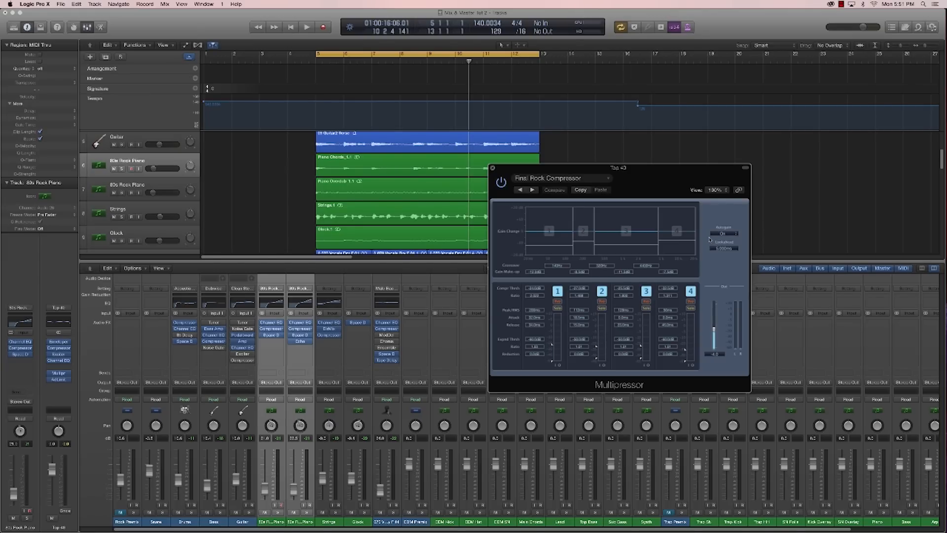
key("space")
left_click_drag(624, 251, 623, 252)
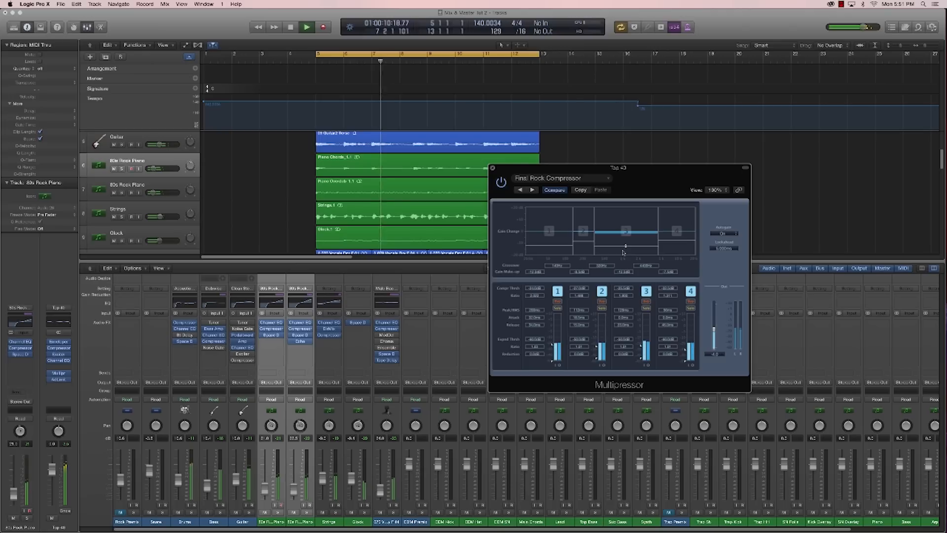
left_click(493, 169)
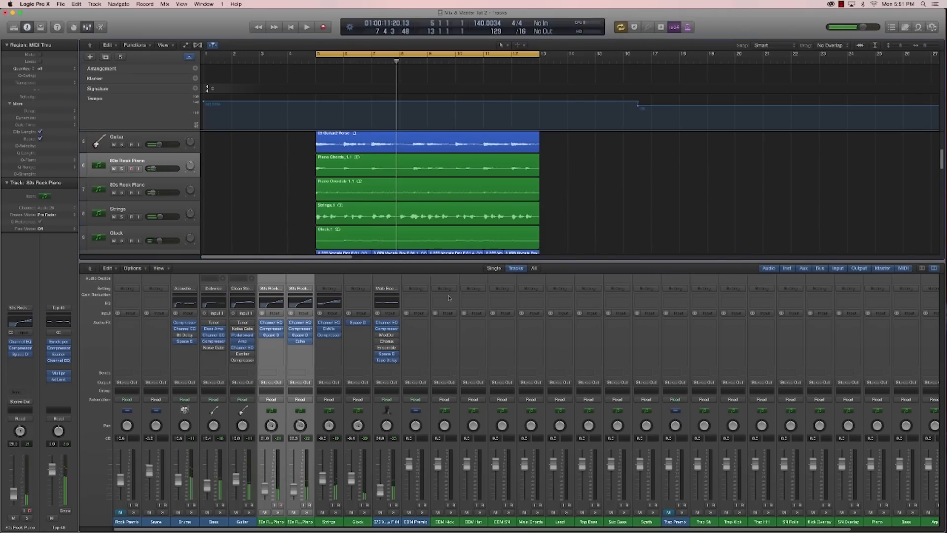
Step: Reopen the output's Adaptive Limiter and raise its input scale further while the verse plays
key("space")
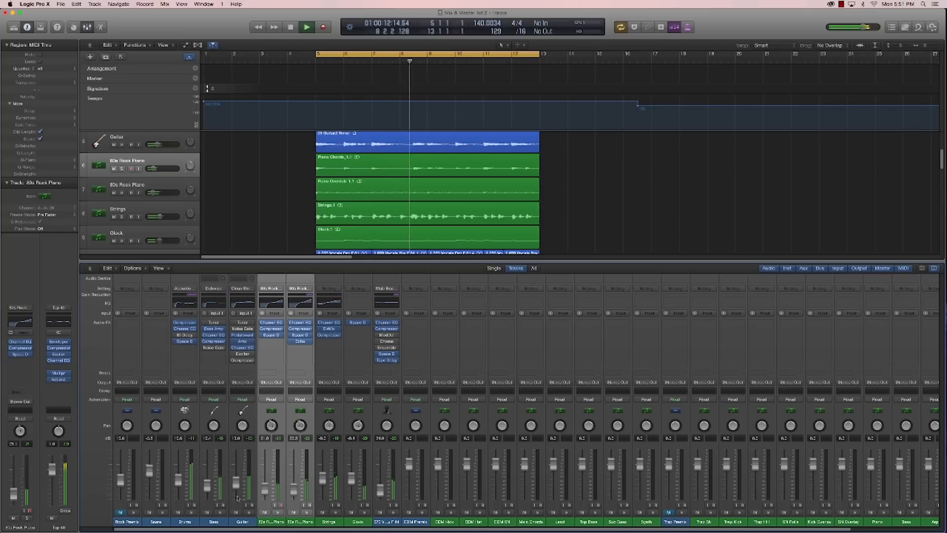
left_click(58, 379)
left_click_drag(591, 256, 590, 244)
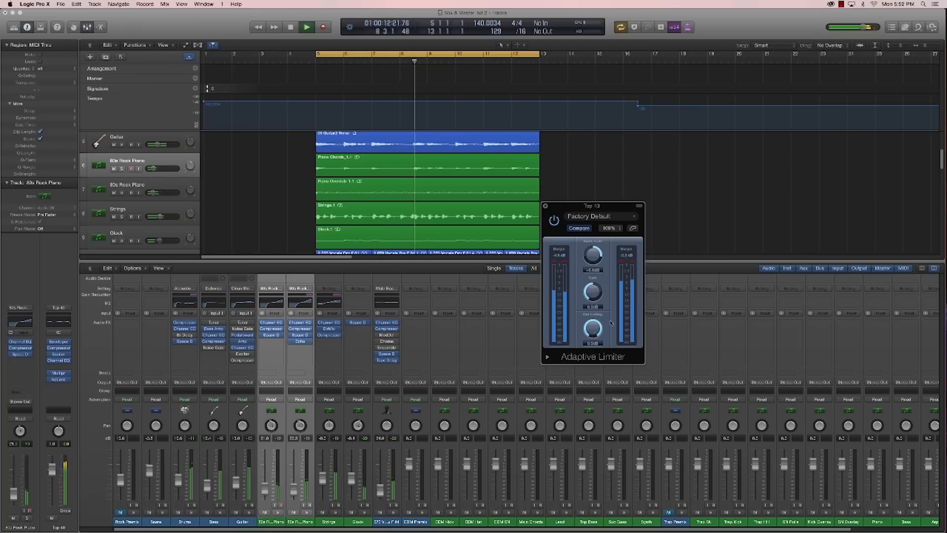
key("space")
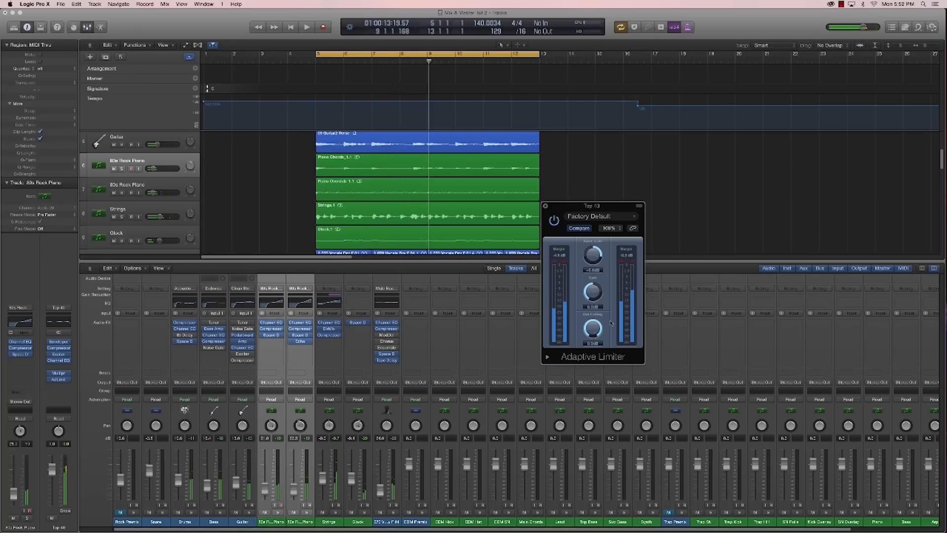